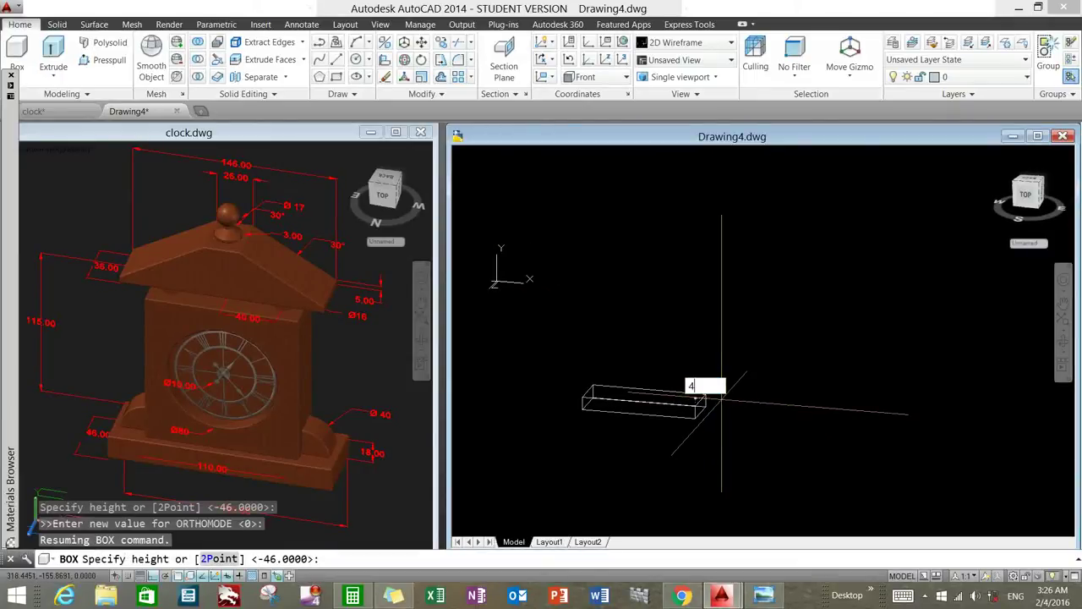
text(6)
Step: Finish the base box at 46 high and add a 110 × 115 × 36 body box
key(Return)
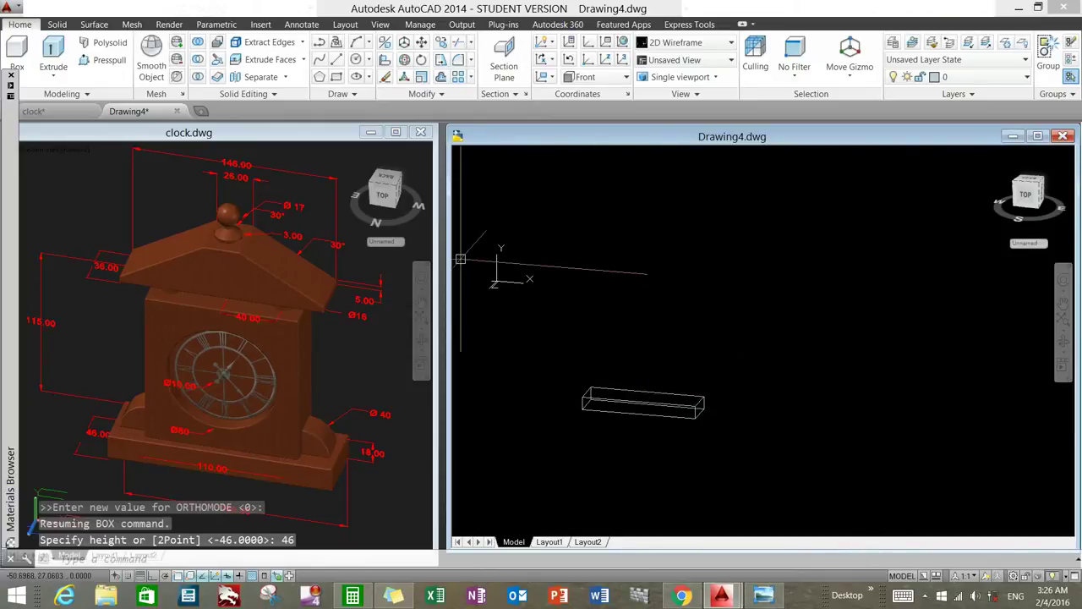
click(17, 53)
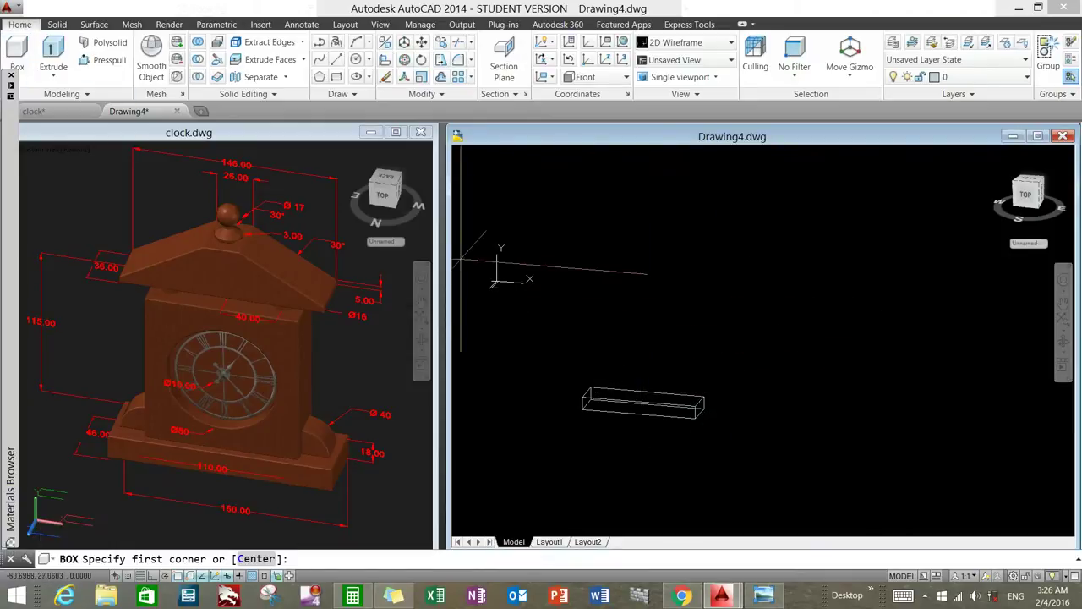
click(623, 315)
text(110)
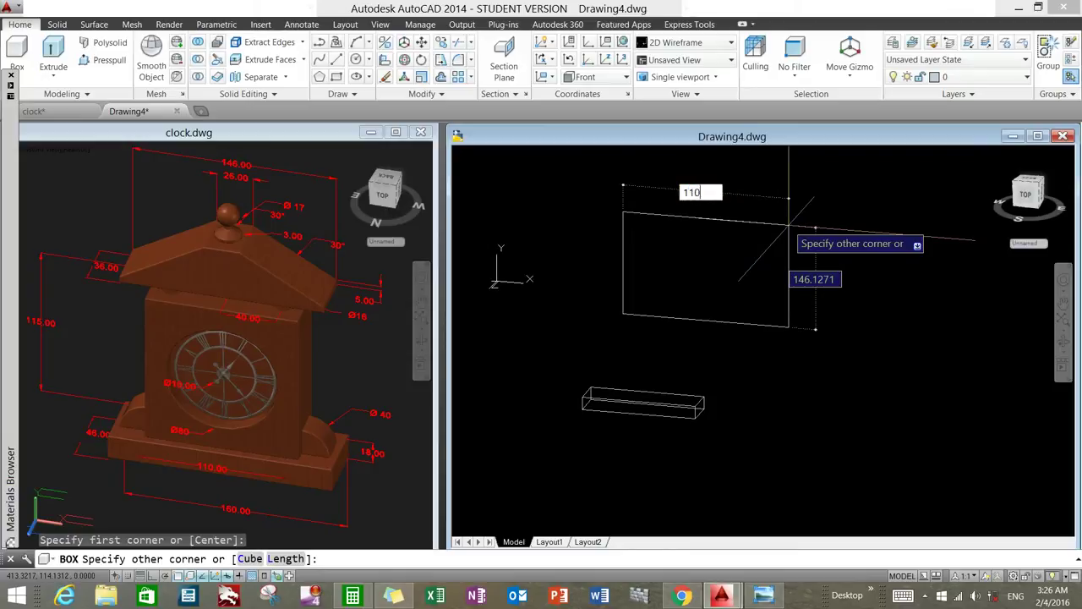
key(Tab)
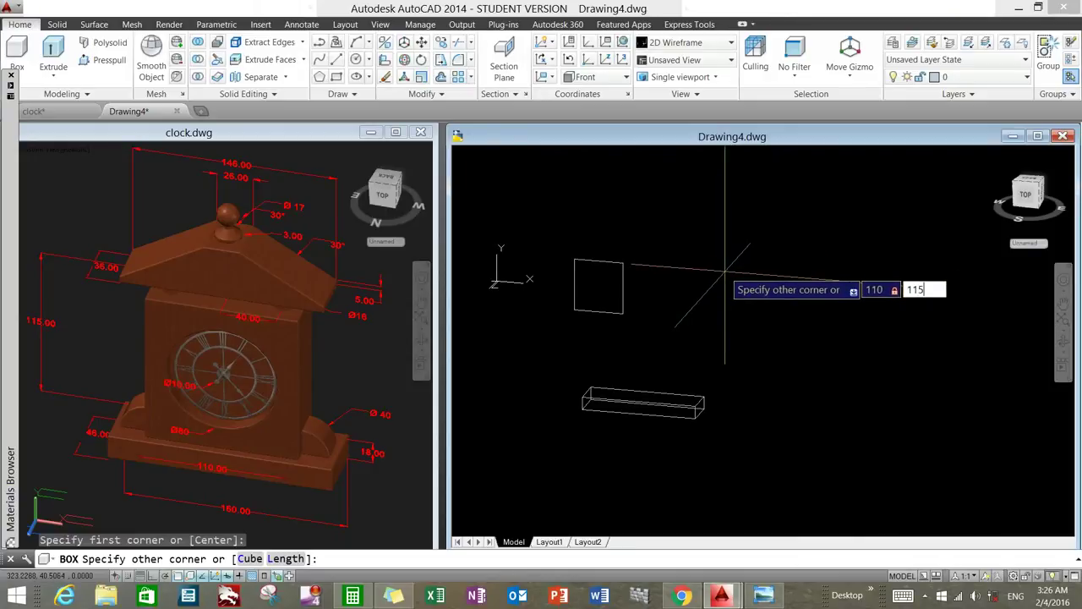
key(Return)
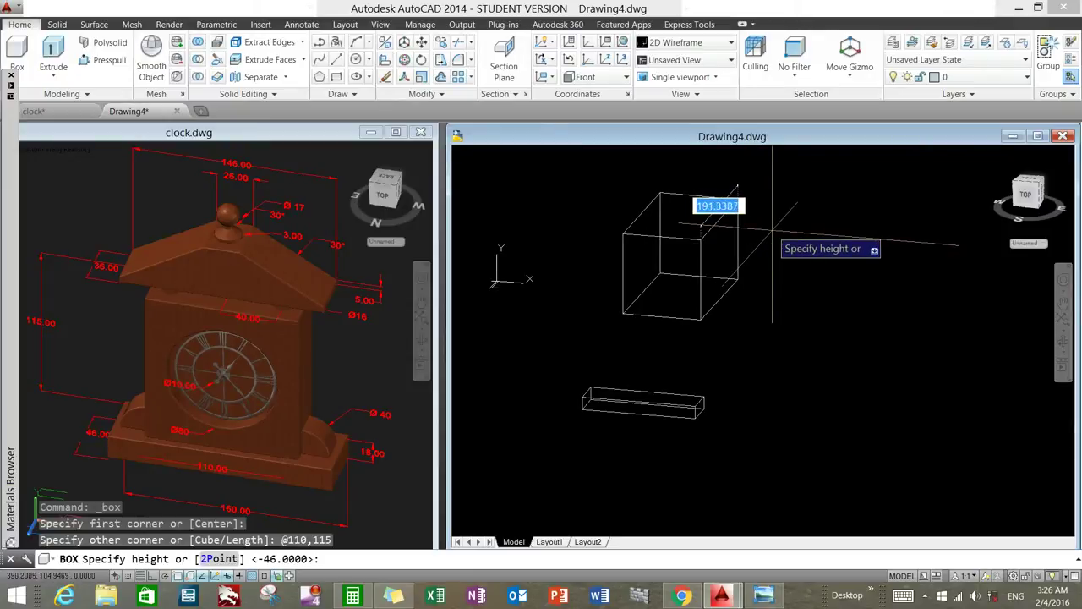
text(36)
key(Return)
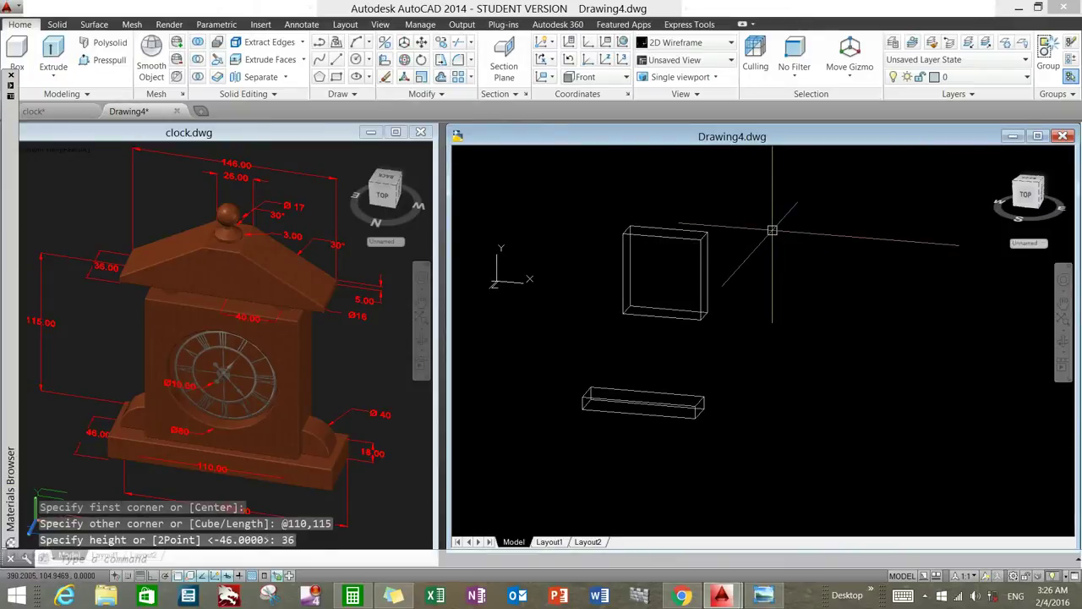
middle_drag(772, 229, 654, 215)
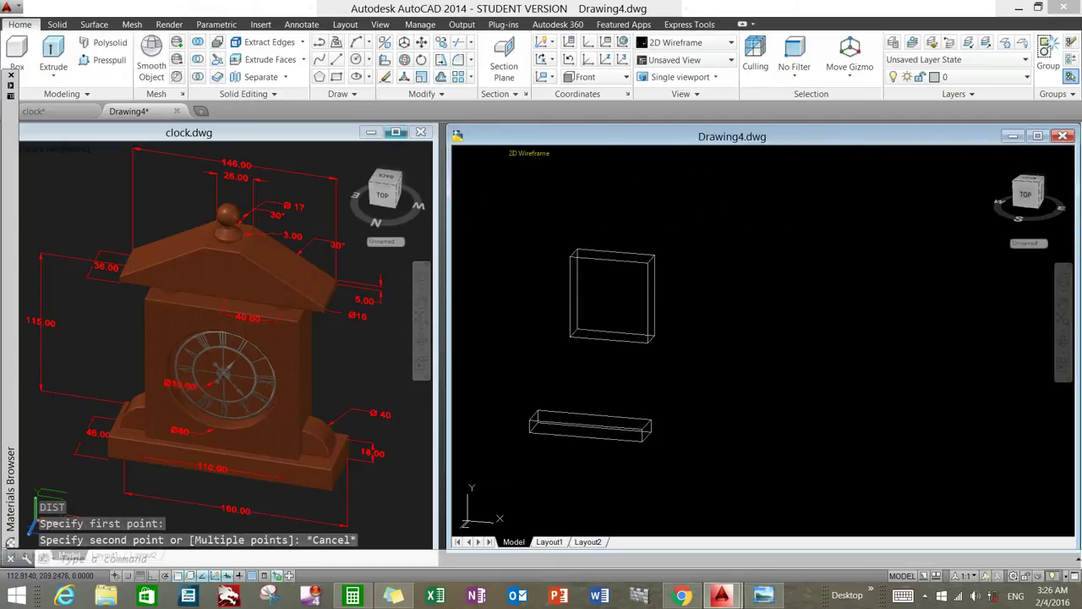
Step: Switch the viewport to the Front view and delete a stray line
click(484, 153)
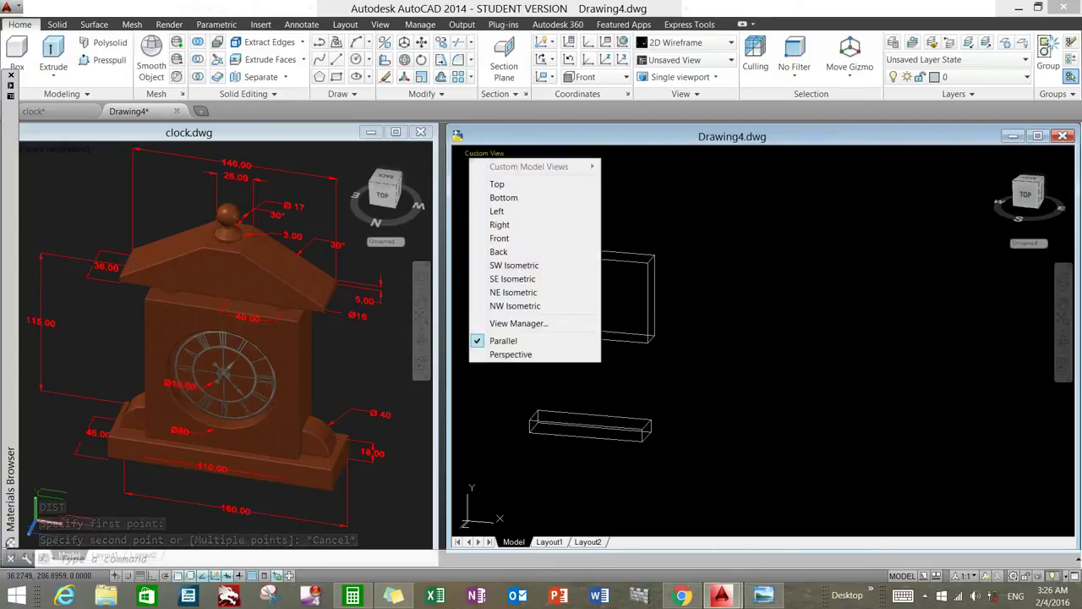
click(507, 237)
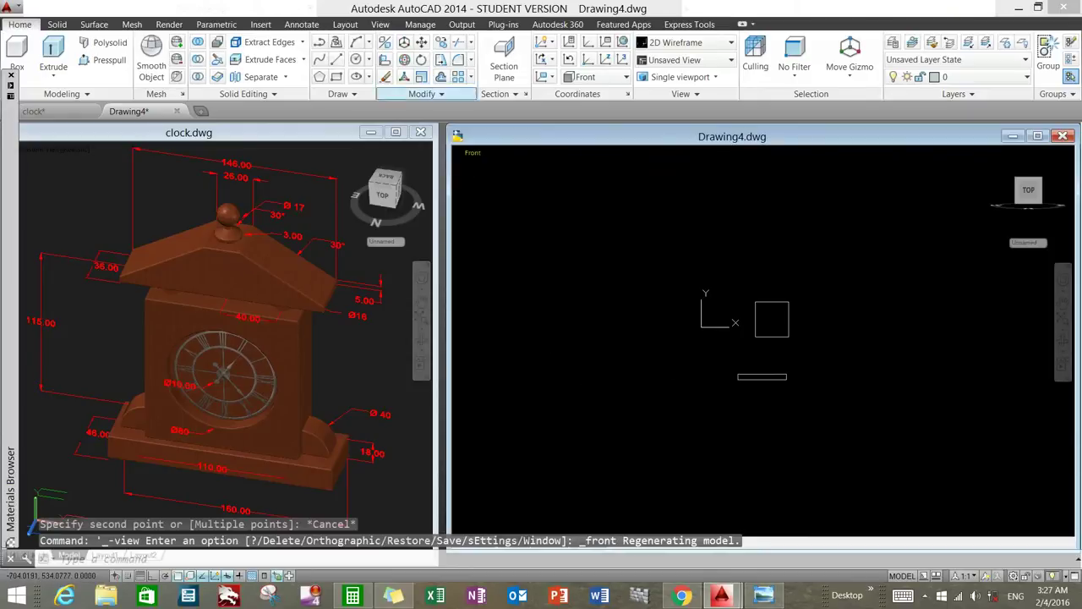
click(336, 59)
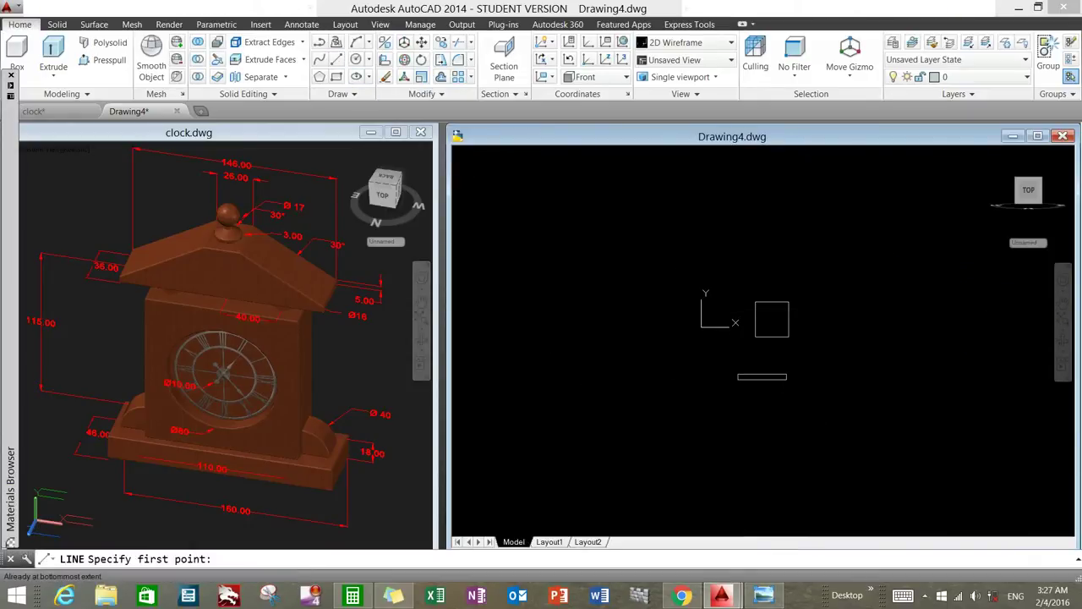
click(860, 305)
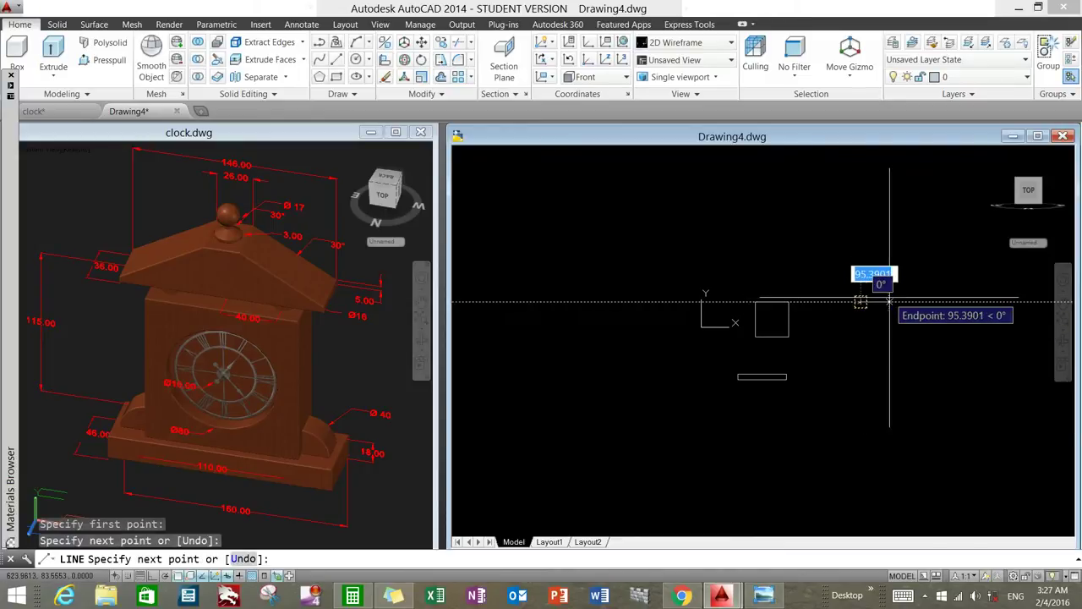
key(Escape)
click(841, 294)
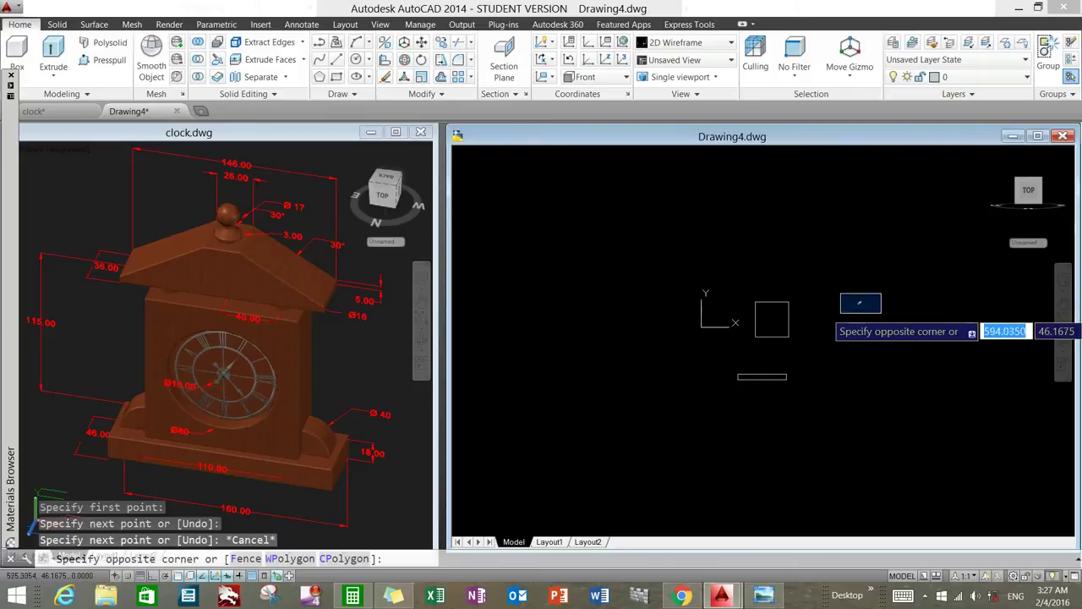
click(882, 312)
key(Delete)
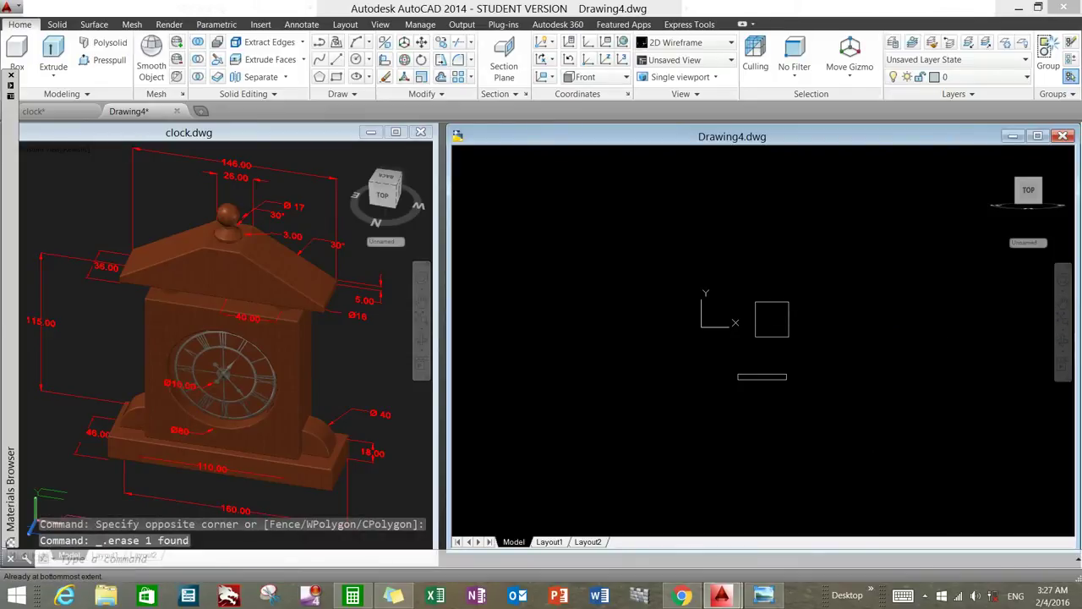
Step: Zoom in and pan so the front outlines are enlarged for drawing
scroll(834, 341, up, 4)
middle_drag(841, 339, 705, 364)
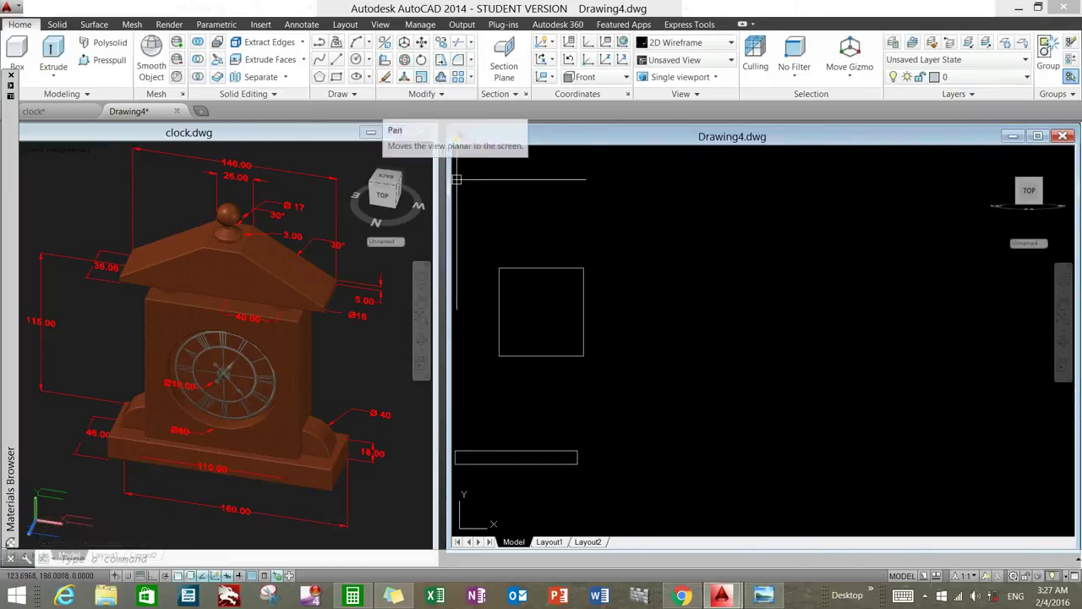
click(336, 59)
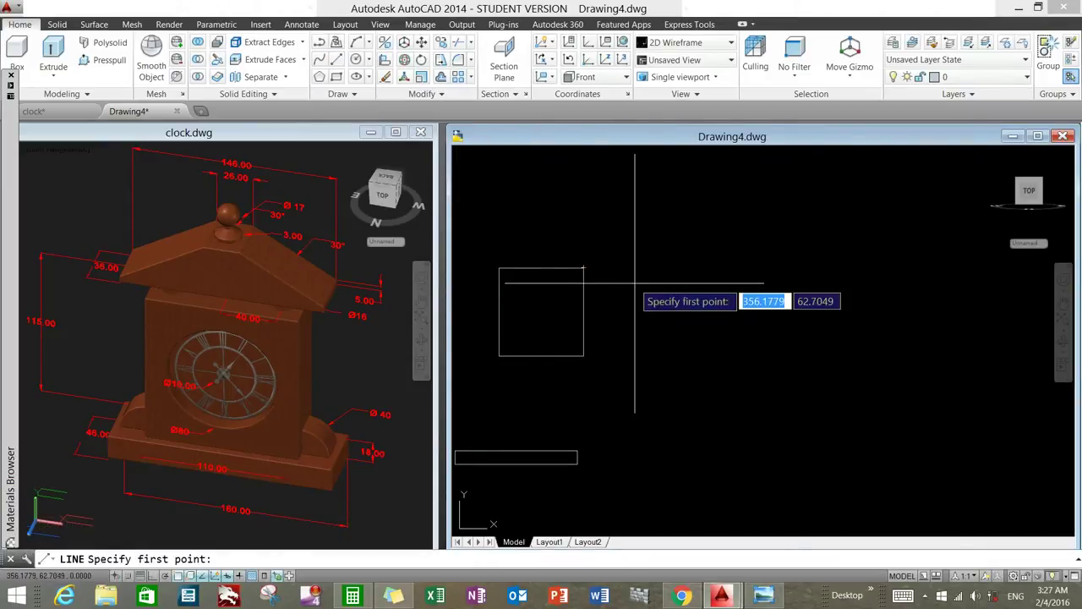
Step: From the body's top-right corner, draw a 146-long roof base line with a 5-unit end
click(584, 278)
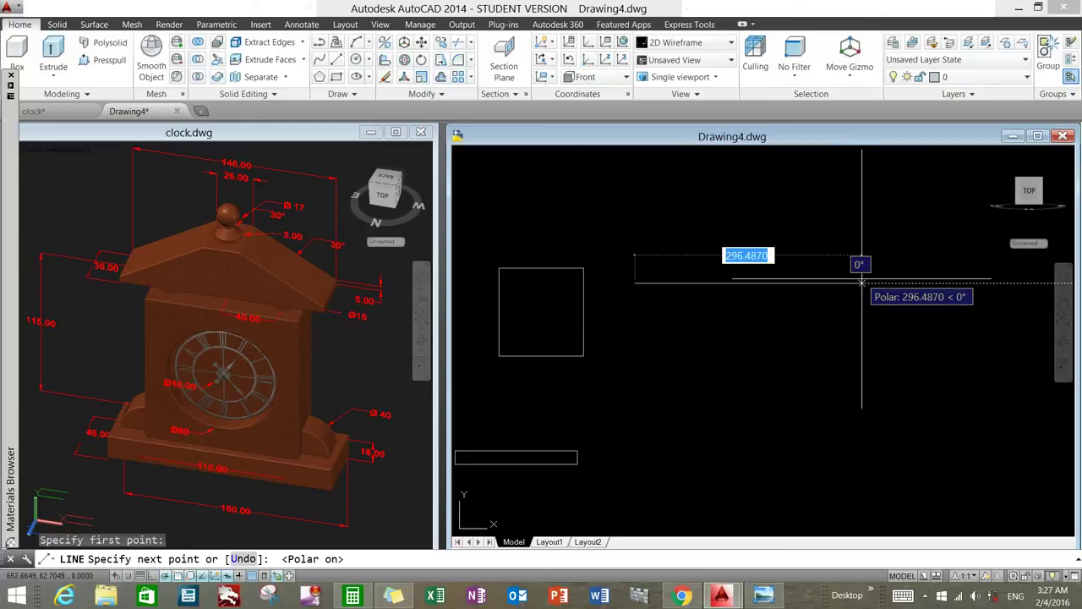
key(Return)
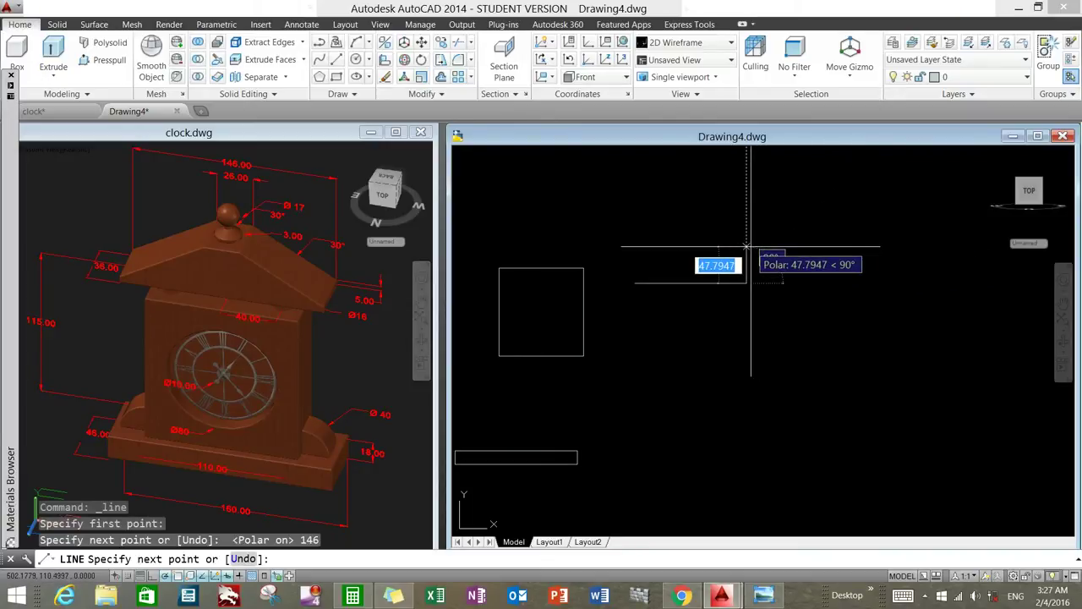
text(5)
key(Return)
right_click(826, 254)
click(854, 261)
Step: Draw another 5-unit segment followed by a 30° sloping roof edge
right_click(703, 230)
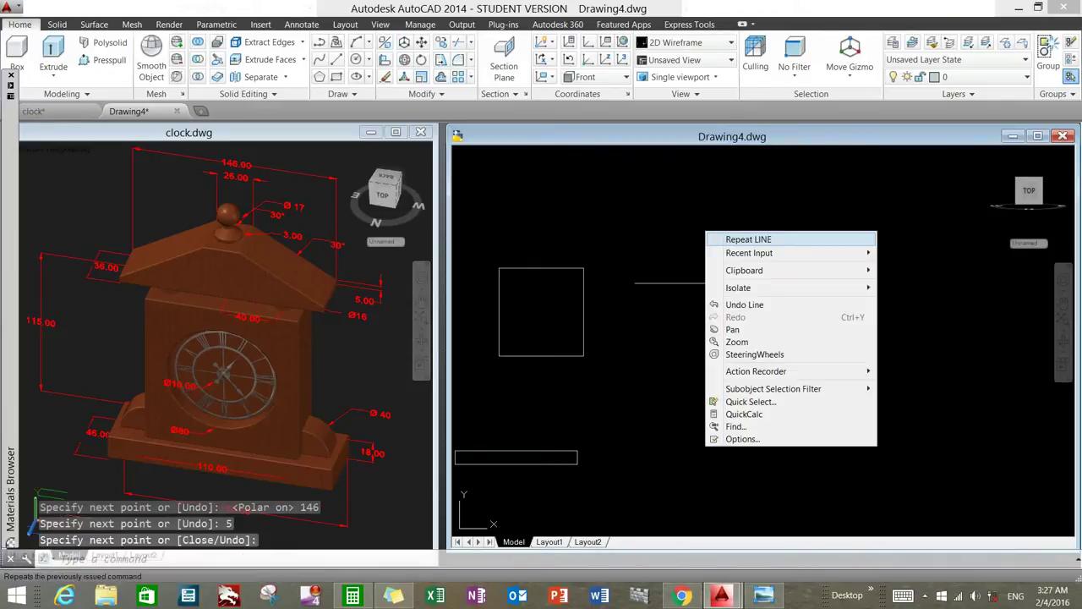
click(720, 237)
click(634, 284)
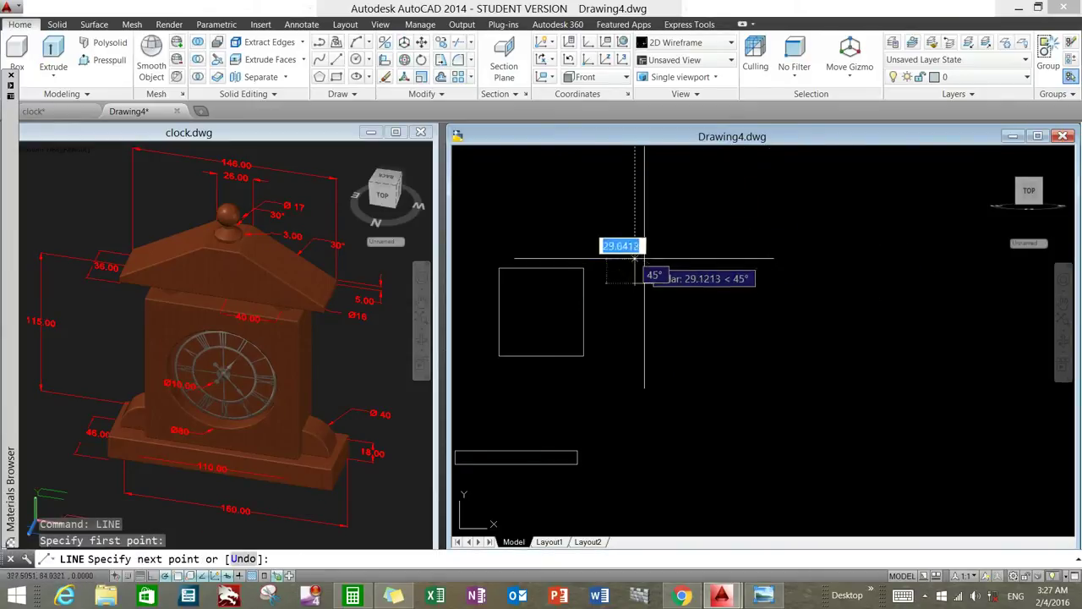
key(Return)
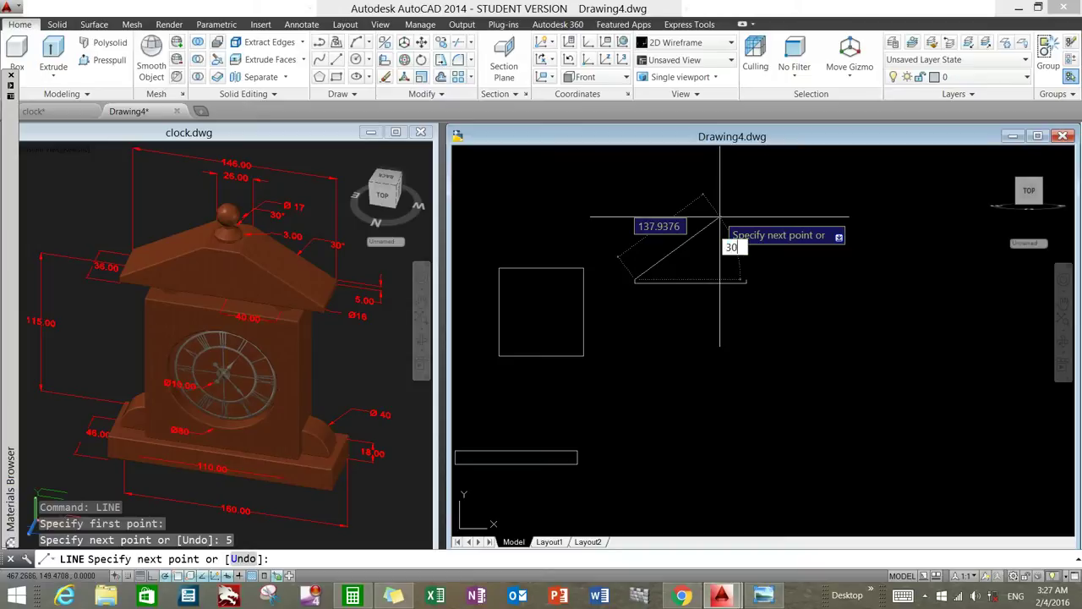
key(Return)
scroll(725, 229, down, 2)
right_click(737, 216)
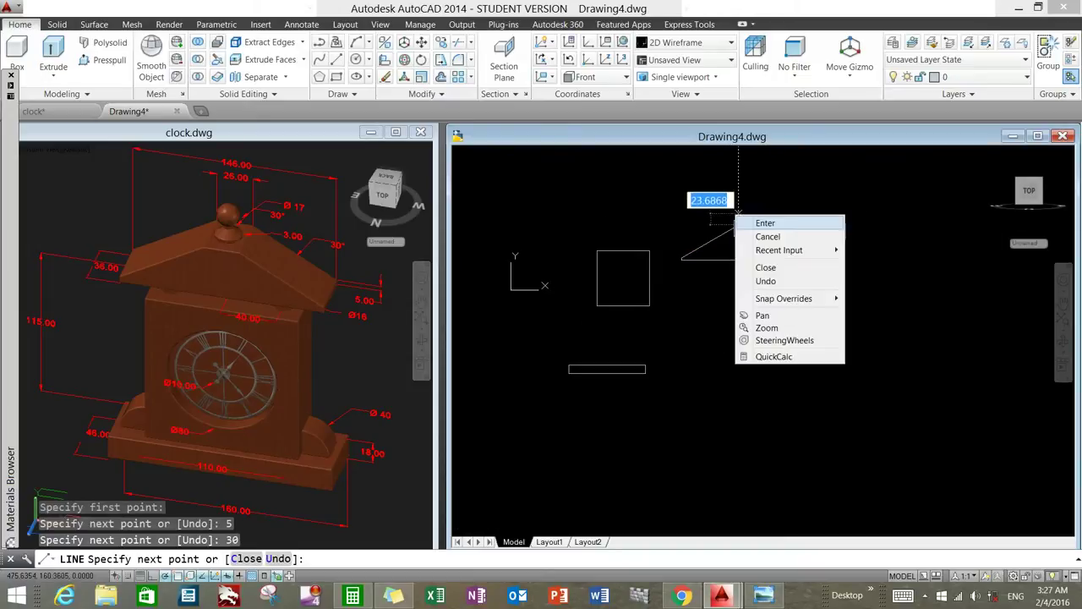
click(764, 222)
scroll(731, 242, up, 4)
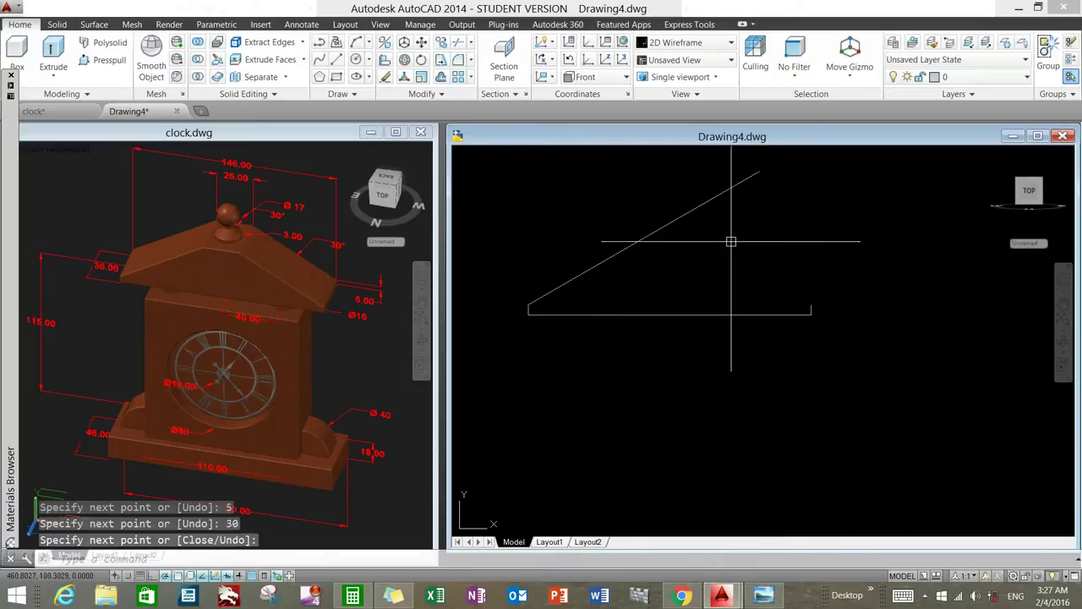
Step: Mirror the sloping line to form the opposite roof side, keeping the original
text(mi)
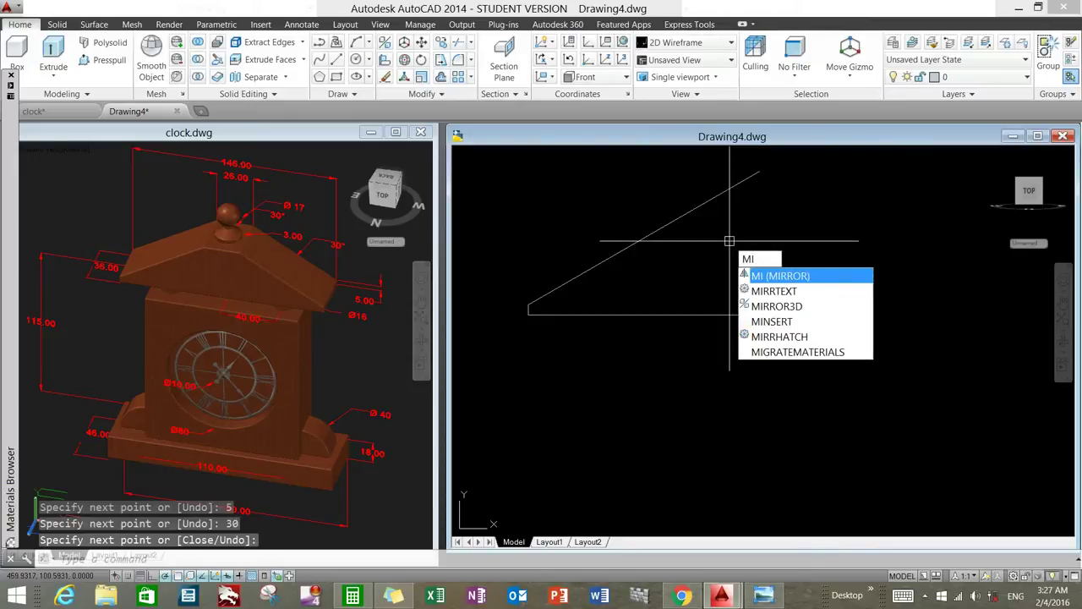
key(Return)
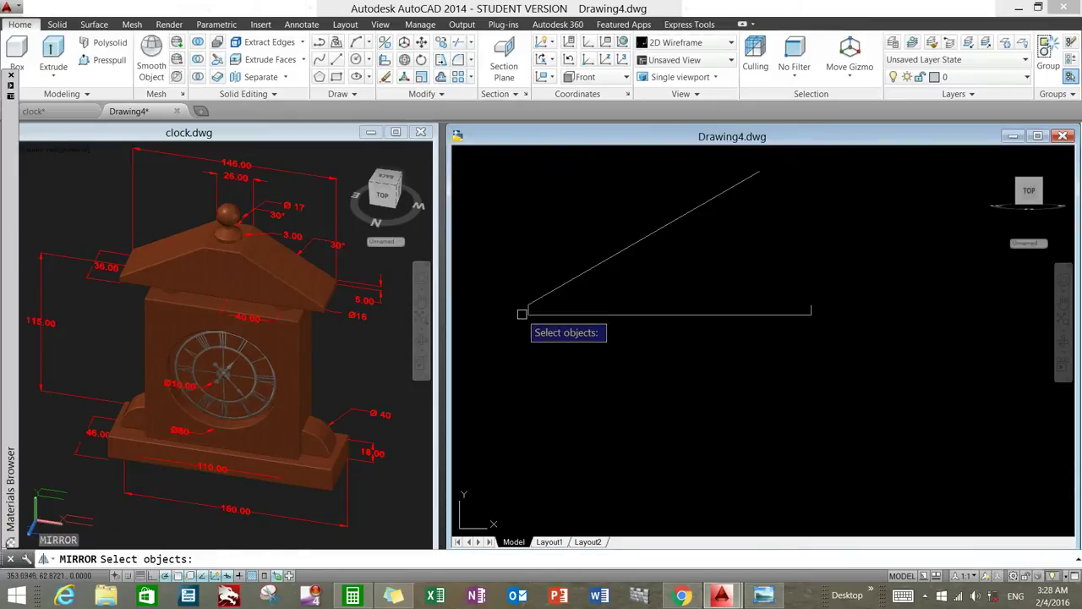
click(536, 300)
key(Return)
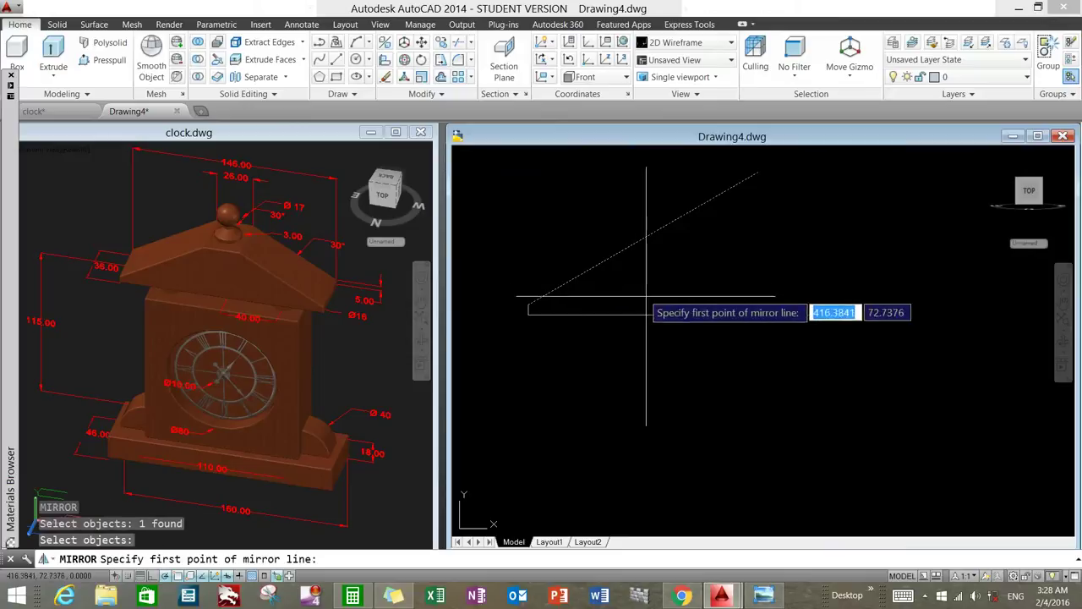
click(669, 313)
click(699, 274)
right_click(699, 275)
click(702, 274)
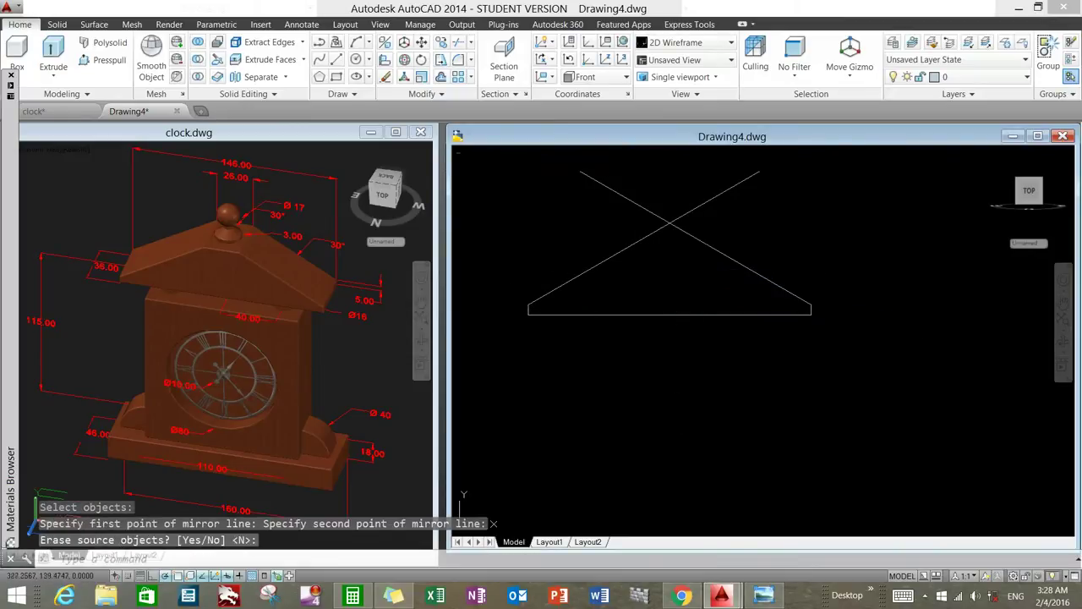
Step: Draw a 26-unit horizontal line
click(336, 59)
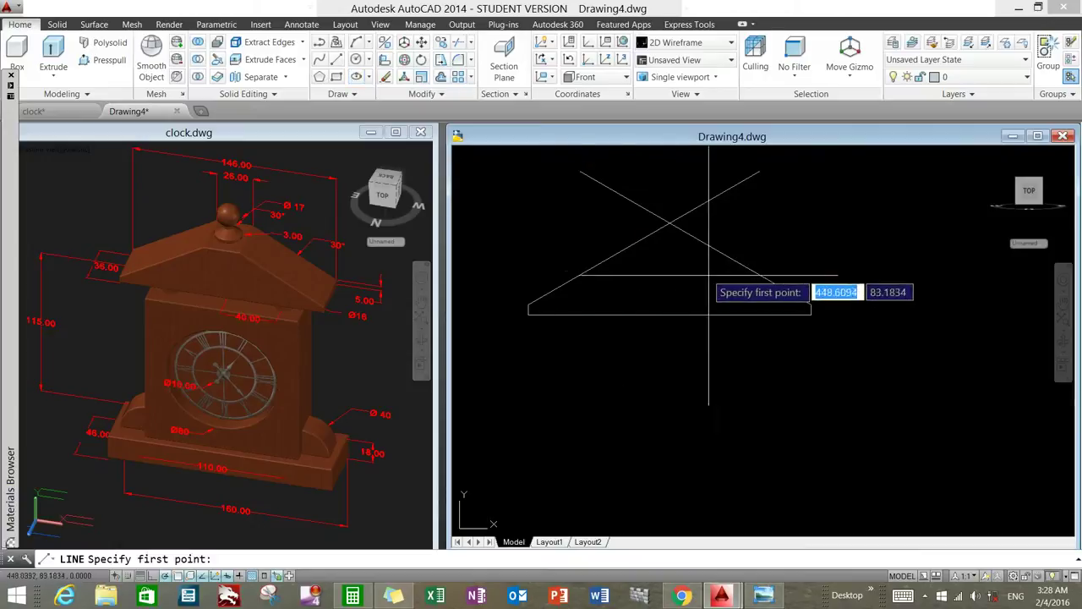
click(638, 285)
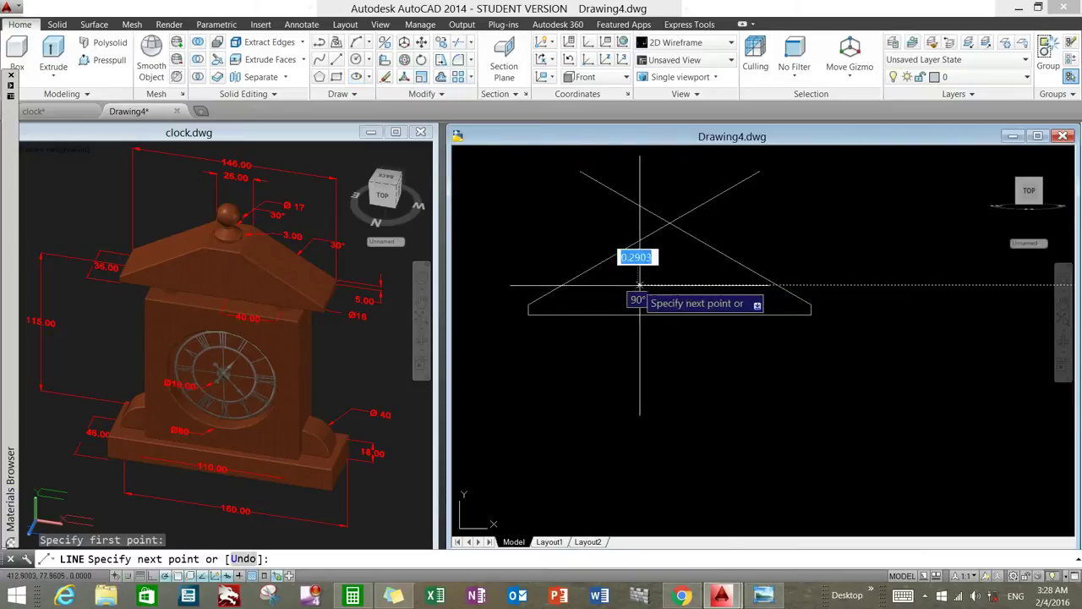
click(696, 285)
right_click(696, 281)
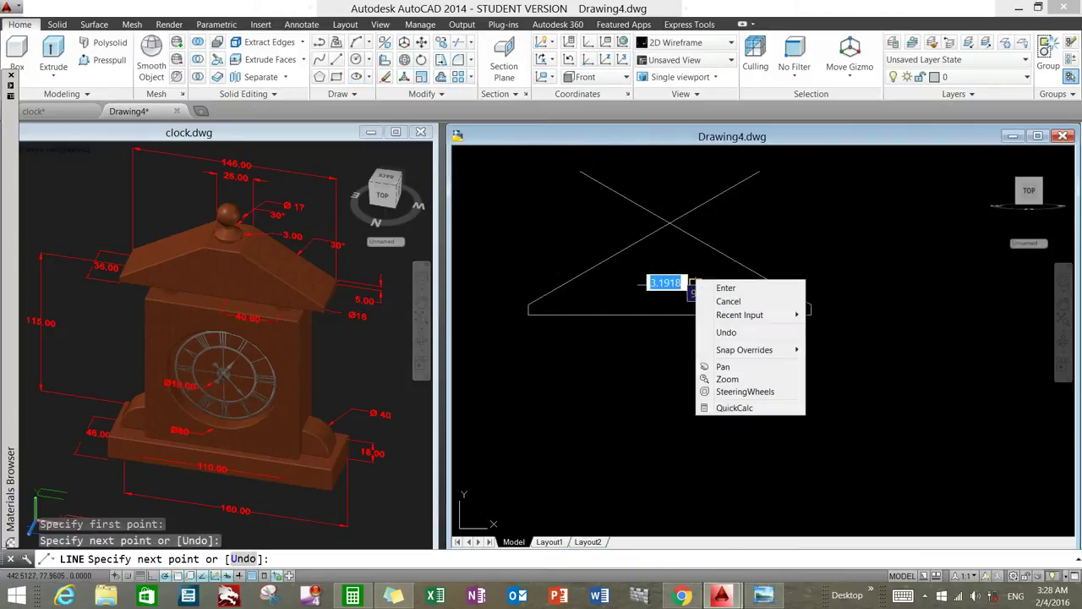
click(727, 333)
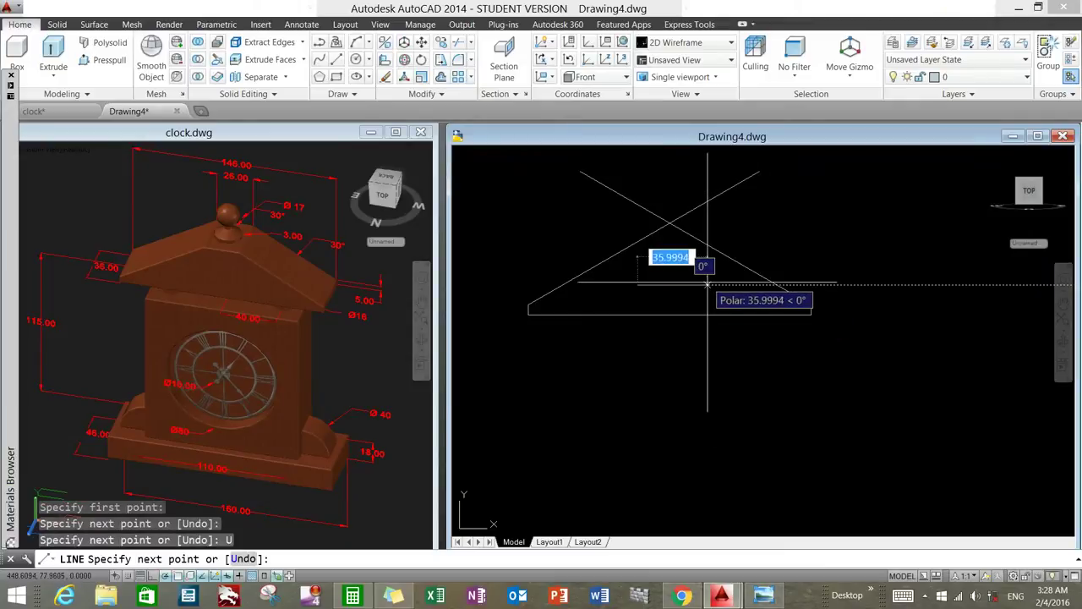
key(Return)
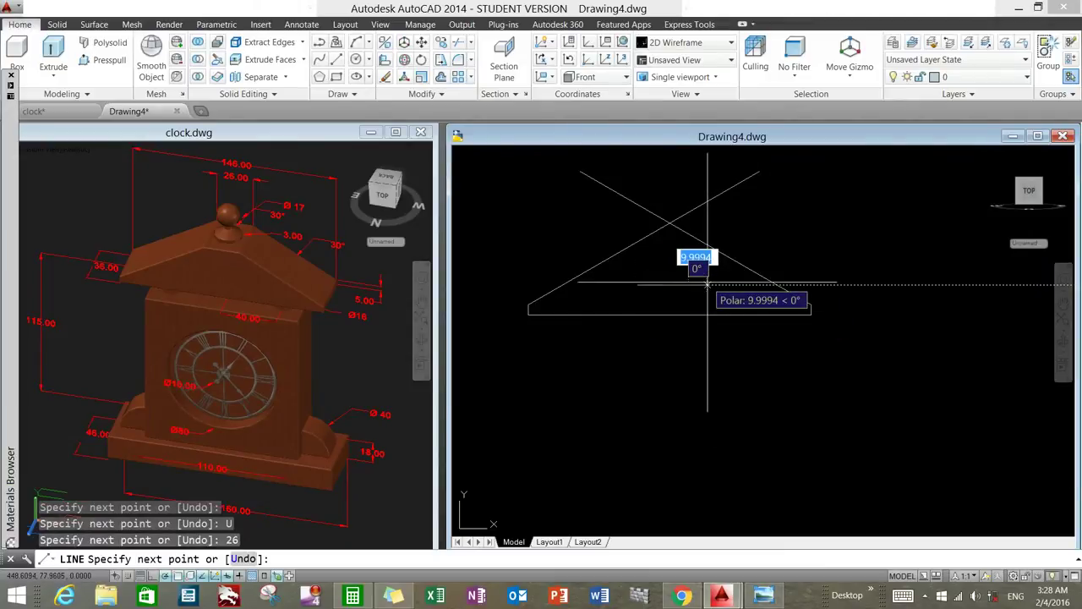
right_click(756, 252)
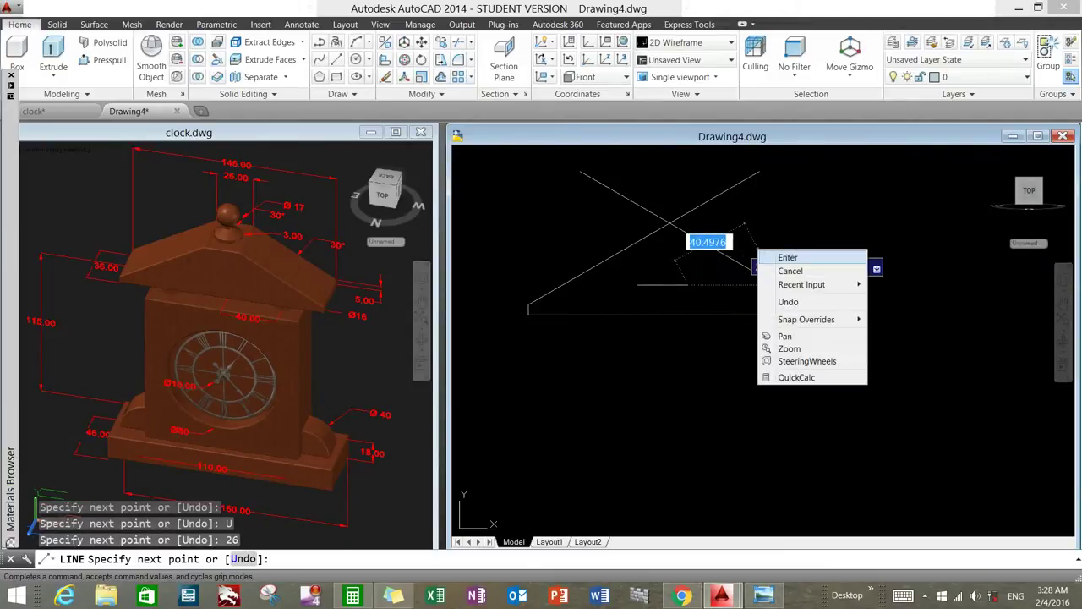
click(787, 258)
Step: Move the 26-unit line onto the diagonals' crossing using the Intersection snap
click(662, 286)
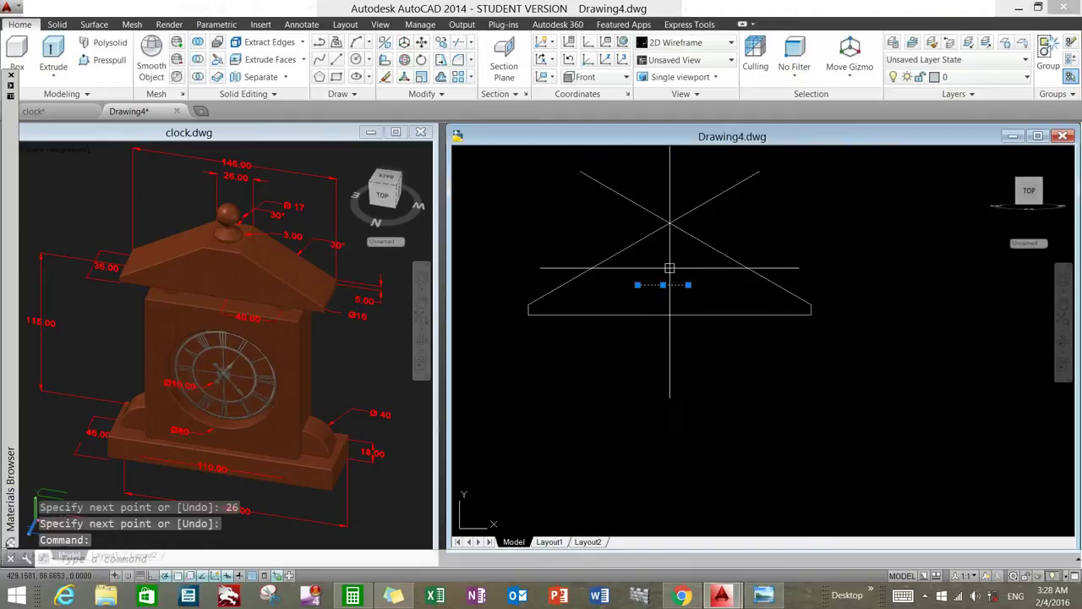
right_click(670, 268)
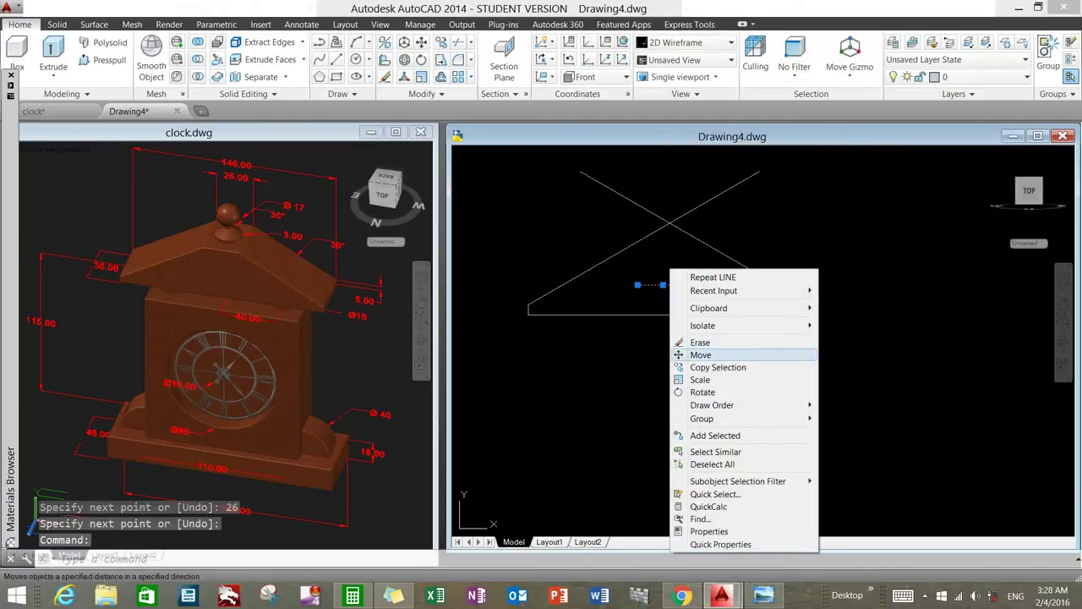
click(698, 354)
click(665, 285)
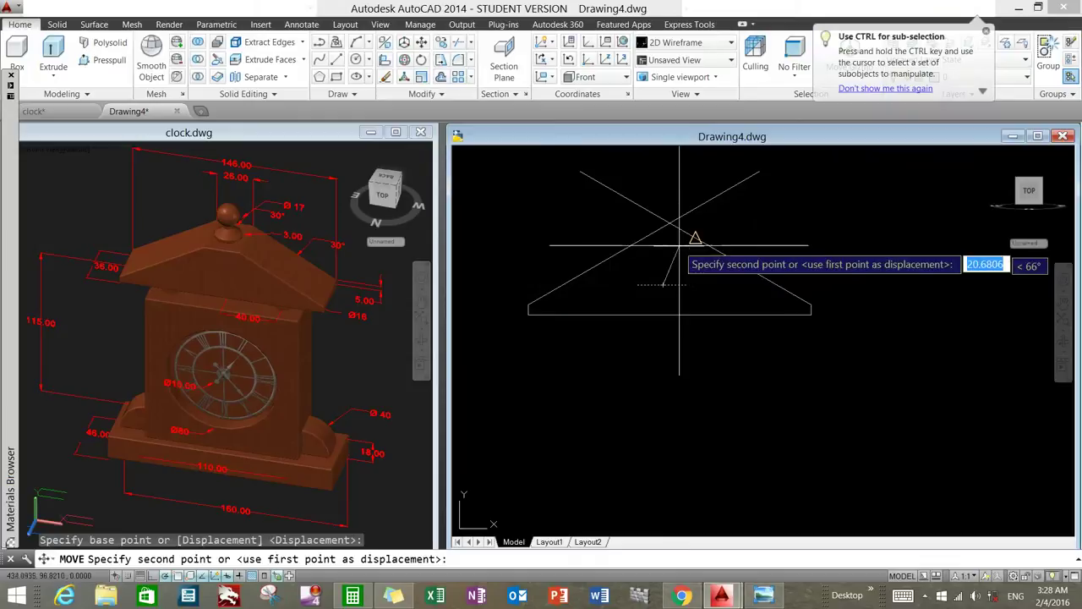
shift+right_click(664, 224)
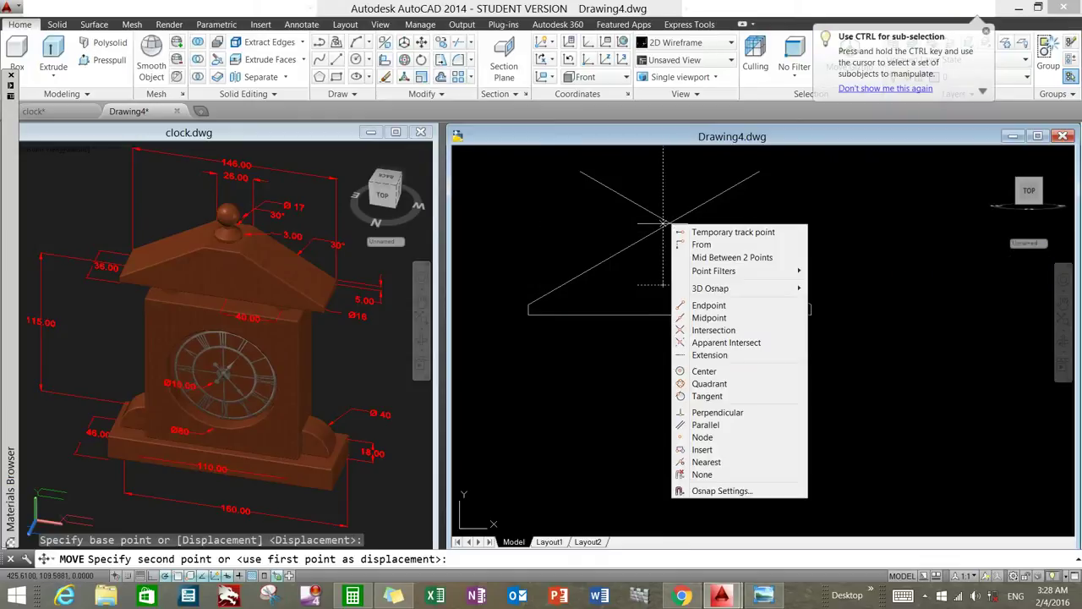
click(714, 329)
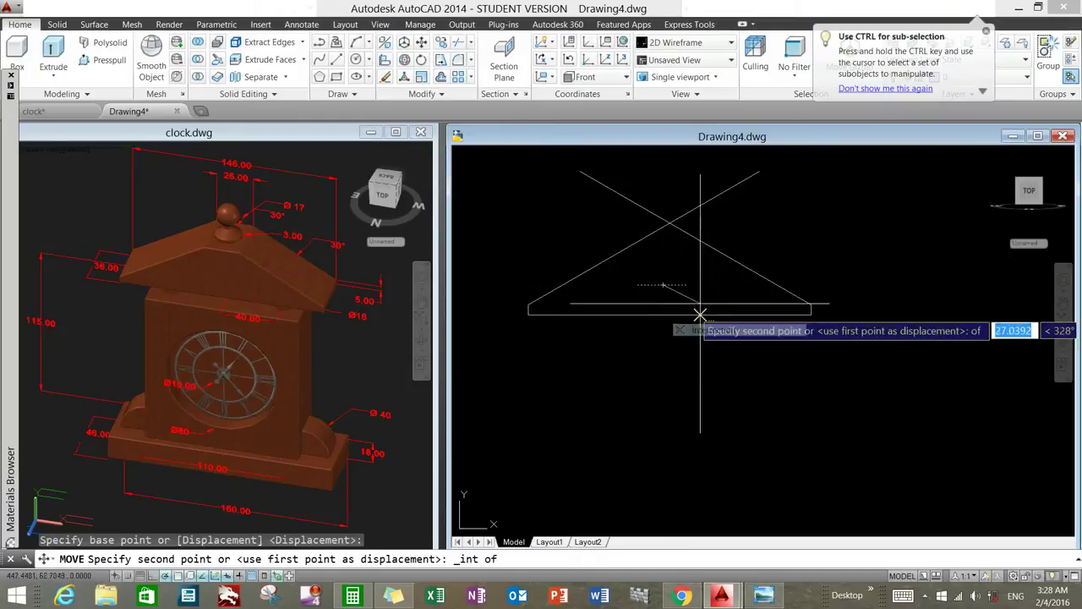
scroll(703, 239, up, 4)
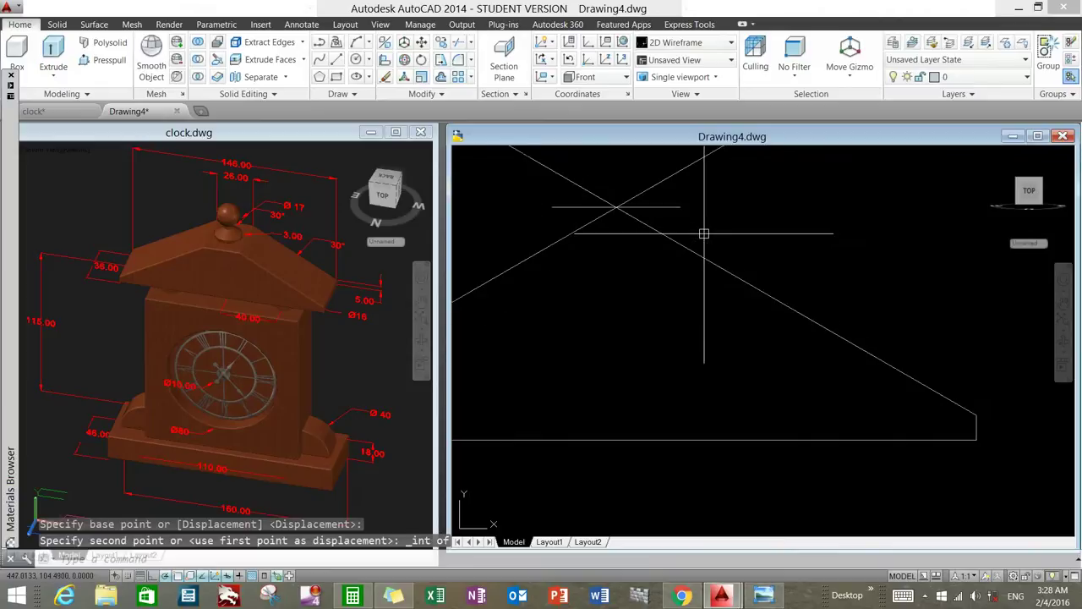
scroll(703, 233, down, 4)
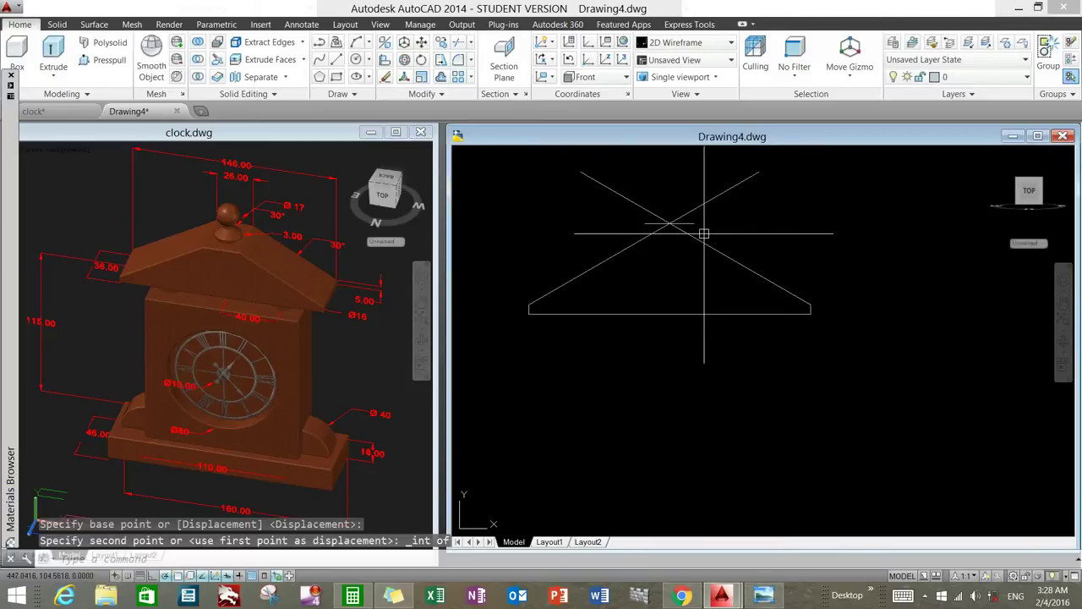
text(l)
key(Return)
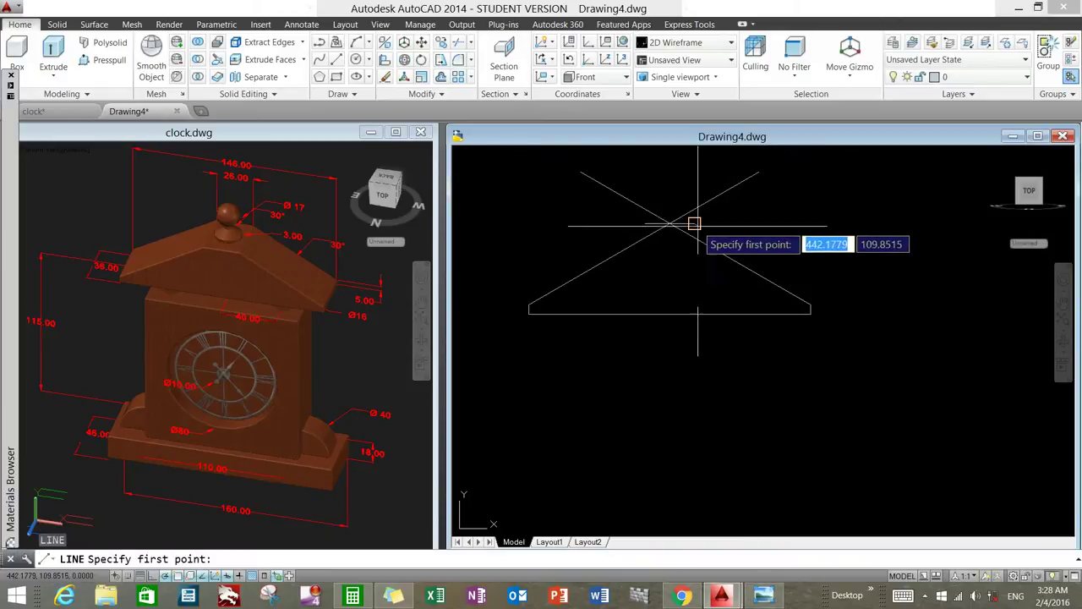
Step: Draw short vertical lines as the finial stem's sides
click(695, 224)
right_click(740, 222)
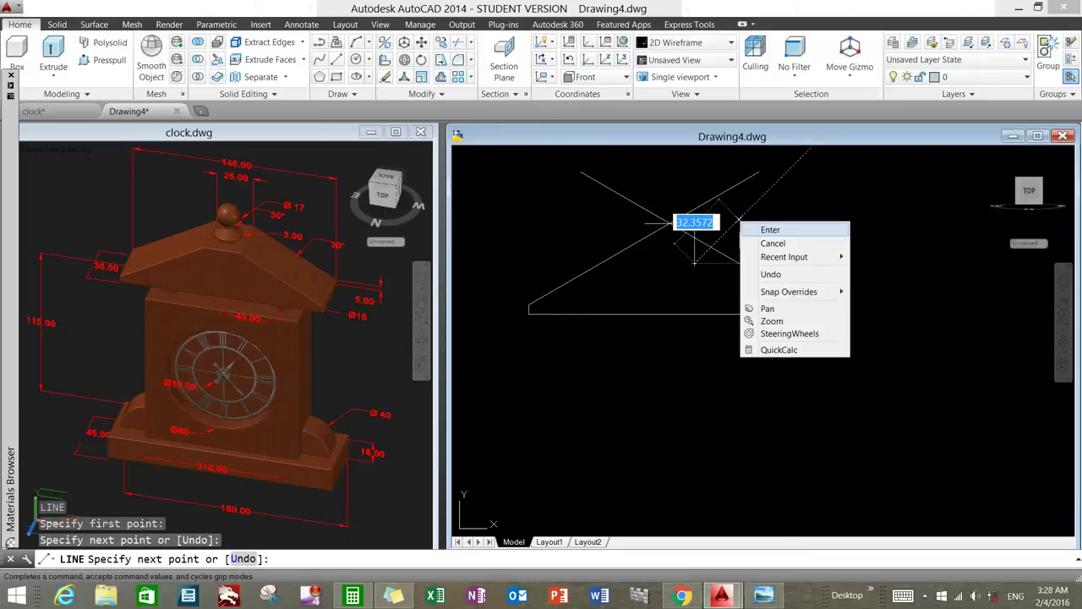
click(768, 229)
right_click(749, 218)
click(776, 227)
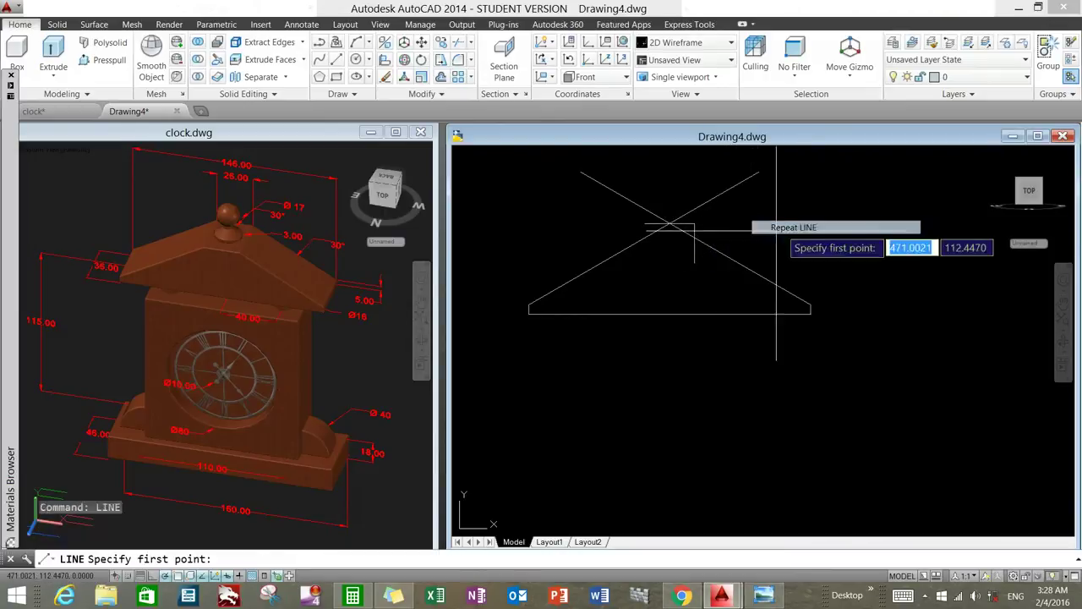
click(645, 225)
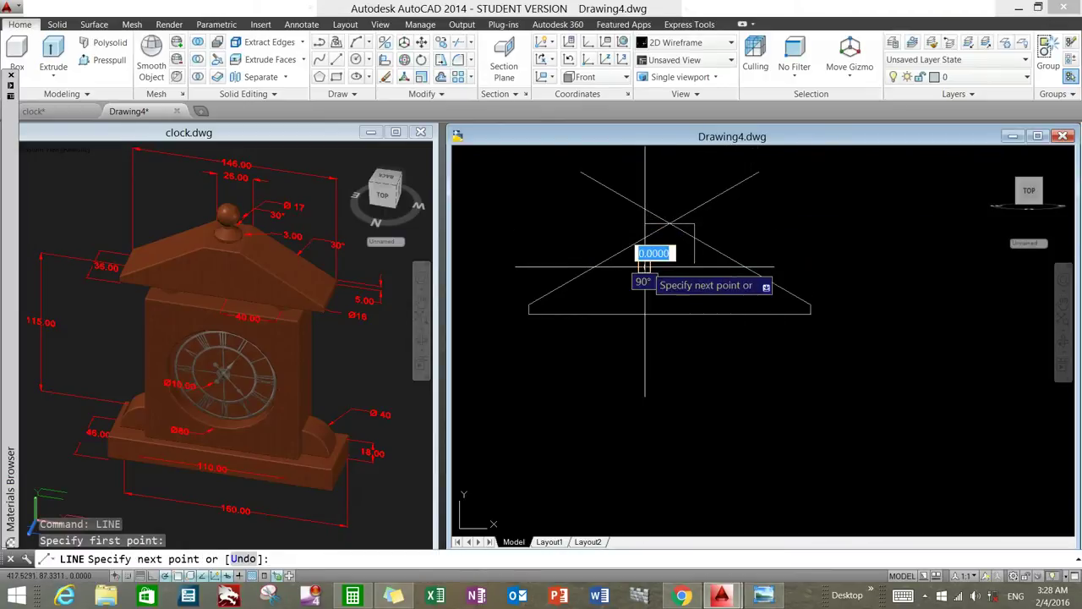
right_click(648, 261)
click(677, 268)
scroll(687, 224, up, 4)
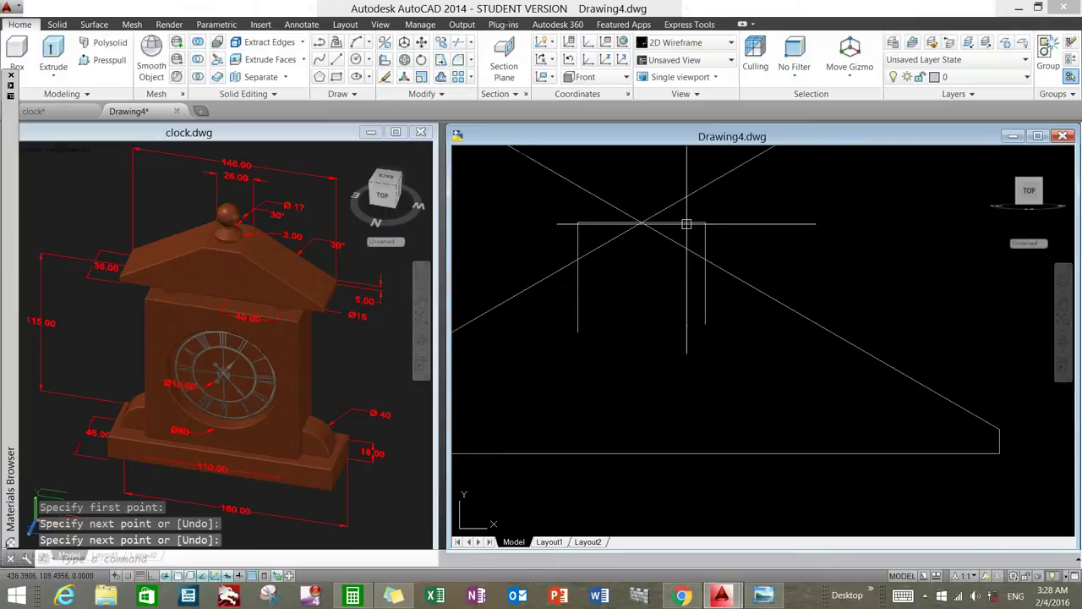
Step: Move the short horizontal line down from its right endpoint to a new position
click(686, 224)
right_click(736, 208)
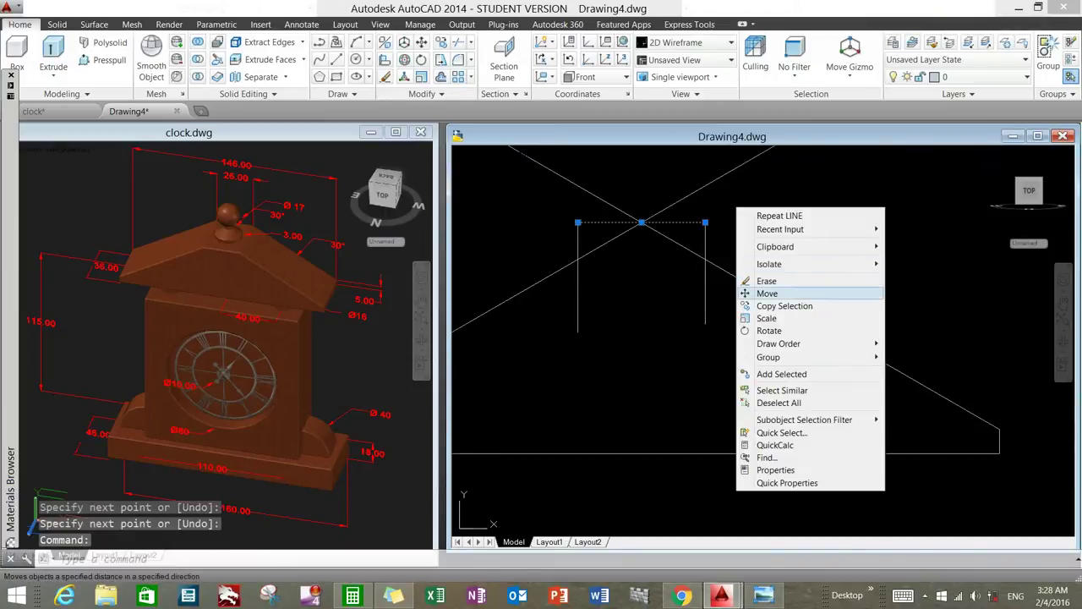
click(766, 294)
click(705, 223)
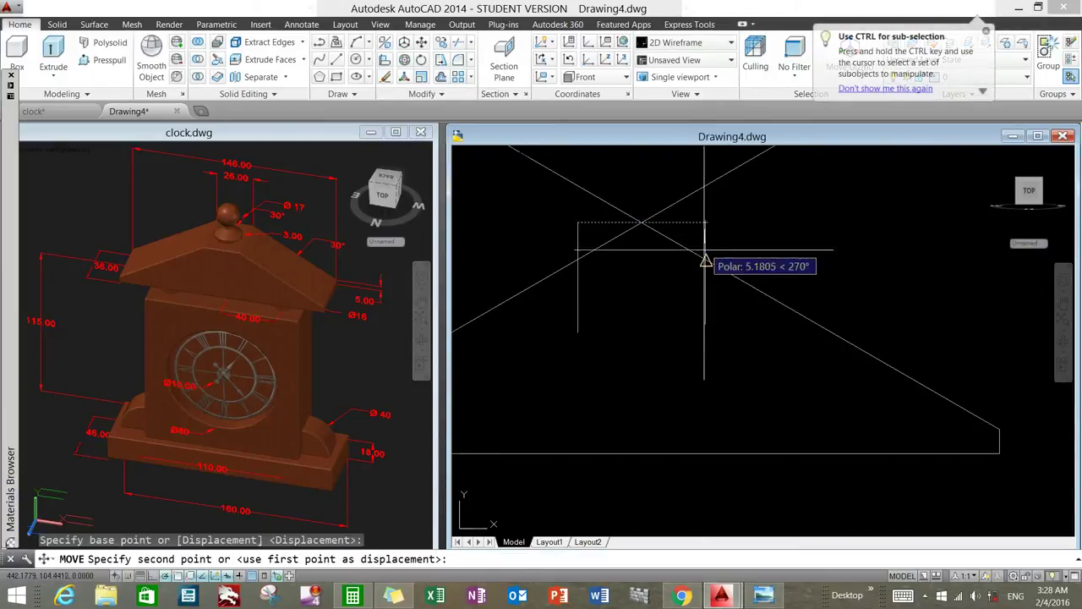
click(706, 260)
scroll(718, 250, up, 2)
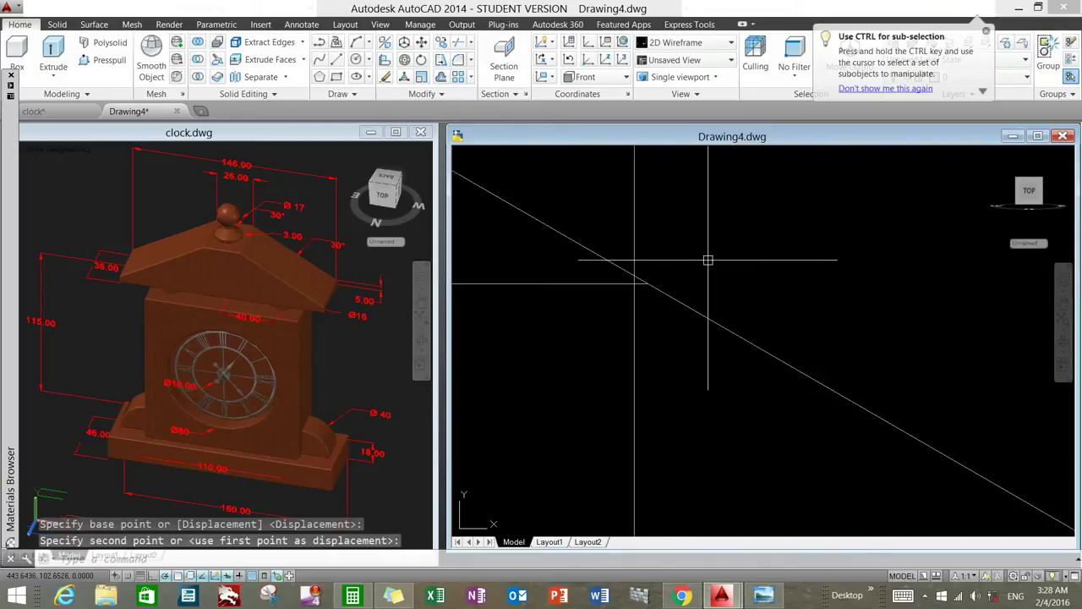
Step: Move the horizontal line onto the sloping roof line's intersection using the Intersection snap
click(624, 283)
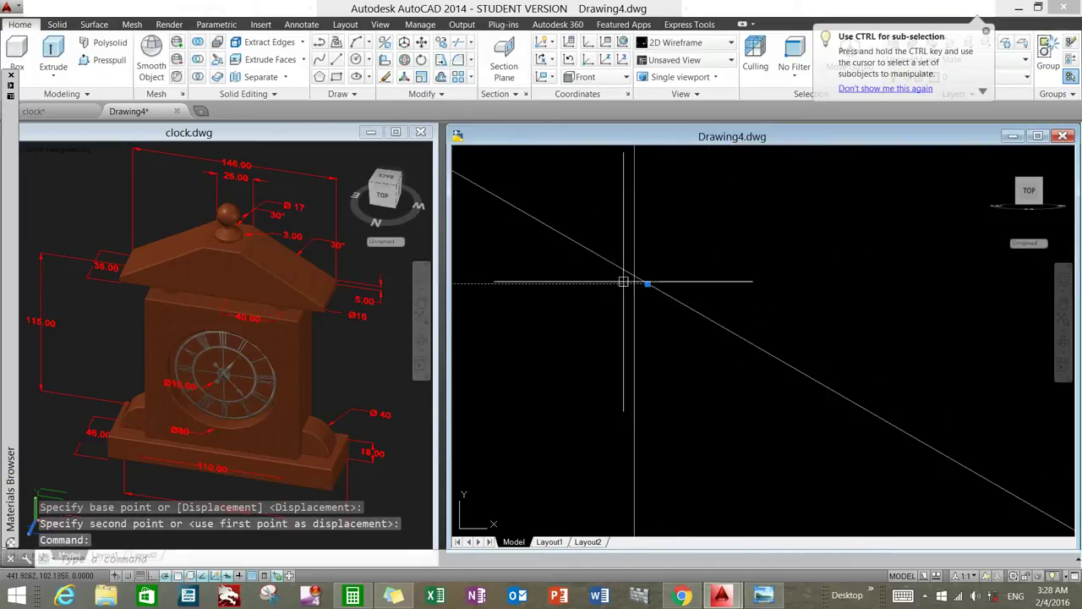
right_click(677, 249)
click(707, 333)
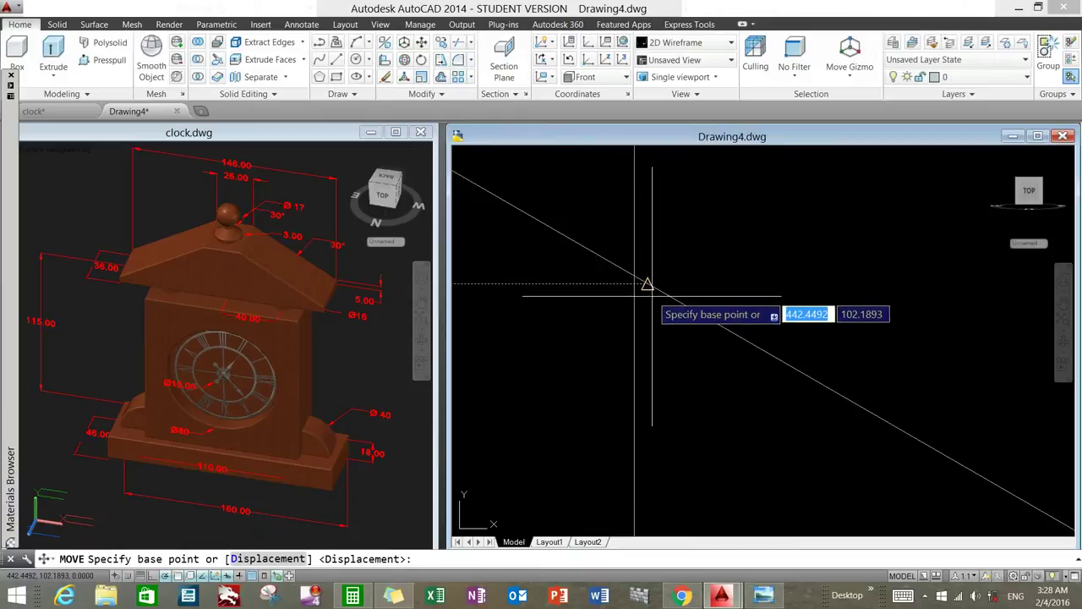
click(647, 283)
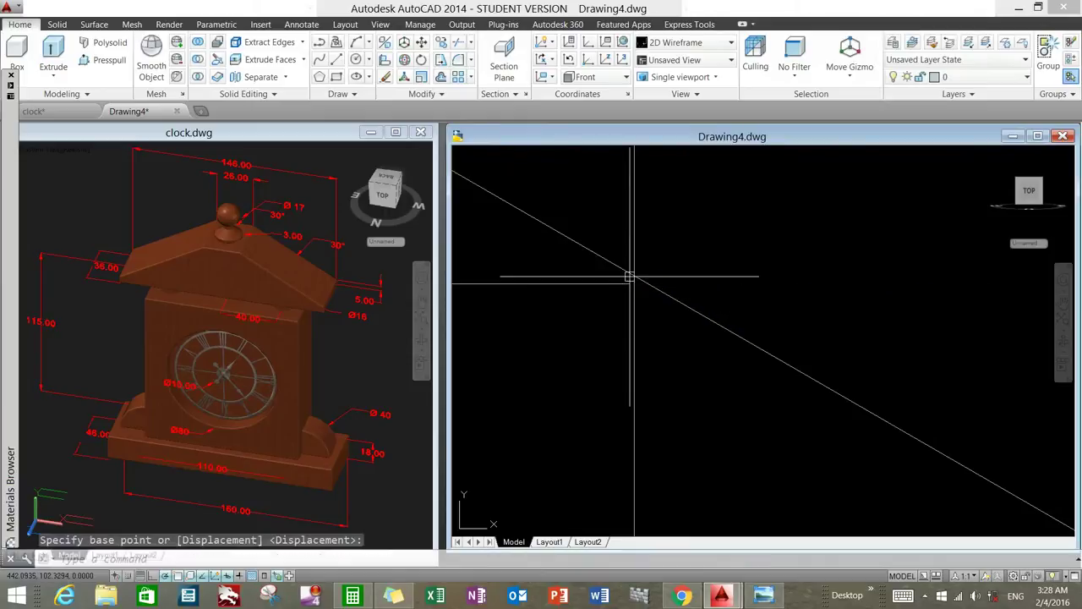
shift+right_click(634, 279)
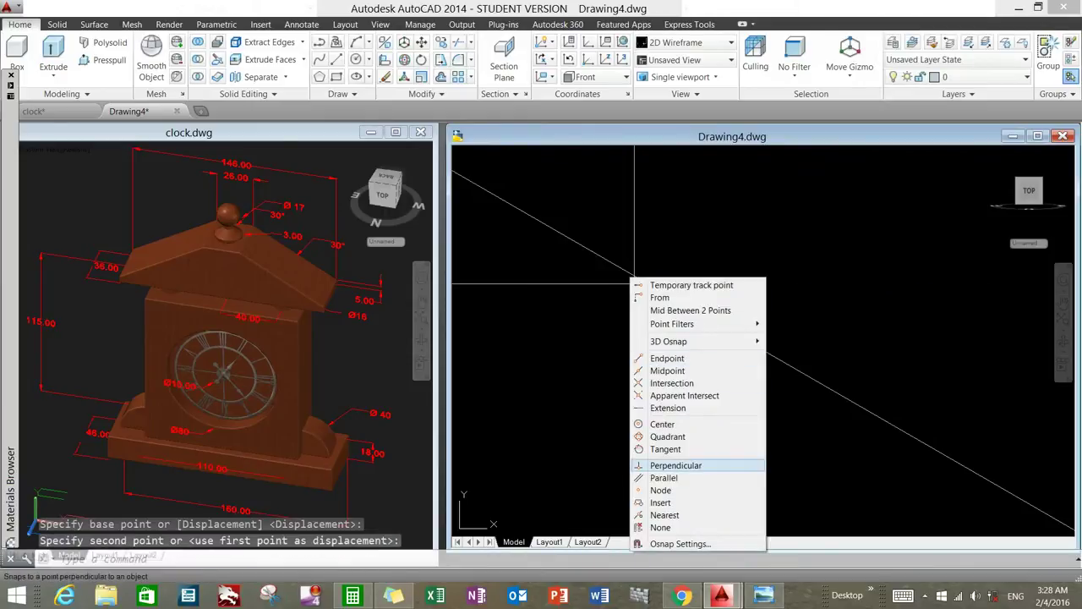
click(673, 383)
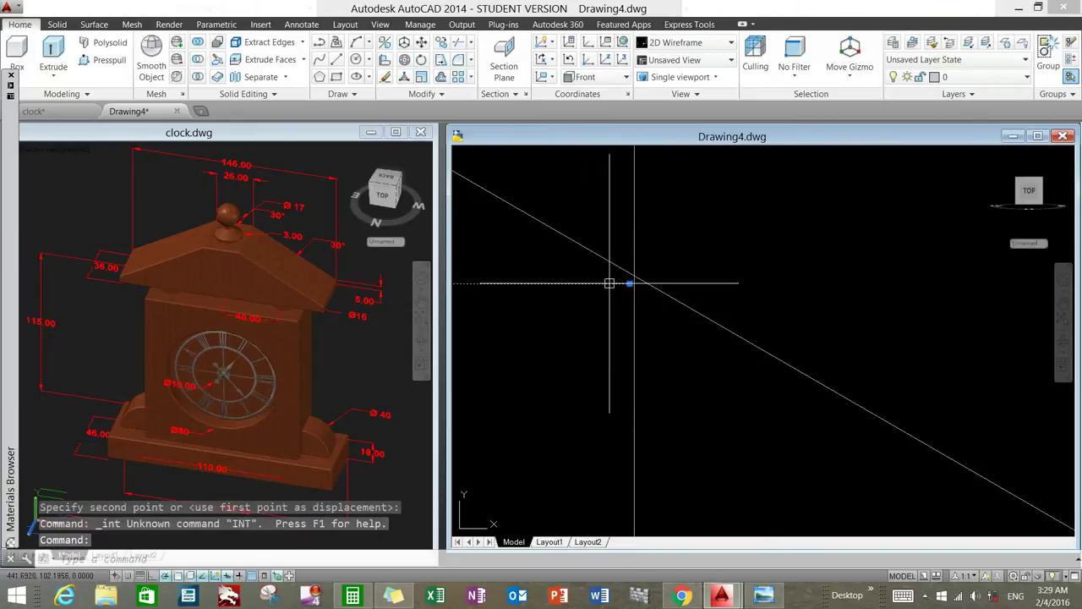
right_click(610, 283)
click(636, 374)
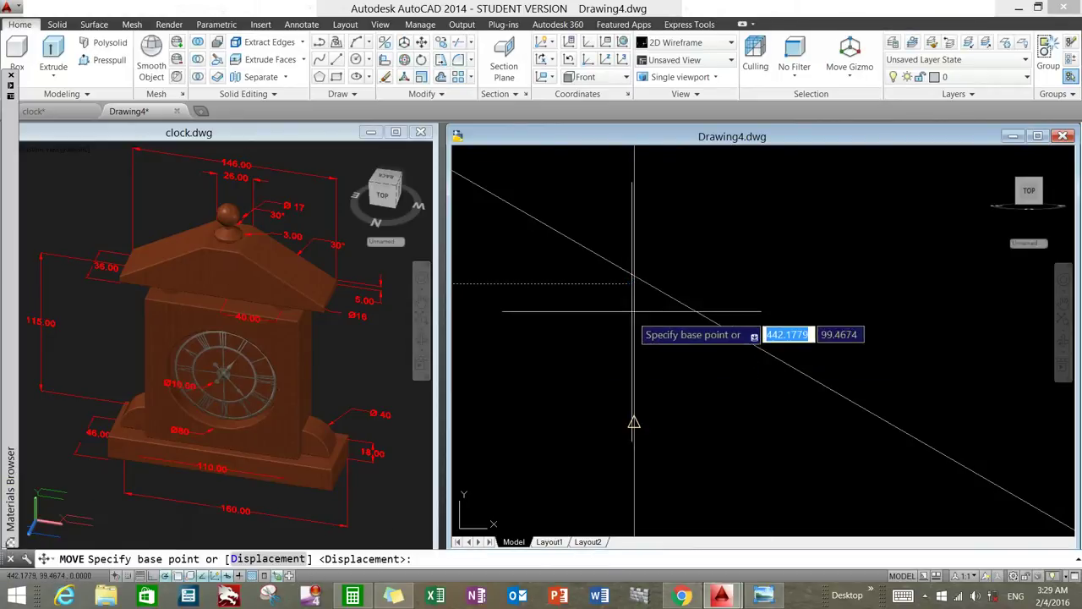
click(634, 280)
shift+right_click(636, 275)
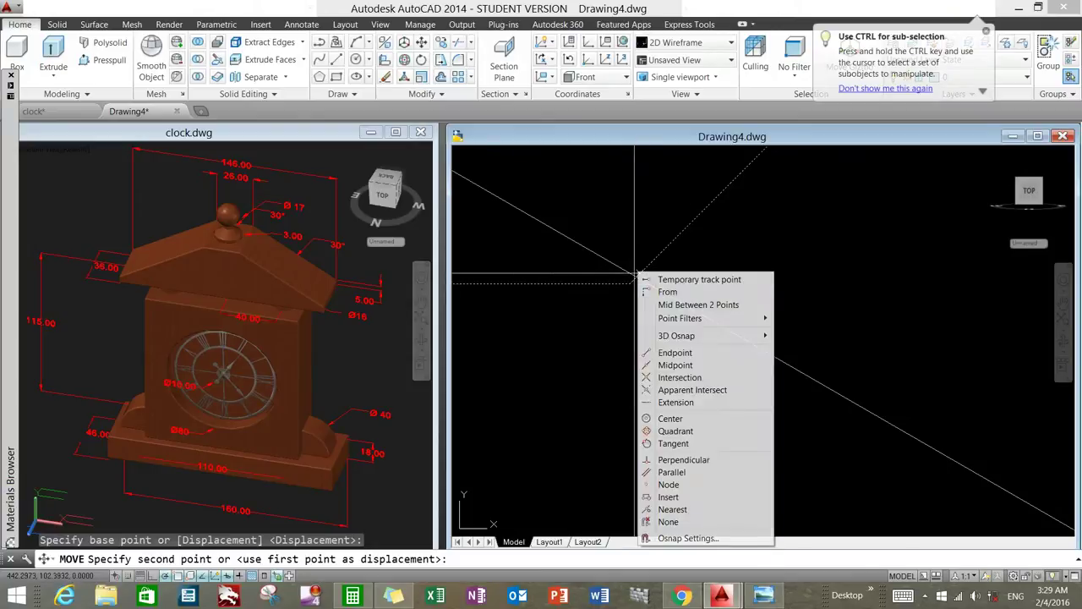
click(680, 378)
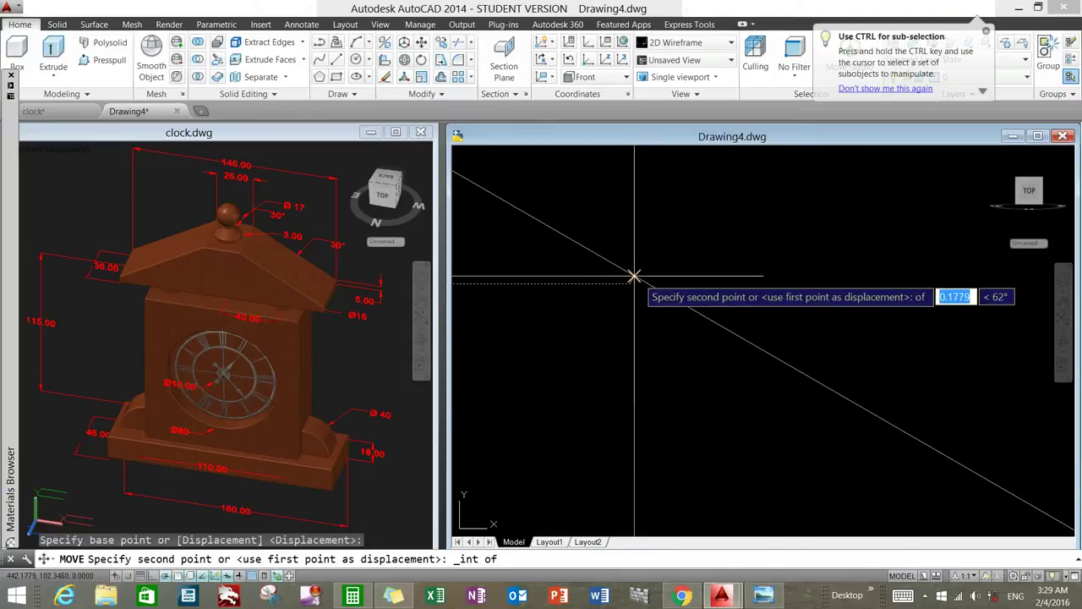
click(648, 306)
scroll(647, 310, down, 3)
scroll(623, 309, up, 2)
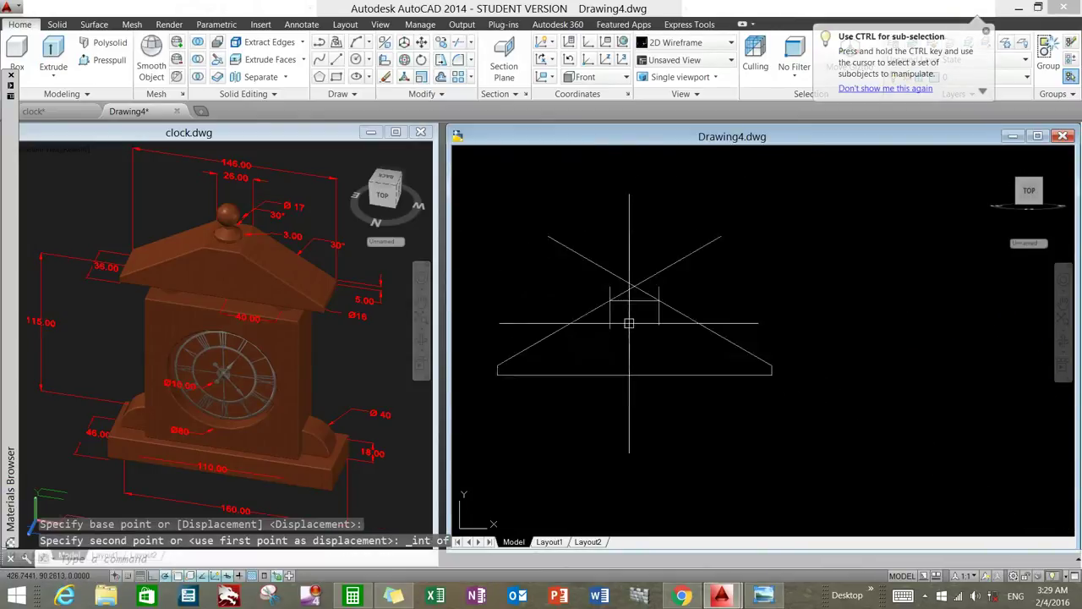
Step: Delete the two leftover vertical guide lines
click(582, 318)
click(707, 313)
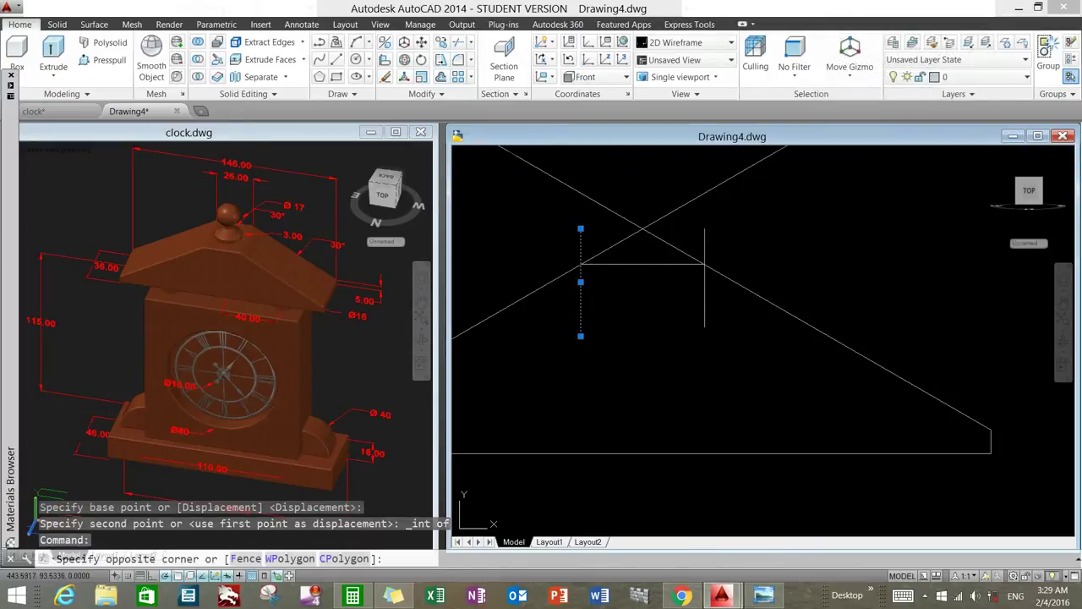
click(704, 320)
key(Delete)
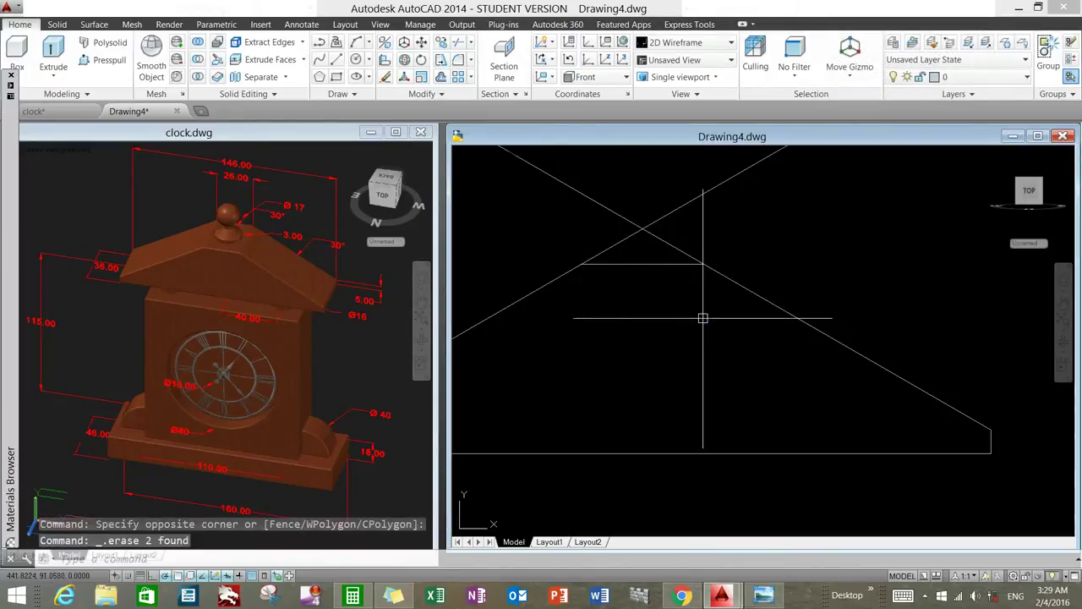
Step: Trim the excess off the roof lines with TRIM
text(Tr)
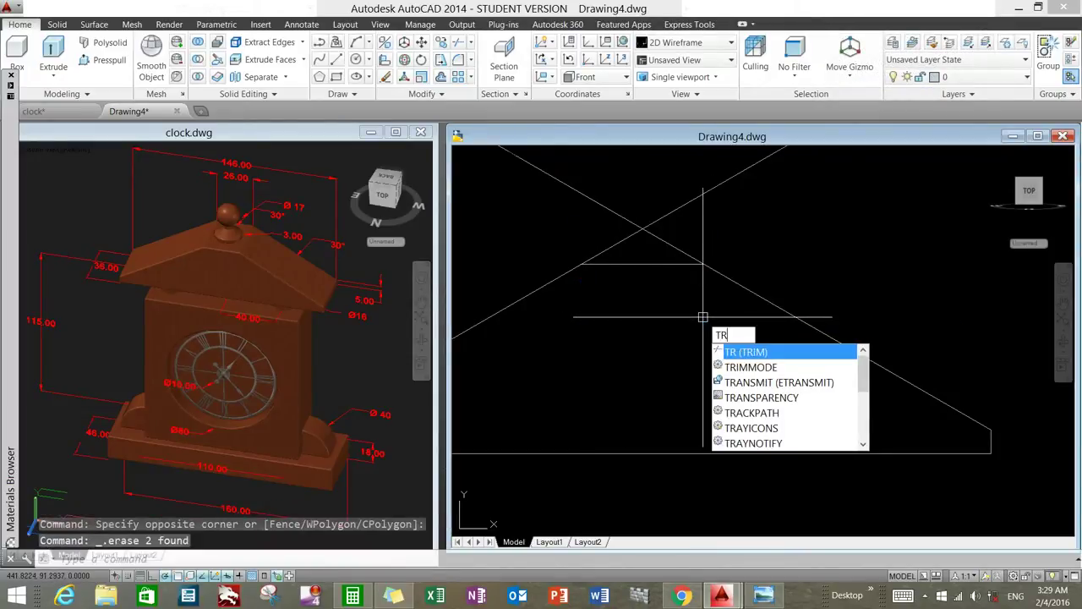
key(Return)
key(Return)
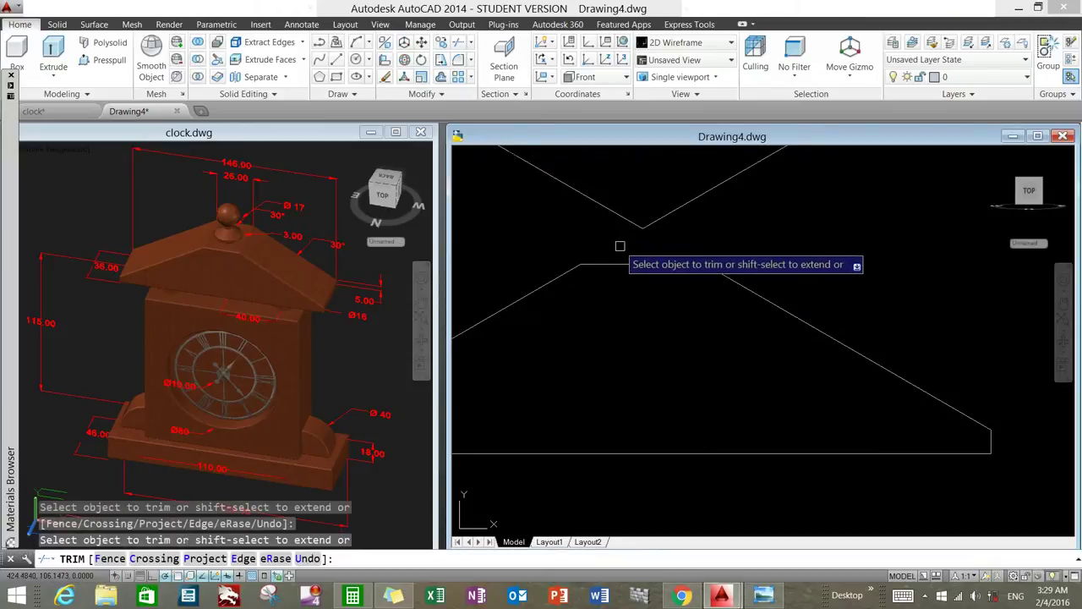
right_click(656, 244)
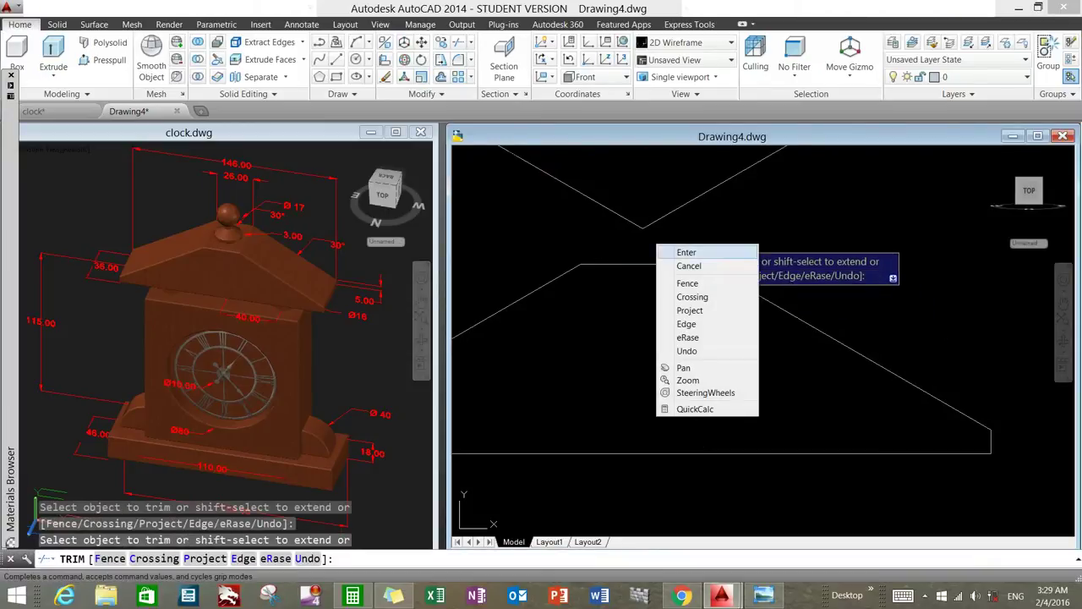
click(686, 252)
Step: Delete the V-shaped construction lines, leaving a flat-topped trapezoid roof
click(684, 234)
click(617, 216)
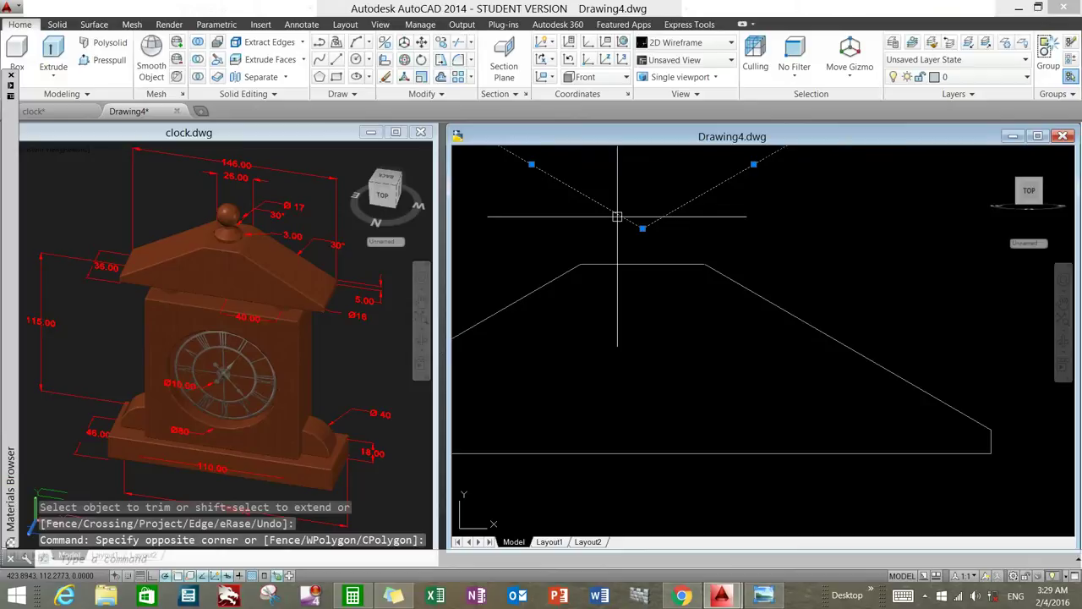
key(Delete)
scroll(668, 254, down, 3)
scroll(668, 254, down, 2)
middle_drag(712, 304, 731, 304)
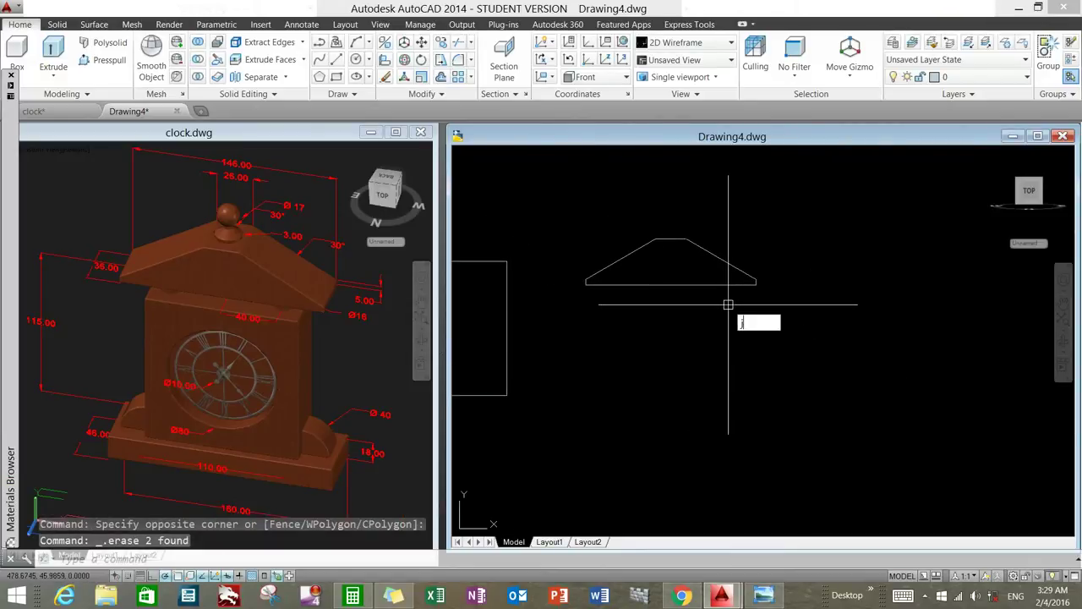
Step: Join the six roof profile lines into a single polyline
text(j)
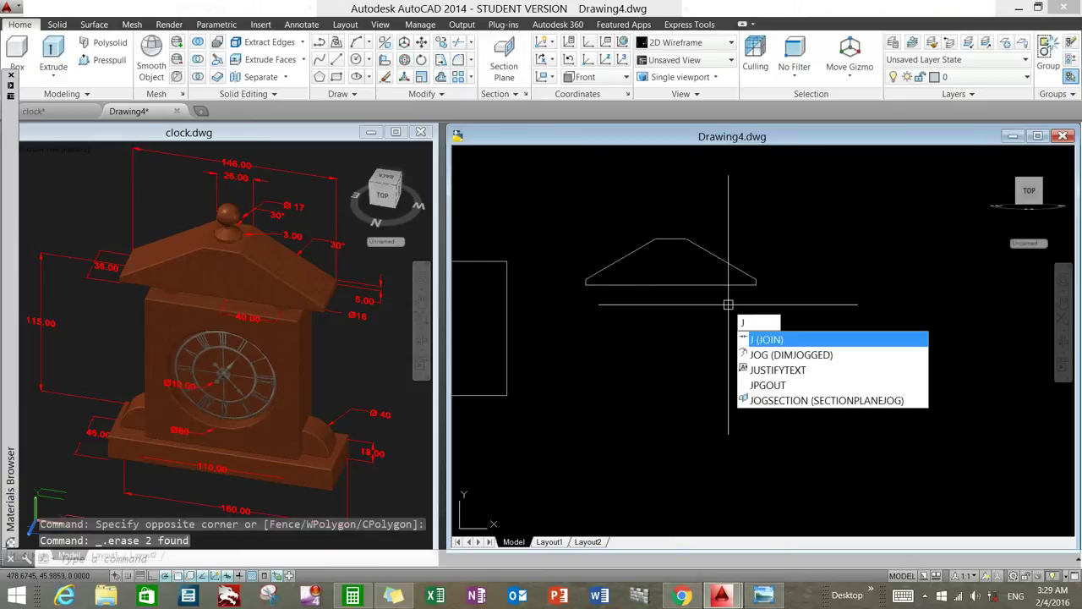
key(Return)
click(562, 215)
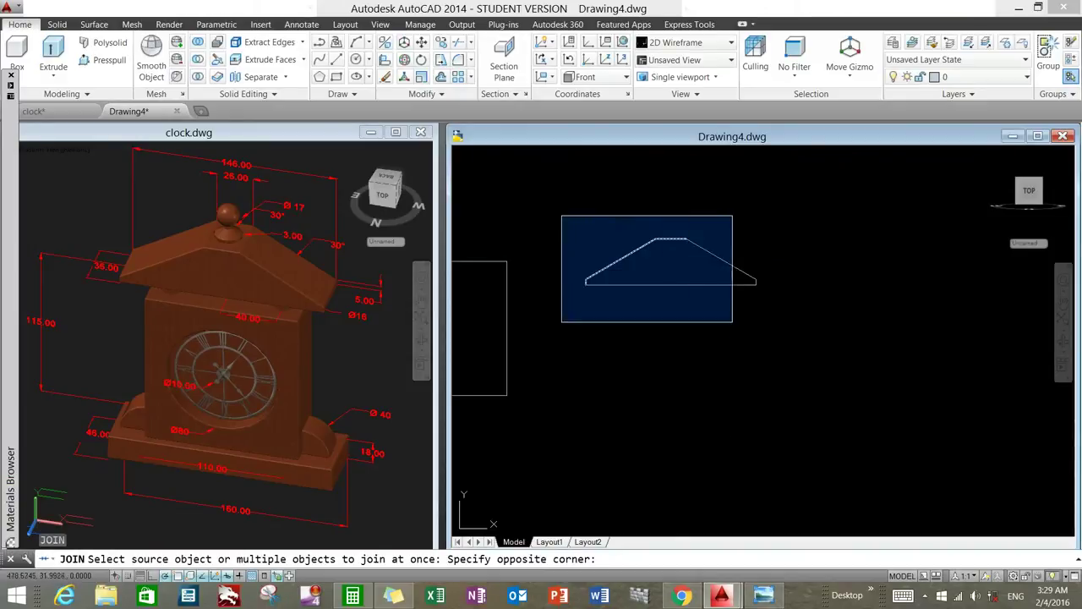
click(732, 322)
key(Return)
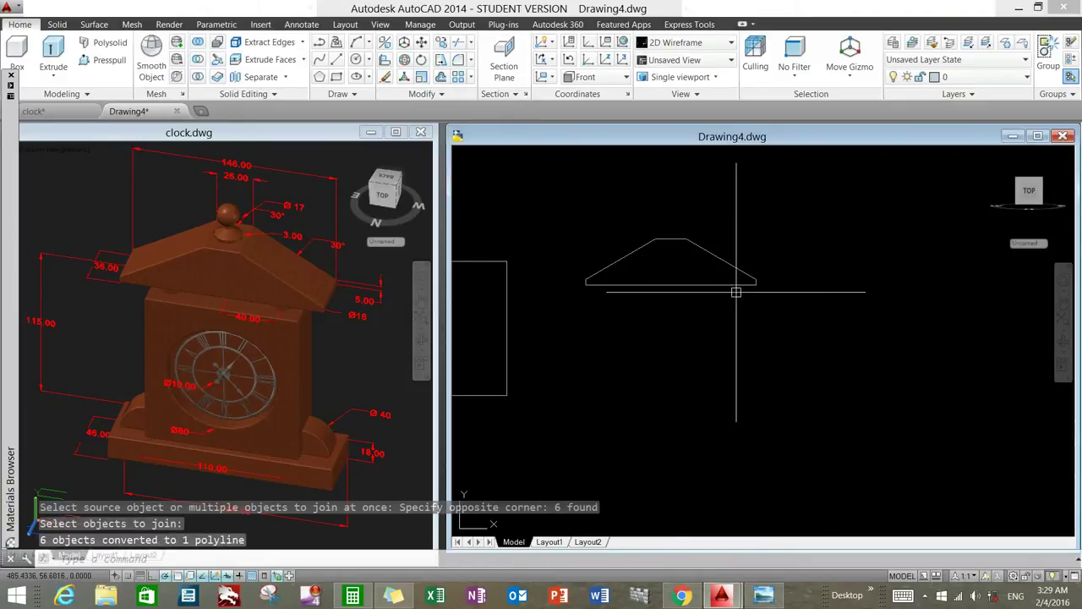
click(739, 284)
Step: Extrude the roof outline 36 units into a solid
text(E)
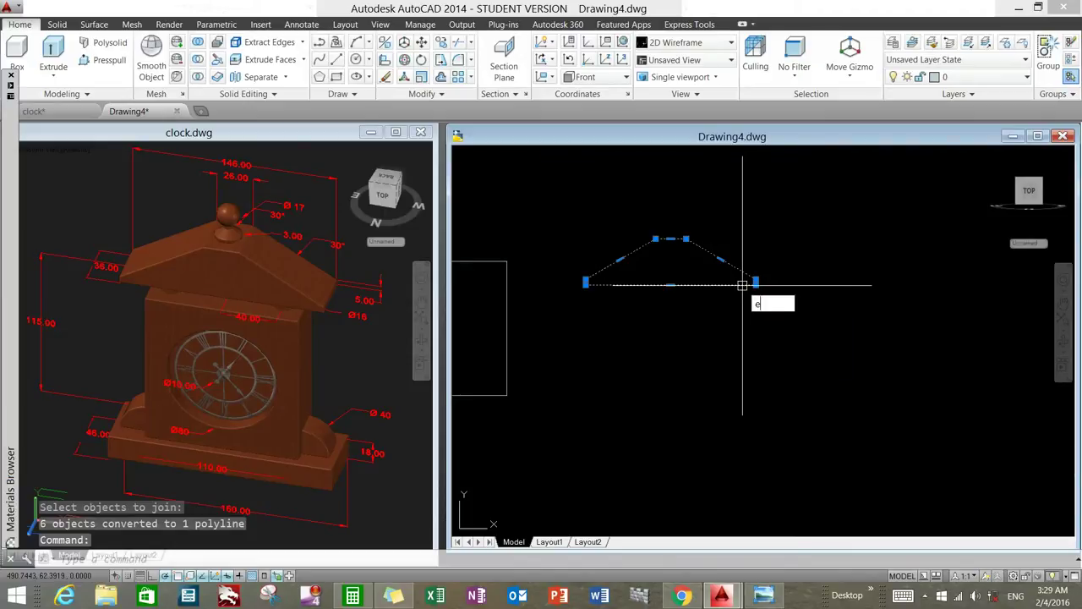
text(X)
key(Down)
key(Down)
key(Return)
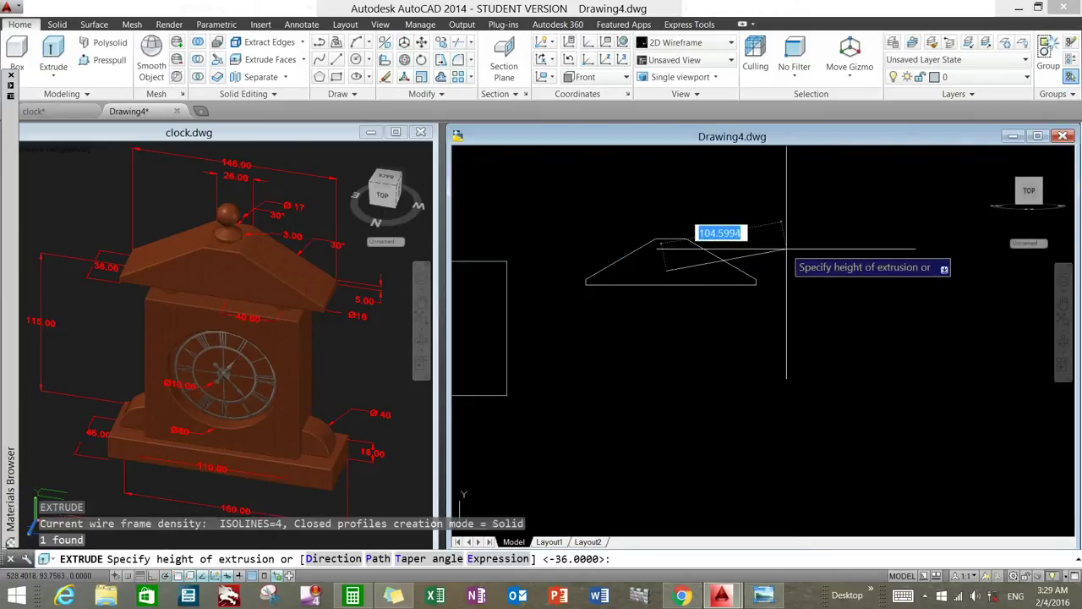
shift+middle_drag(786, 249, 700, 287)
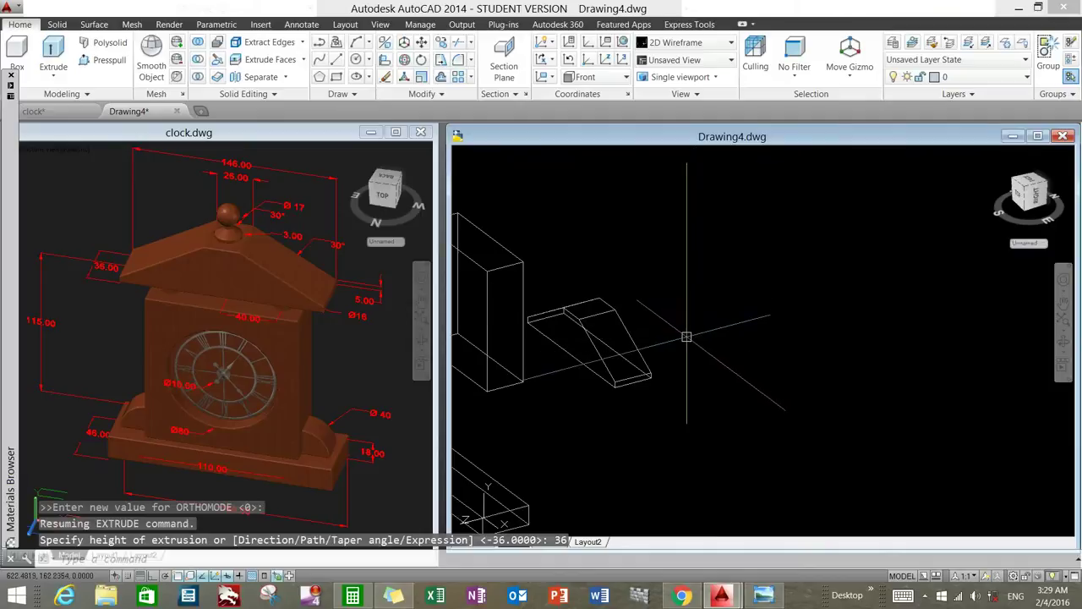
scroll(686, 336, down, 2)
key(Return)
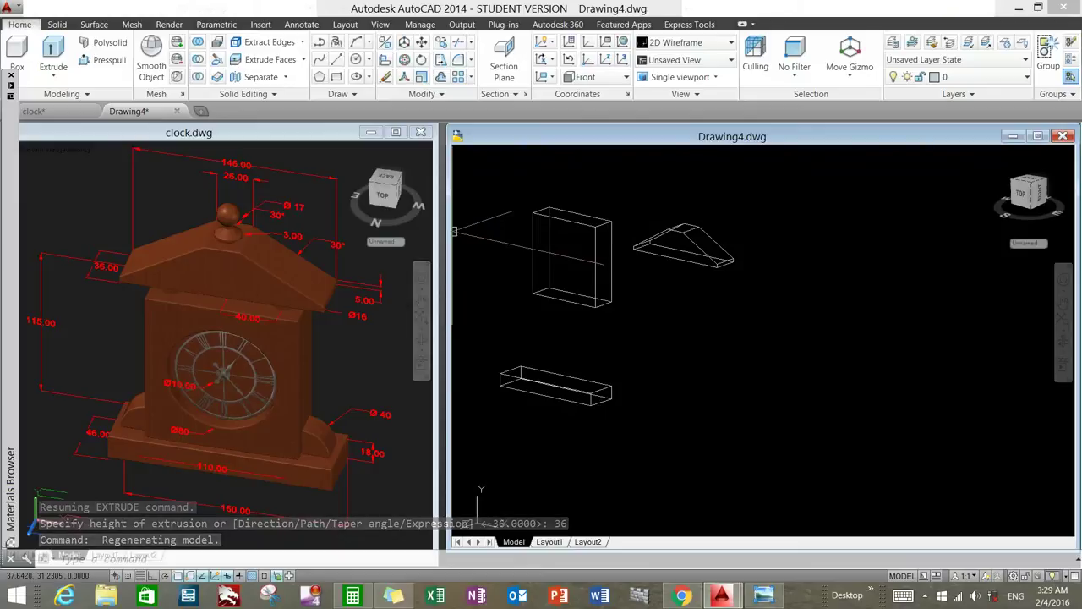
Step: Reorient the UCS by its Z axis so Z points straight up
click(356, 59)
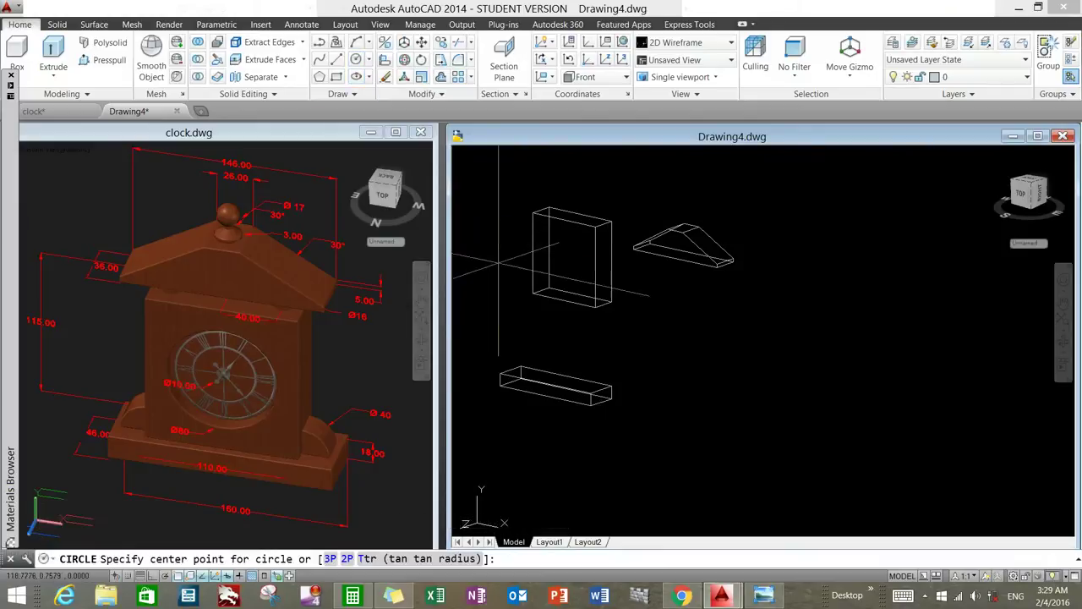
click(700, 372)
key(Escape)
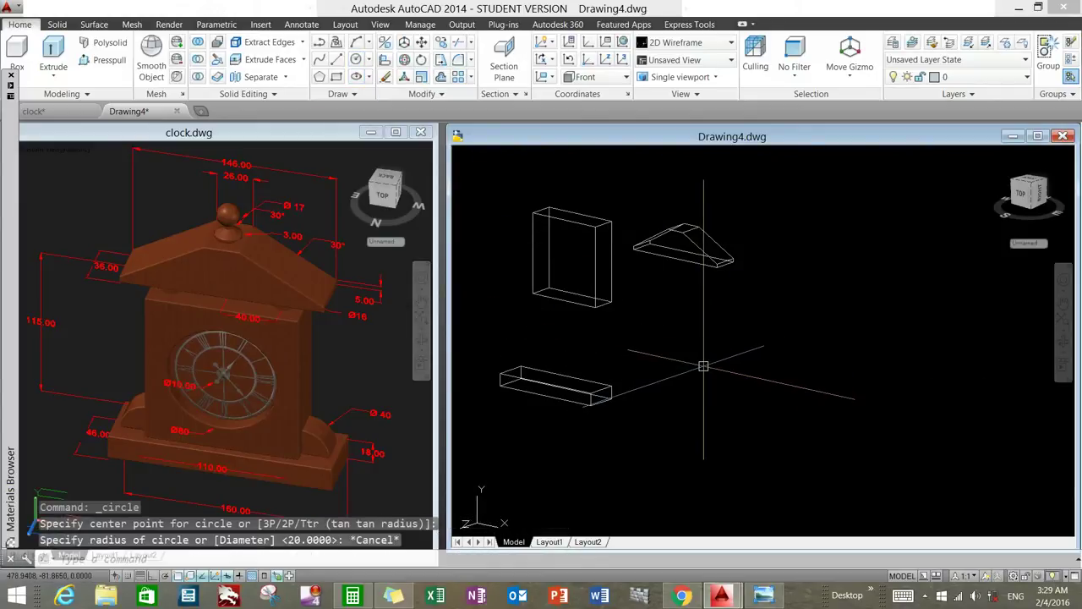
click(606, 60)
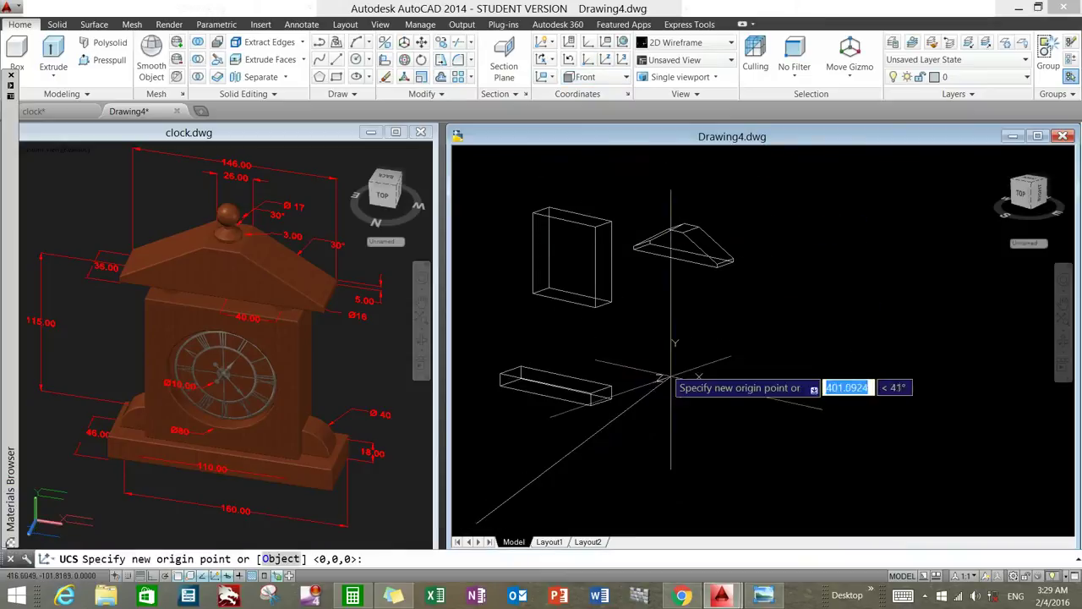
click(683, 381)
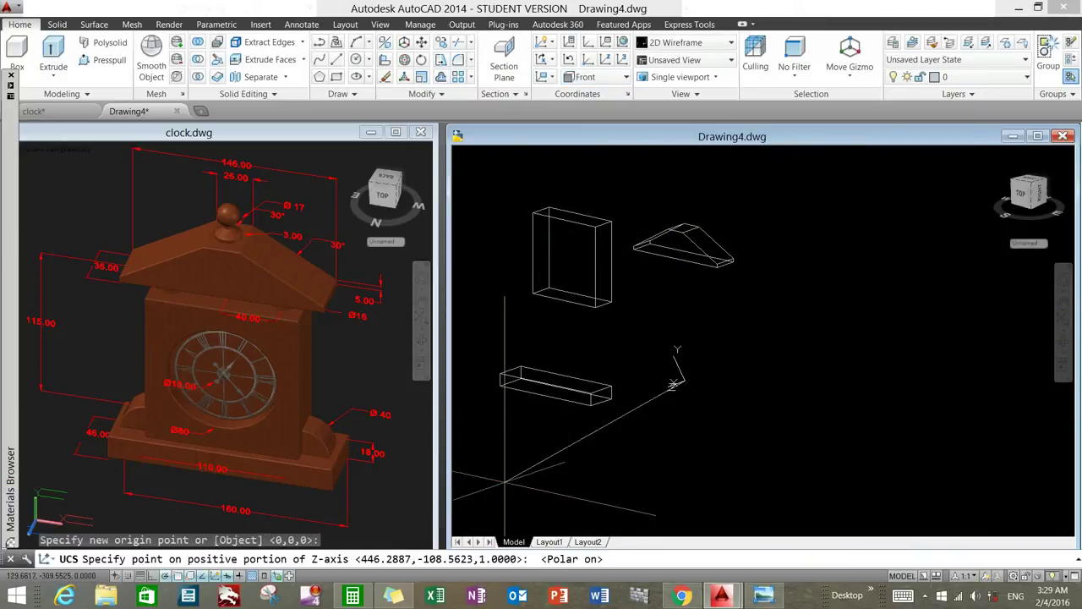
click(683, 311)
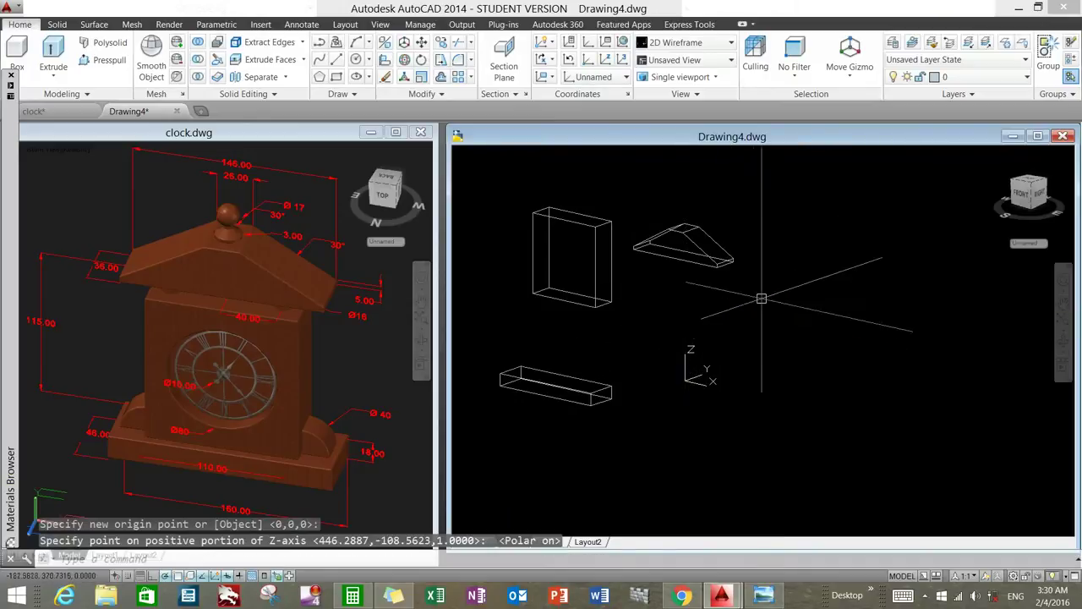
Step: Draw a 16-diameter circle for the finial stem and glance at the clock reference
click(356, 59)
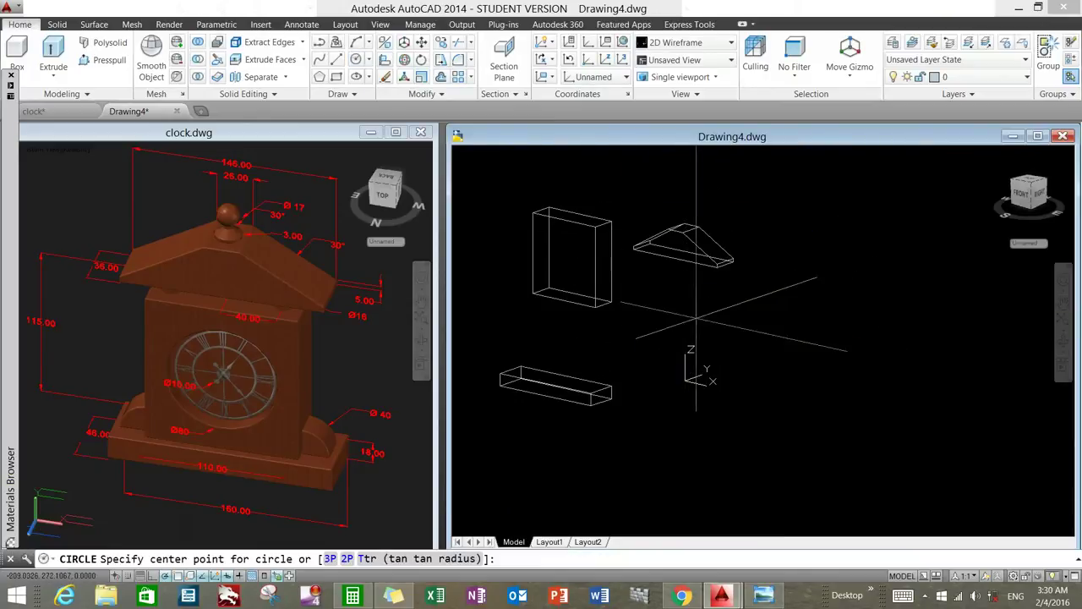
click(697, 342)
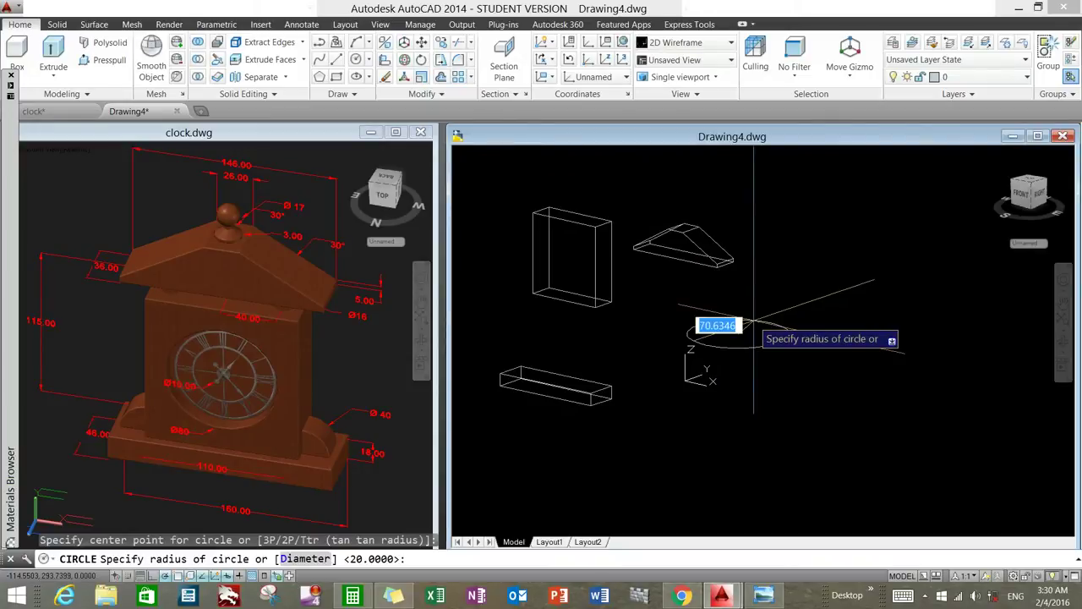
text(d)
key(Return)
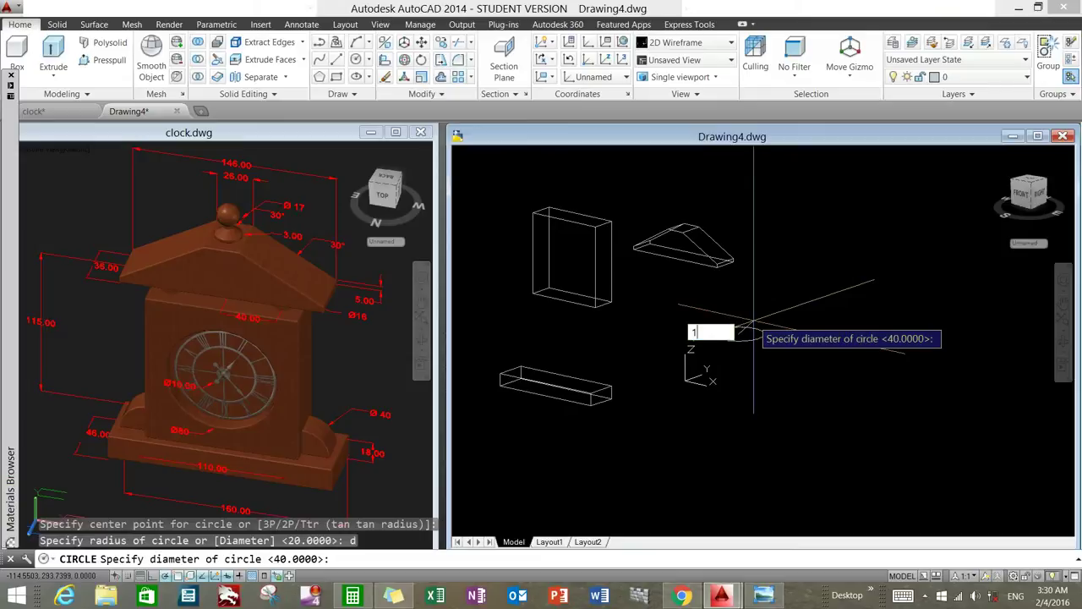
key(Return)
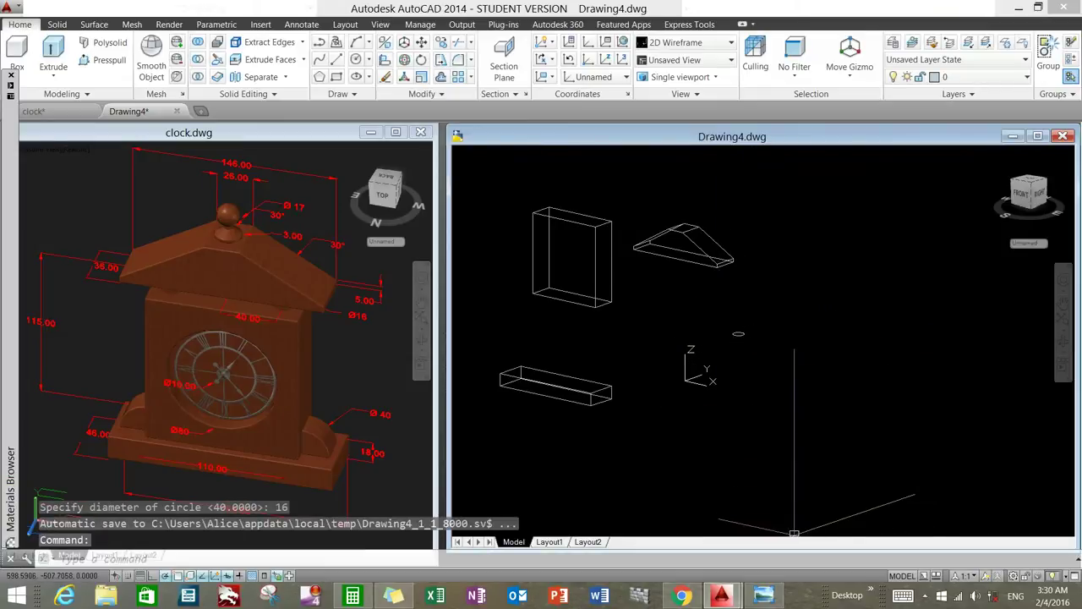
click(763, 595)
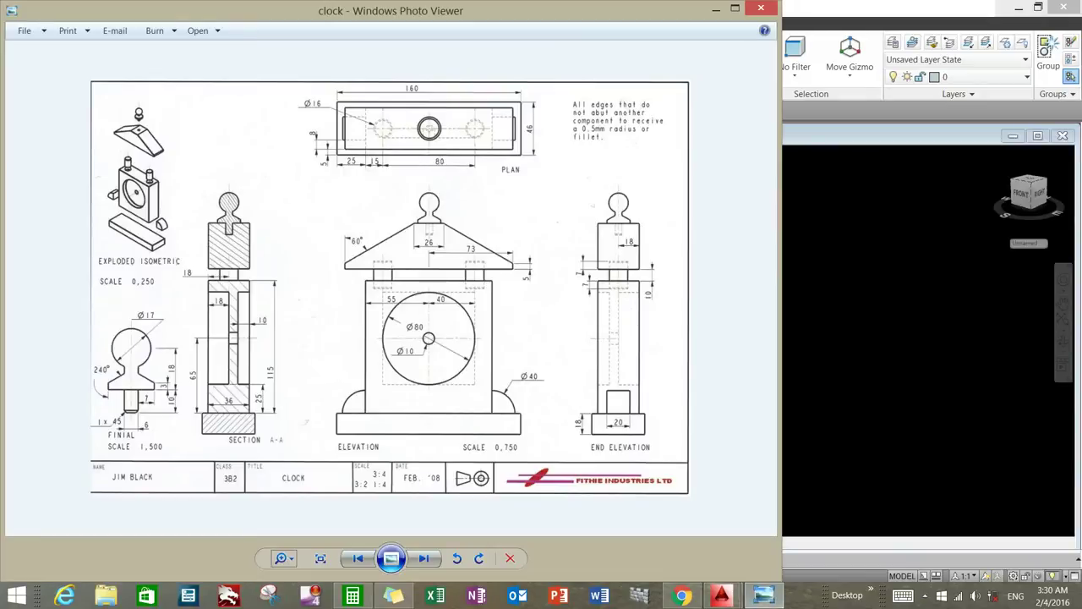
click(846, 254)
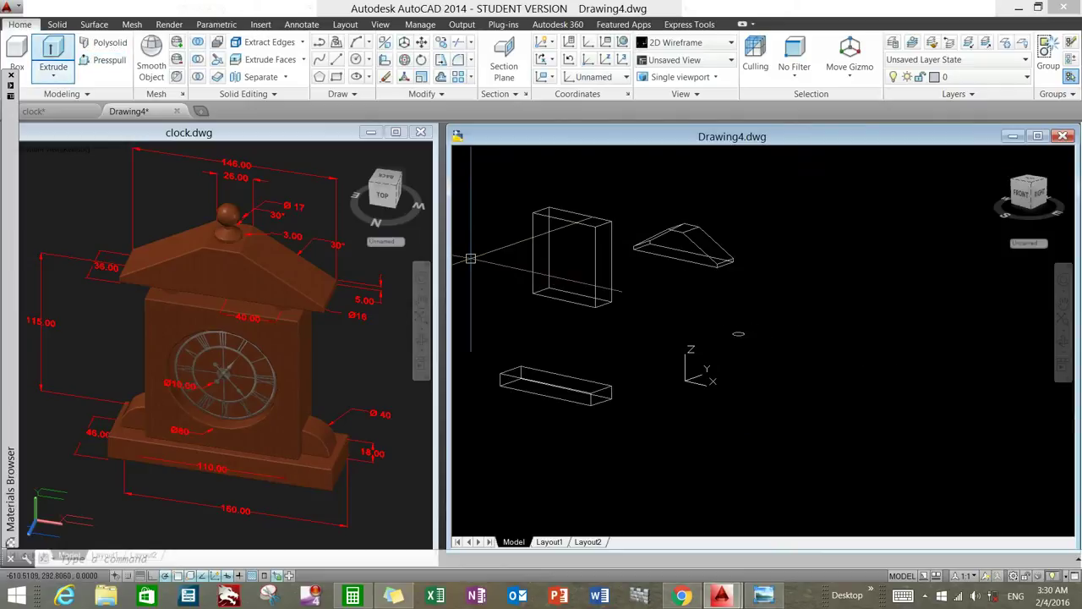
Step: Extrude the 16-diameter circle, checking the reference drawing for the stem height
click(53, 51)
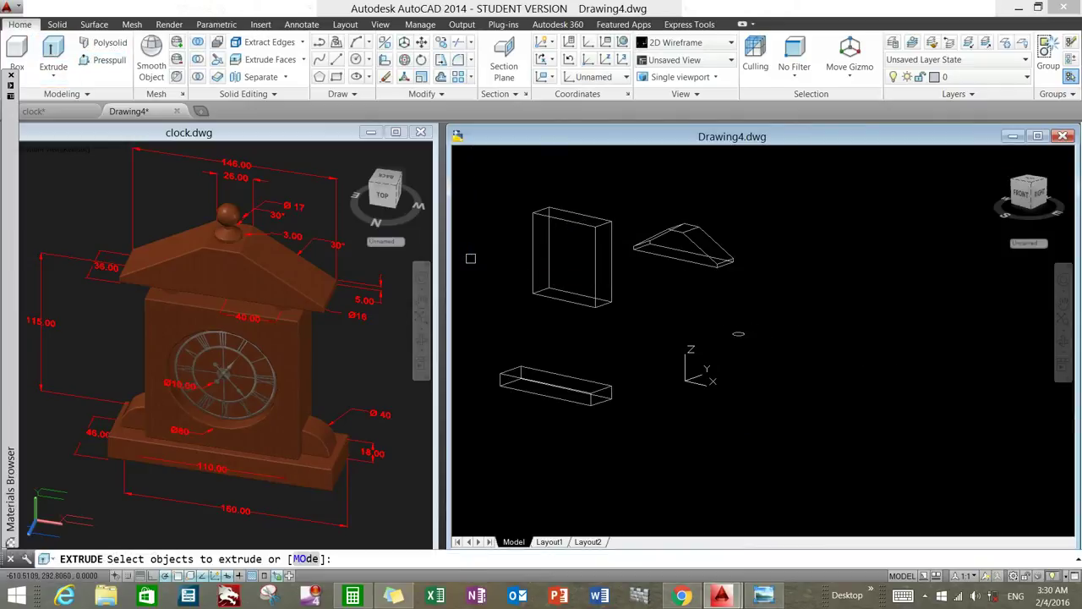
right_click(740, 335)
click(789, 330)
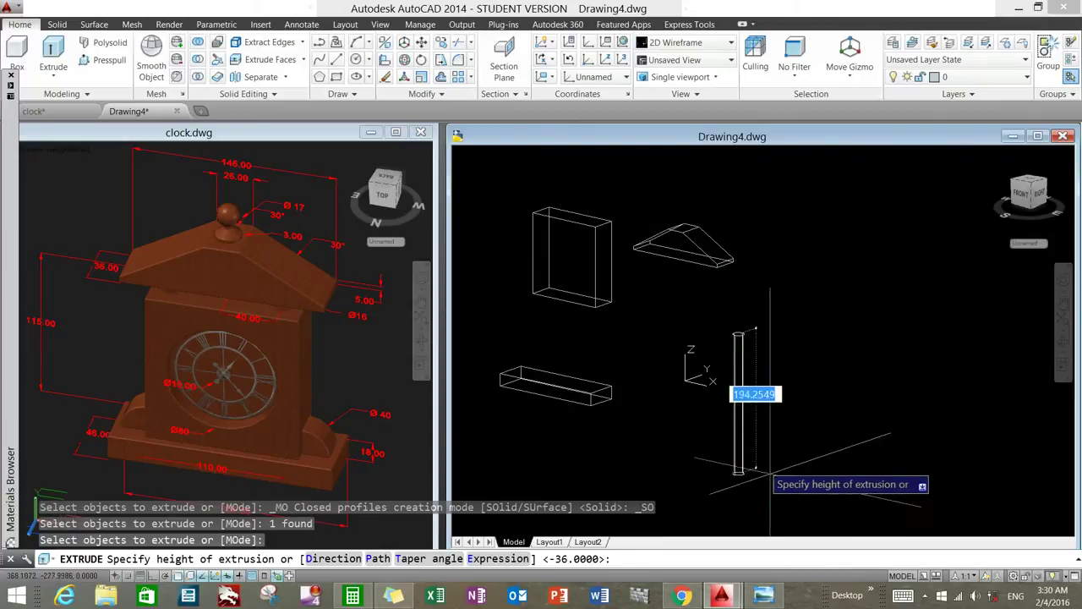
key(alt+Tab)
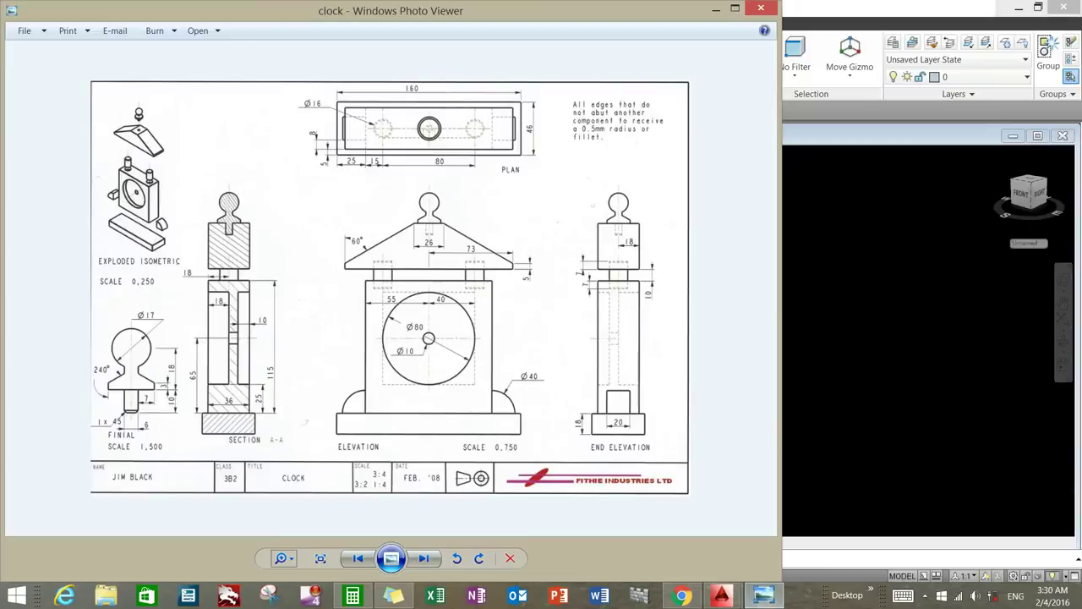
key(alt+Tab)
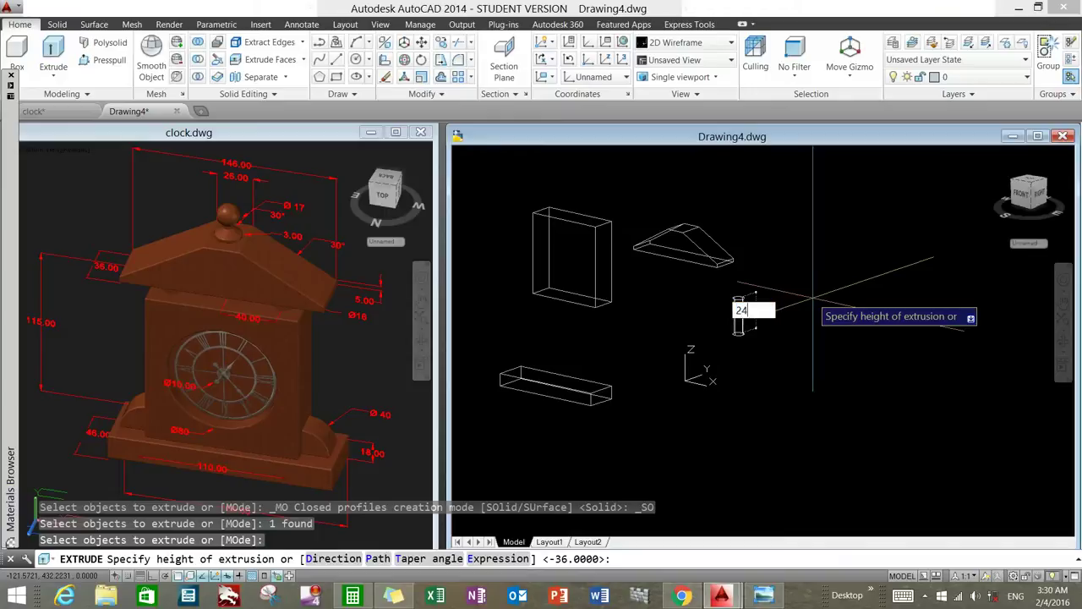
Step: Finish the stem extrusion at 24 high and re-frame the parts in view
text(4)
key(Return)
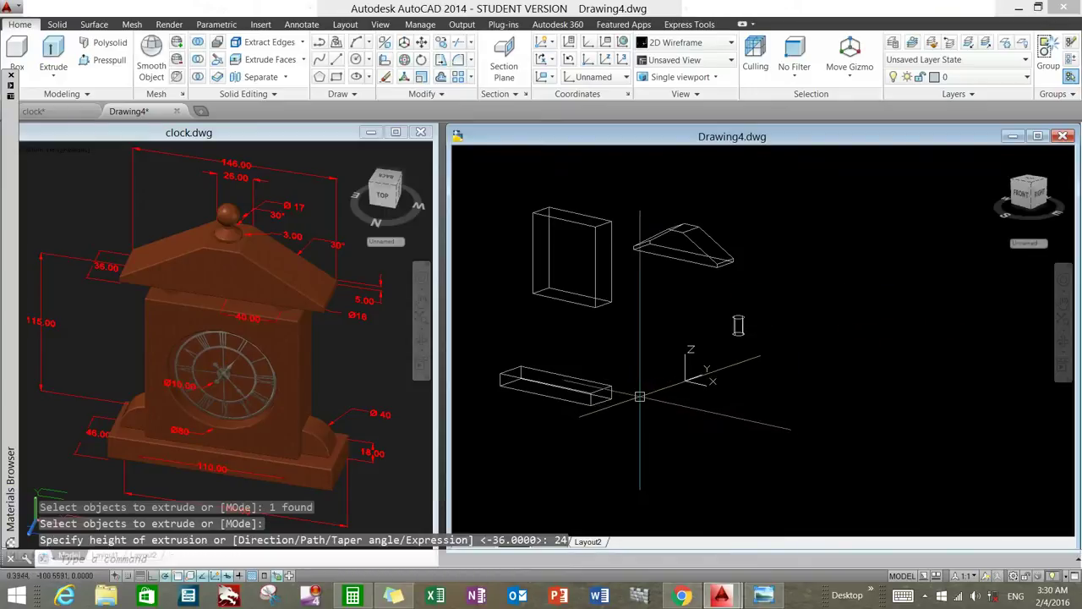
middle_drag(696, 364, 716, 377)
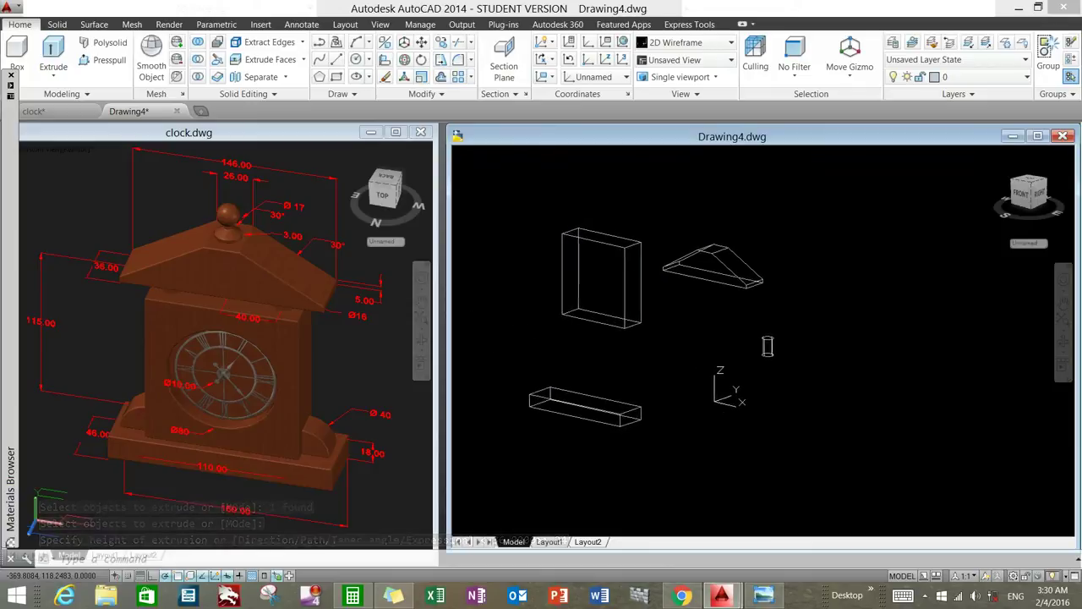
middle_drag(546, 330, 563, 350)
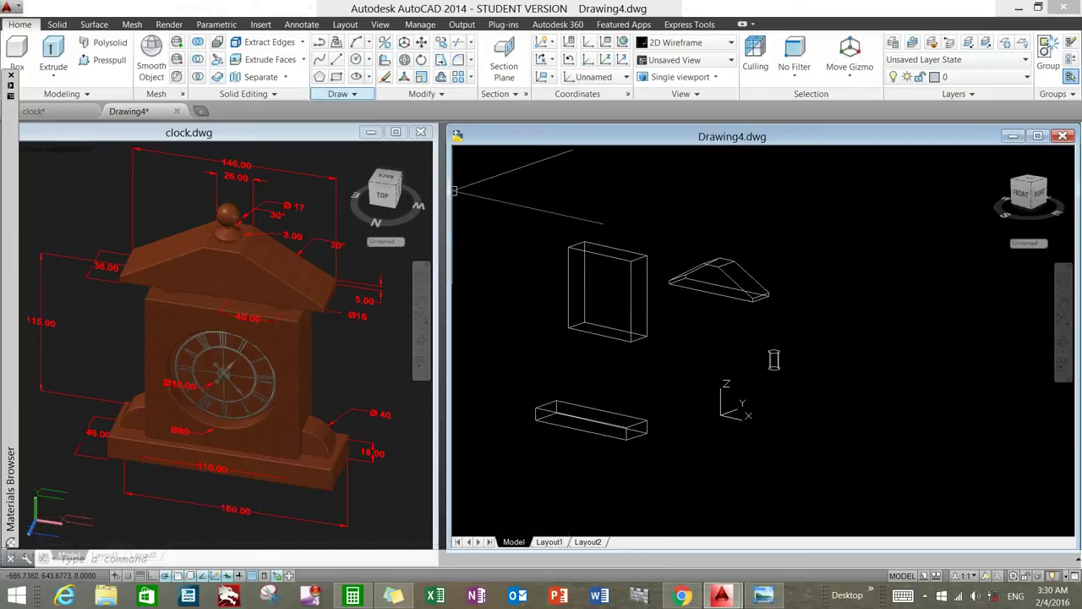
Step: Abandon a first circle attempt and move the coordinate system origin to a new point
click(355, 59)
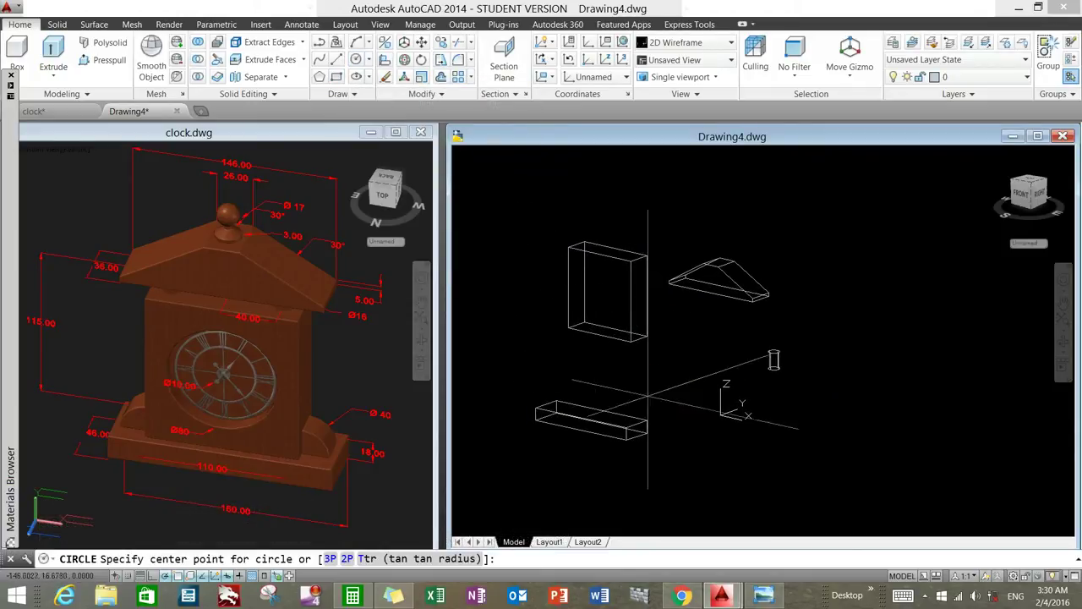
middle_drag(718, 414, 677, 312)
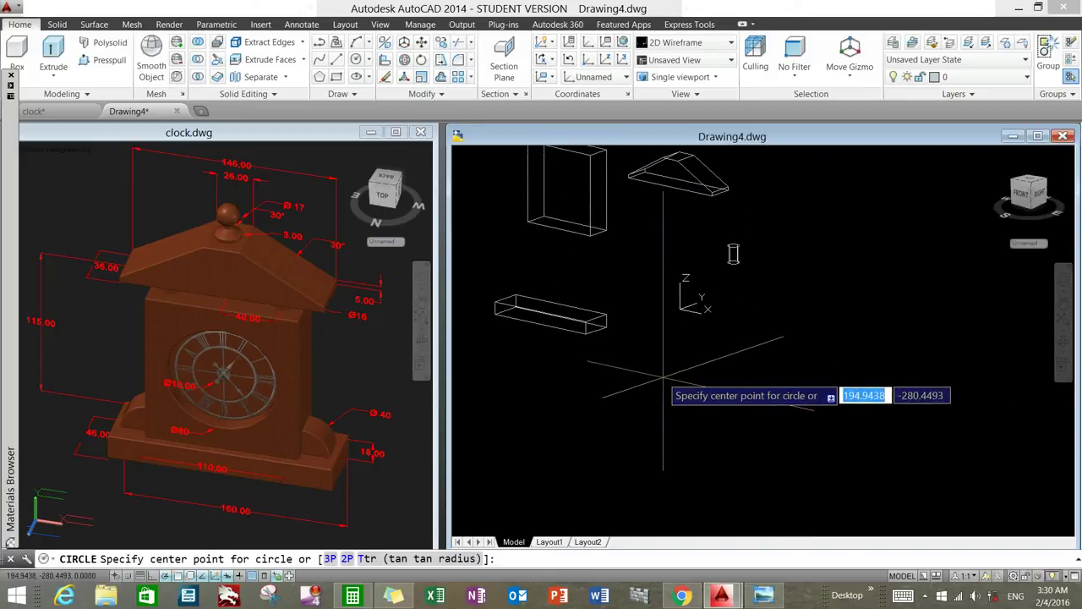
click(663, 374)
key(Escape)
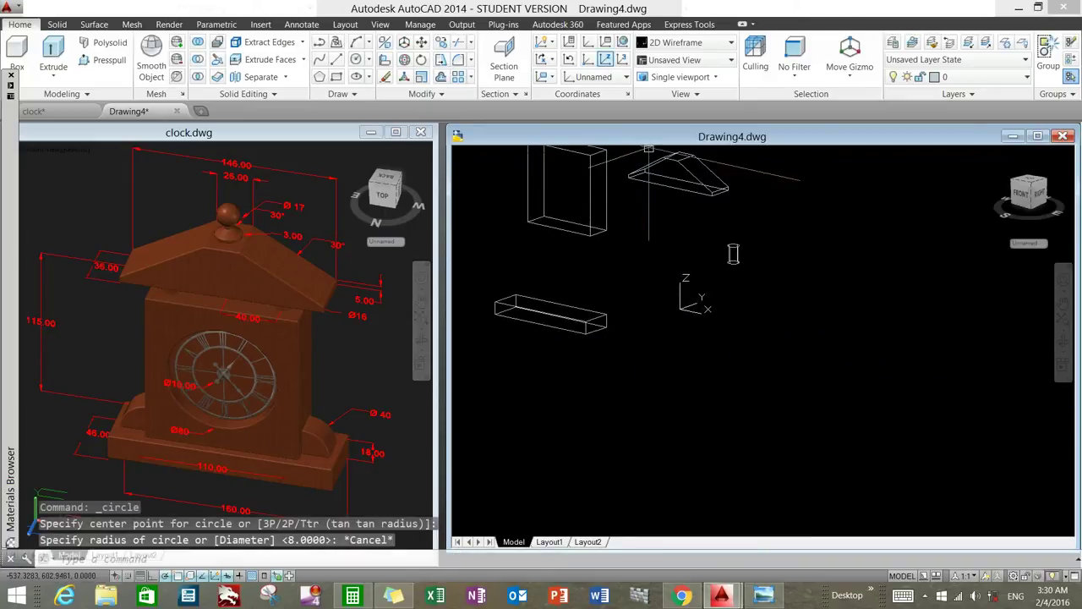
click(605, 42)
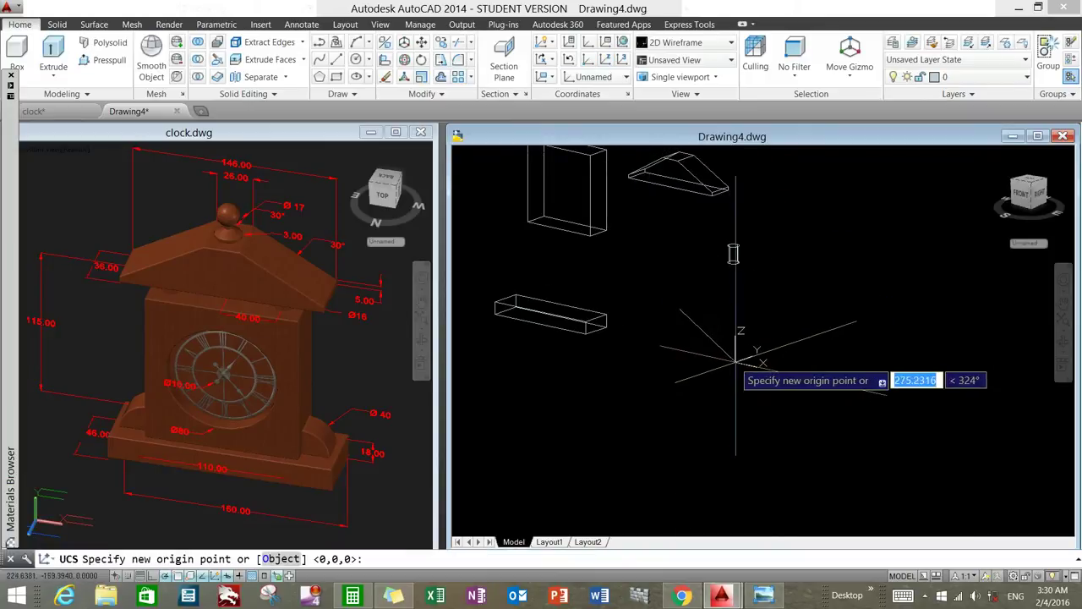
click(726, 369)
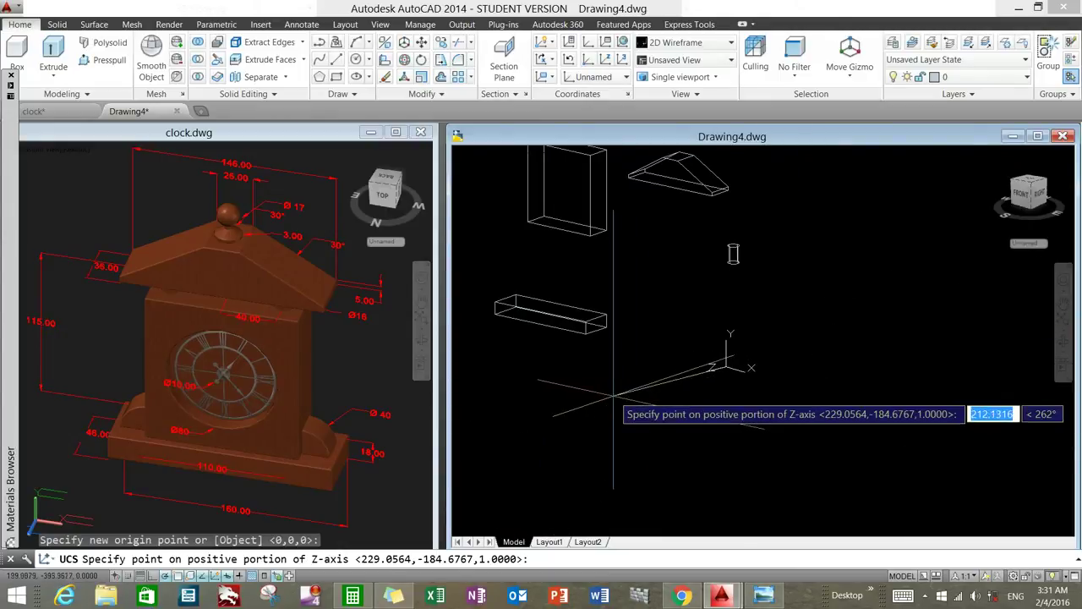
key(Return)
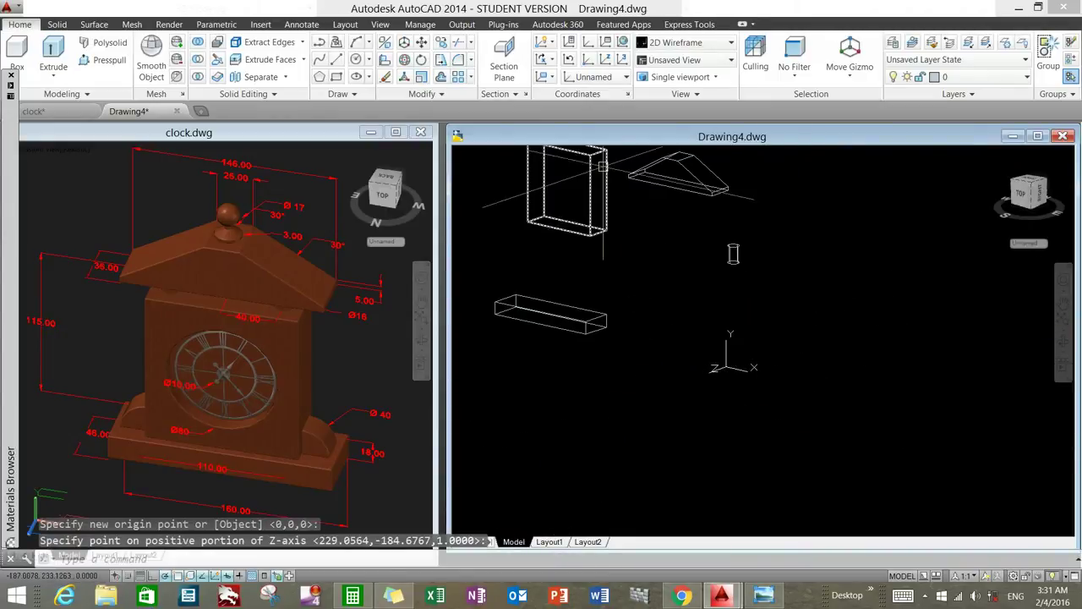
Step: Draw a circle of diameter 40 at the new location
click(356, 59)
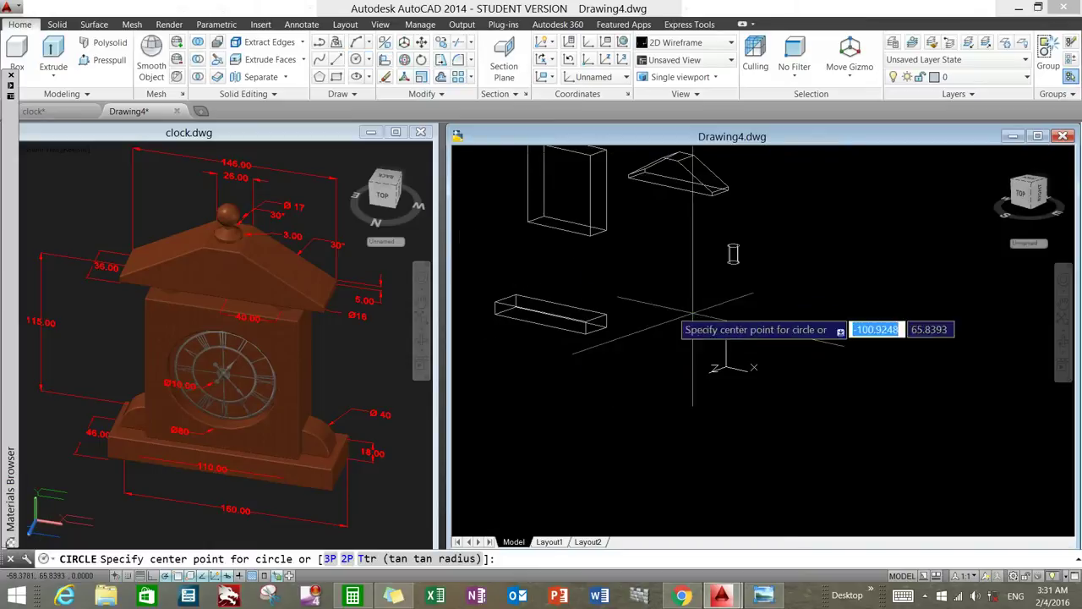
click(791, 318)
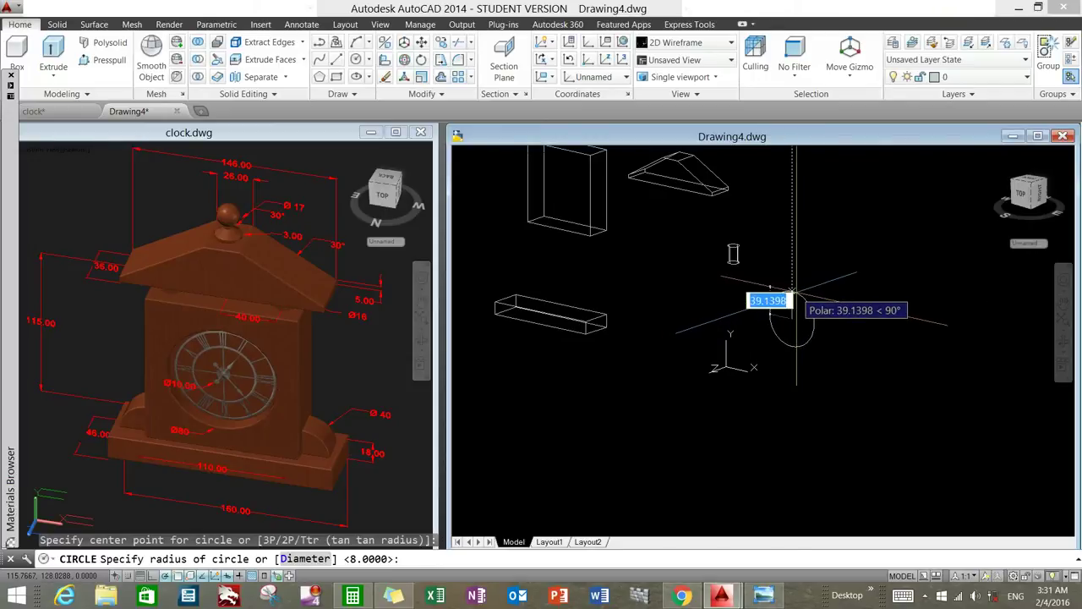
text(d)
key(Return)
text(40)
key(Return)
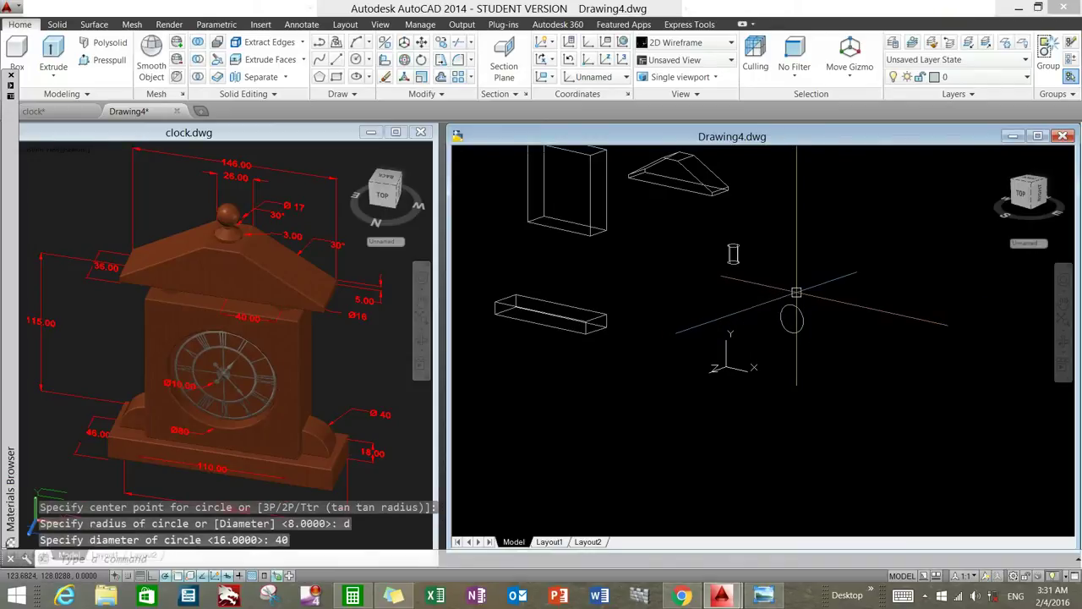
scroll(798, 291, up, 3)
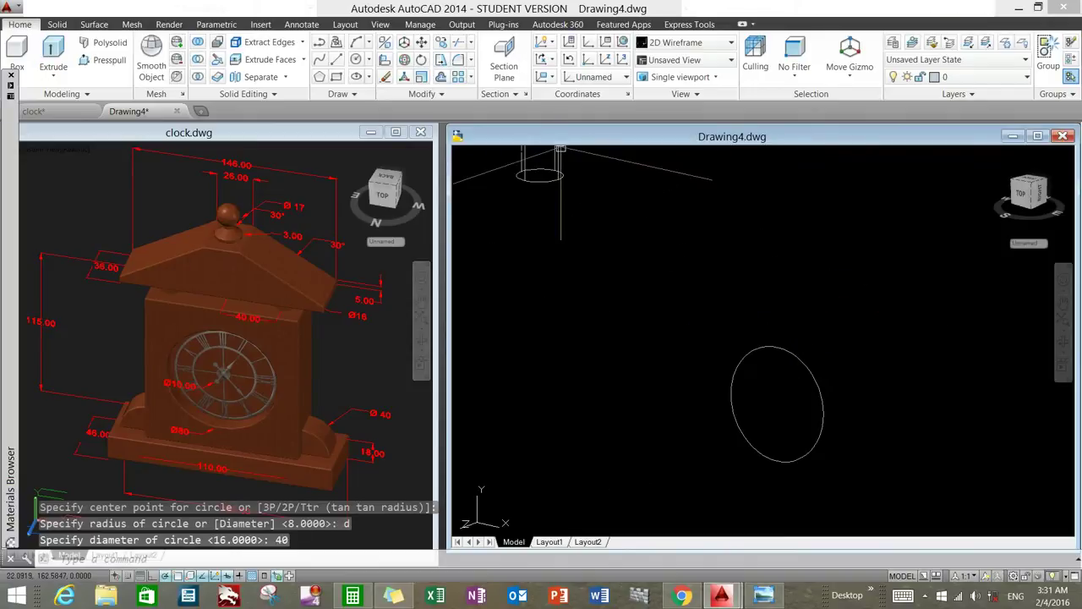
Step: Draw horizontal and vertical lines from the circle's centre, then begin TRIM
text(l)
key(Return)
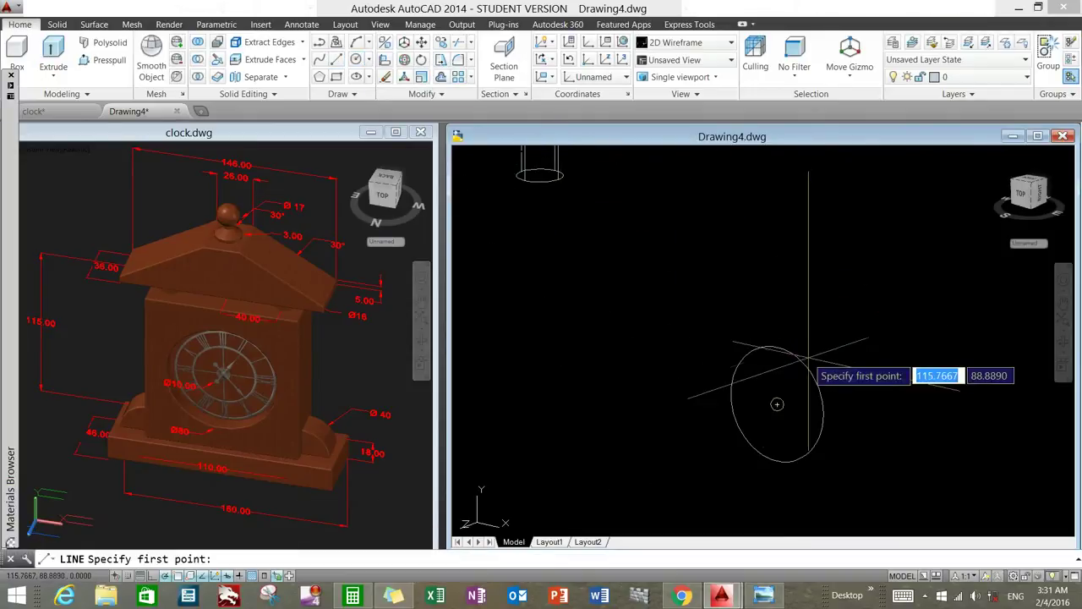
click(777, 404)
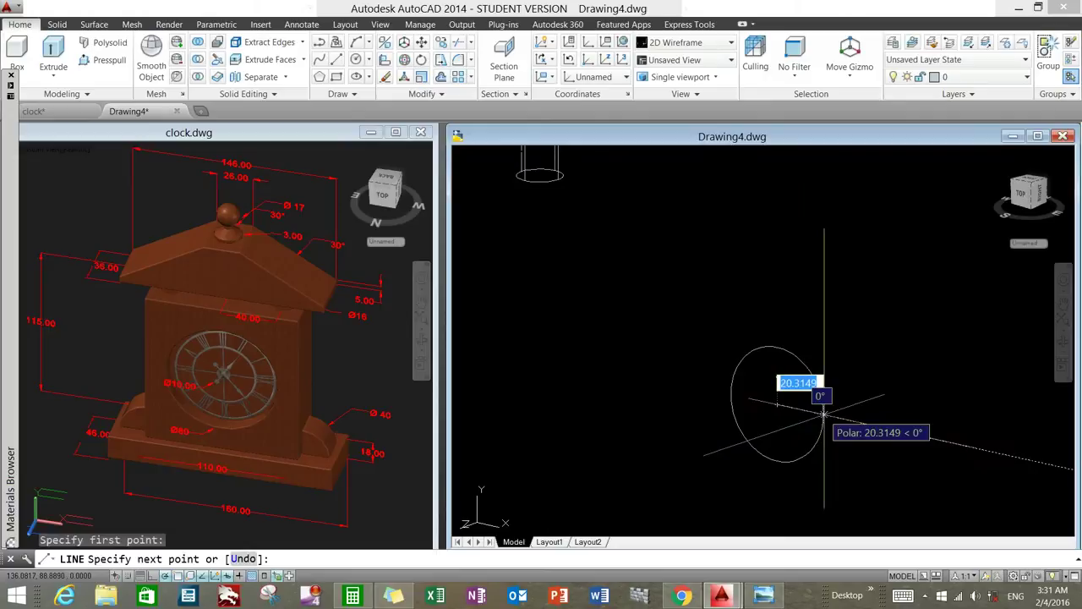
right_click(818, 383)
click(833, 394)
right_click(842, 331)
click(880, 343)
click(777, 404)
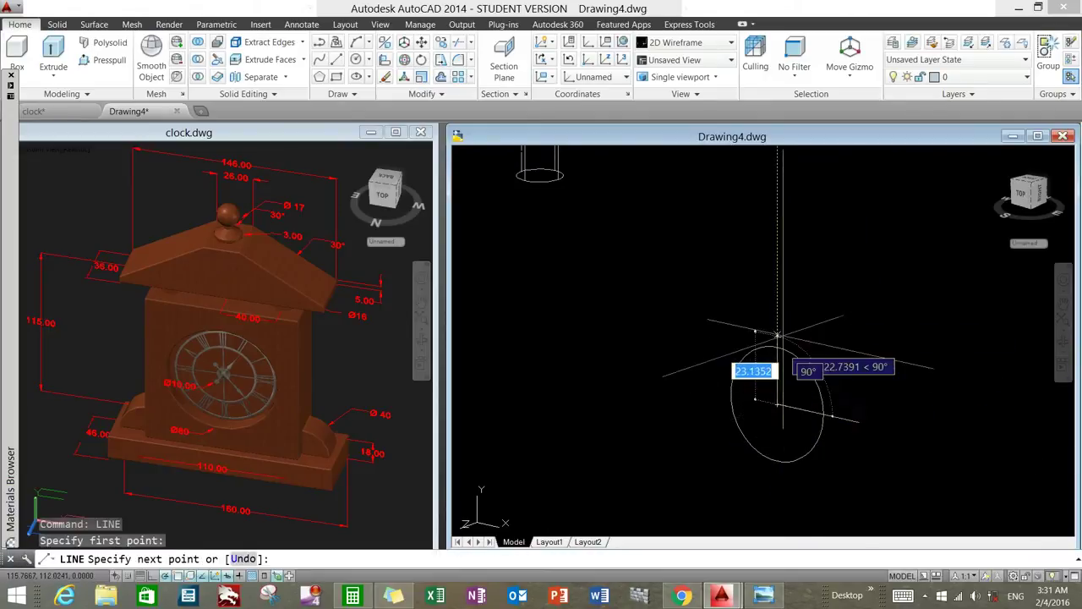
right_click(791, 305)
click(822, 318)
text(TR)
key(Return)
key(Return)
Step: Trim away the left part of the circle and the top of the vertical line
click(743, 363)
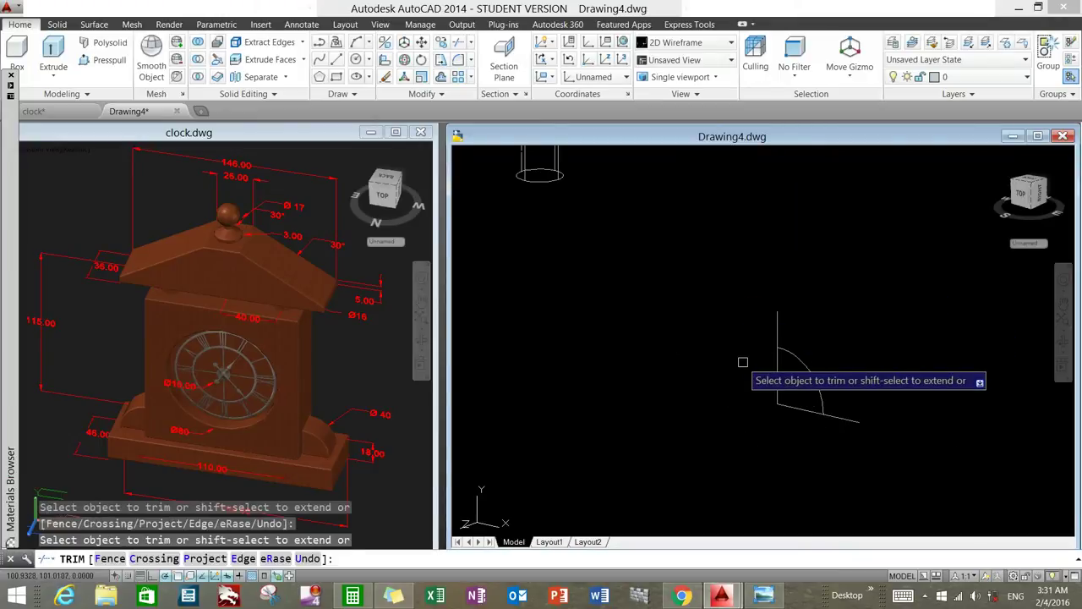
click(778, 330)
right_click(763, 319)
click(776, 327)
Step: JOIN the quarter arc and its two edges into a single polyline
text(J)
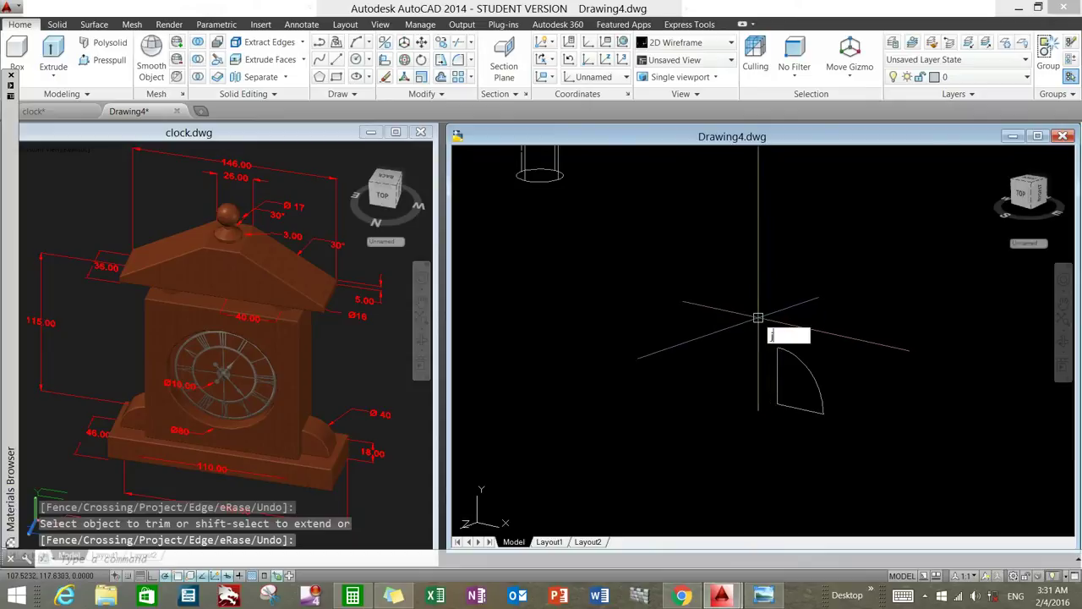
key(Return)
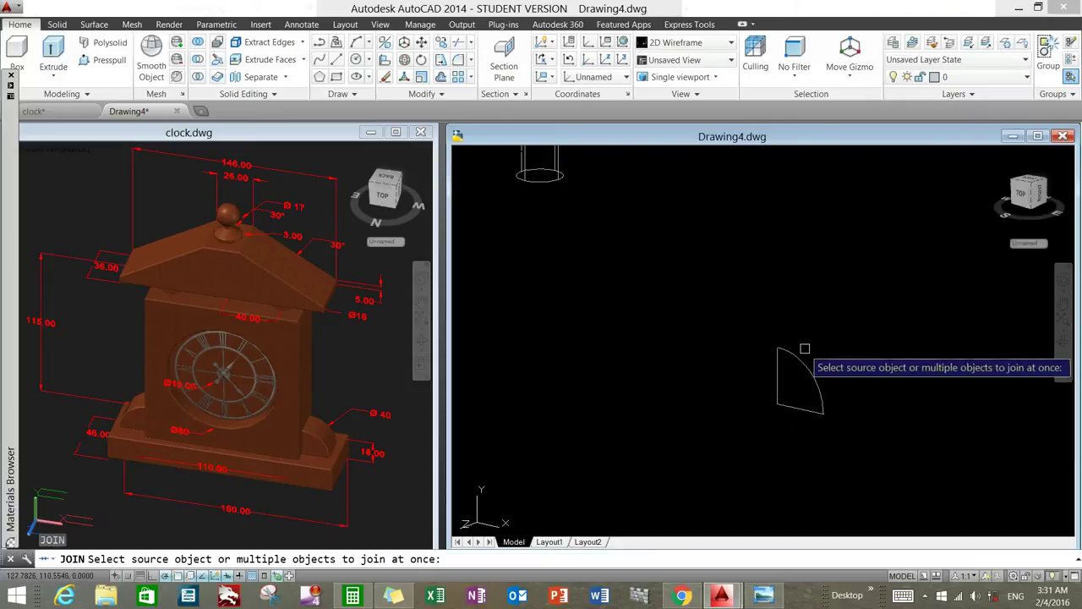
click(756, 331)
click(855, 438)
key(Return)
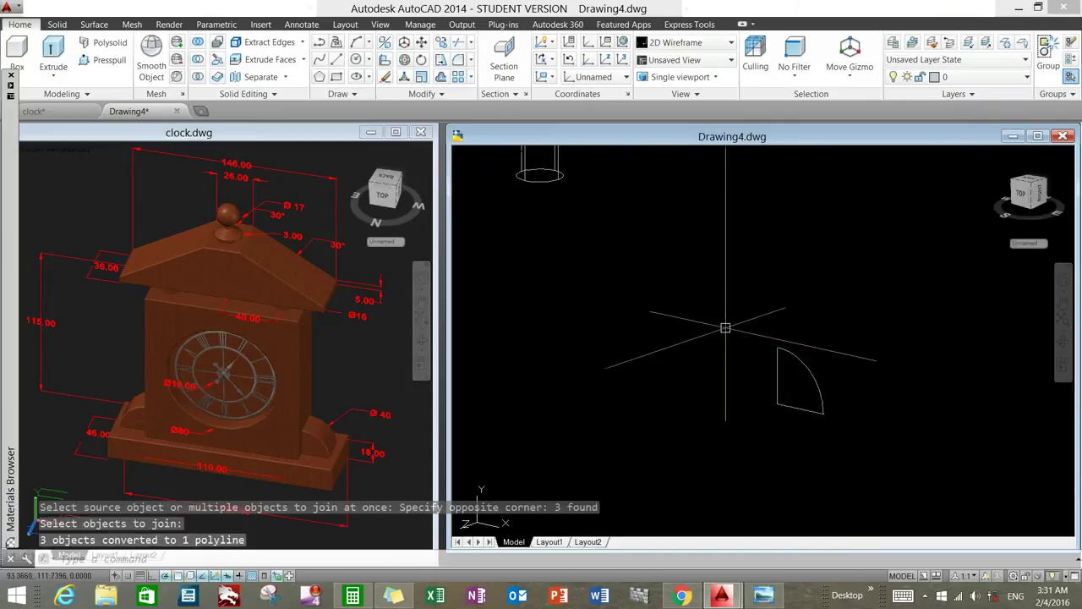
Step: Extrude the quarter-circle outline 20 units, checking the clock reference drawing for the height
click(52, 51)
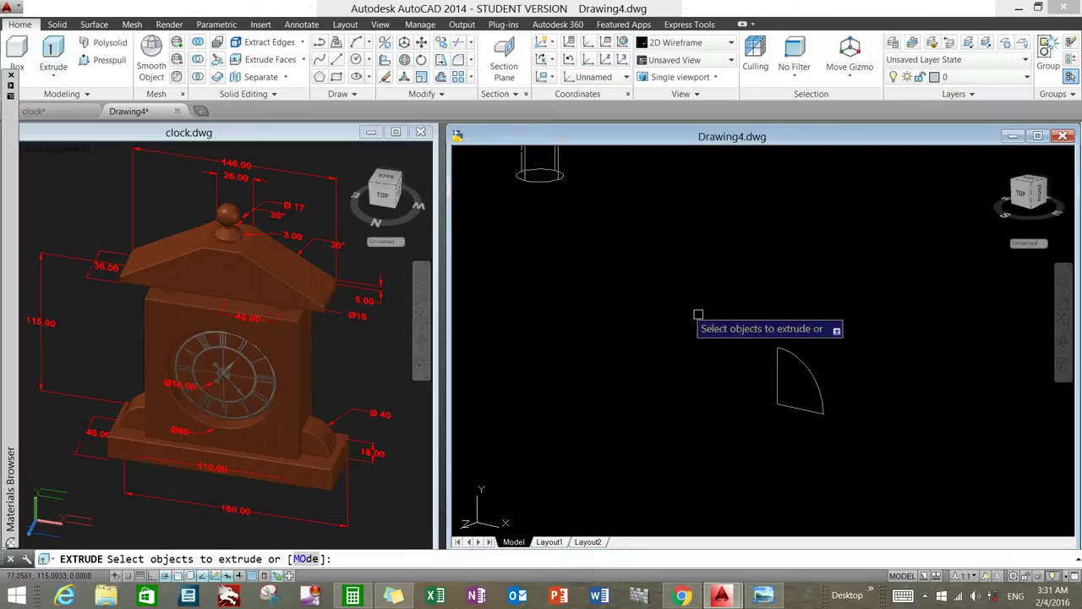
click(817, 380)
right_click(838, 355)
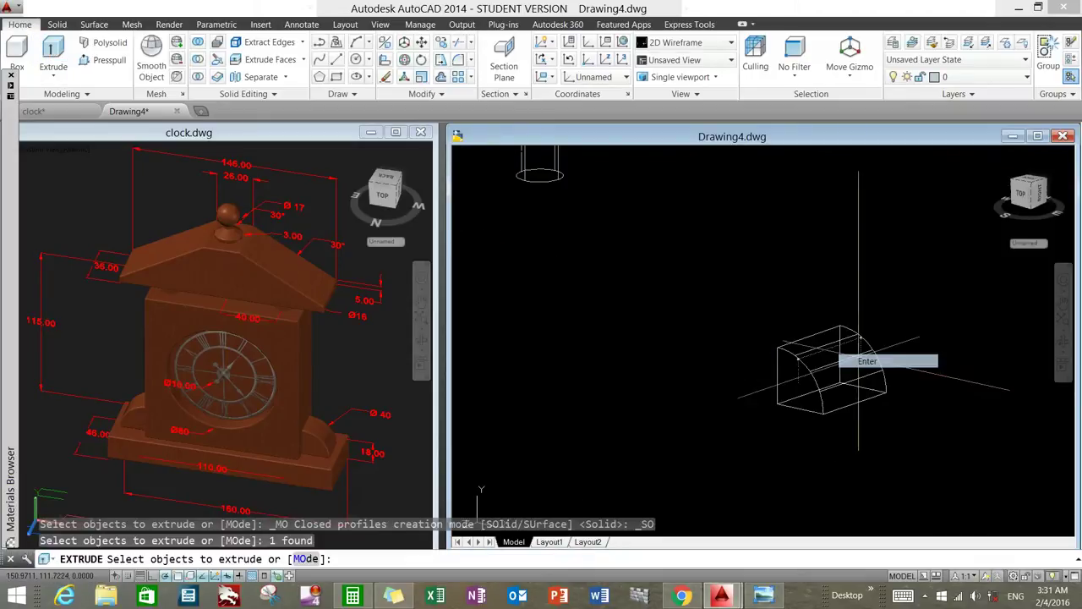
click(868, 361)
click(763, 596)
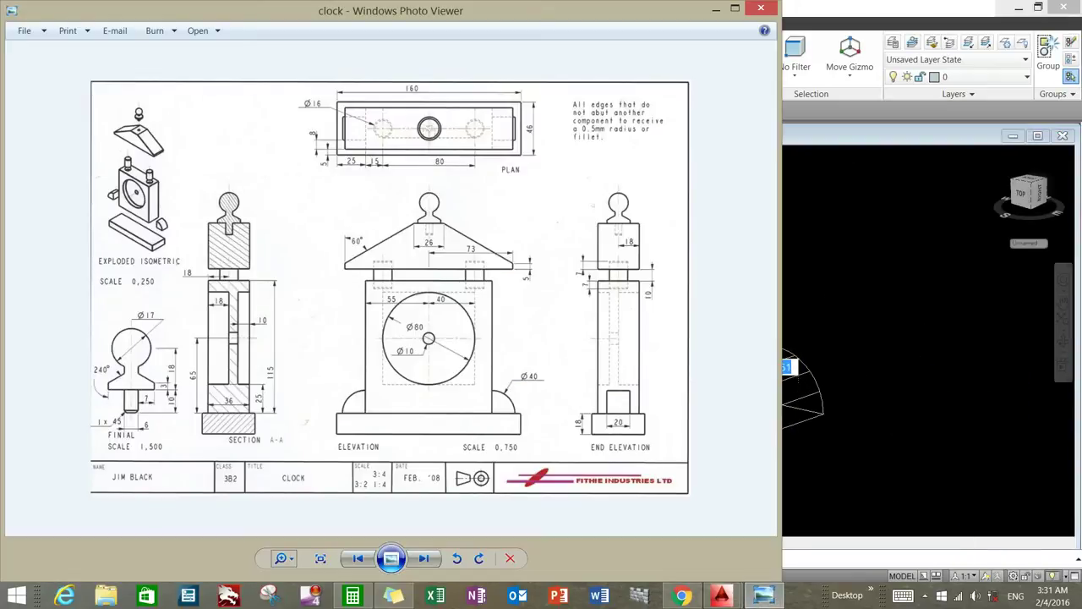
key(alt+Tab)
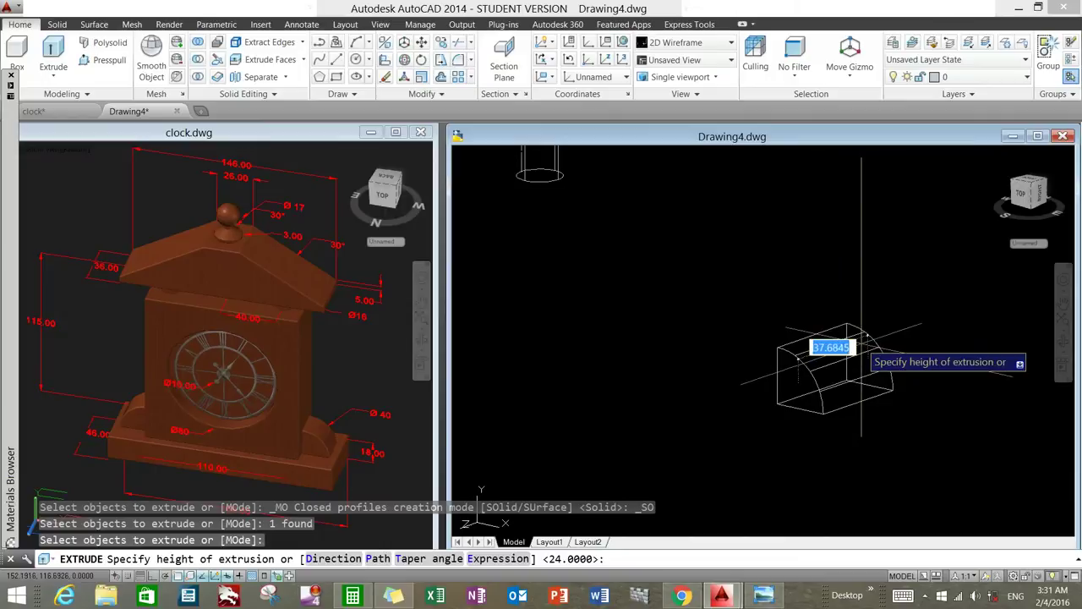
key(Return)
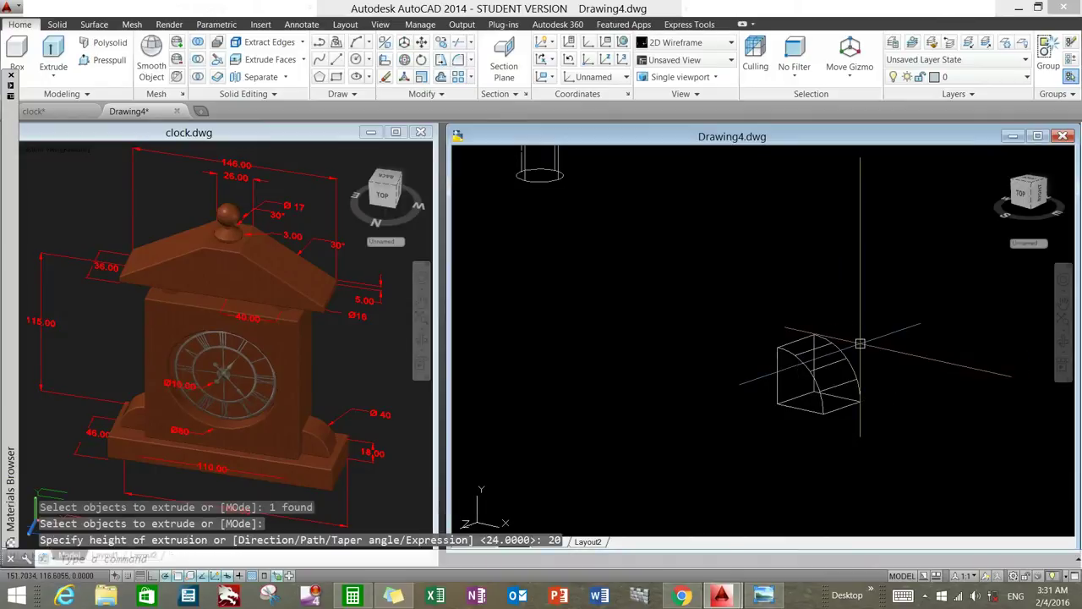
scroll(864, 343, down, 5)
Step: Draw a line from edge to edge across the top of the base slab
scroll(864, 343, up, 3)
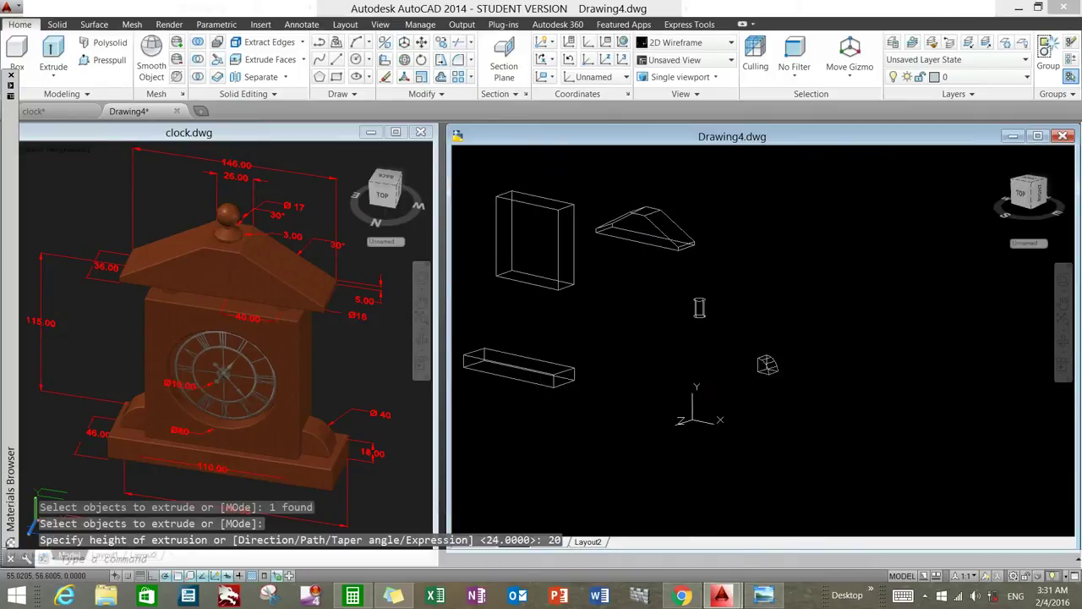
middle_drag(597, 341, 655, 360)
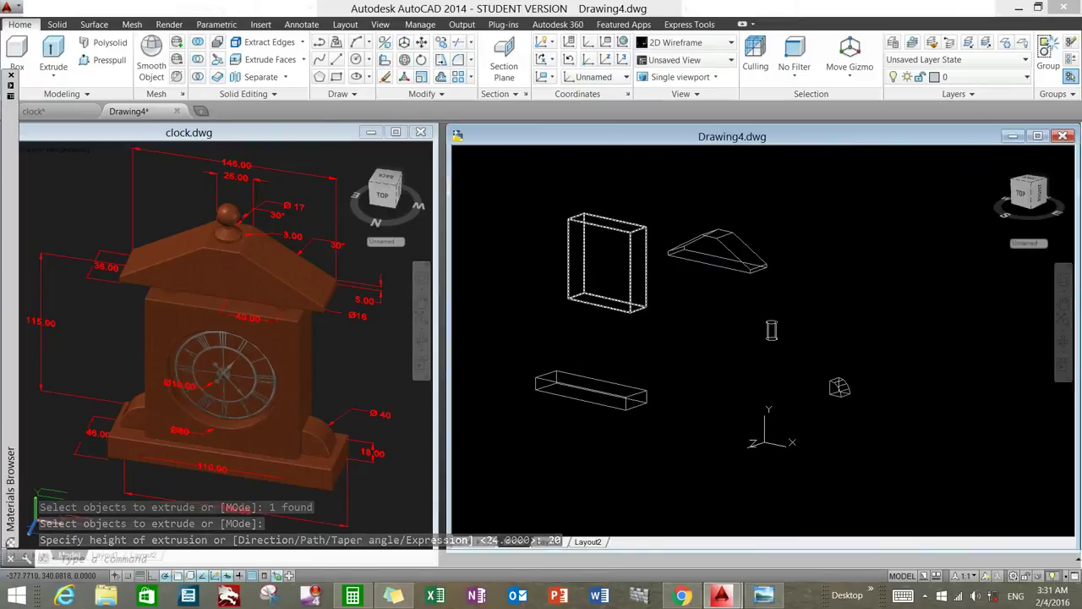
click(320, 42)
shift+middle_drag(474, 309, 583, 376)
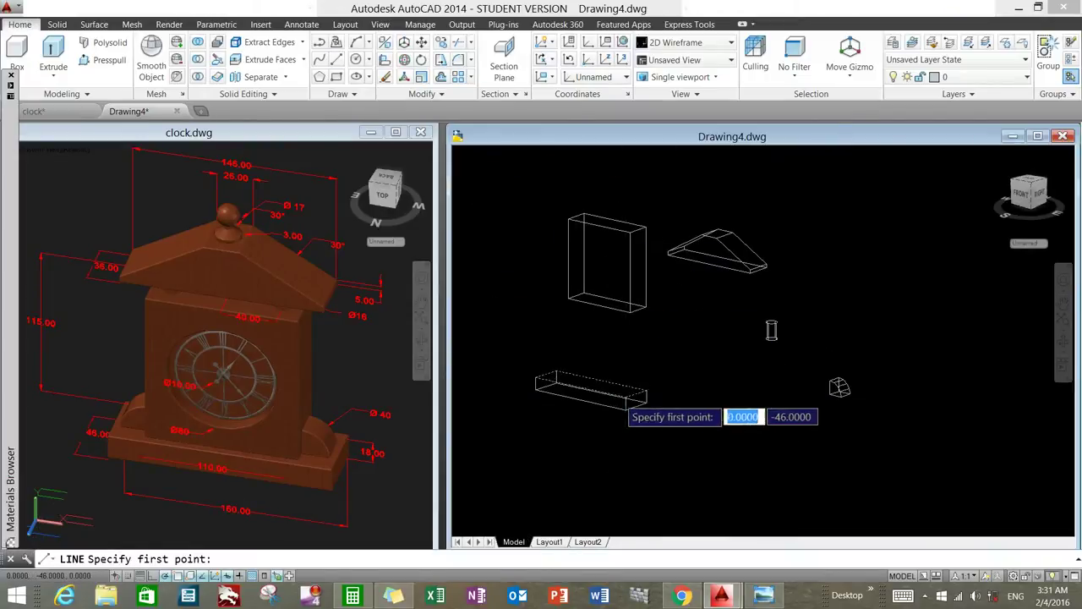
click(553, 327)
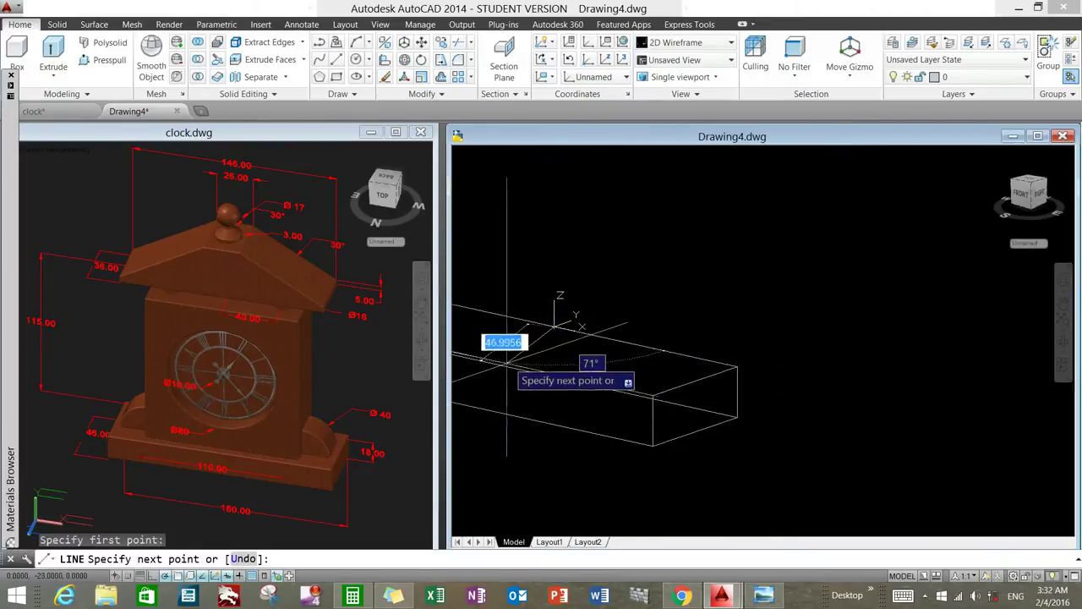
click(470, 354)
right_click(553, 356)
click(583, 364)
Step: Draw a second line starting on the body box, then restart LINE
mouse_move(575, 326)
shift+middle_down()
mouse_move(551, 362)
mouse_move(592, 338)
shift+middle_up()
scroll(550, 361, up, 3)
scroll(550, 361, down, 3)
scroll(550, 361, down, 2)
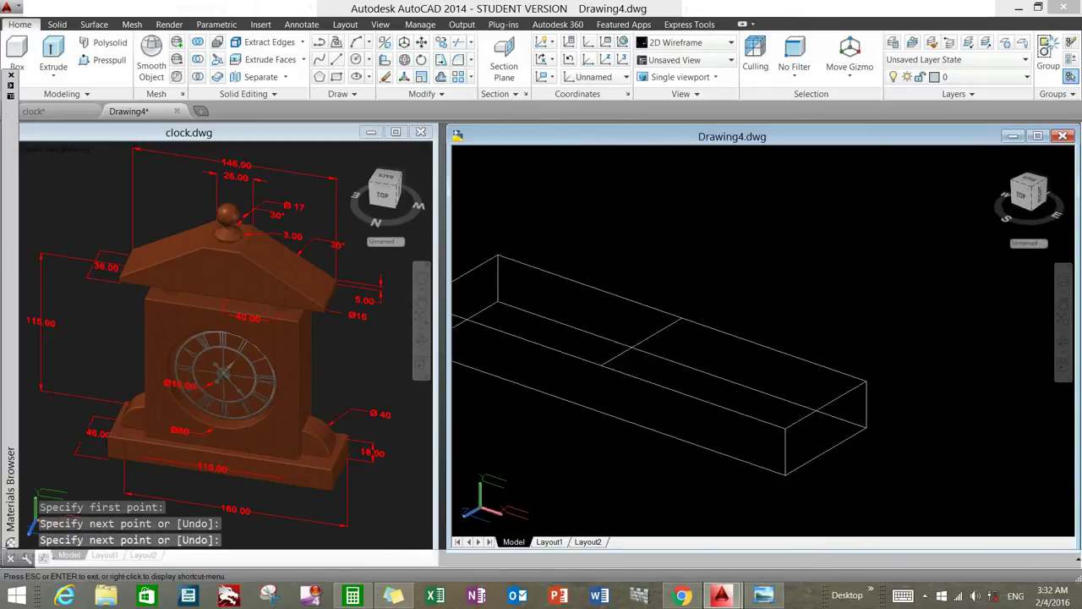
scroll(591, 355, down, 3)
scroll(592, 355, down, 2)
right_click(586, 350)
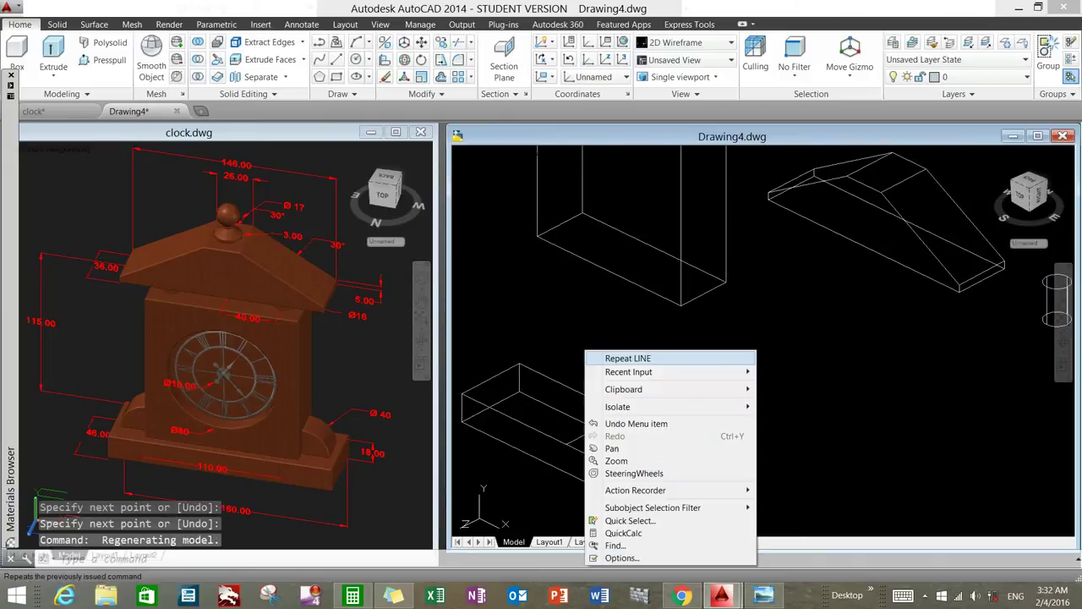
click(615, 358)
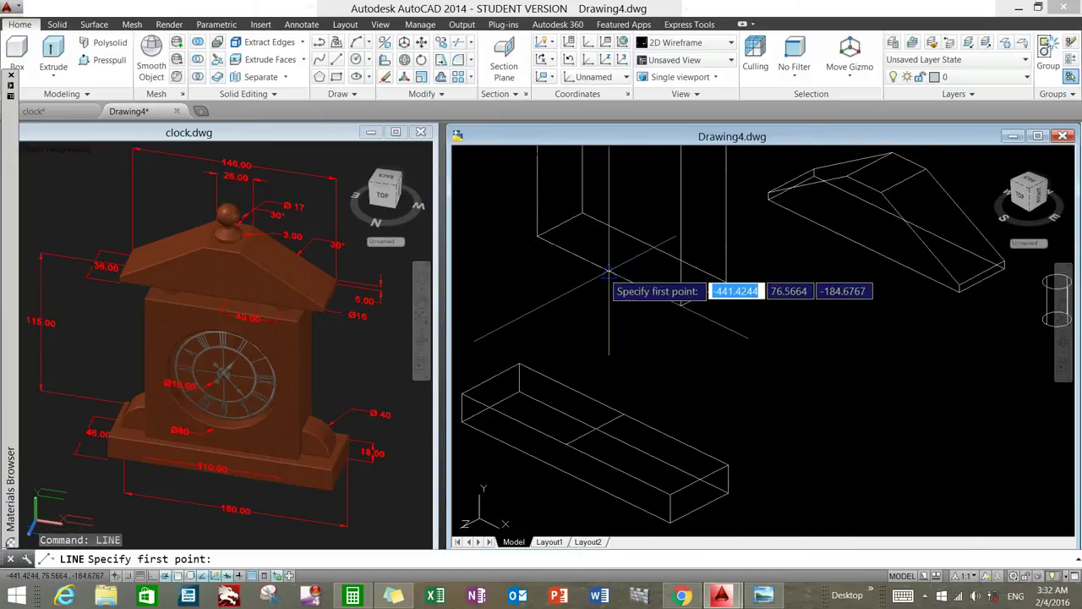
click(610, 271)
right_click(653, 286)
click(691, 299)
scroll(656, 328, down, 2)
scroll(656, 328, down, 3)
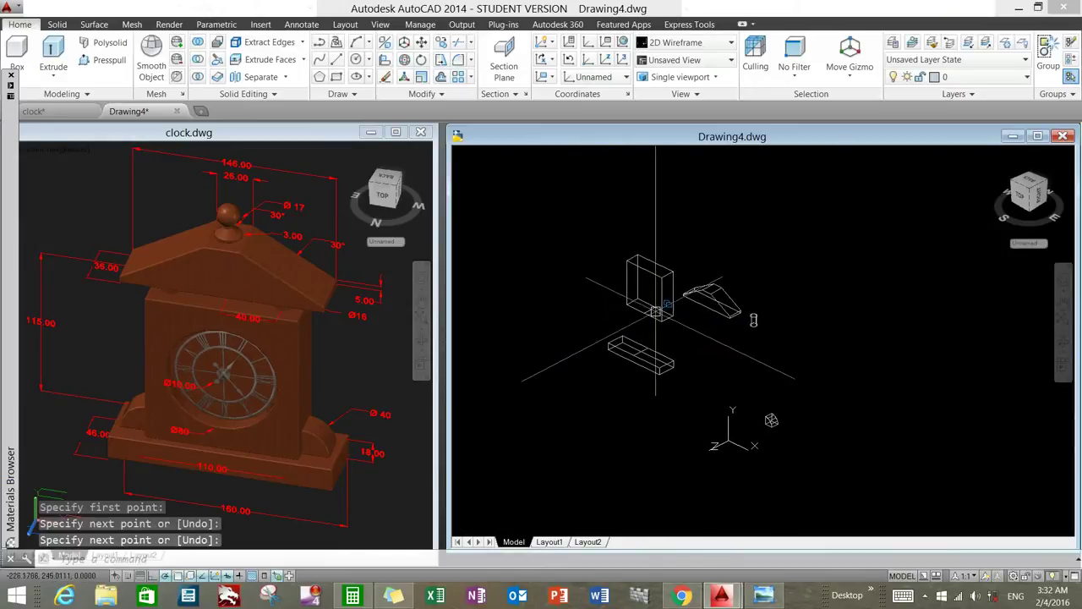
key(Return)
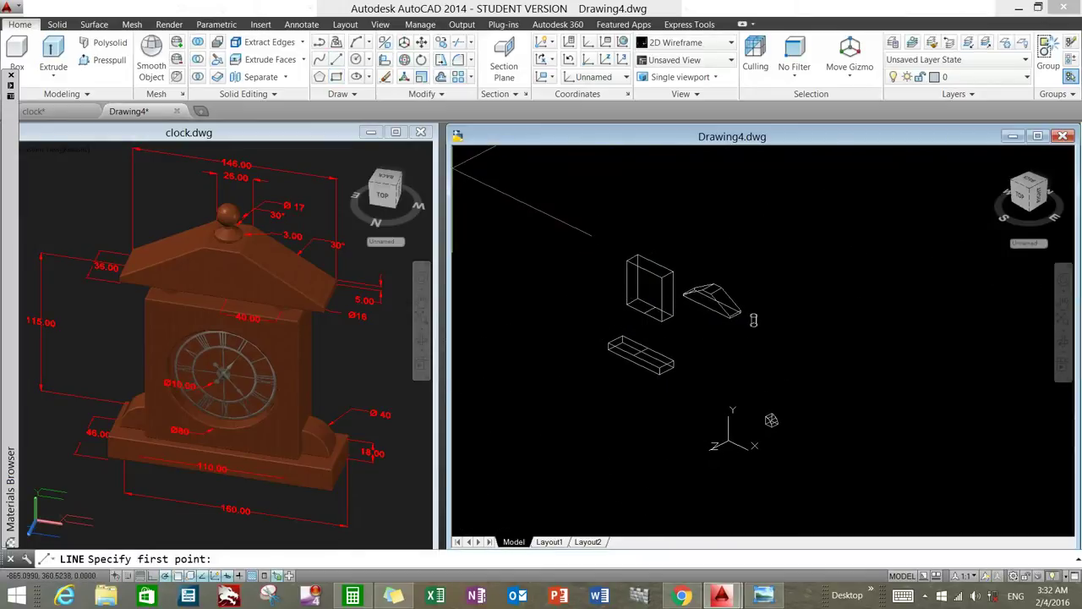
scroll(671, 363, up, 2)
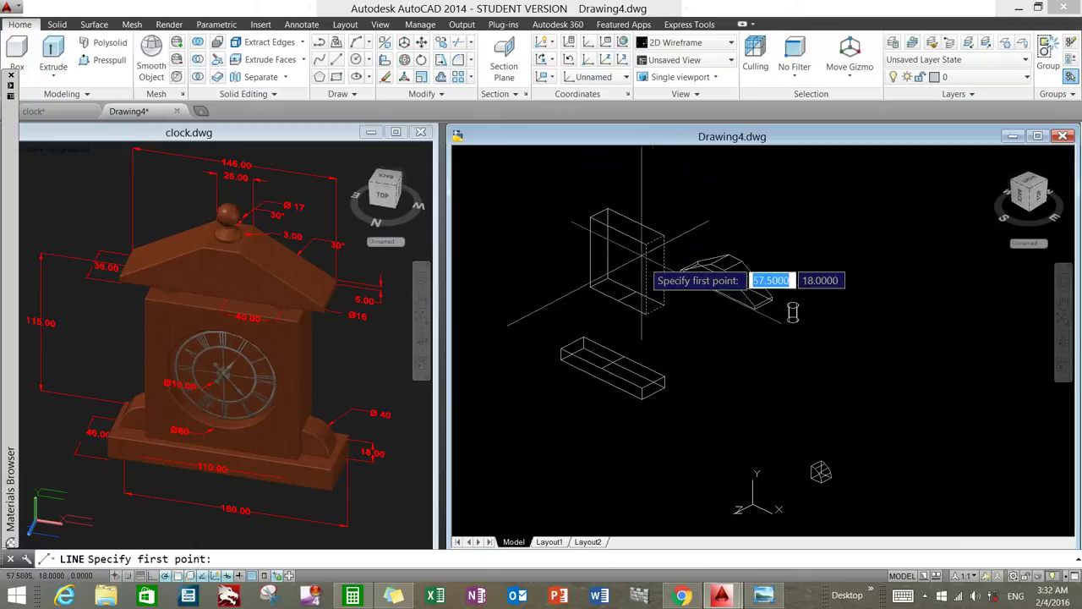
click(764, 596)
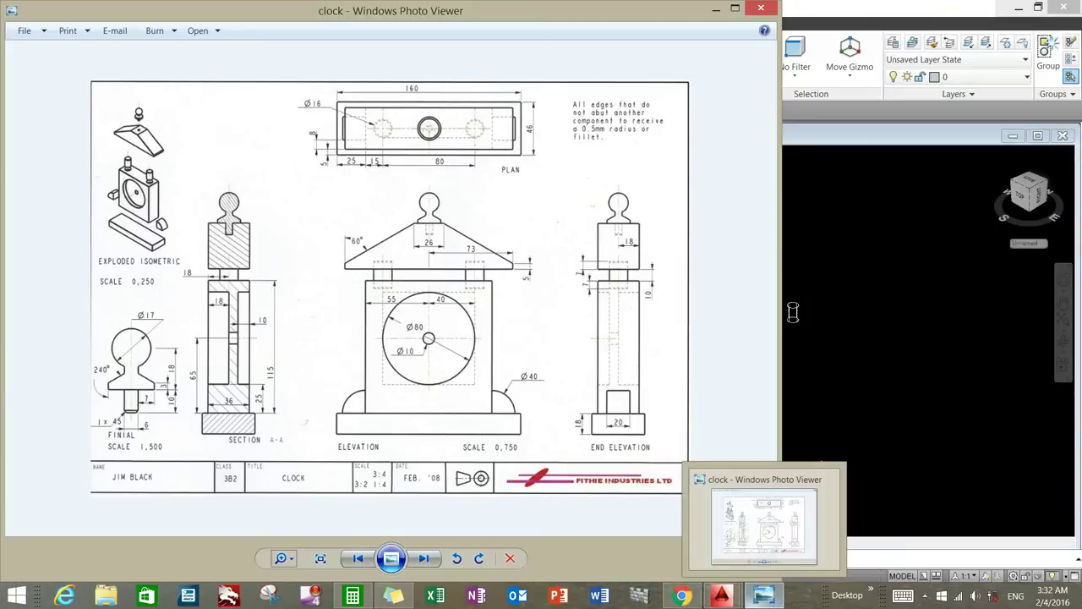
click(763, 597)
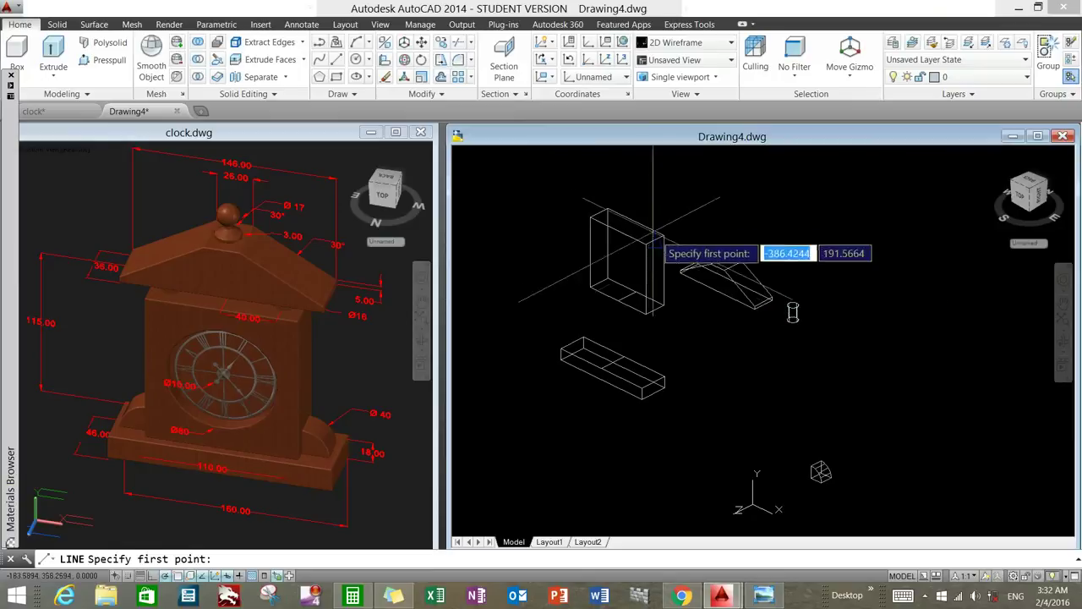
Step: Draw a guide line starting on the body's top edge
scroll(636, 222, up, 3)
scroll(630, 228, up, 2)
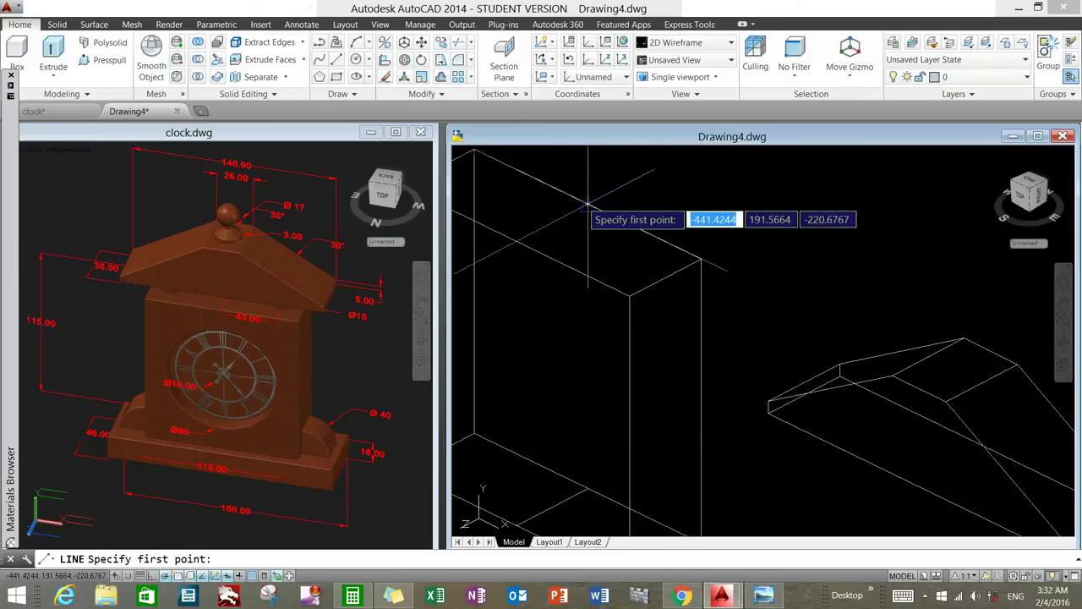
click(554, 220)
right_click(551, 235)
click(580, 241)
scroll(576, 237, down, 5)
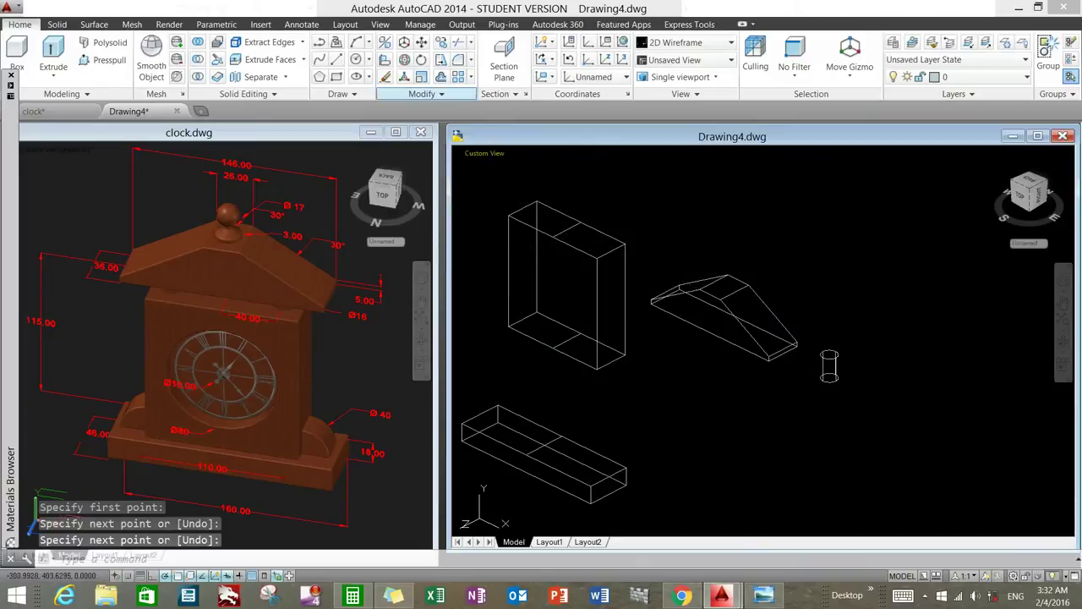
Step: Draw a 40-long guide line from the midpoint of the body's top edge
key(Return)
scroll(531, 208, up, 3)
scroll(530, 213, up, 2)
click(528, 215)
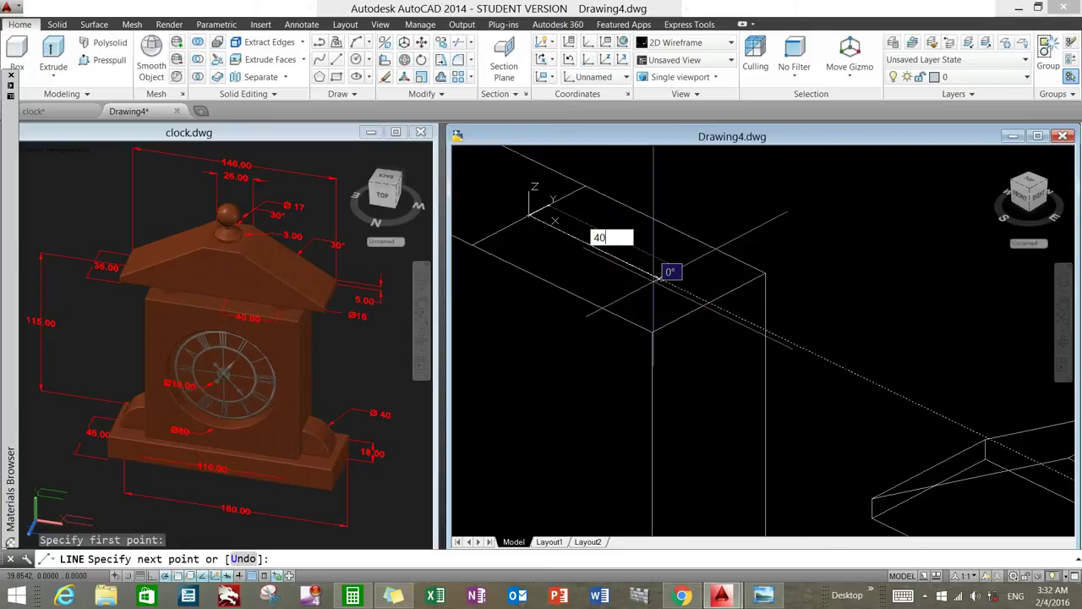
key(Return)
right_click(606, 211)
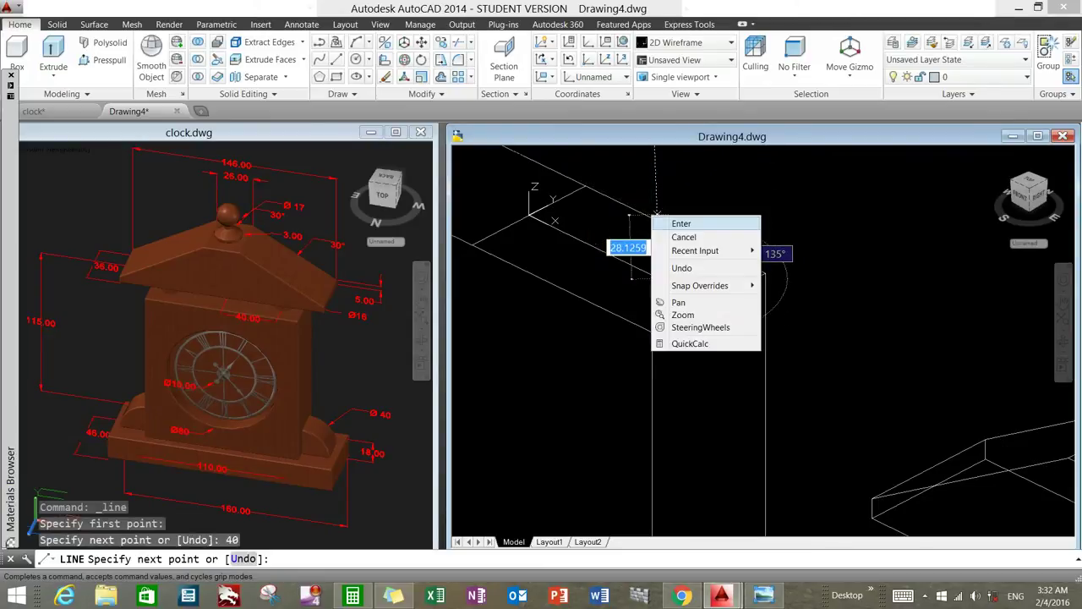
click(646, 222)
scroll(669, 224, down, 2)
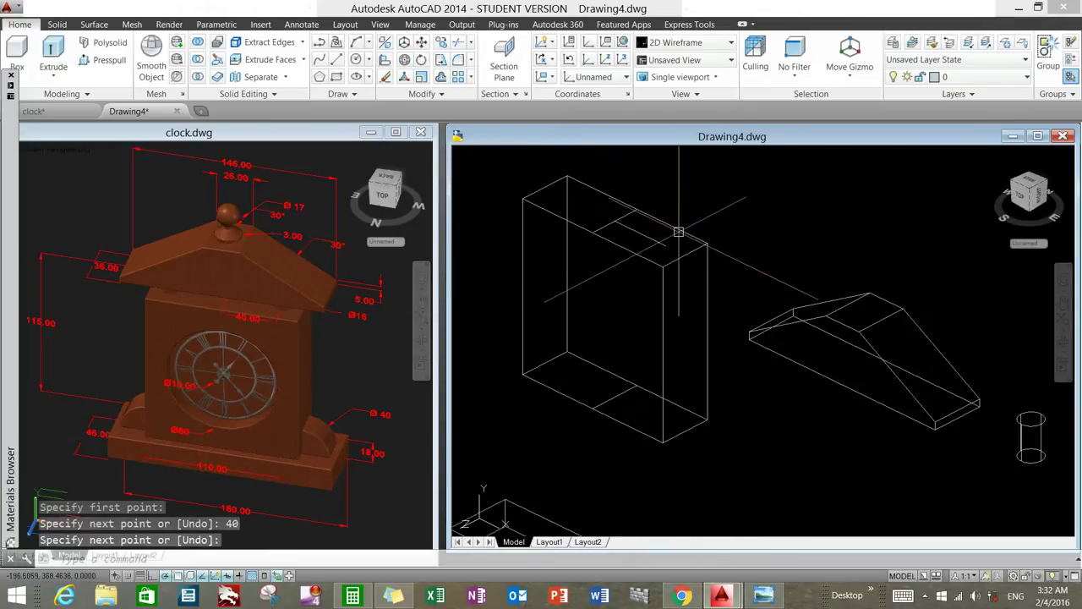
Step: Set a new UCS origin on the body's top face and delete the stray construction line
click(605, 59)
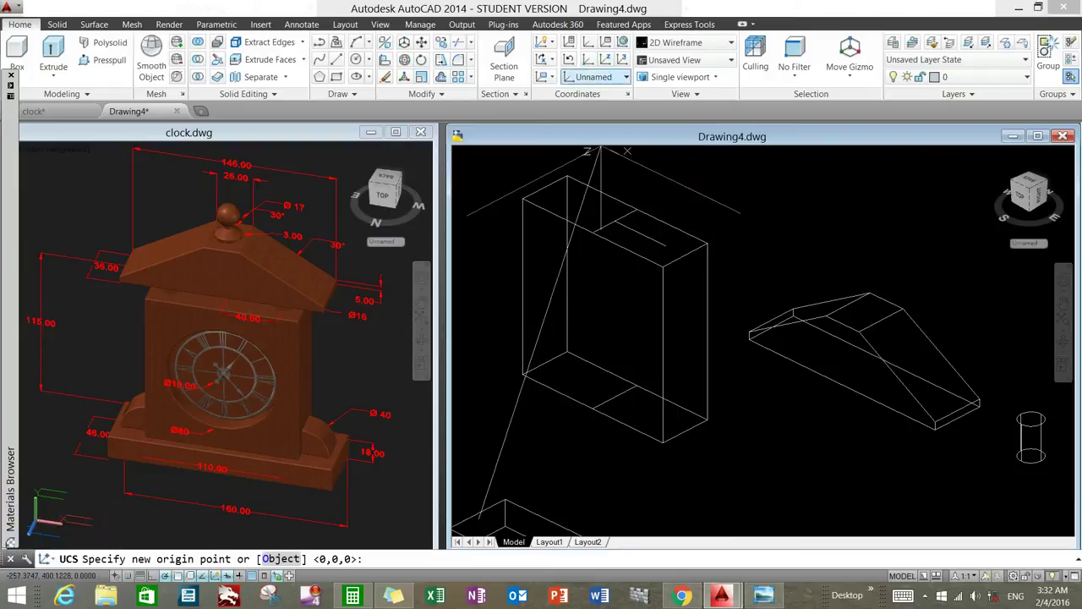
click(760, 247)
click(758, 184)
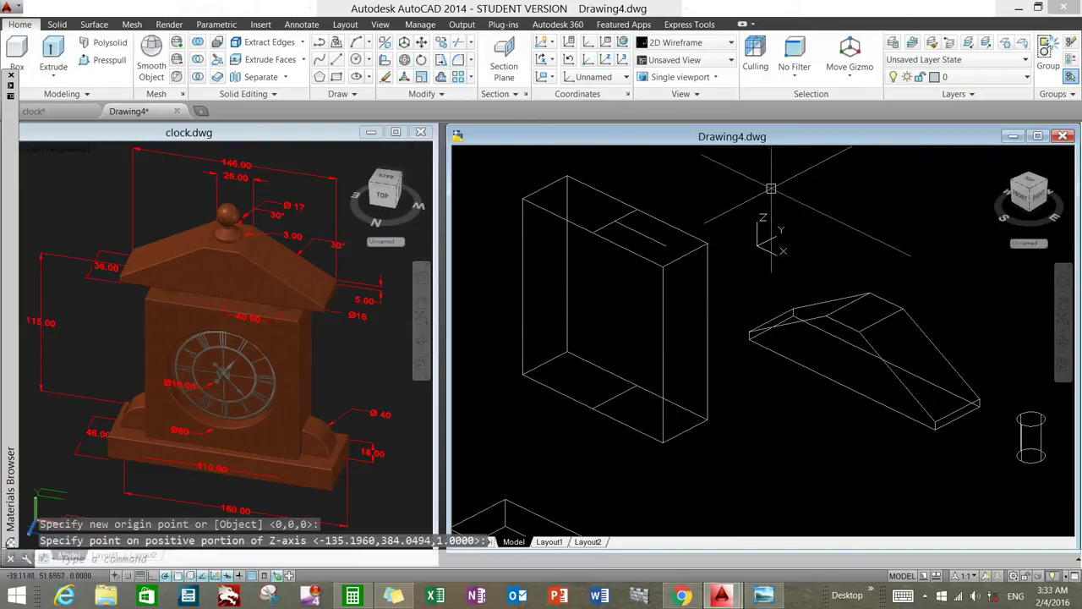
key(Delete)
scroll(546, 148, up, 2)
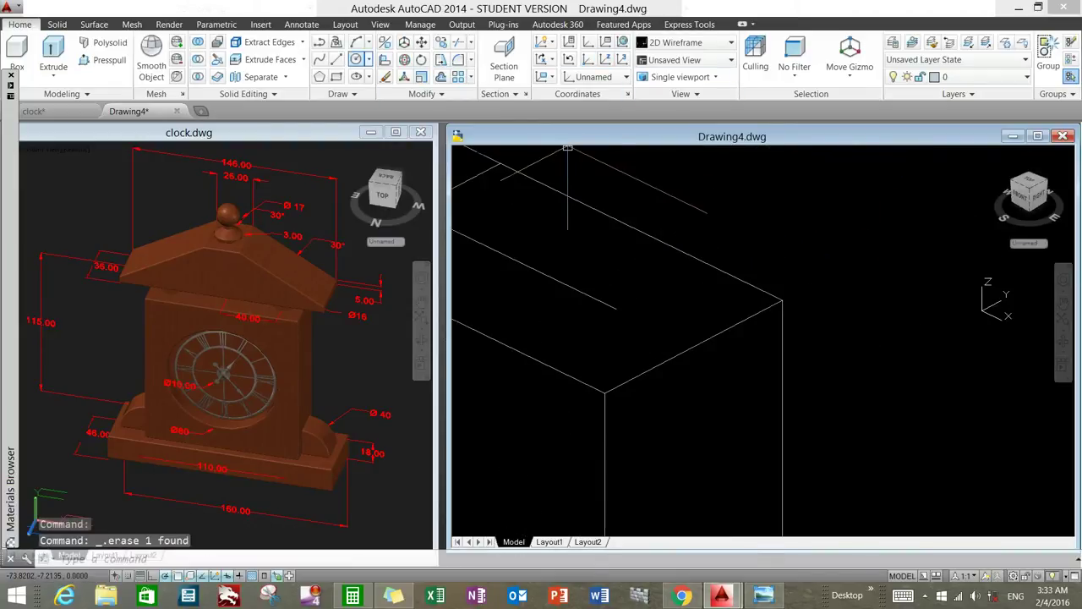
Step: Draw a 16-diameter circle centred on the body's top face
click(616, 309)
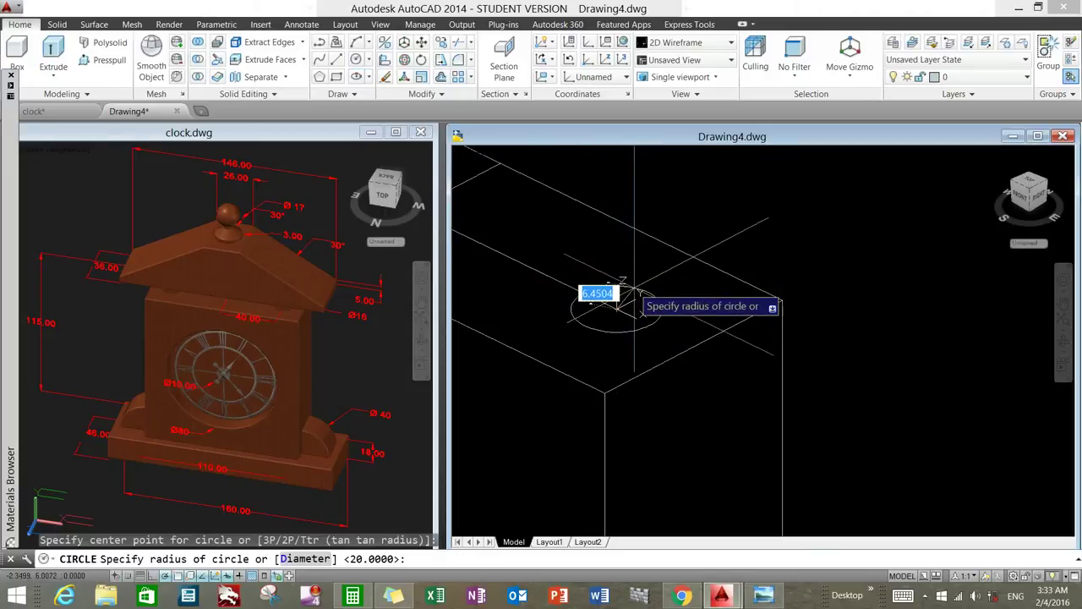
text(d)
key(Return)
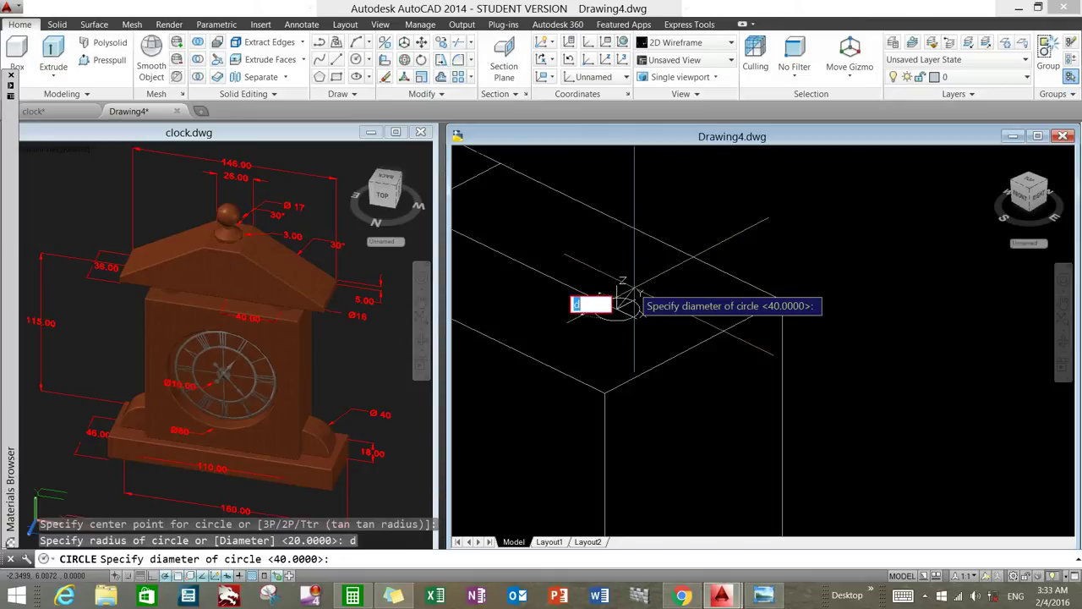
text(16)
key(Return)
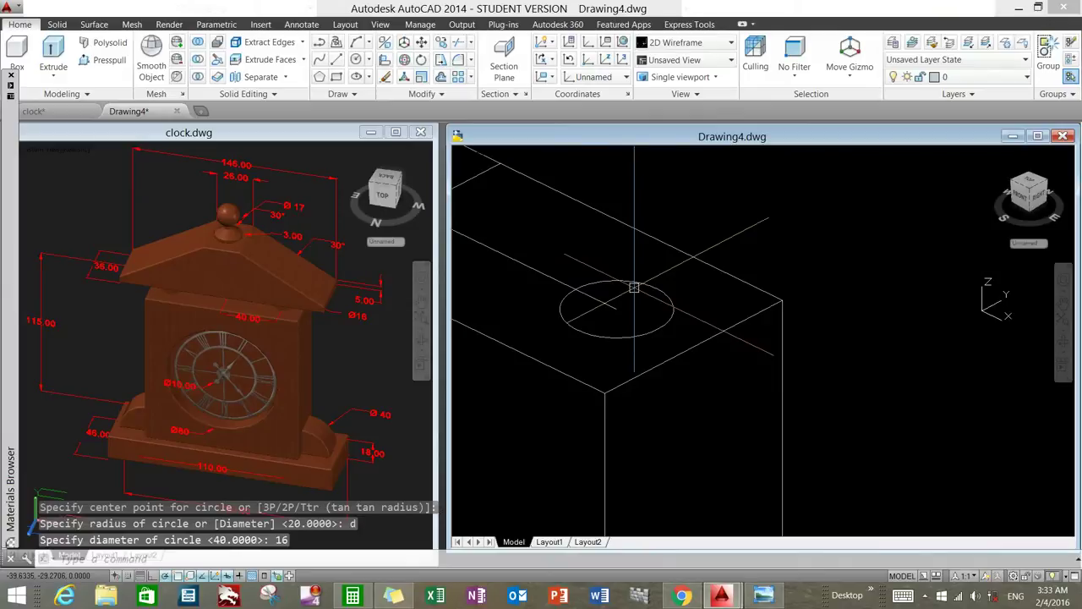
scroll(633, 287, down, 2)
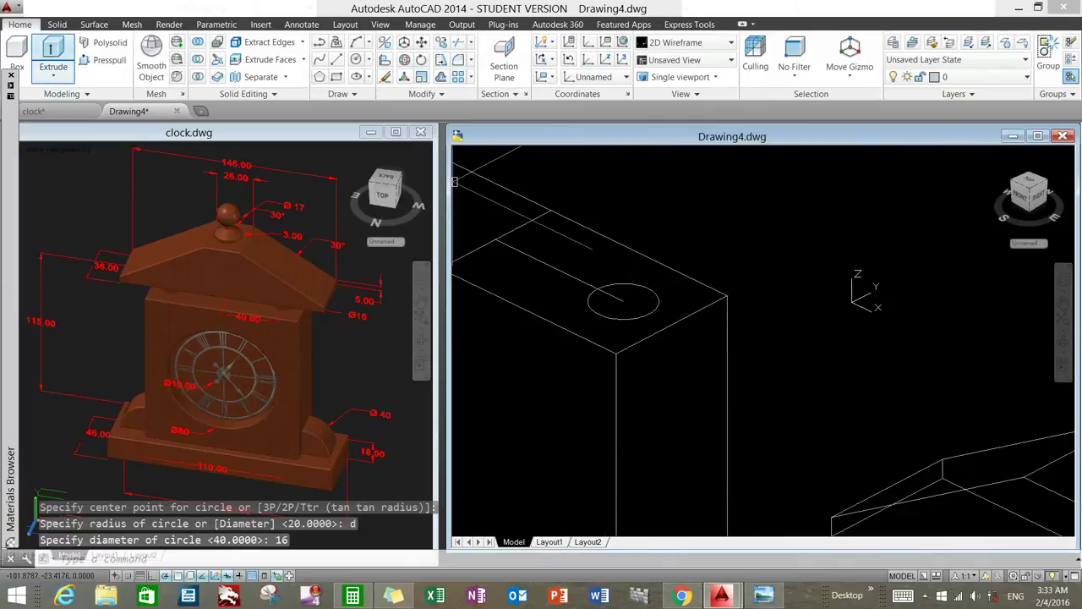
Step: Extrude the 16-diameter circle 7 units into a cylinder
click(53, 52)
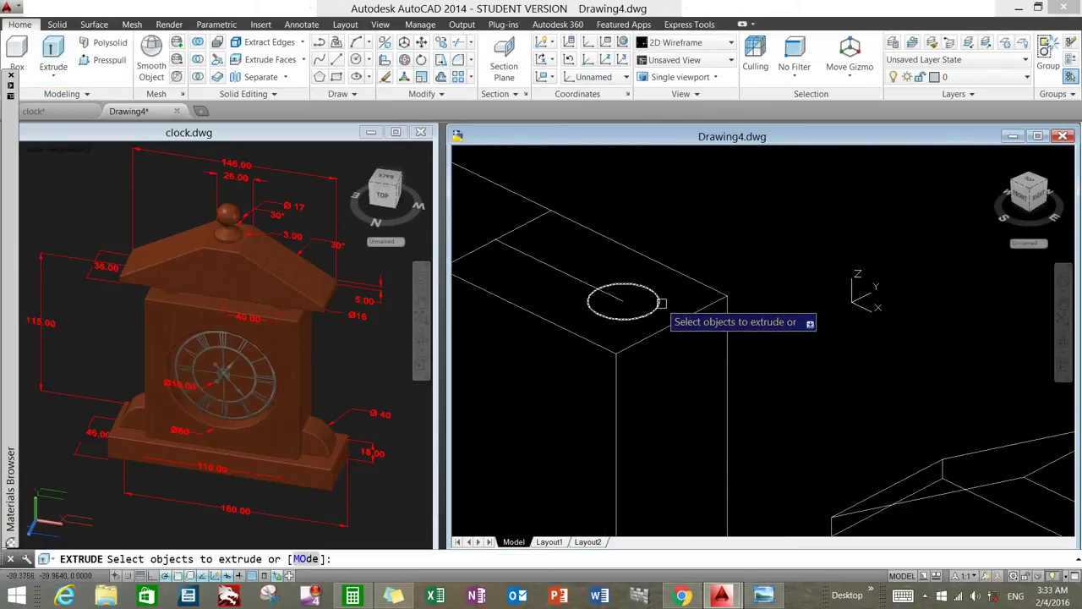
click(659, 304)
right_click(717, 230)
click(734, 242)
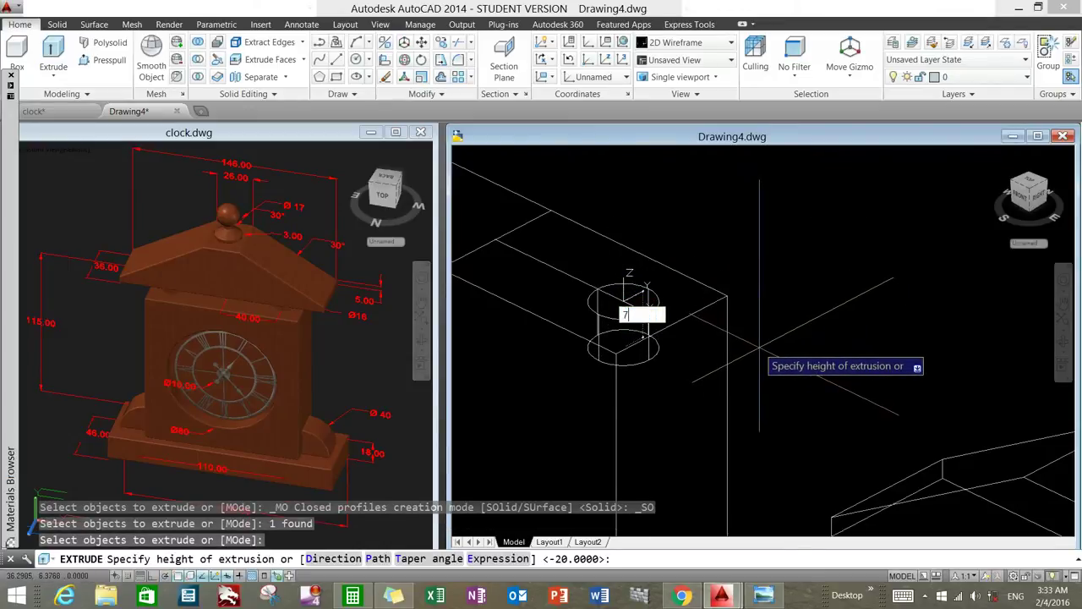
key(Return)
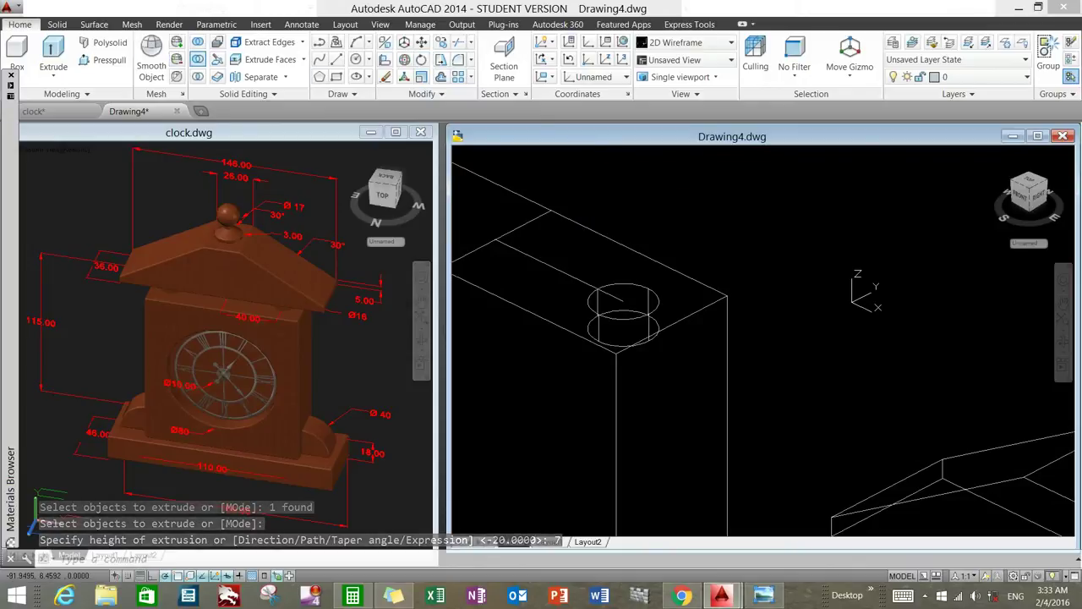
Step: Start subtracting from the clock body, then cancel the subtraction
click(217, 76)
click(718, 303)
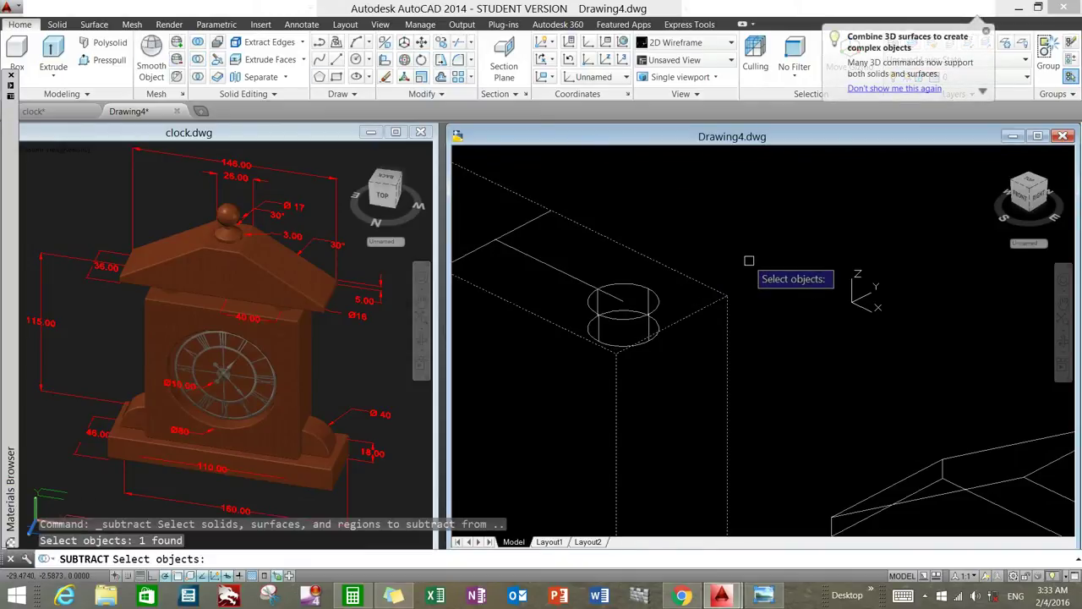
key(Return)
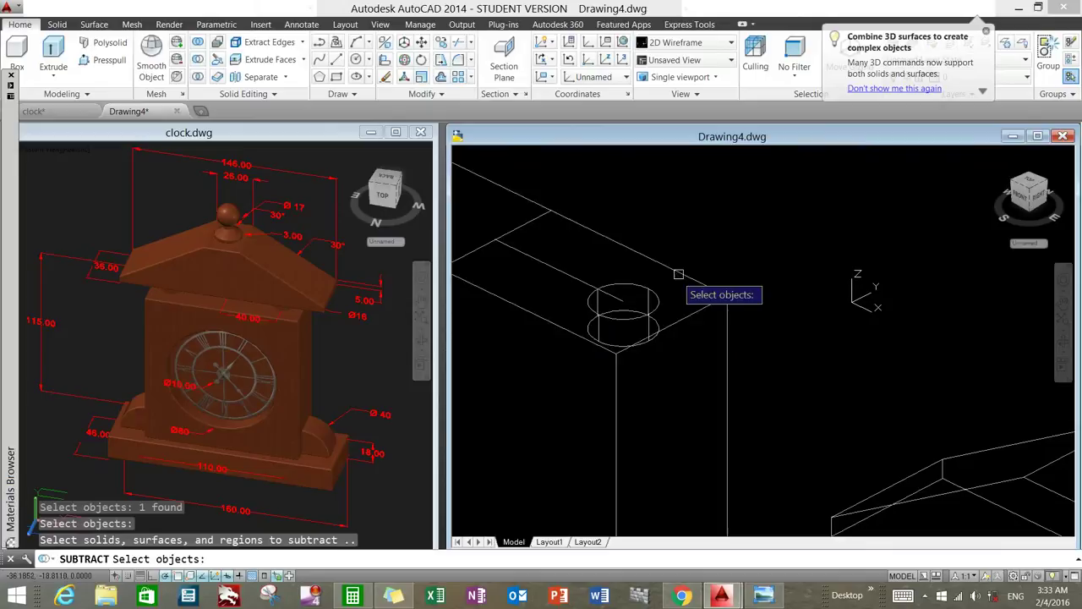
key(Escape)
scroll(693, 255, down, 2)
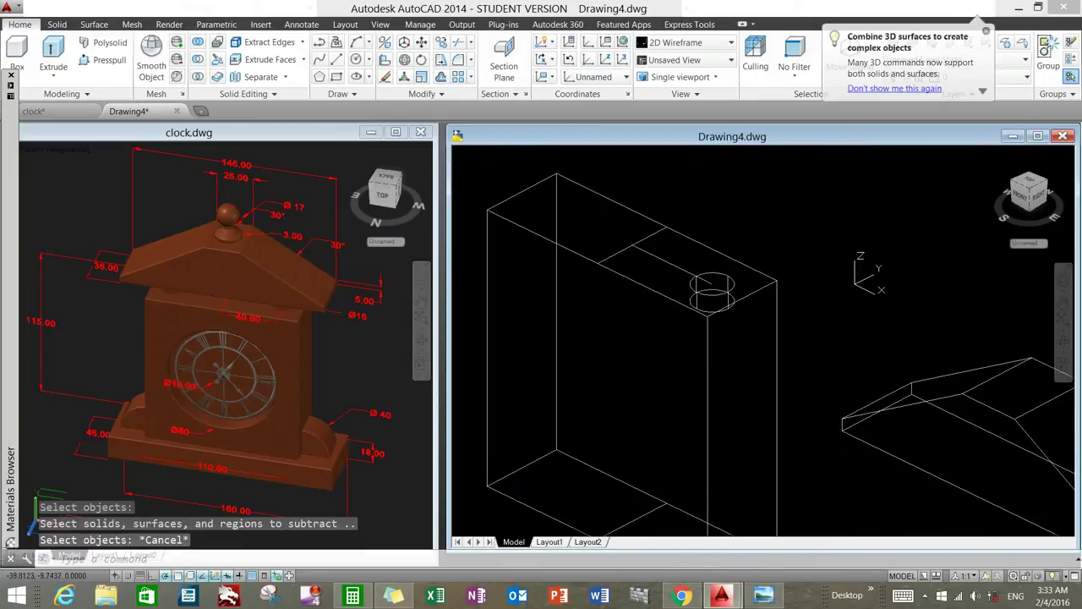
Step: Mirror the 7-unit cylinder to the opposite end of the body top, keeping the original
text(m)
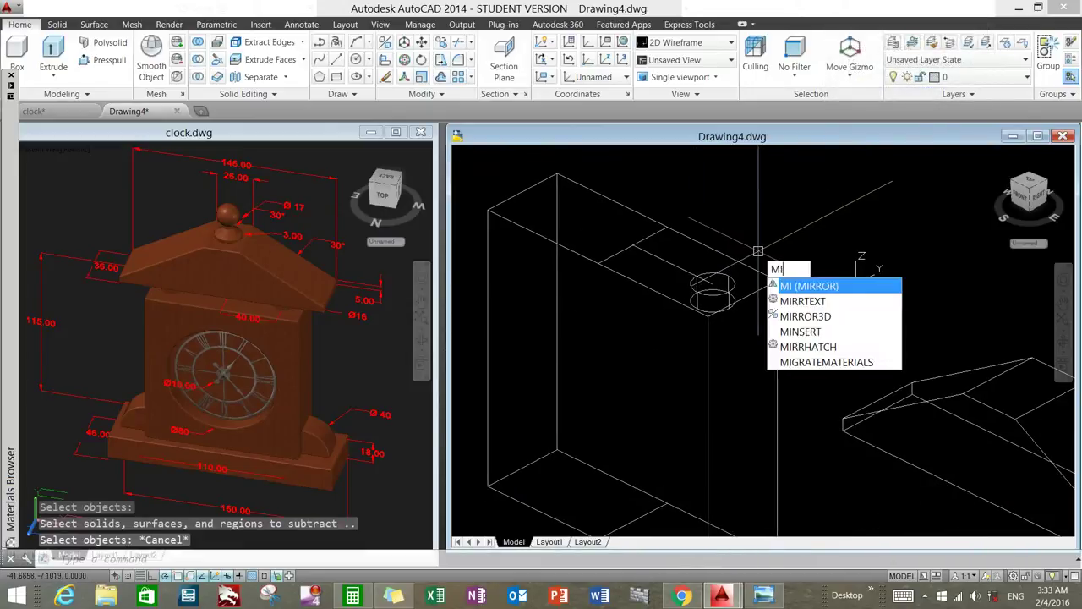
key(Return)
click(737, 268)
key(Return)
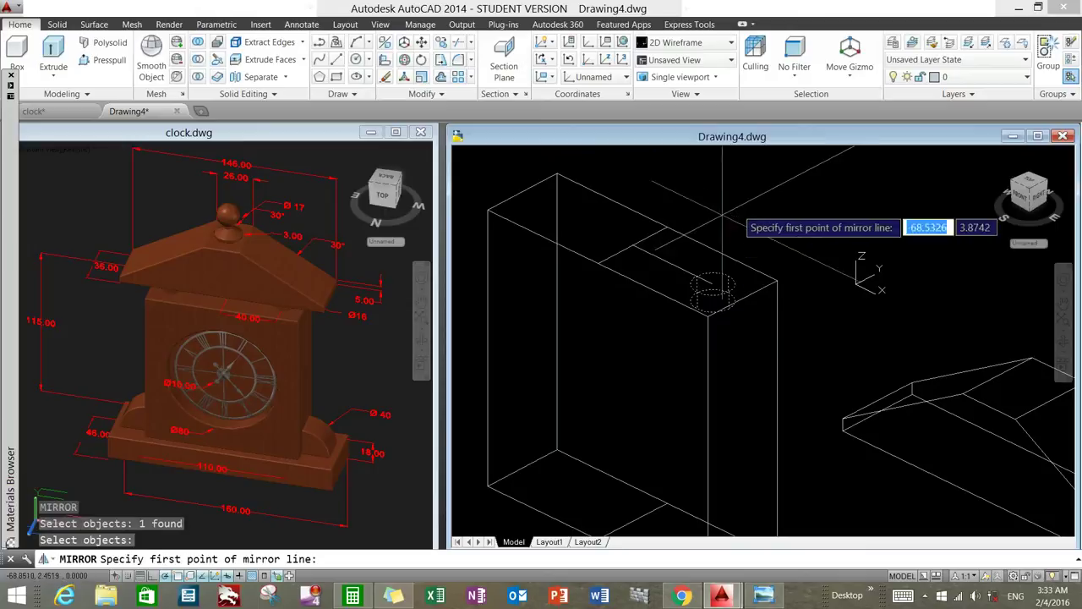
click(592, 262)
click(719, 199)
right_click(718, 200)
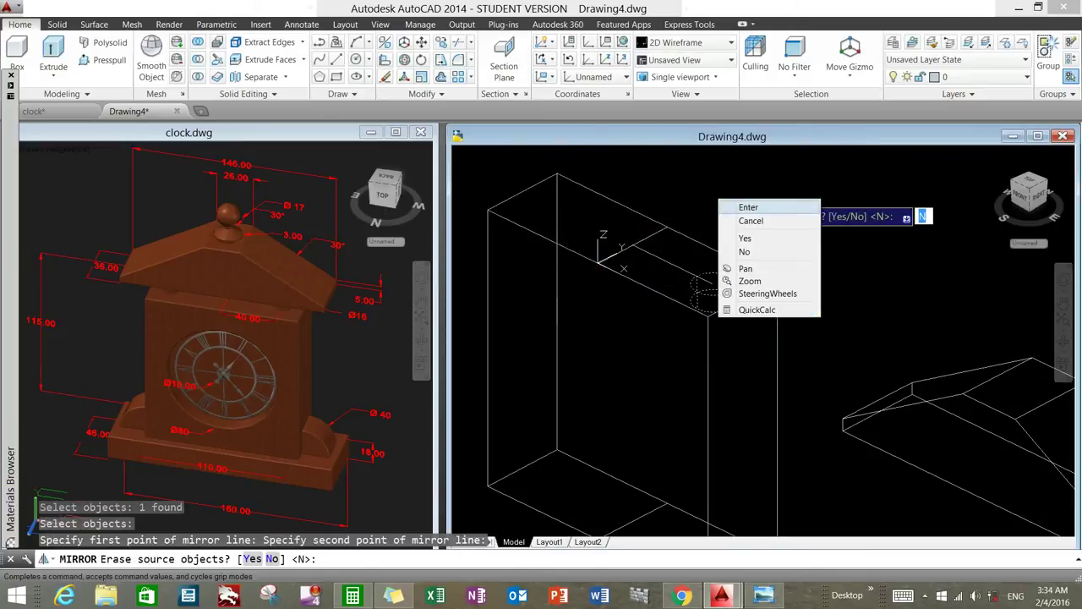
click(738, 206)
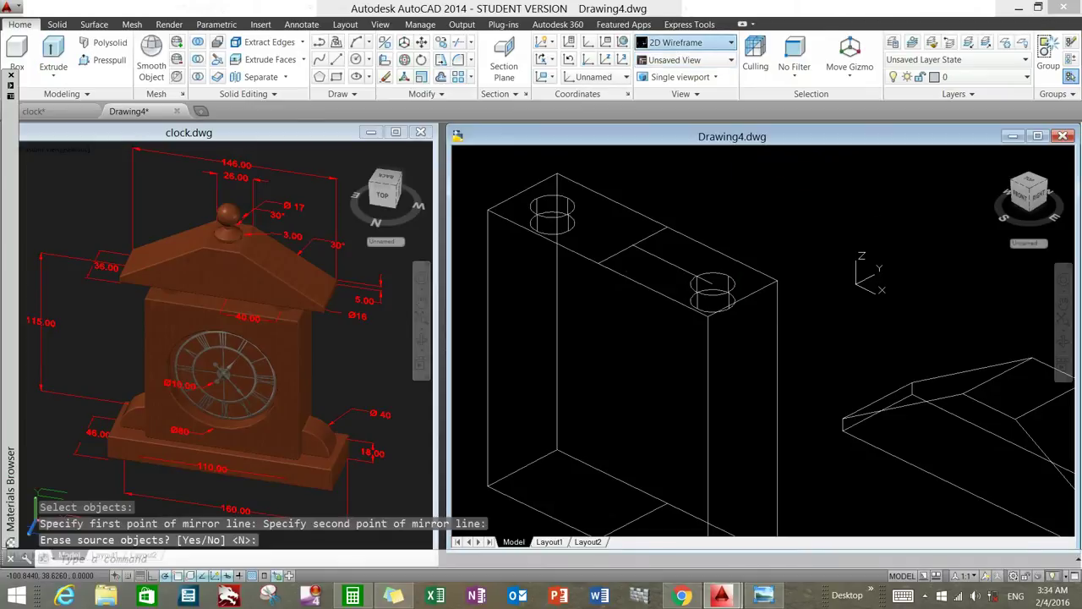
Step: Switch the view to Shaded and back to wireframe to check the copy
click(685, 43)
click(664, 121)
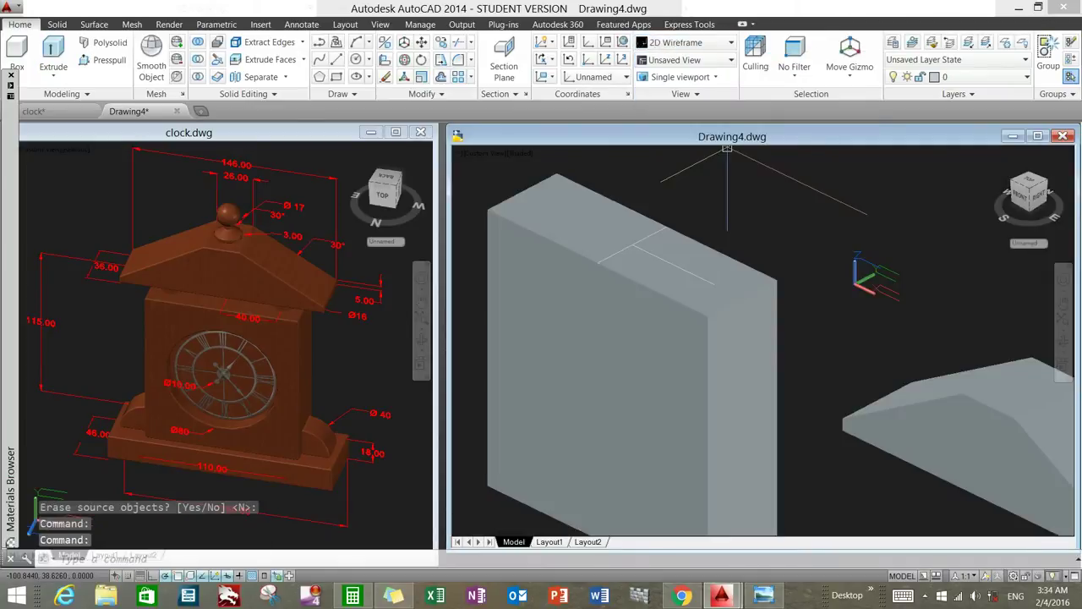
click(685, 42)
click(665, 91)
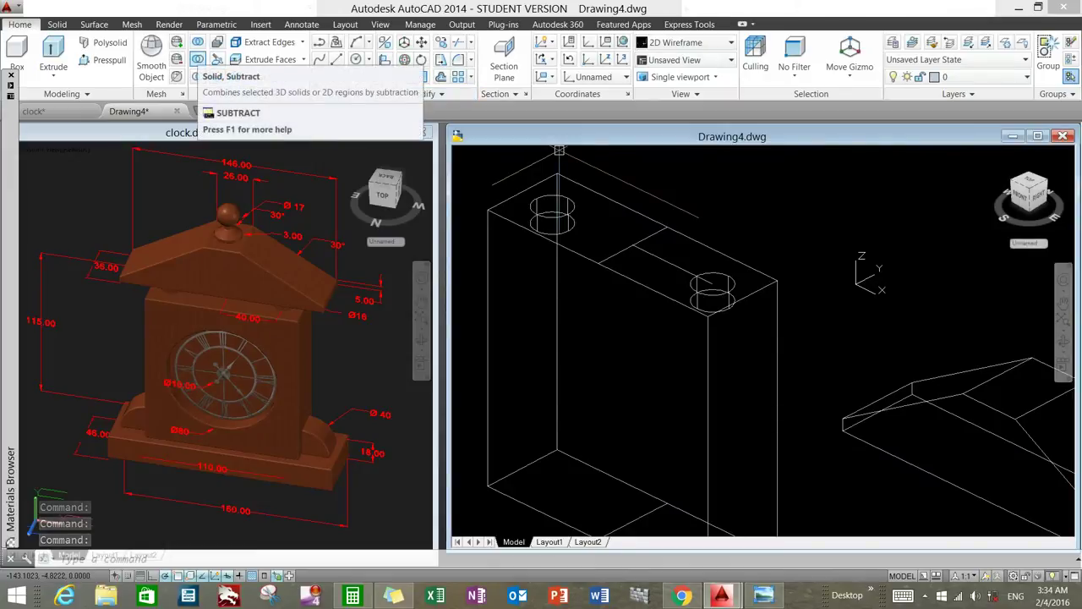
Step: Subtract both cylinders from the clock body, using selection cycling for the first
click(197, 60)
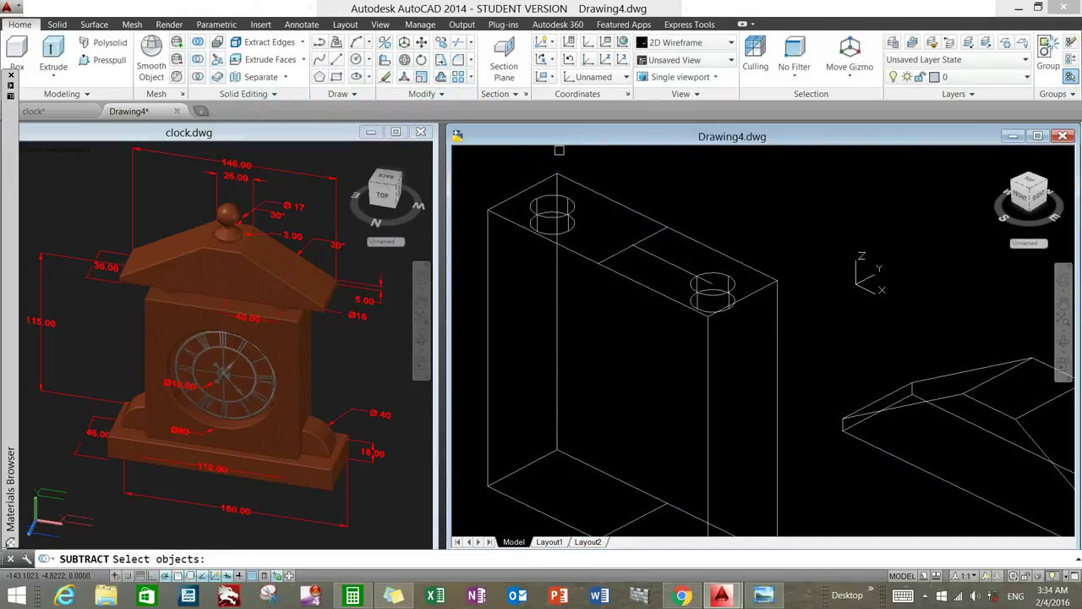
click(614, 274)
key(Return)
click(558, 213)
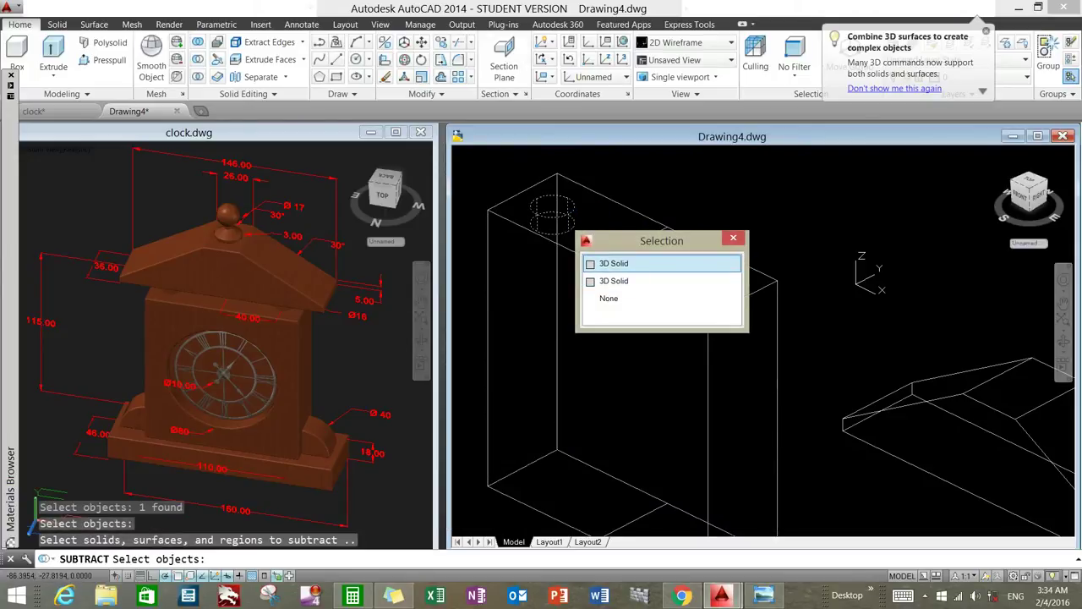
click(643, 264)
click(718, 275)
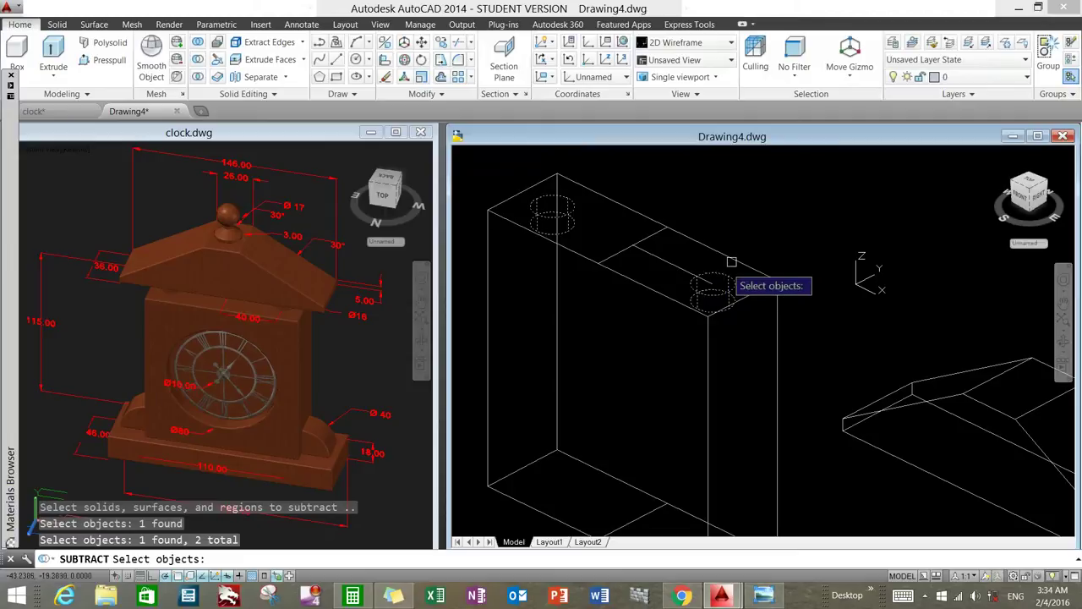
key(Return)
Step: Inspect the two holes in Shaded style, then return to wireframe
click(685, 42)
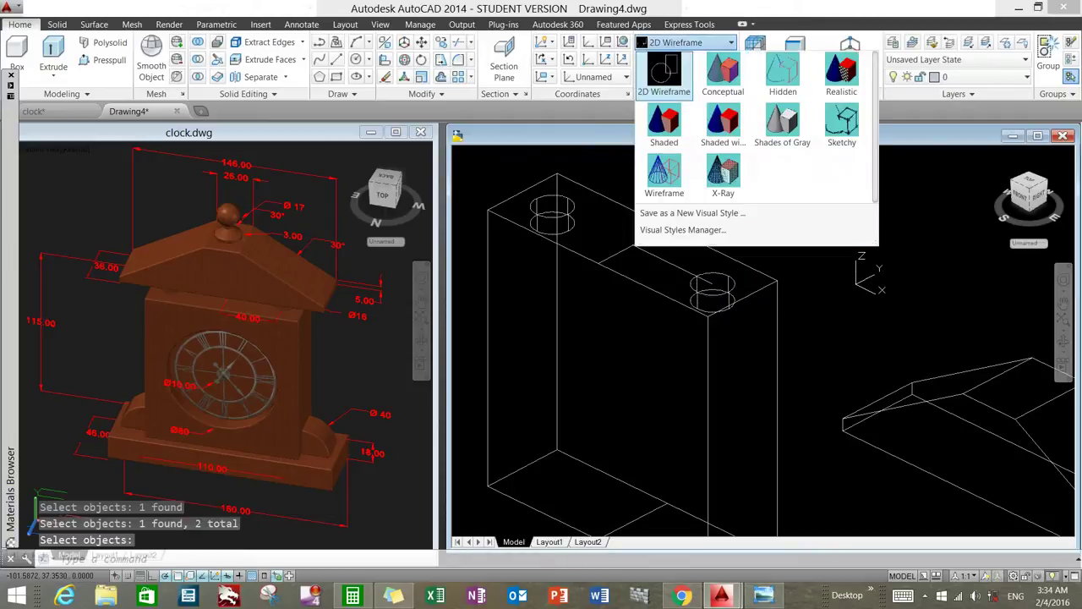
click(662, 127)
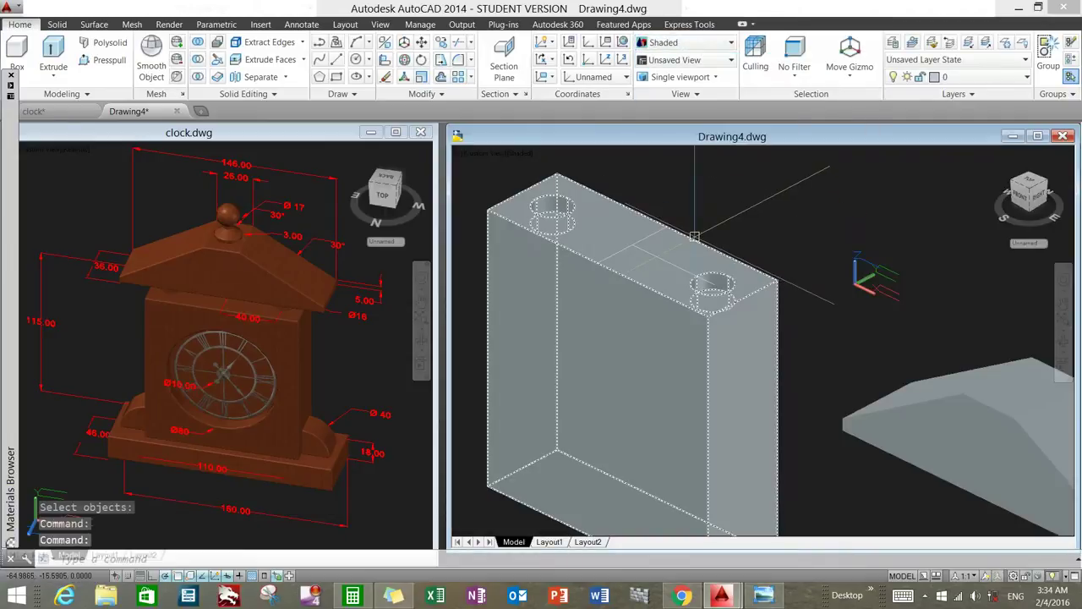
shift+middle_drag(700, 216, 706, 202)
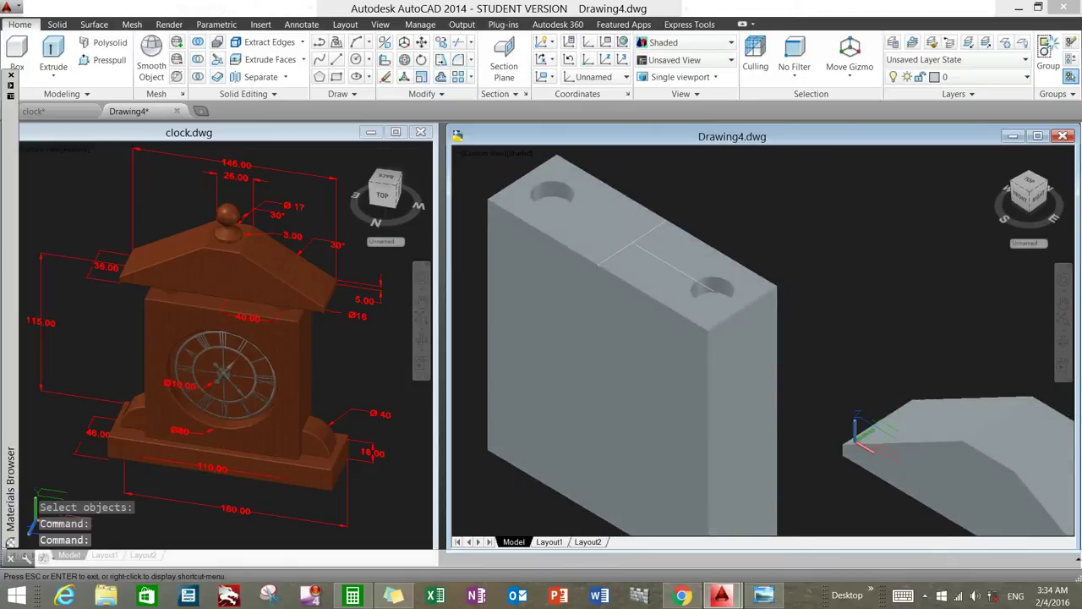
scroll(706, 202, down, 2)
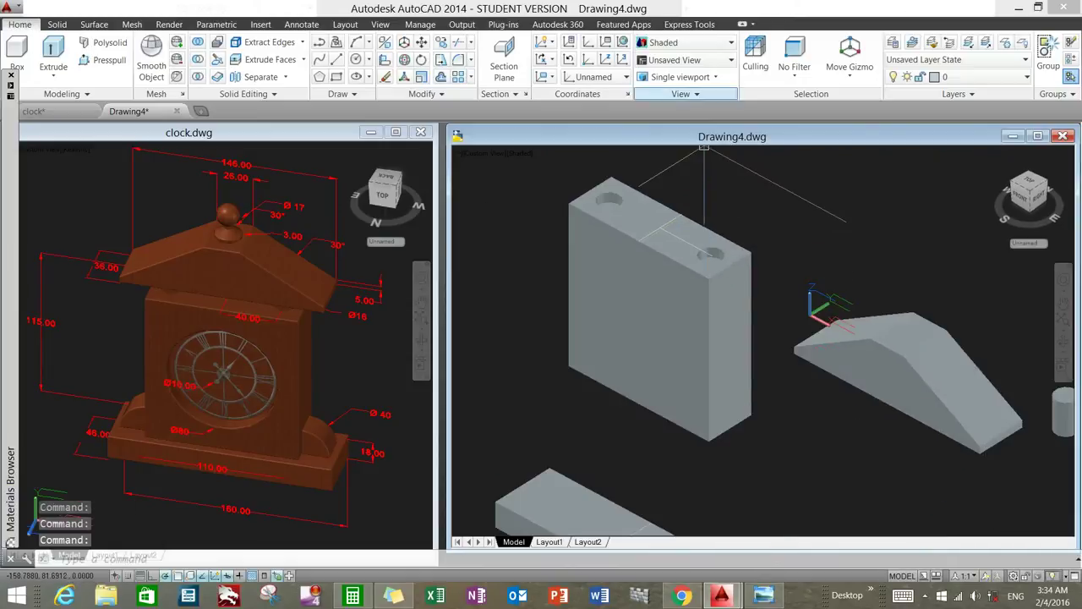
click(685, 43)
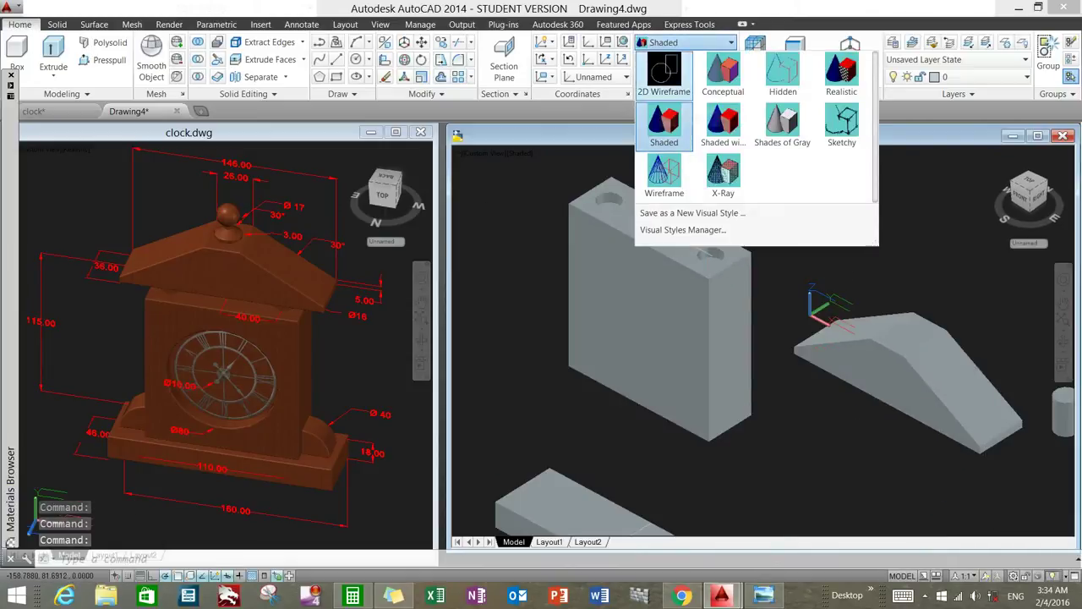
click(655, 177)
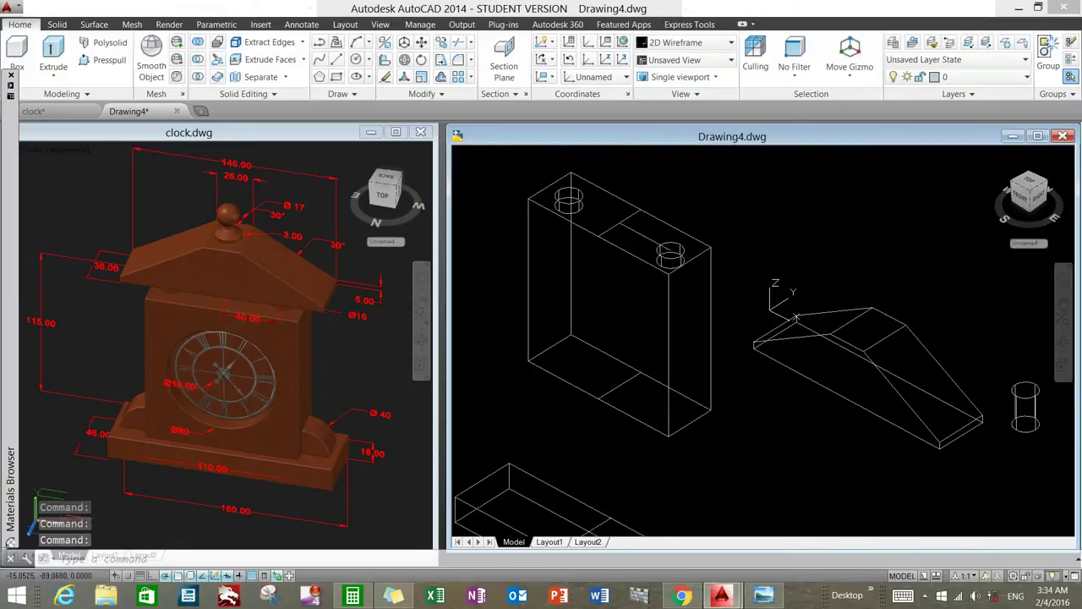
Step: Copy the body-top guide lines to a roof edge midpoint right of the sloped roof
middle_drag(761, 338, 712, 324)
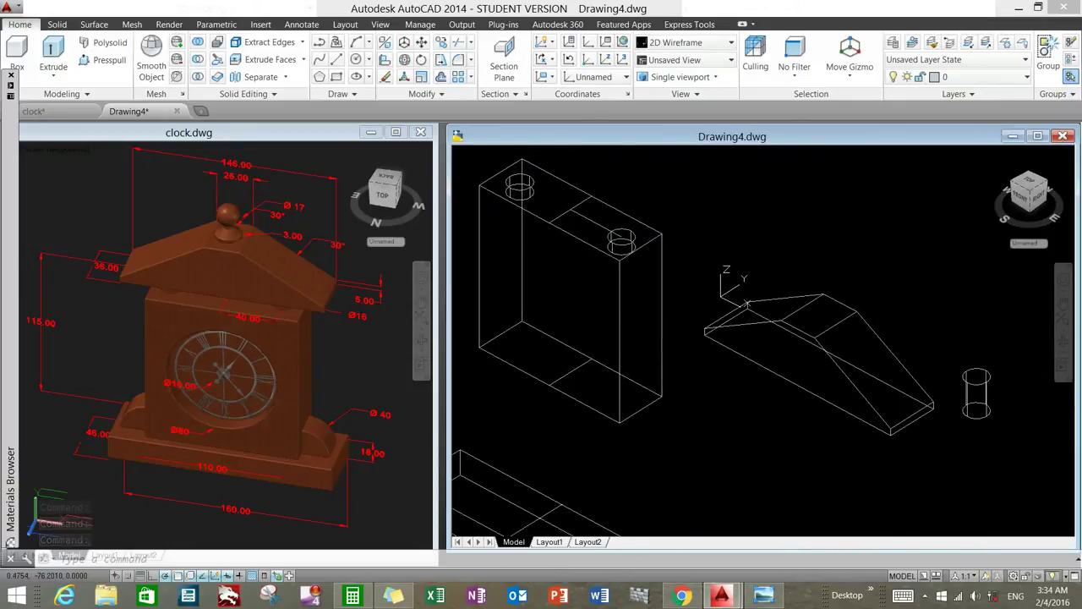
scroll(564, 212, up, 2)
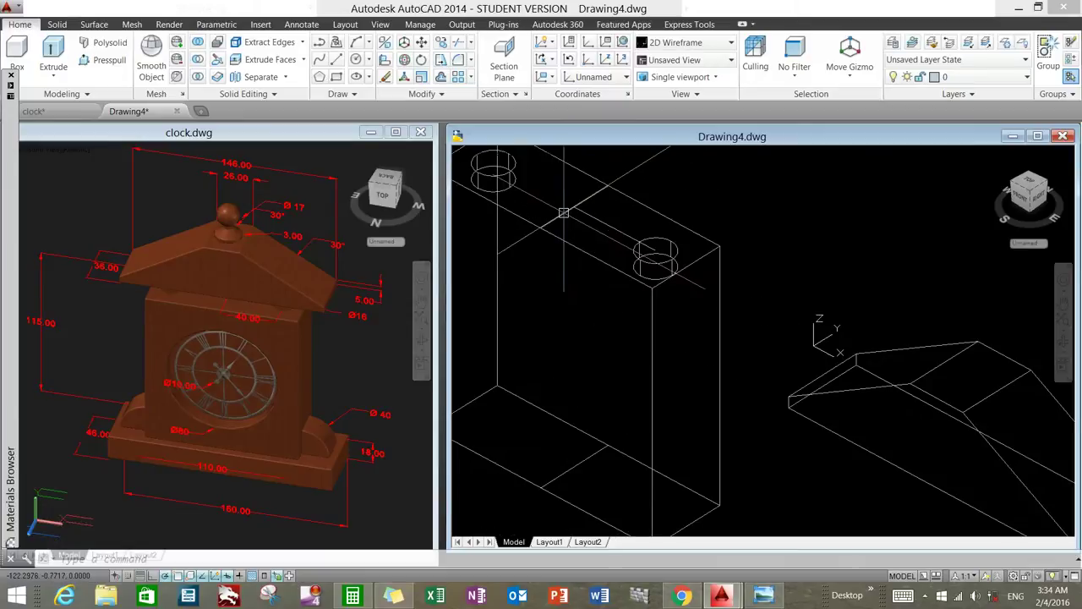
click(605, 218)
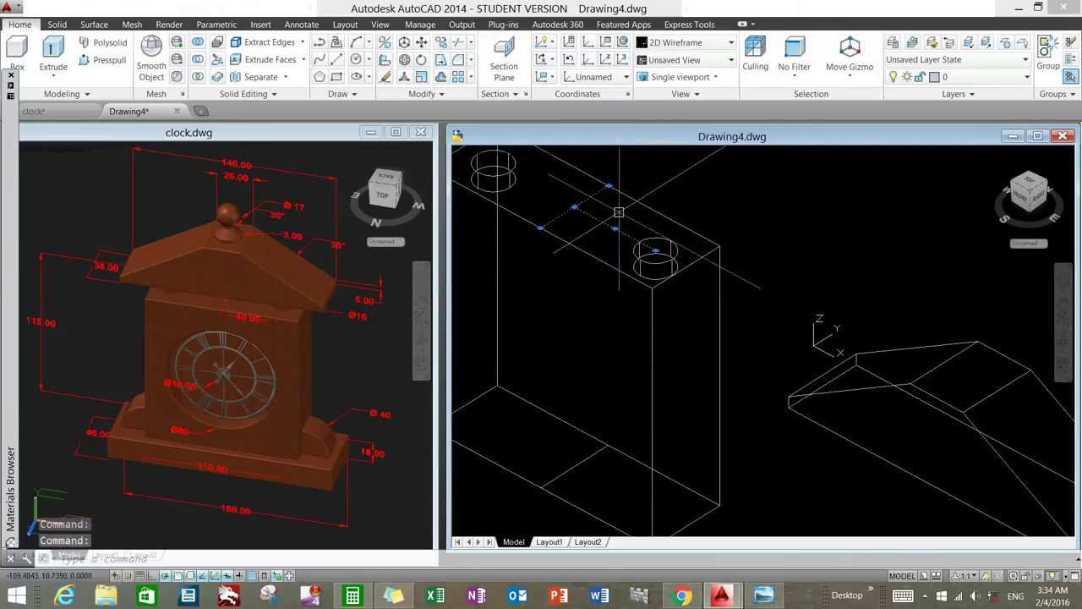
right_click(692, 184)
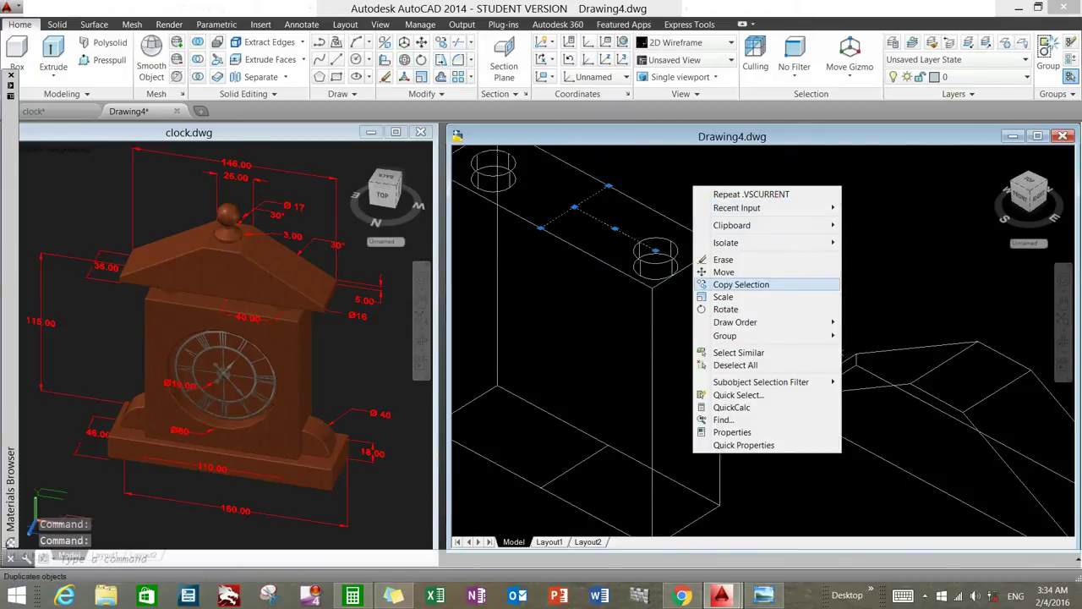
click(741, 284)
scroll(655, 266, down, 2)
middle_drag(714, 339, 643, 313)
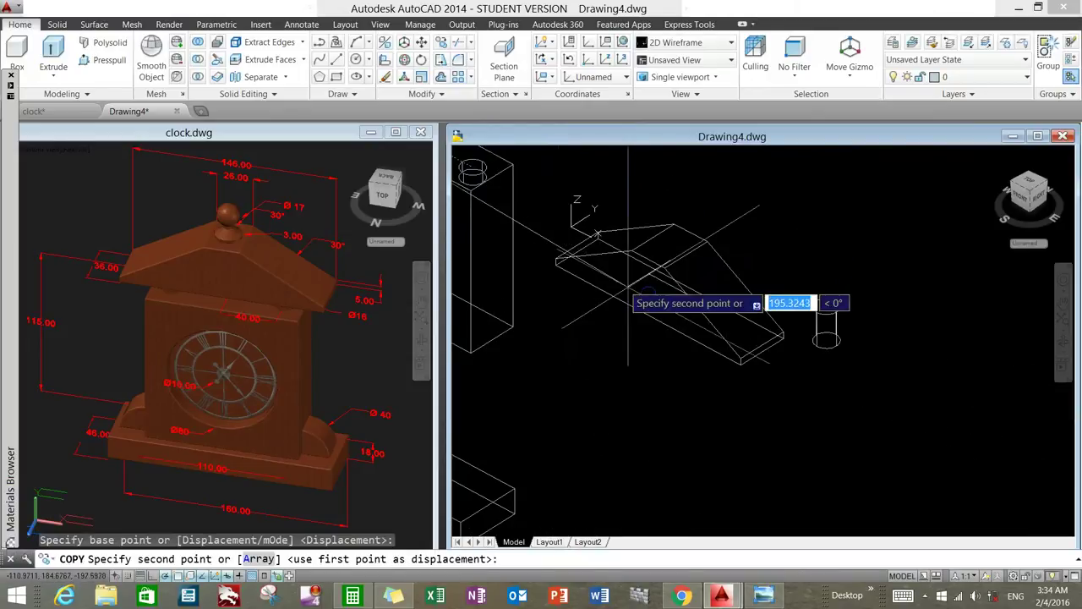
click(668, 314)
scroll(744, 207, up, 2)
right_click(767, 240)
click(791, 246)
click(588, 59)
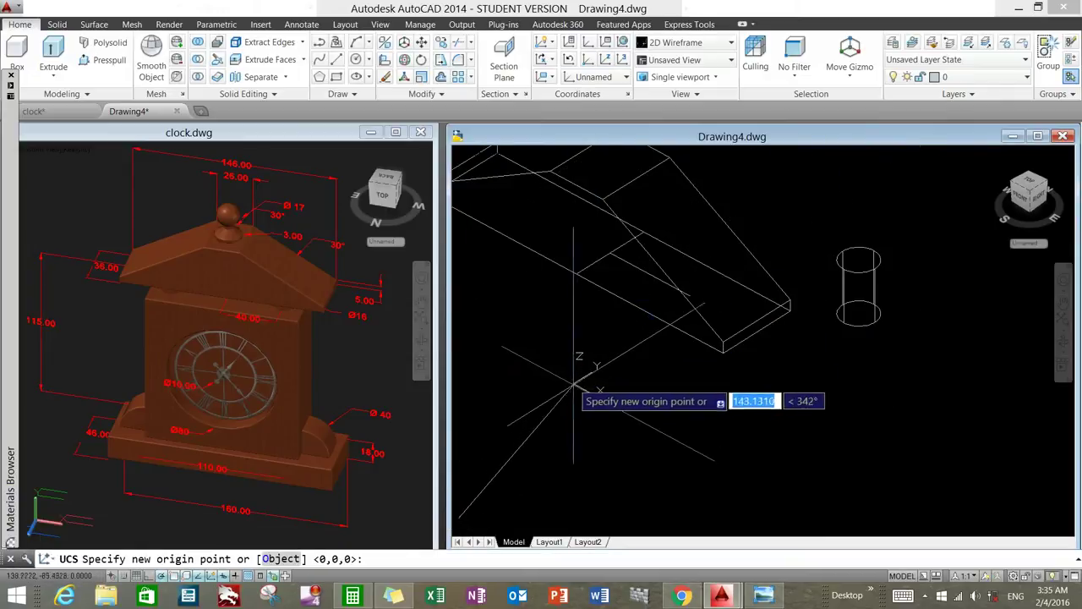
Step: Align the UCS Z axis to the roof piece and draw a 16-diameter circle at the guide line's end
click(575, 387)
click(572, 330)
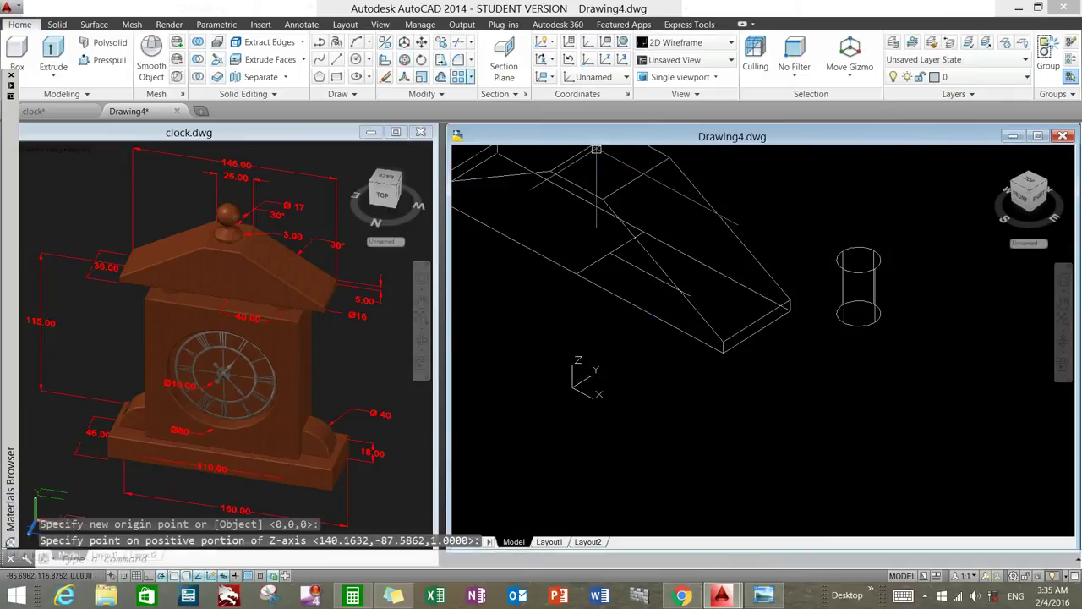
click(356, 59)
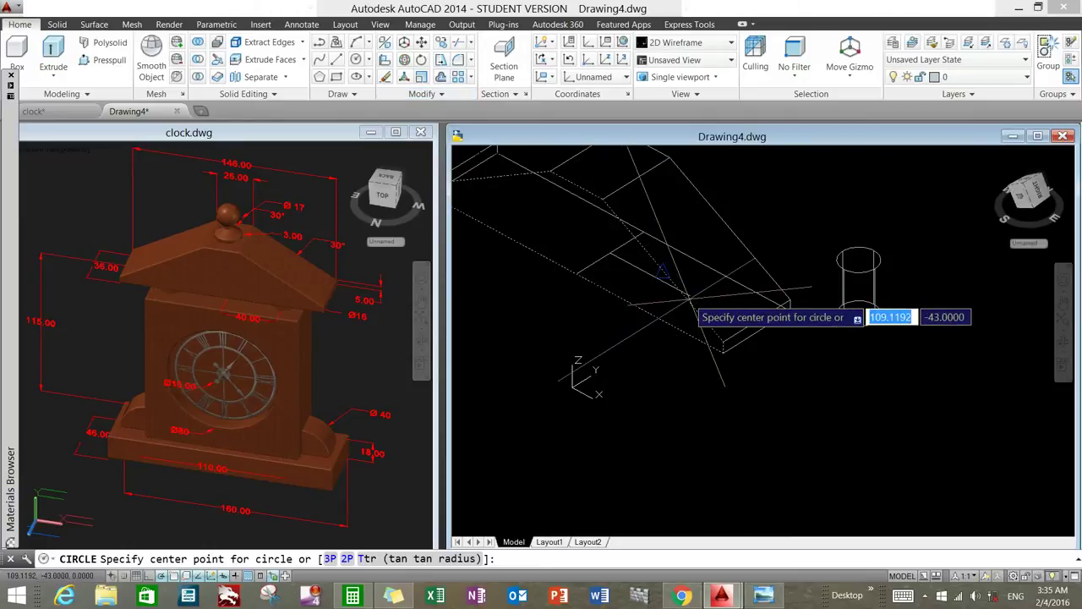
shift+right_click(692, 301)
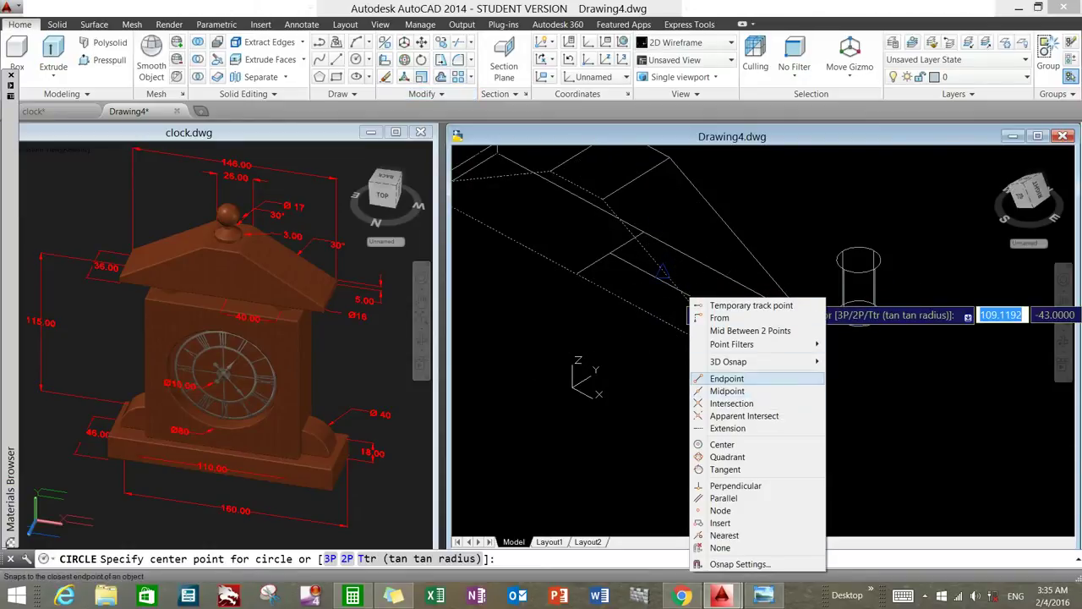
click(727, 378)
click(690, 296)
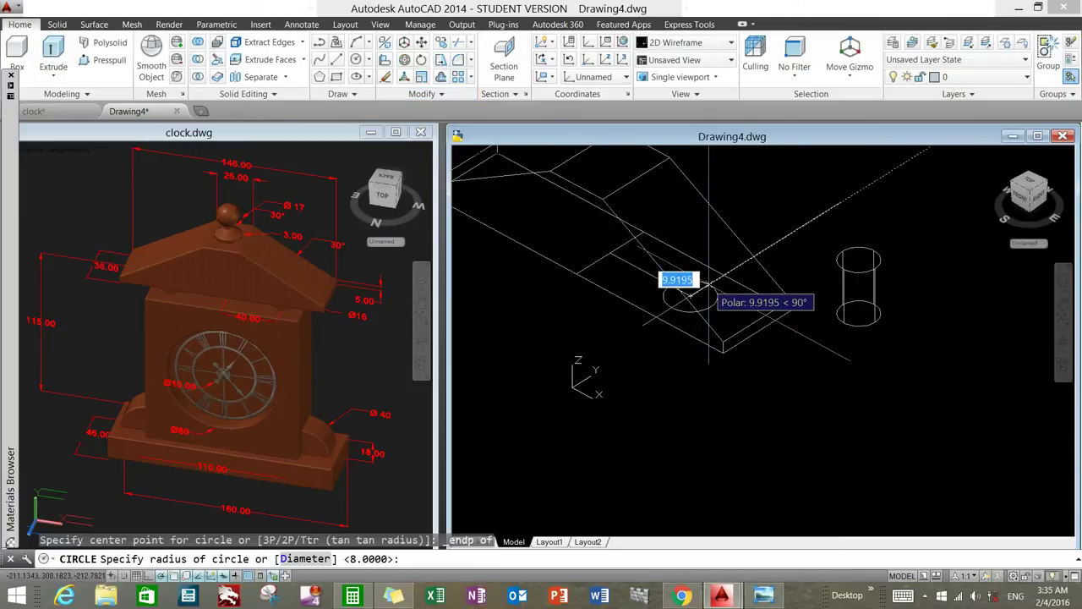
key(Return)
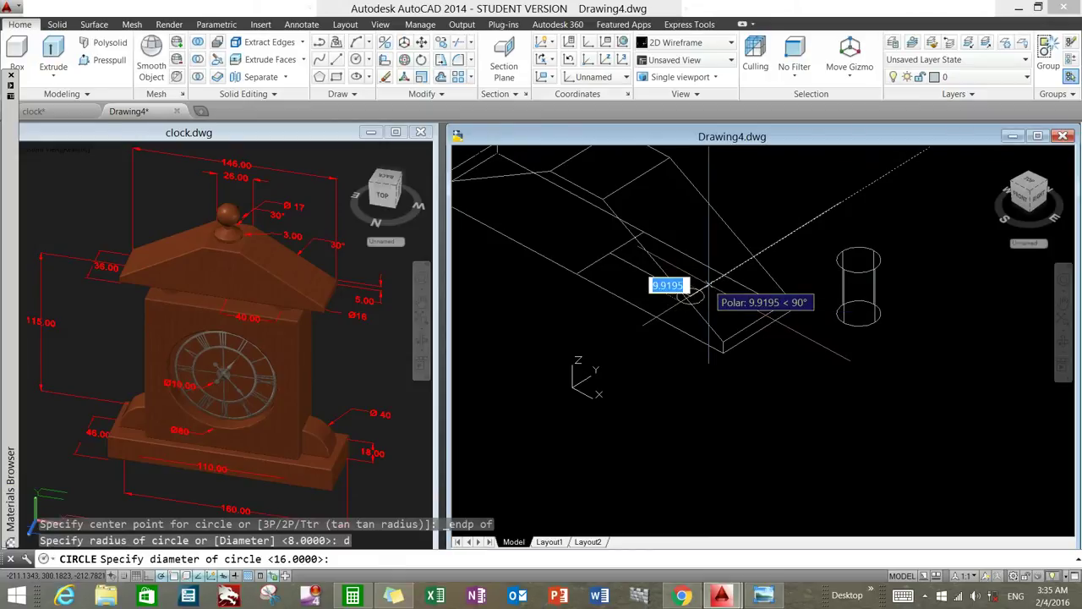
text(16)
key(Return)
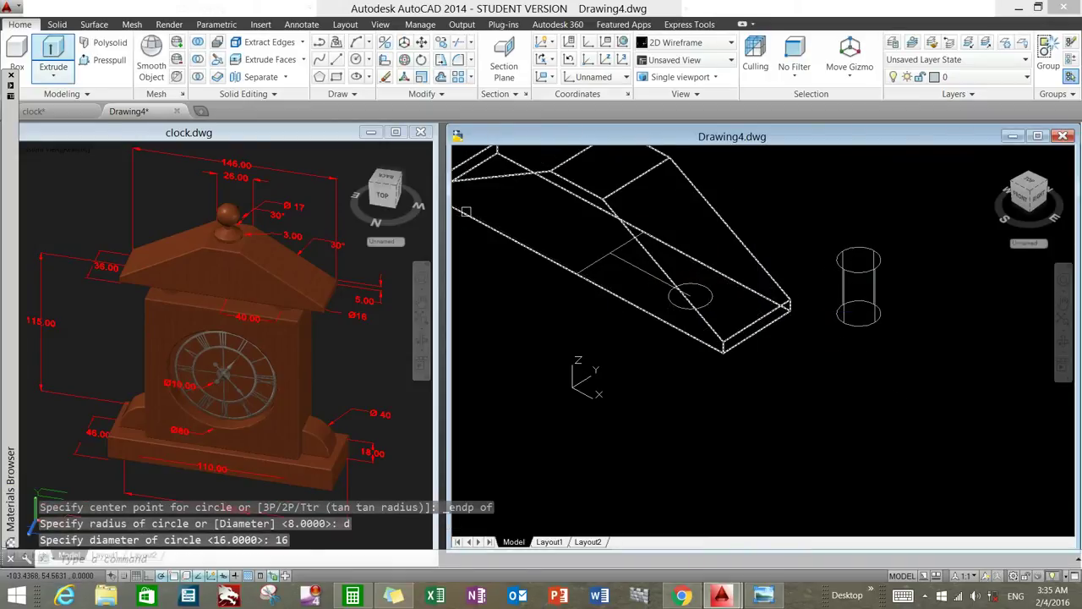
Step: Extrude the 16-diameter circle 7 units into a small cylinder
click(53, 57)
click(712, 301)
right_click(731, 302)
click(752, 312)
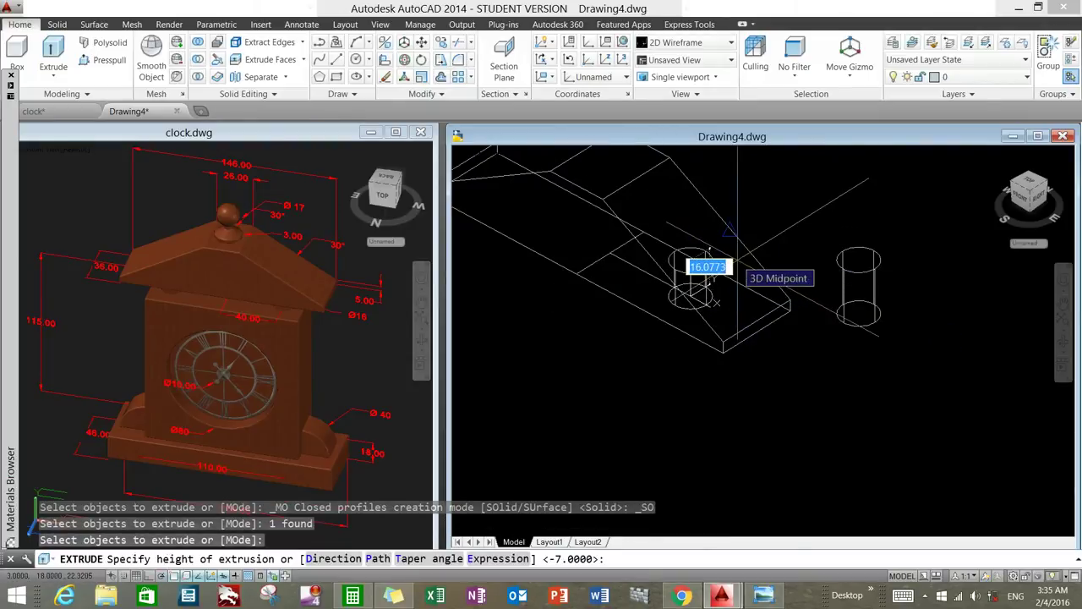
text(7)
key(Return)
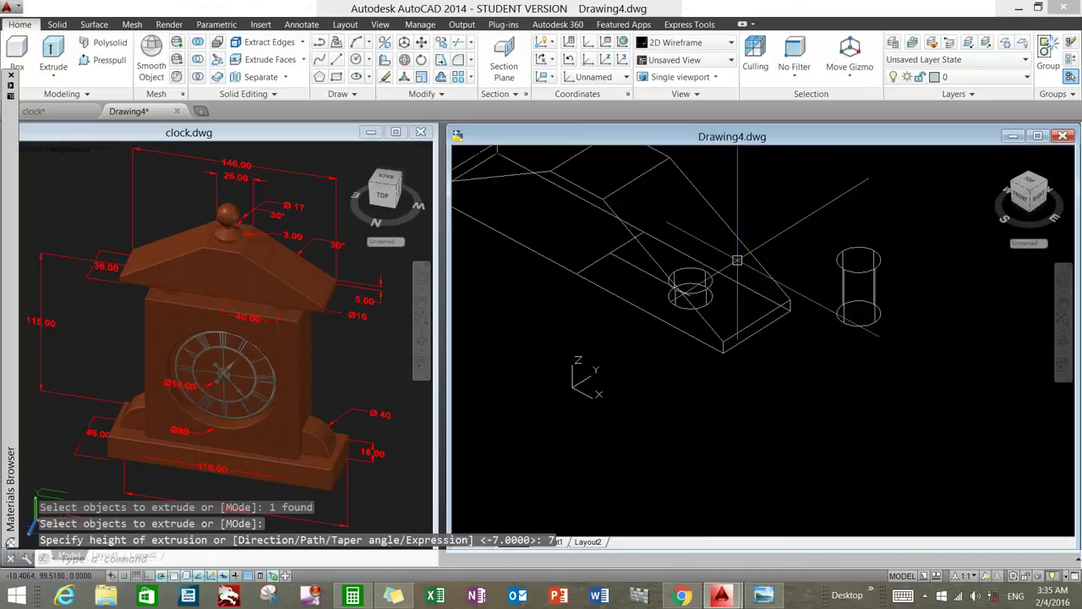
text(mi)
key(Return)
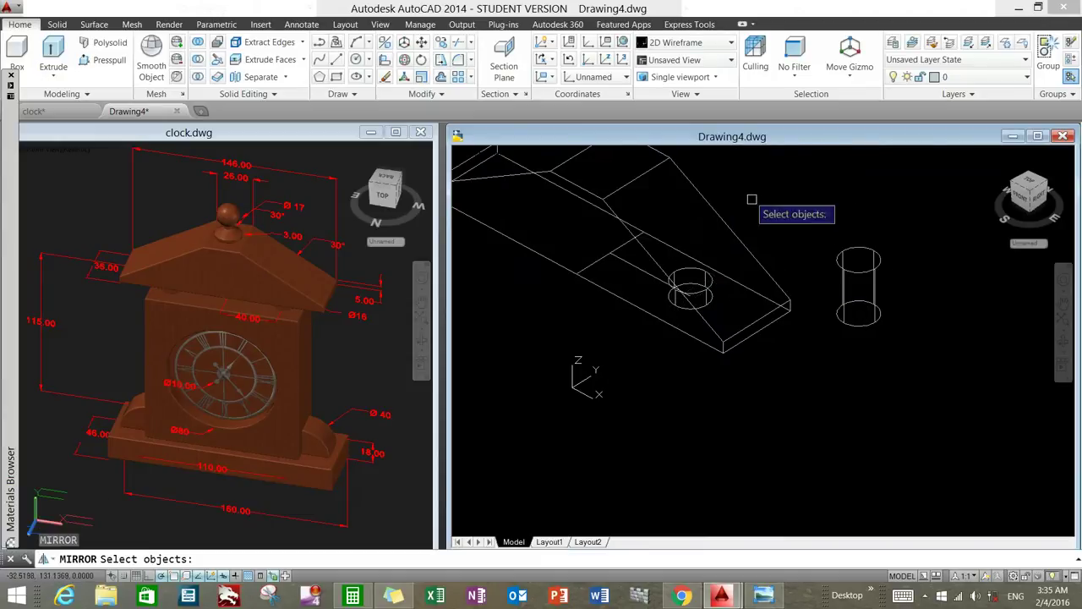
click(714, 288)
key(Return)
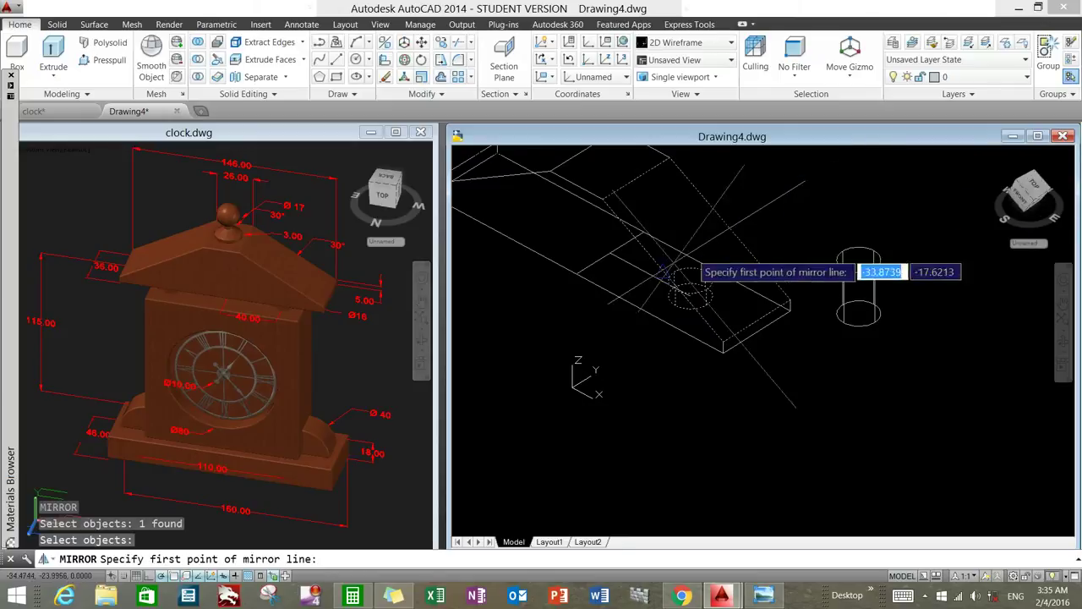
shift+right_click(578, 273)
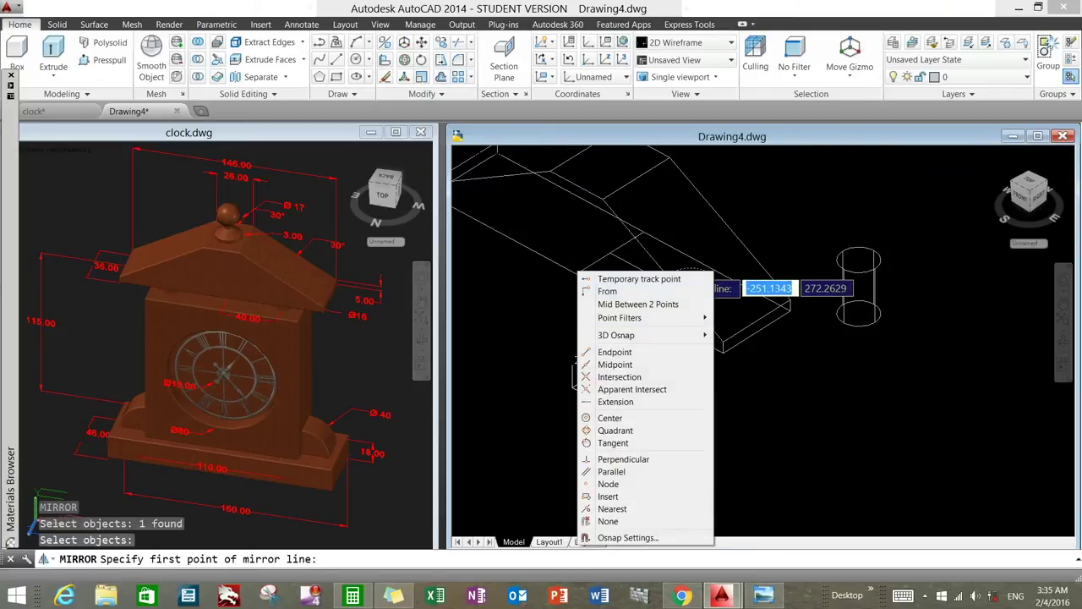
click(614, 364)
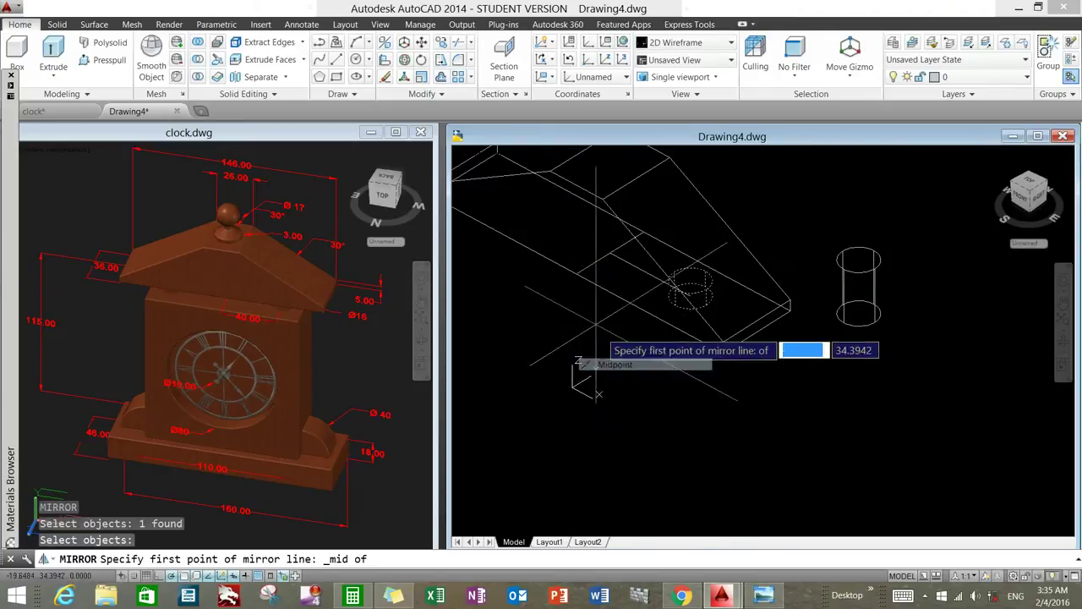
click(576, 276)
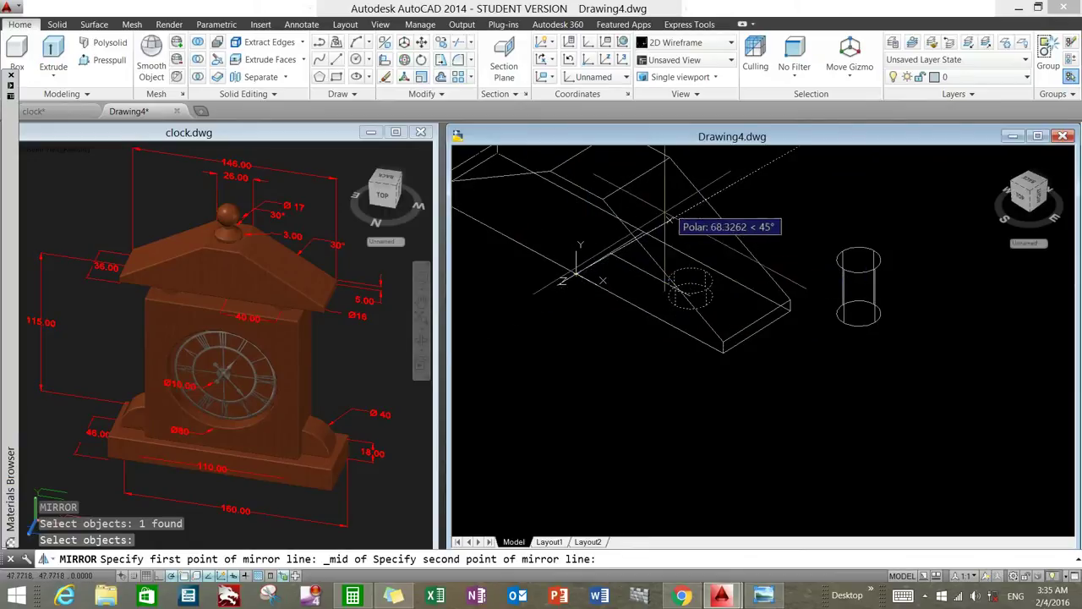
shift+right_click(654, 222)
click(685, 315)
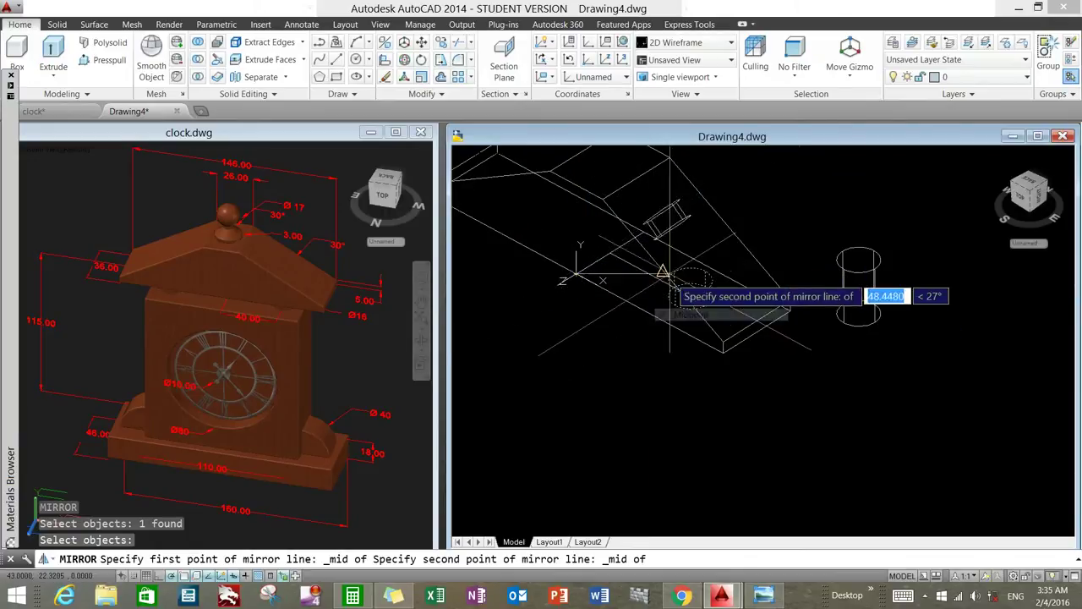
scroll(648, 237, up, 2)
shift+right_click(645, 225)
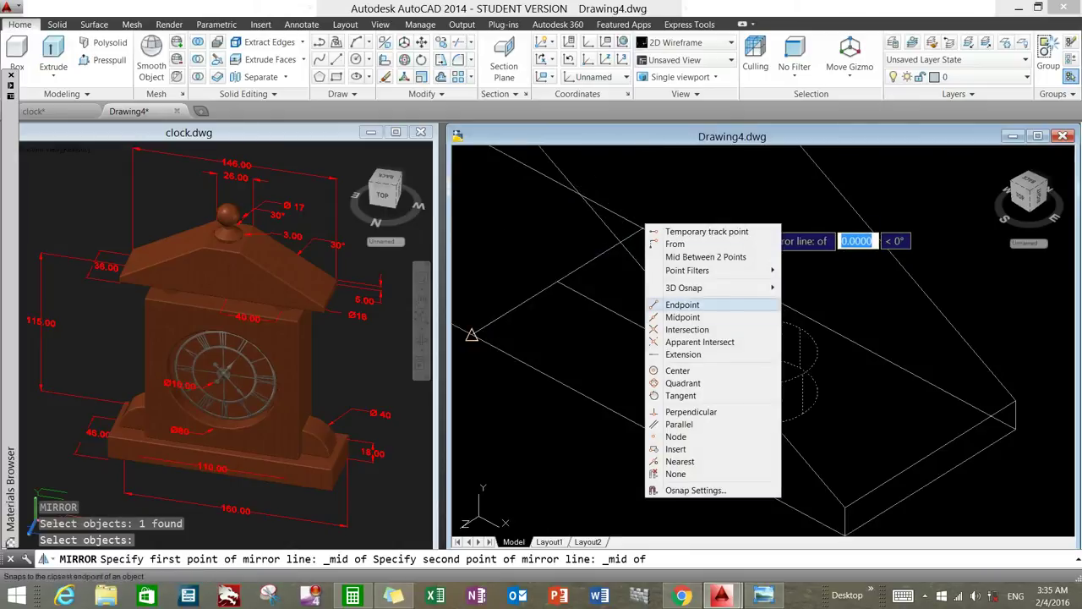
click(681, 304)
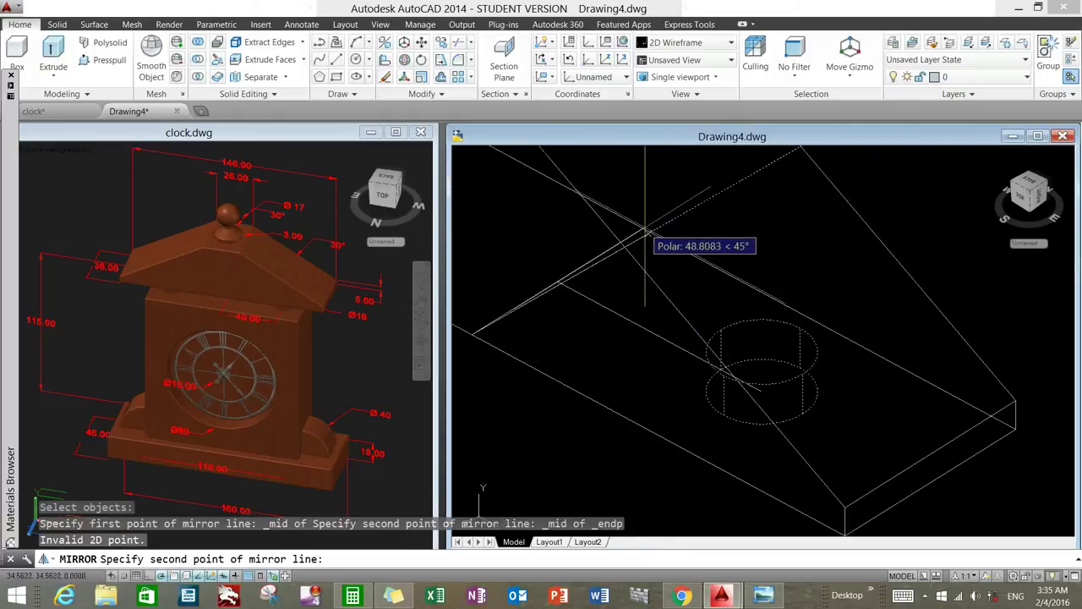
scroll(648, 231, down, 3)
mouse_move(643, 245)
shift+middle_down()
mouse_move(507, 493)
mouse_move(561, 250)
shift+middle_up()
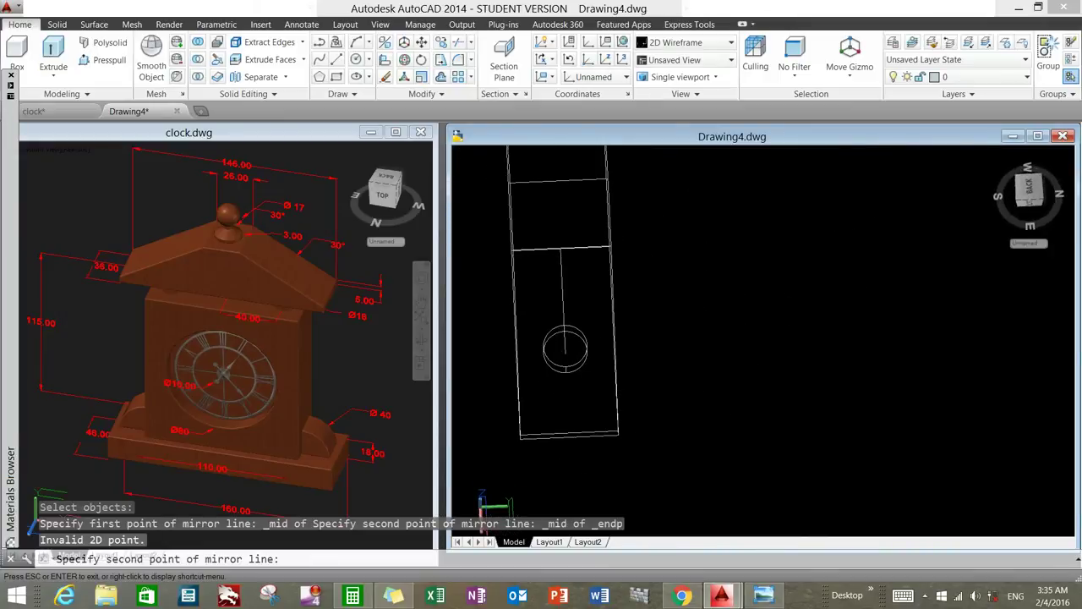
scroll(605, 249, down, 3)
shift+middle_drag(594, 249, 575, 211)
scroll(564, 203, up, 3)
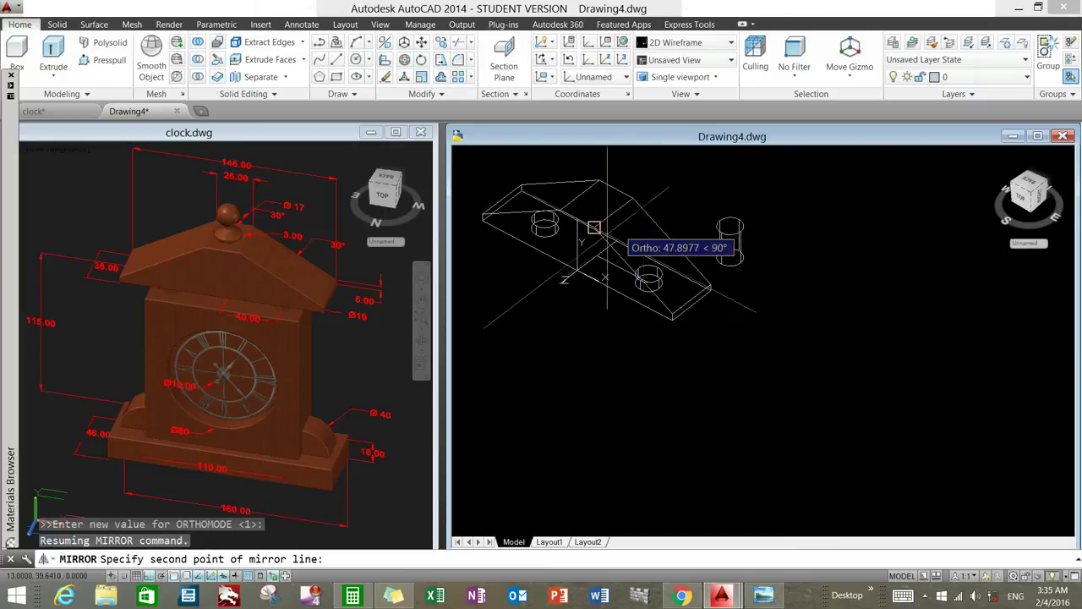
scroll(564, 203, up, 2)
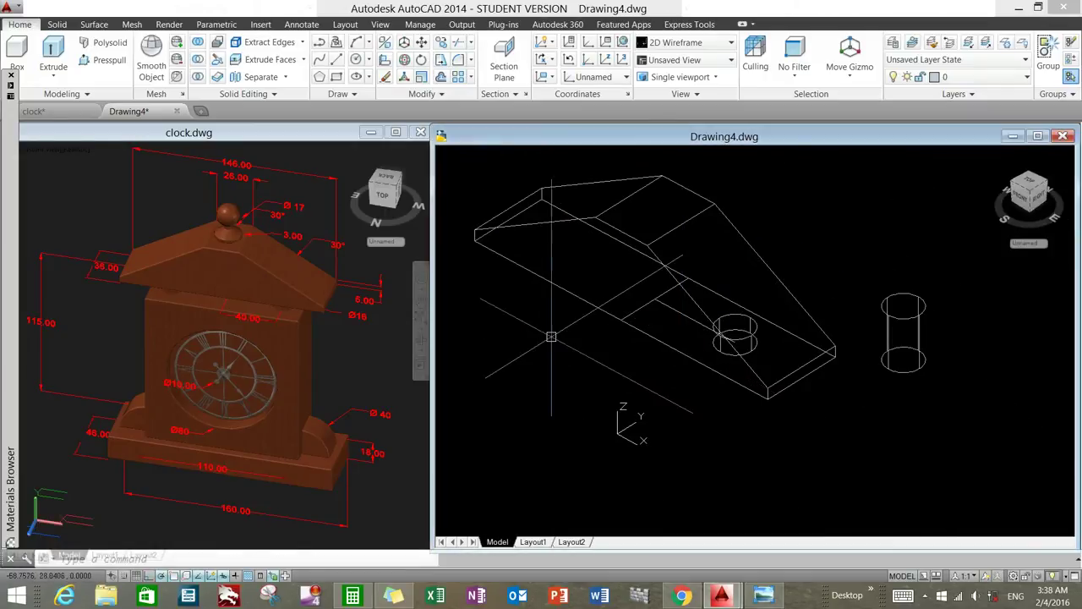
Step: From the Top view, mirror the roof cylinder across the piece's vertical centreline, keeping the original
click(468, 153)
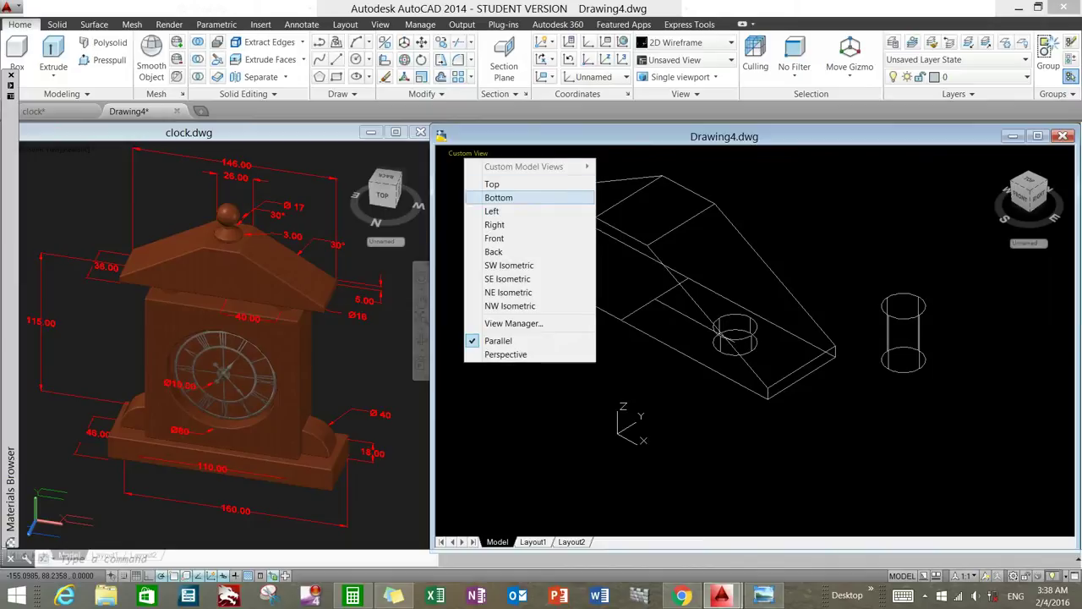
click(492, 184)
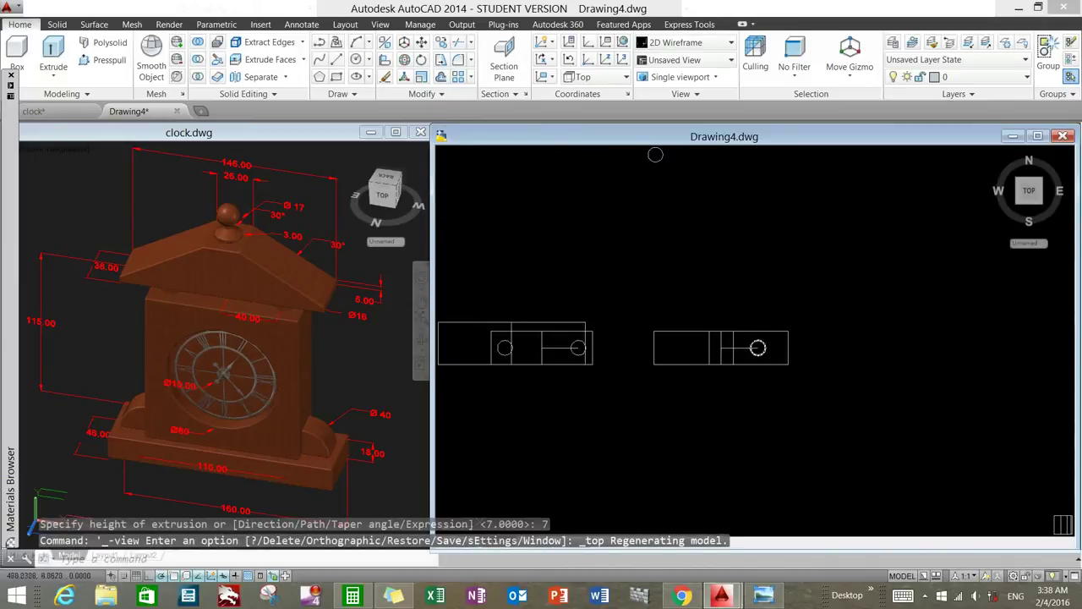
scroll(757, 358, up, 4)
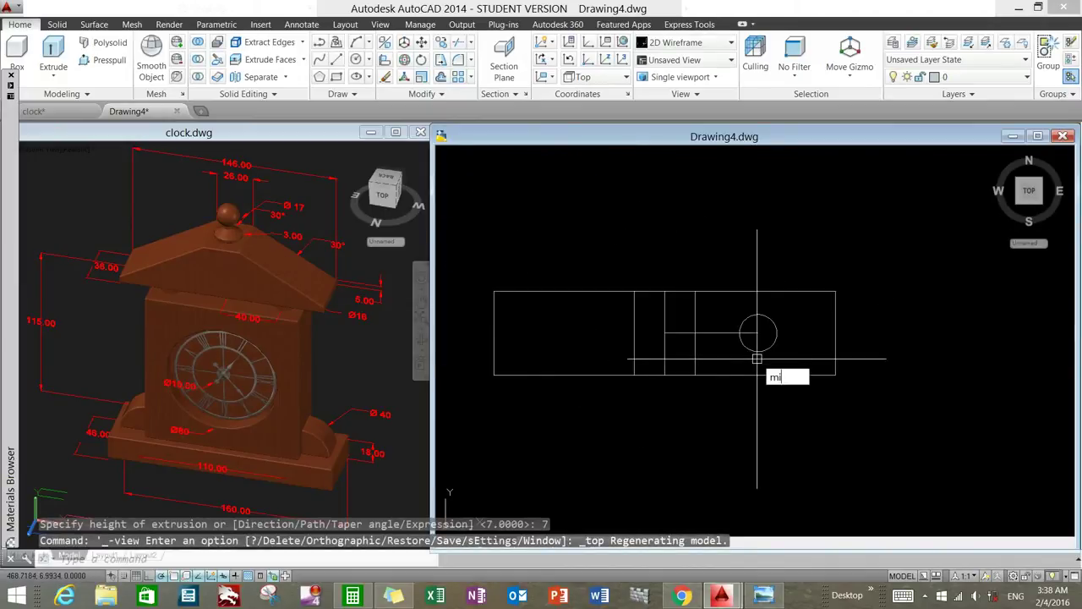
key(Return)
click(755, 314)
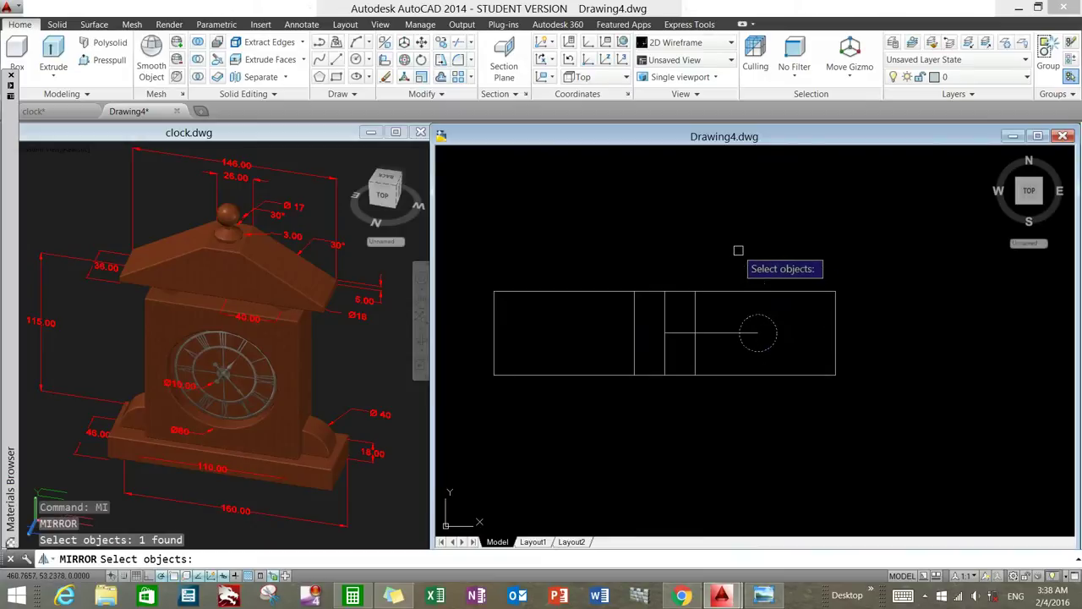
key(Return)
click(665, 291)
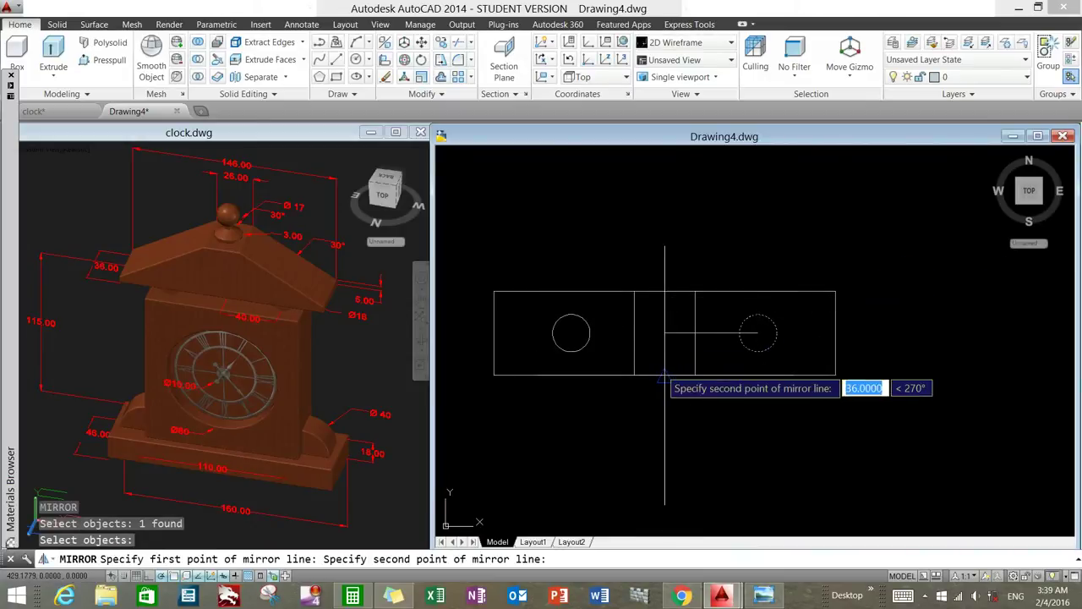
click(664, 377)
right_click(675, 360)
click(683, 367)
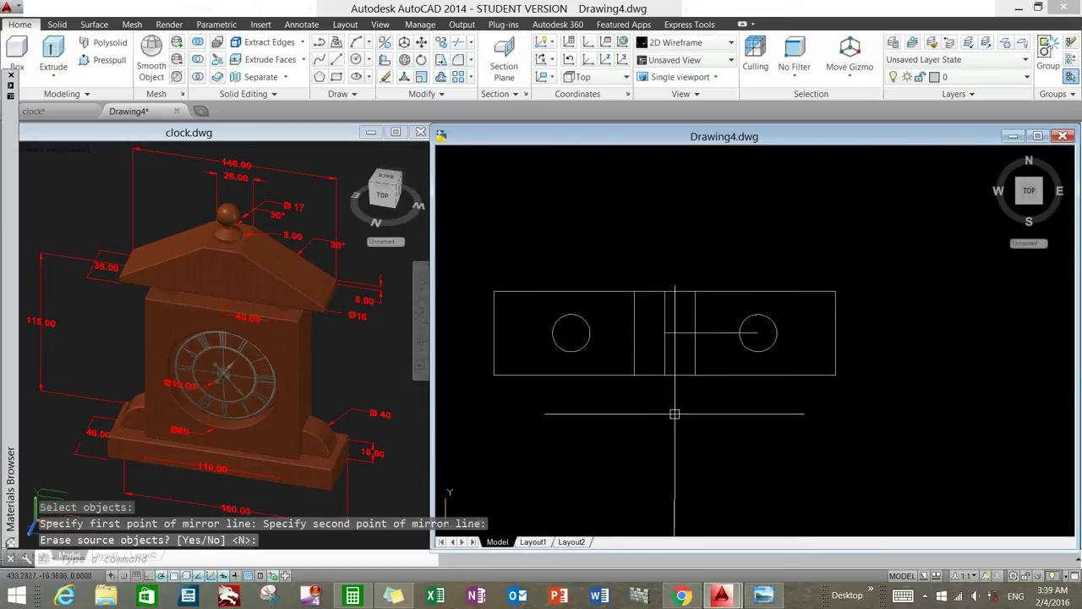
mouse_move(675, 413)
shift+middle_down()
mouse_move(643, 364)
mouse_move(622, 150)
shift+middle_up()
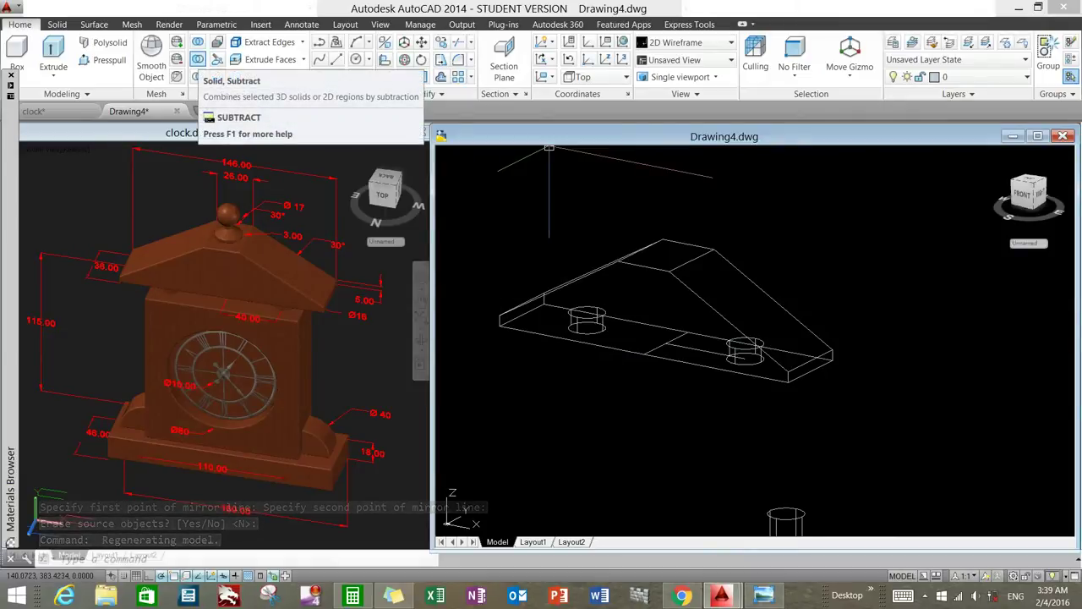
click(200, 61)
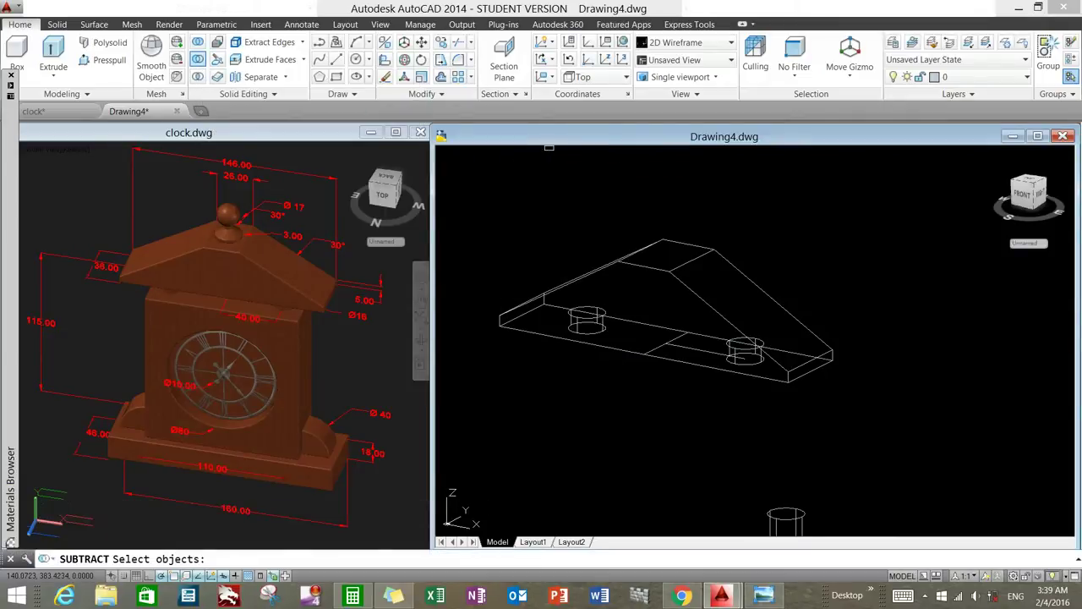
Step: Subtract both cylinders from the roof piece, leaving two round recesses
click(673, 363)
key(Return)
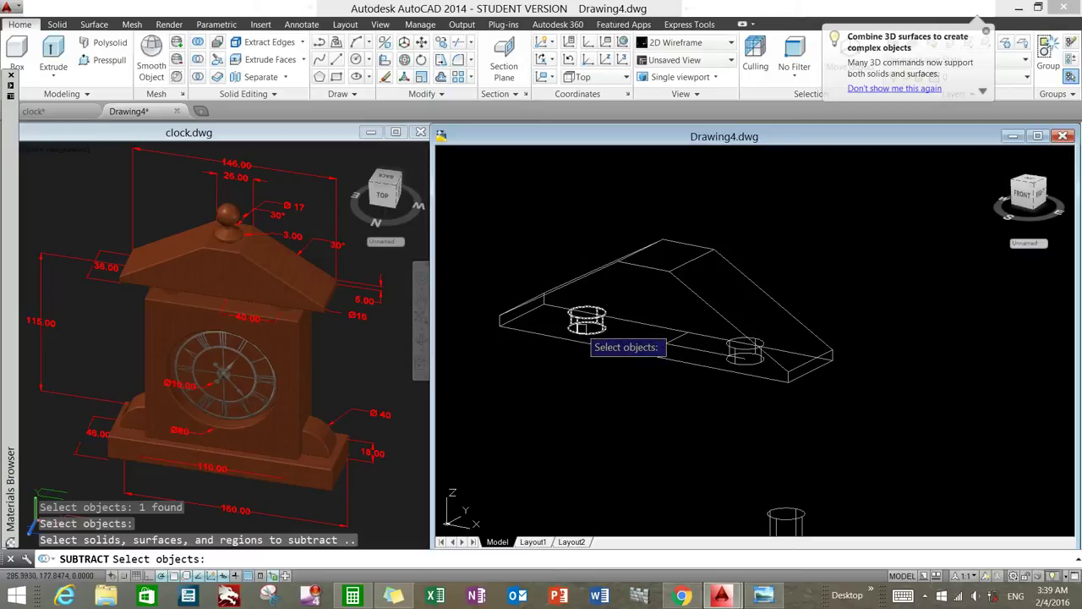
click(584, 331)
click(602, 332)
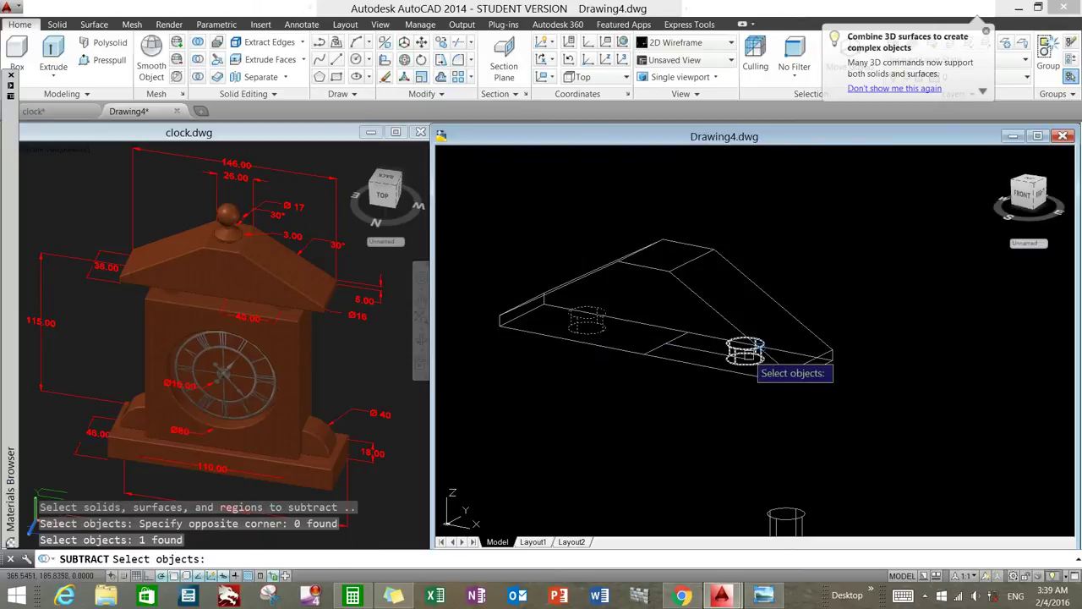
click(754, 362)
key(Return)
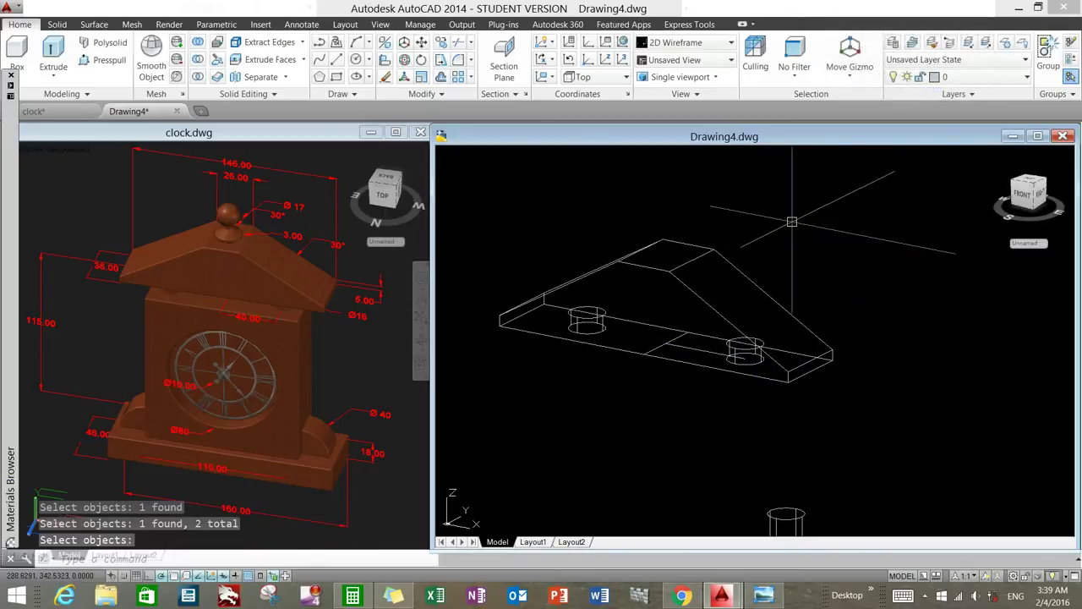
Step: Switch to the Shaded visual style and orbit to view the roof's underside
click(684, 42)
click(664, 127)
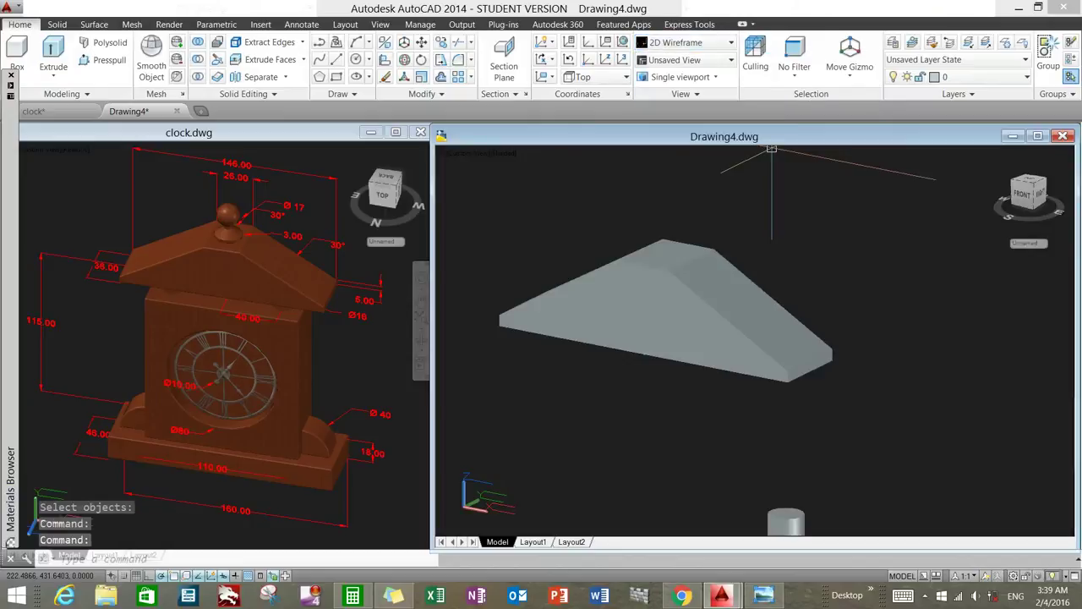
mouse_move(731, 412)
shift+middle_down()
mouse_move(761, 380)
mouse_move(765, 498)
shift+middle_up()
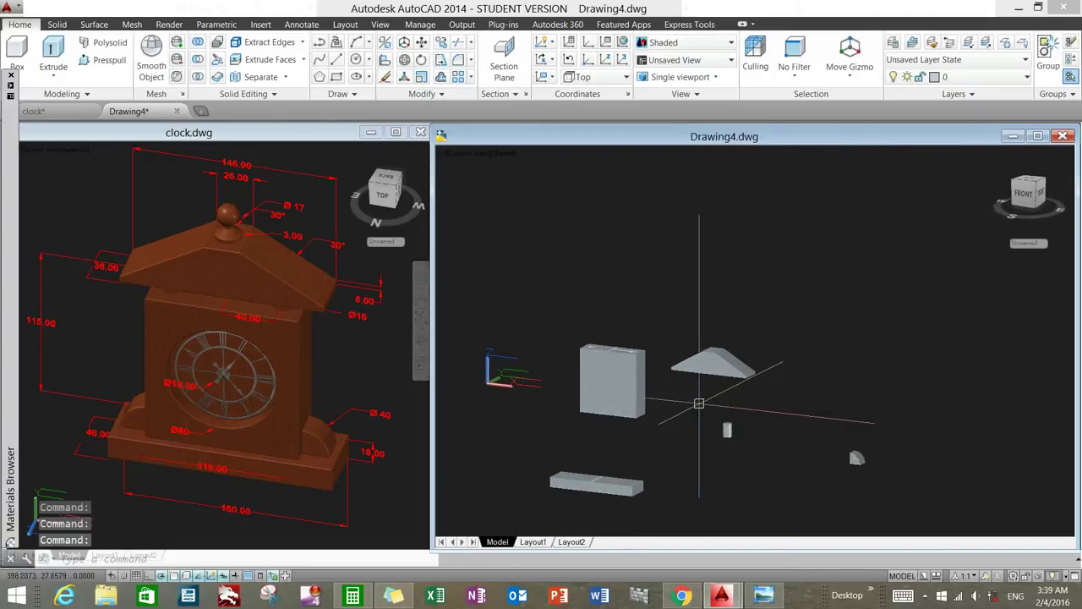
Step: Switch the visual style back to 2D Wireframe and frame all the parts
middle_drag(699, 403, 693, 368)
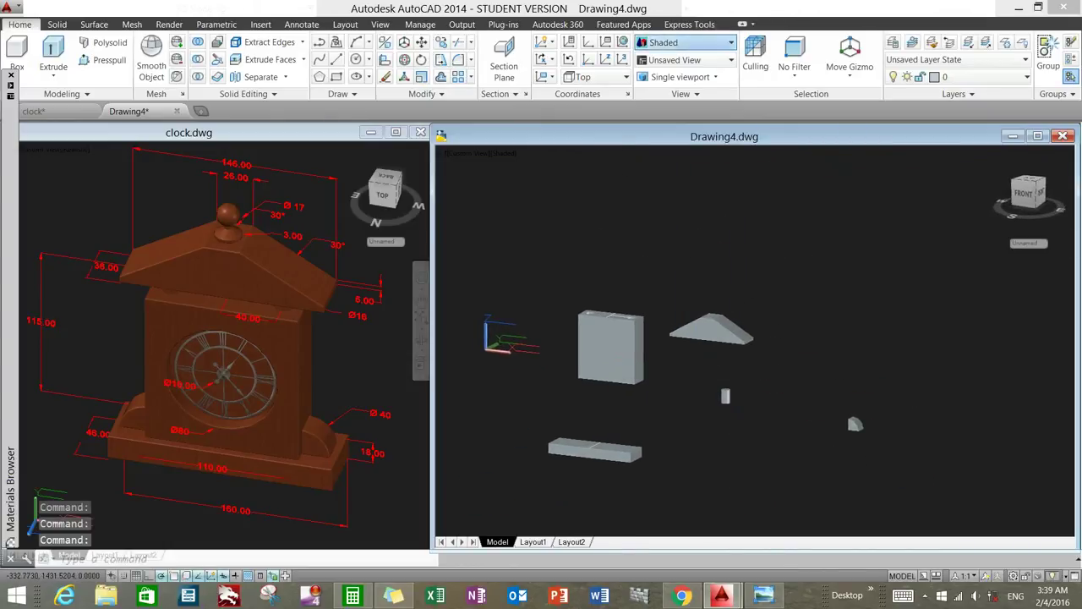
click(684, 42)
click(664, 80)
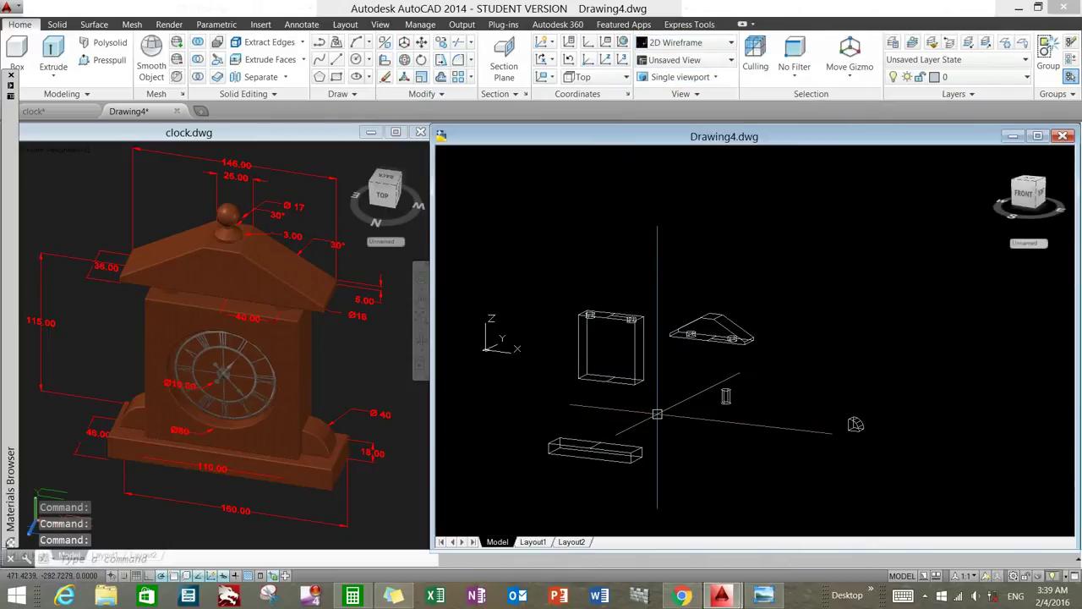
middle_drag(677, 376, 689, 337)
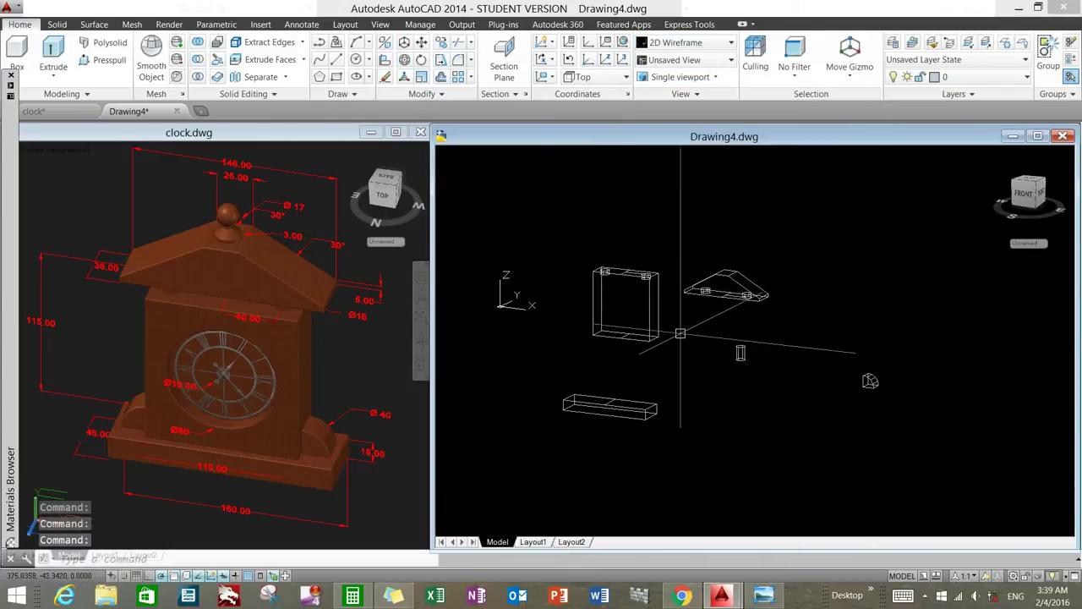
Step: Move the upright clock body from its bottom corner onto the base slab
click(580, 241)
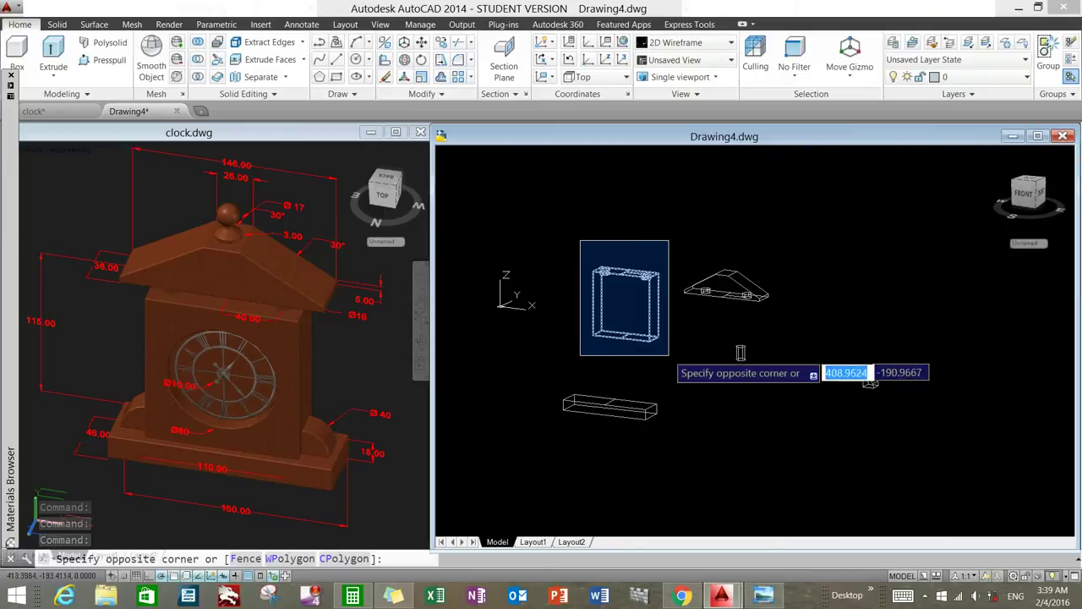
click(670, 338)
right_click(652, 207)
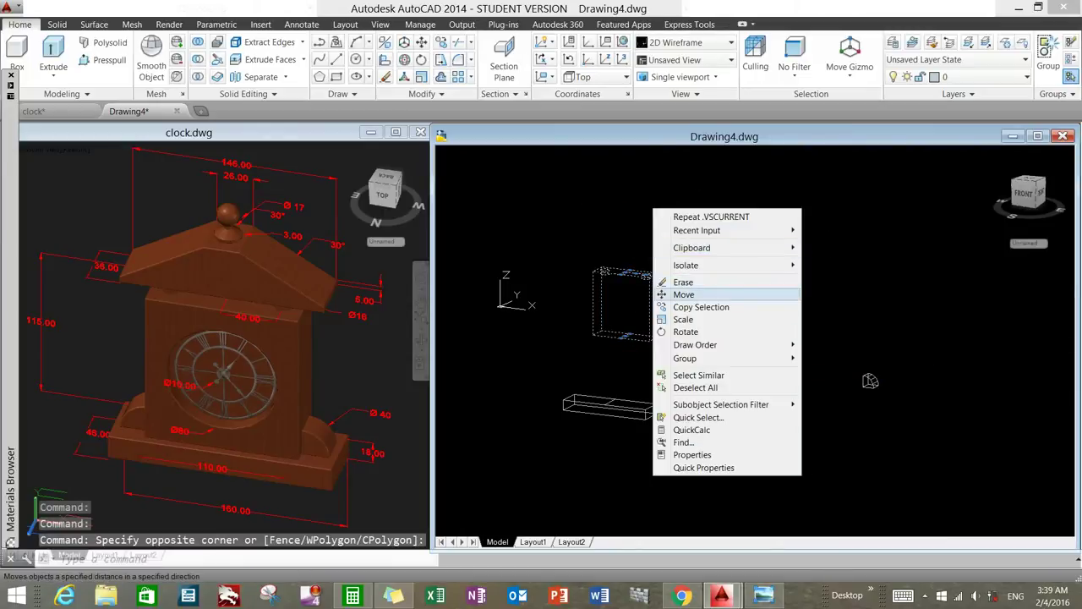
click(683, 292)
scroll(620, 354, up, 2)
scroll(620, 353, up, 3)
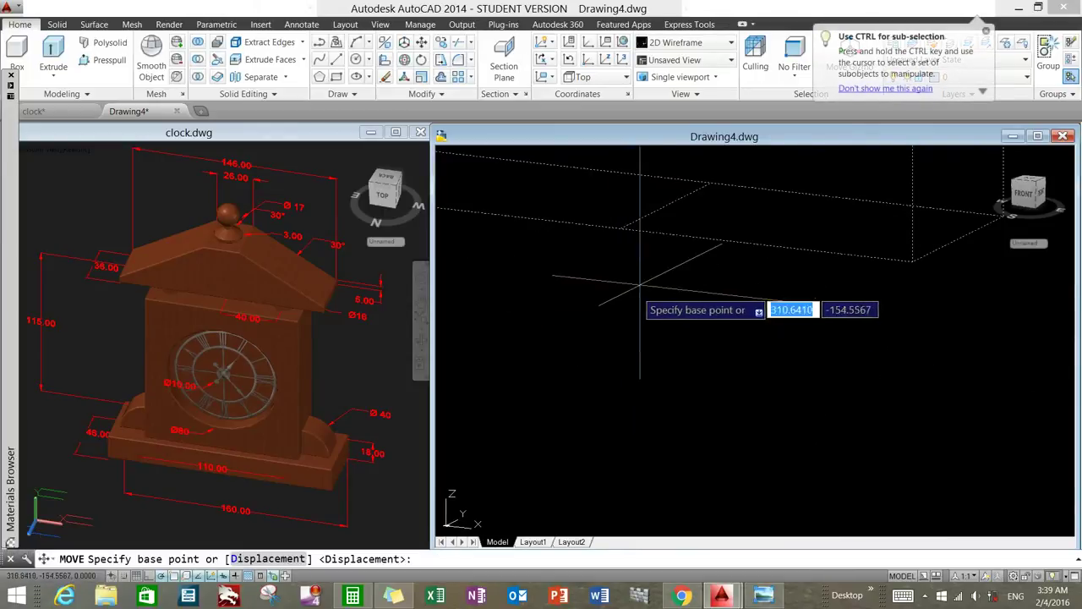
click(664, 207)
scroll(618, 310, down, 1)
scroll(618, 310, down, 2)
scroll(620, 372, up, 2)
scroll(618, 389, up, 2)
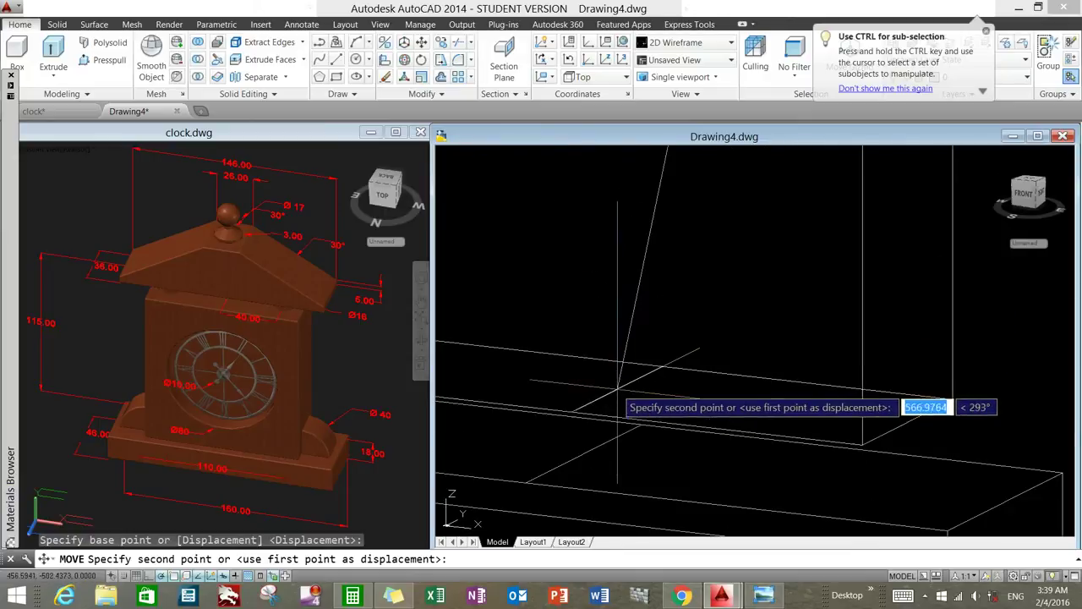
click(584, 447)
scroll(591, 426, down, 3)
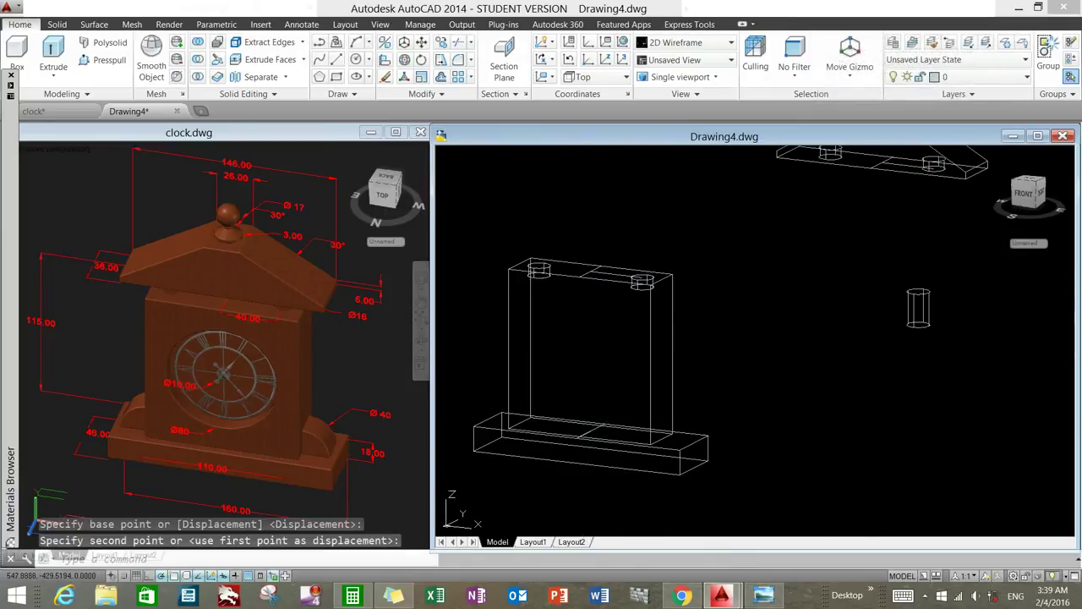
scroll(694, 330, down, 2)
scroll(694, 330, down, 1)
Step: Window-select the quarter-round support piece
click(852, 295)
click(898, 335)
right_click(816, 274)
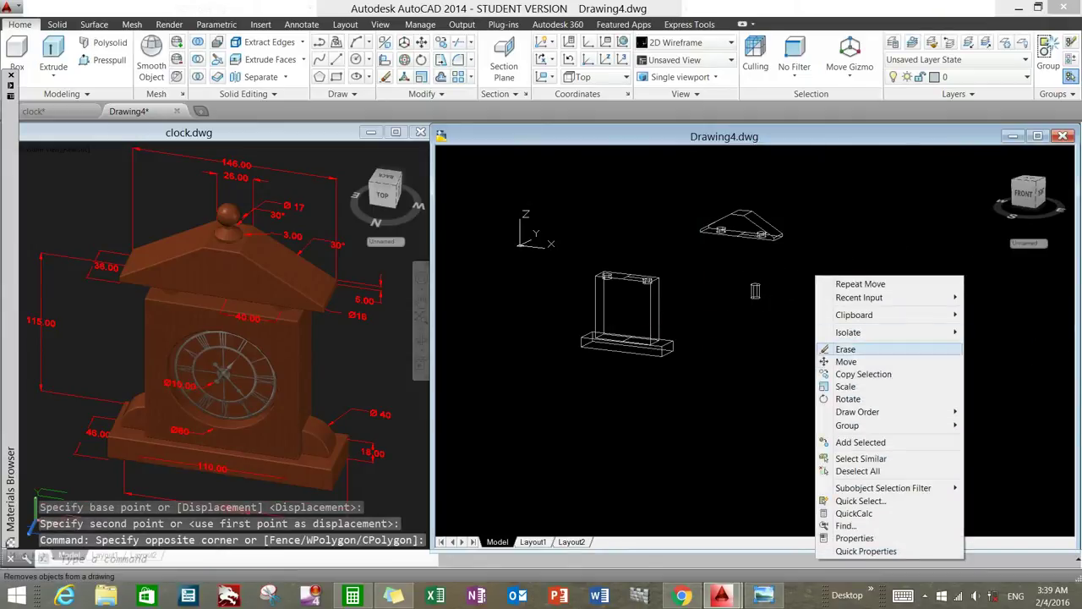
Step: Move the quarter-round onto the base slab's right end, against the clock body
click(846, 361)
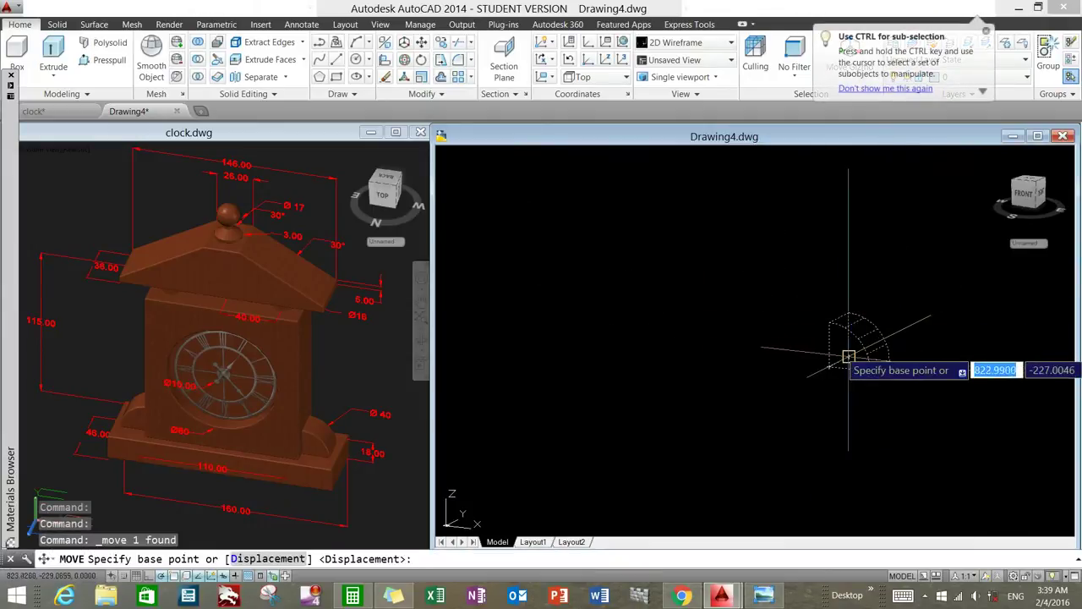
click(838, 362)
scroll(643, 435, down, 2)
scroll(689, 359, up, 2)
scroll(761, 381, up, 2)
scroll(642, 355, up, 2)
scroll(630, 331, up, 1)
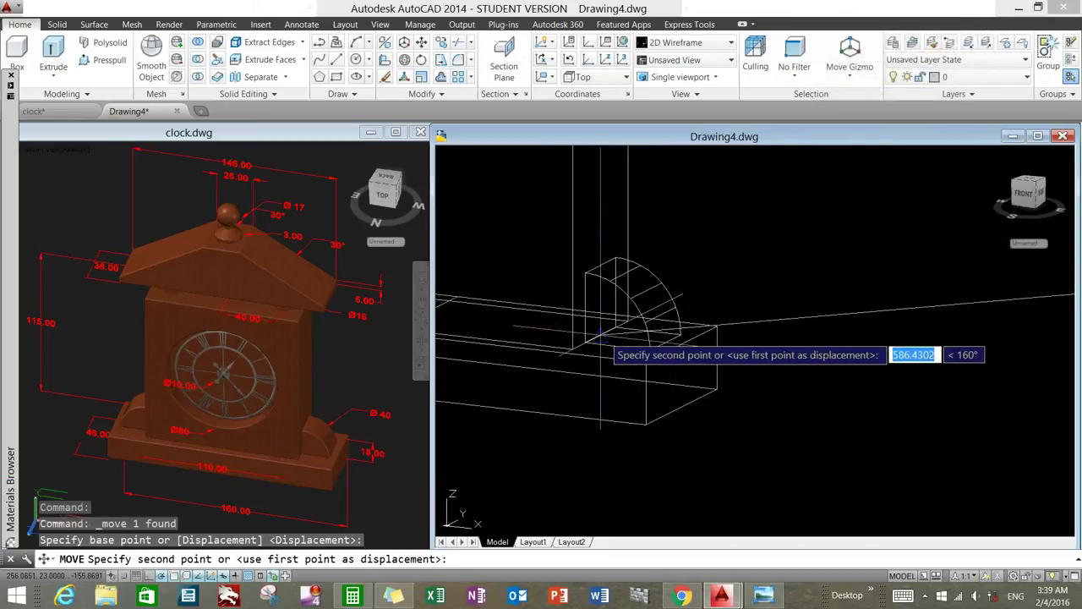
click(605, 337)
scroll(708, 339, down, 3)
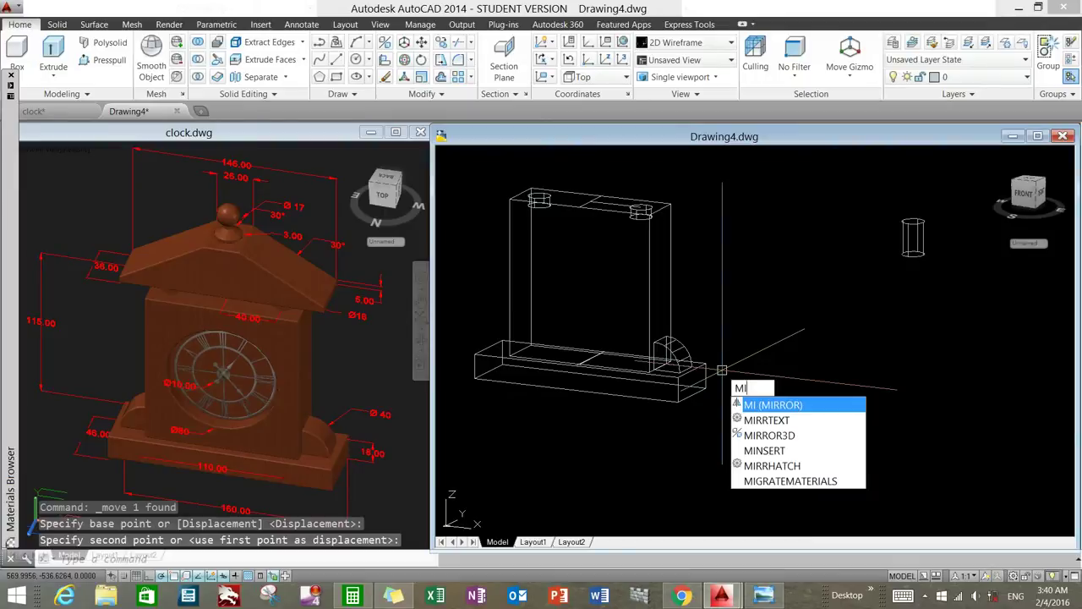
Step: Mirror the quarter-round across the body's centreline, keeping the original, onto the base's left end
key(Return)
click(689, 341)
key(Return)
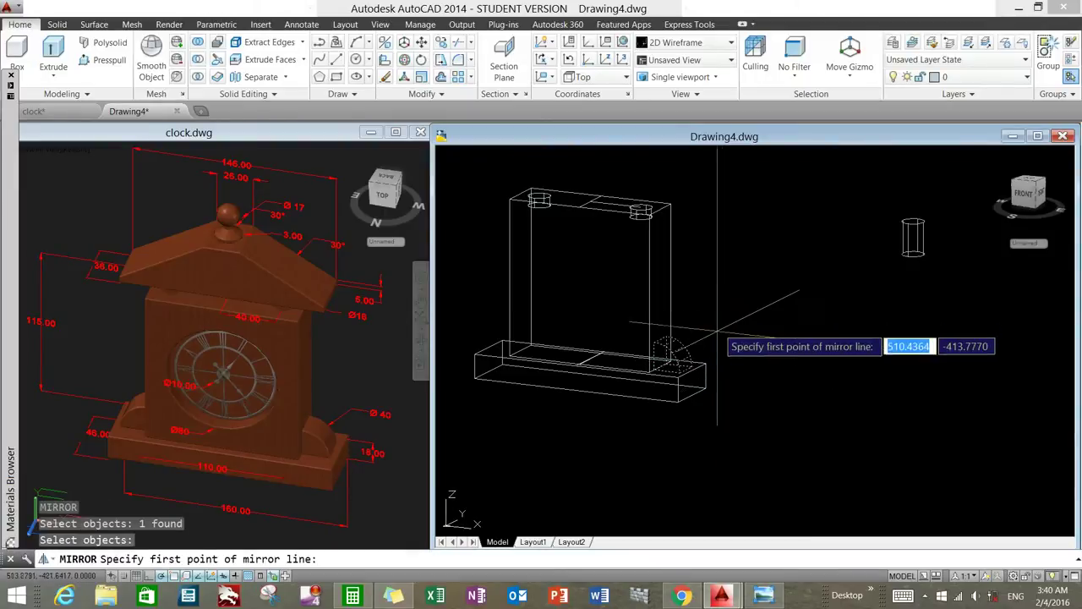
click(591, 222)
click(592, 269)
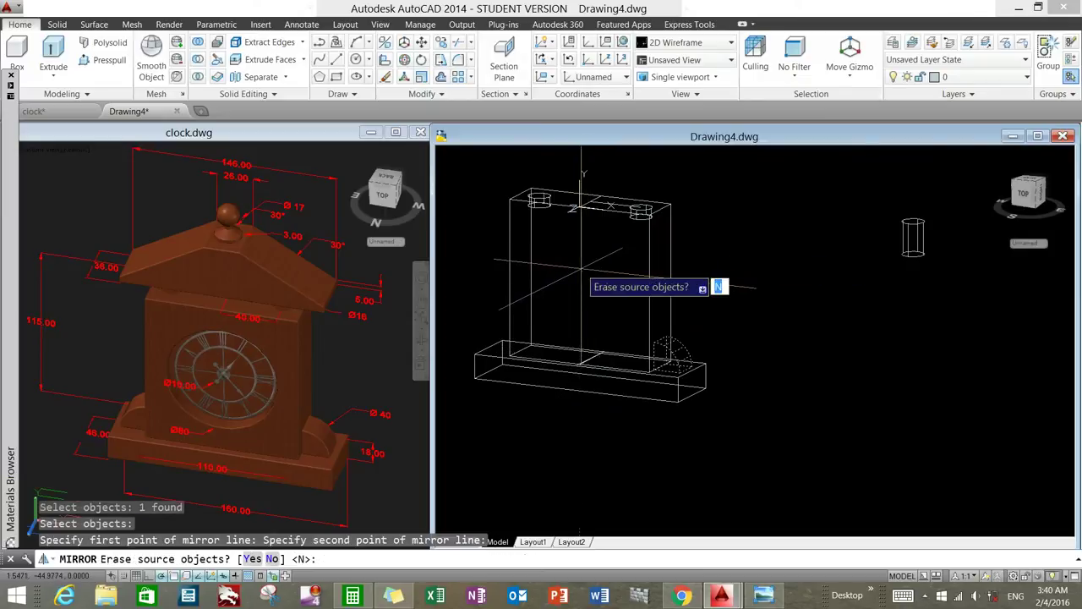
right_click(594, 269)
click(623, 274)
click(1028, 180)
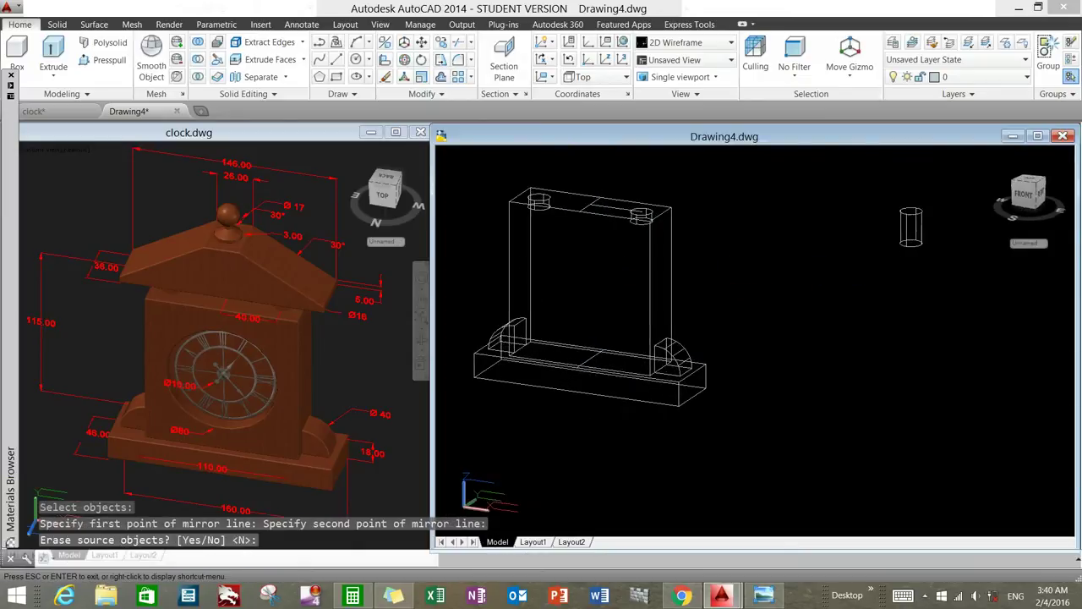
shift+middle_drag(592, 305, 643, 279)
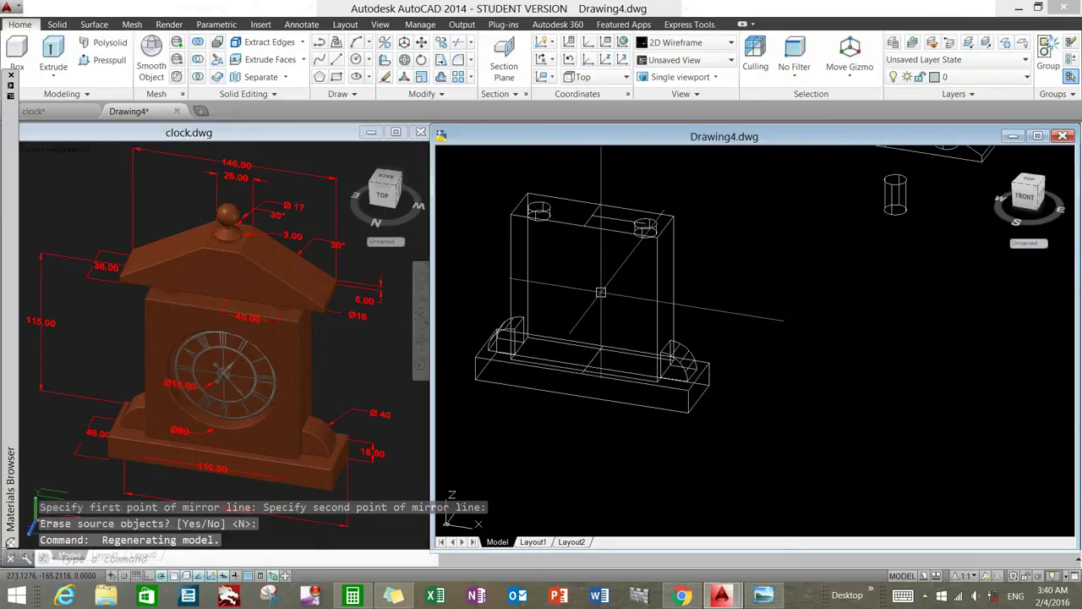
middle_drag(729, 232, 614, 309)
scroll(811, 269, up, 2)
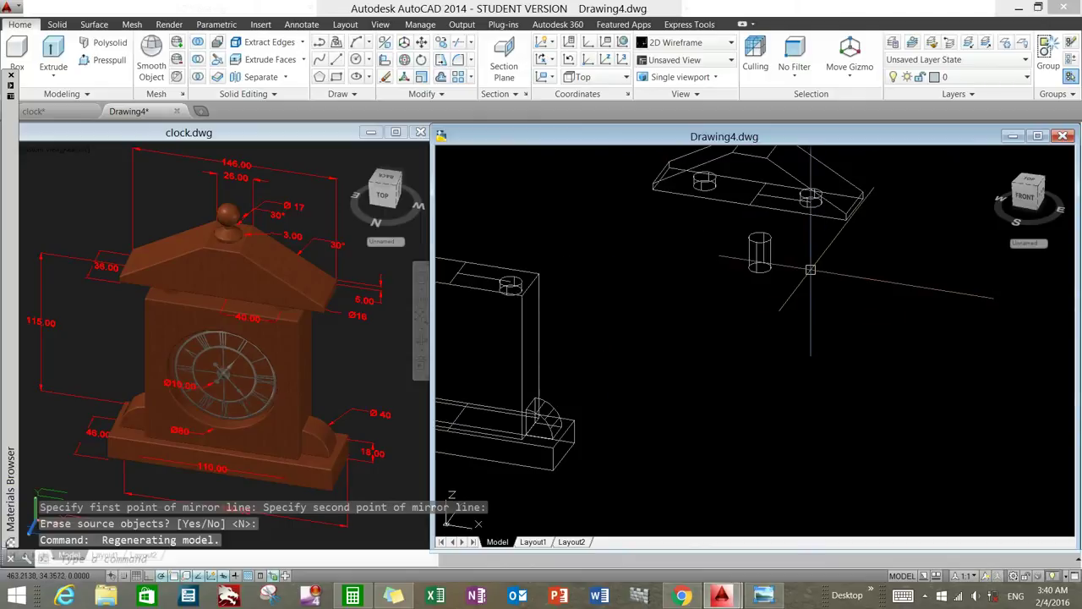
Step: Move the loose peg cylinder so its base snaps to the centre of the body's top hole
click(770, 270)
right_click(818, 269)
click(850, 356)
scroll(761, 270, up, 4)
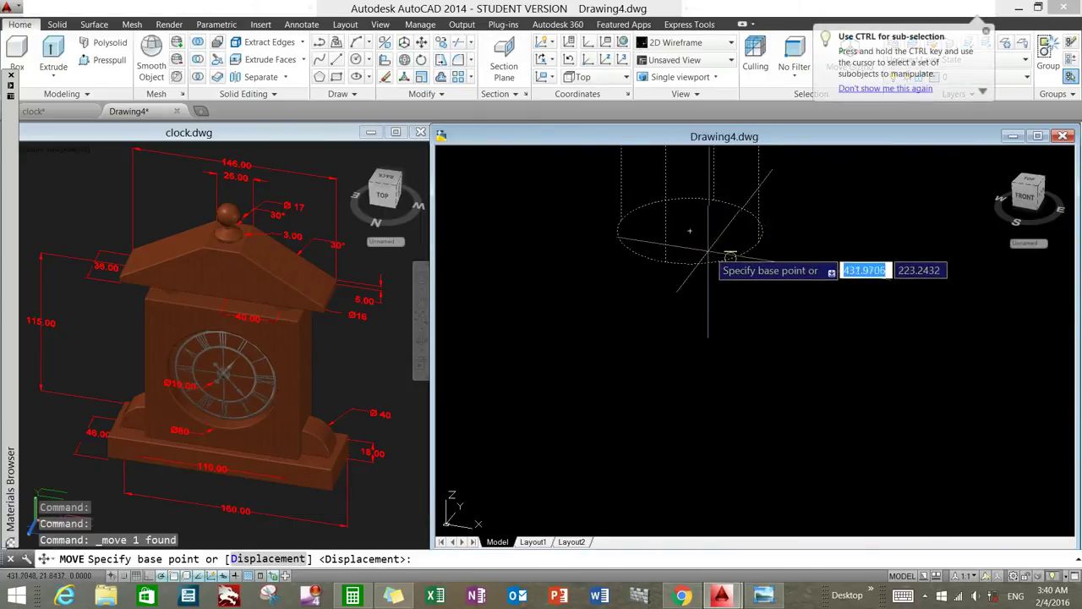
click(690, 230)
scroll(668, 271, down, 3)
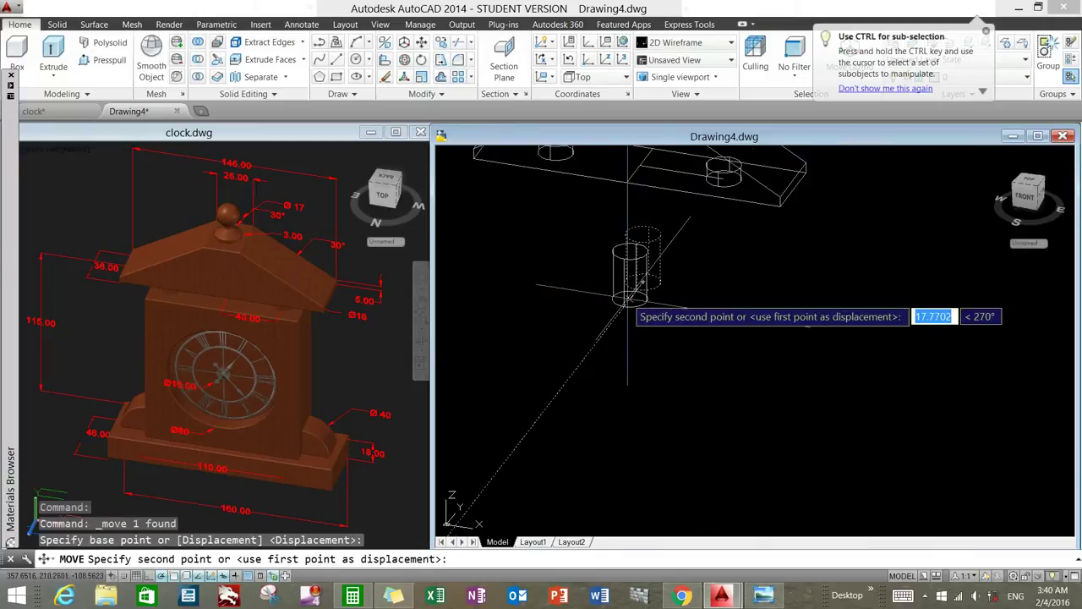
scroll(591, 296, up, 5)
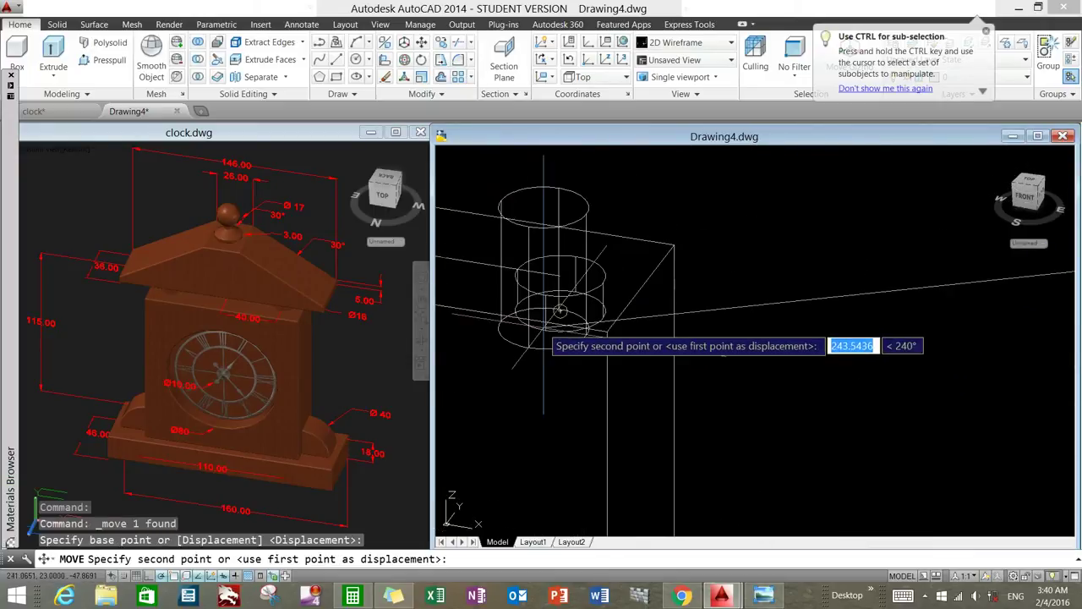
shift+right_click(668, 242)
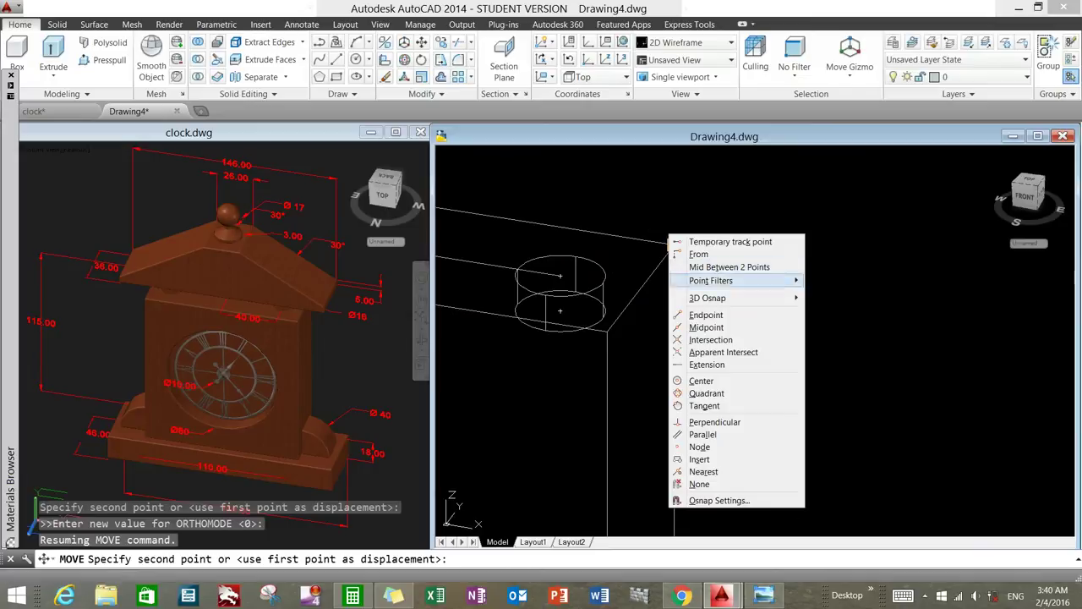
click(702, 380)
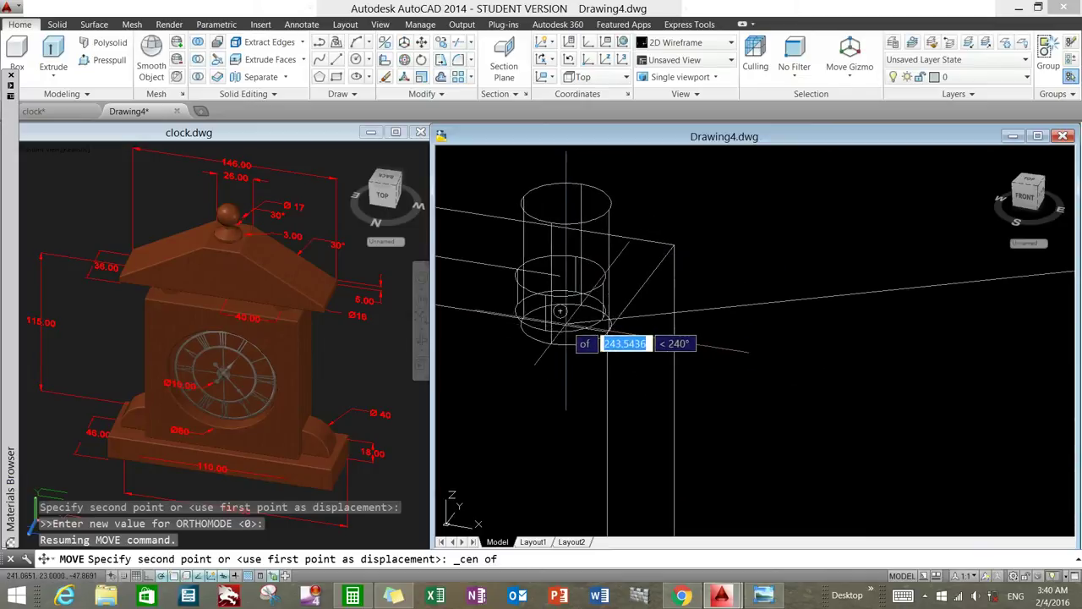
click(585, 318)
click(584, 318)
scroll(585, 318, down, 5)
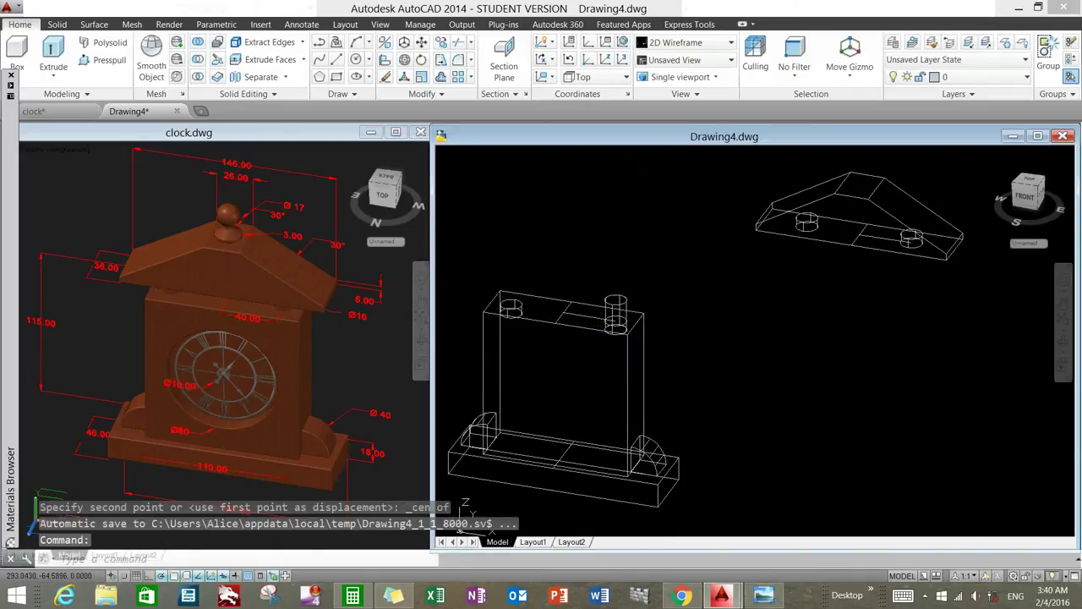
Step: Start mirroring the peg cylinder, then cancel the mirror
text(mi)
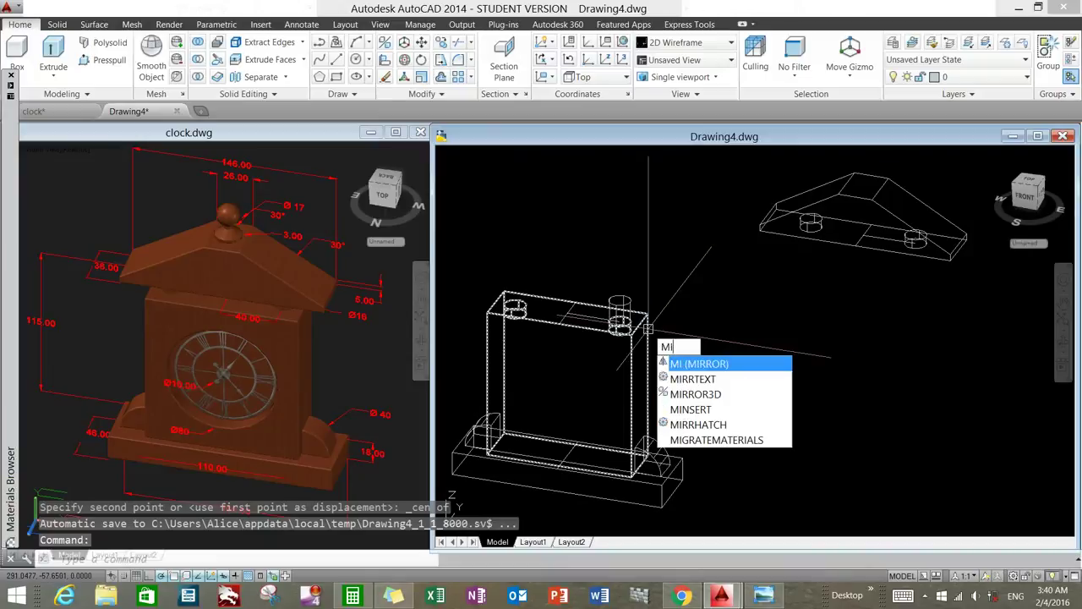
key(Return)
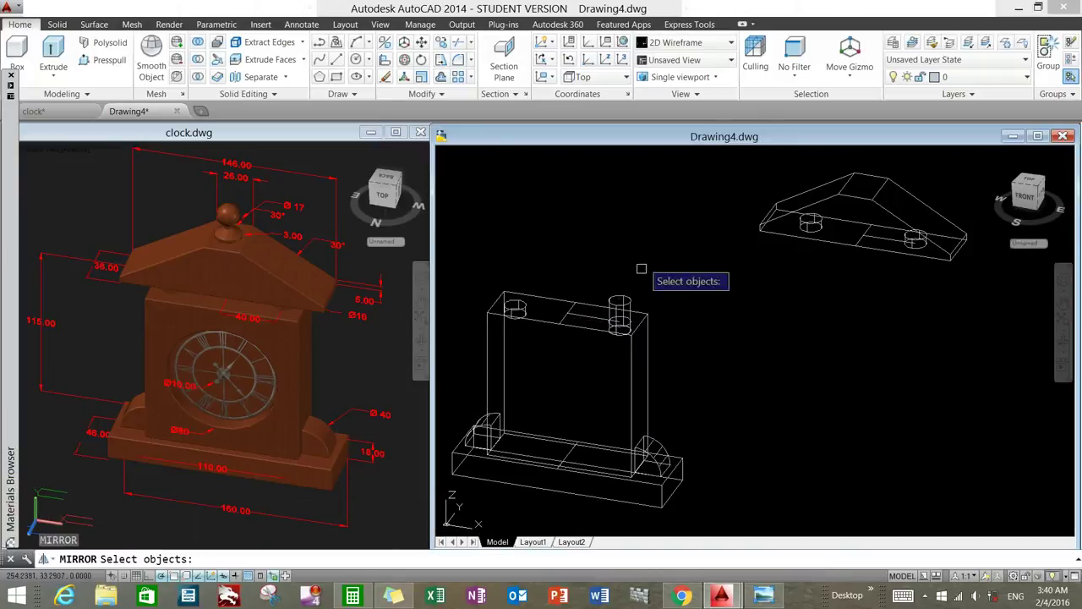
click(631, 301)
key(Return)
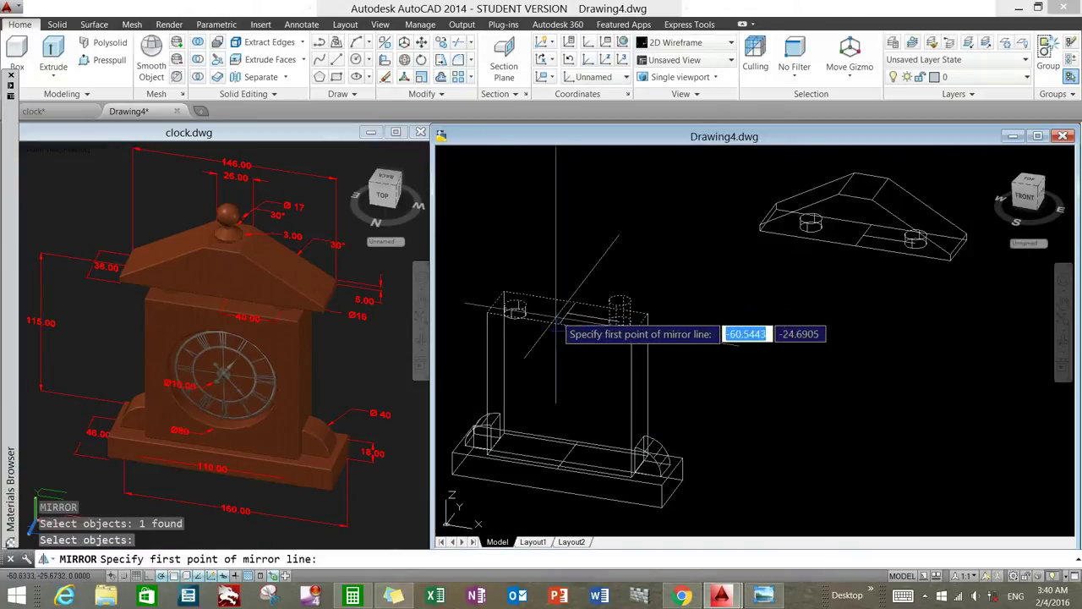
click(591, 323)
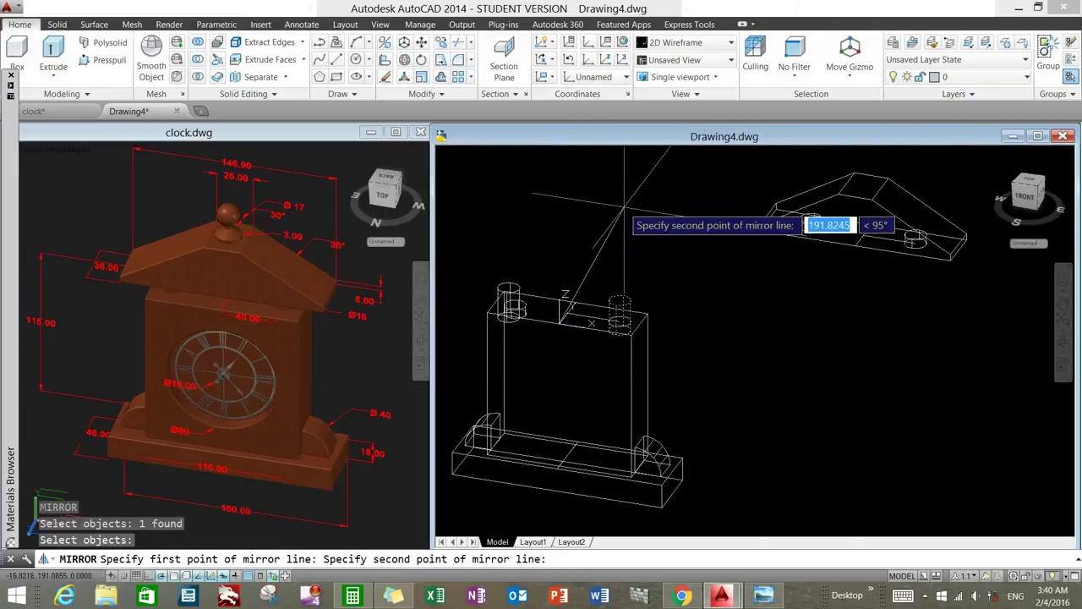
key(Escape)
scroll(630, 297, up, 5)
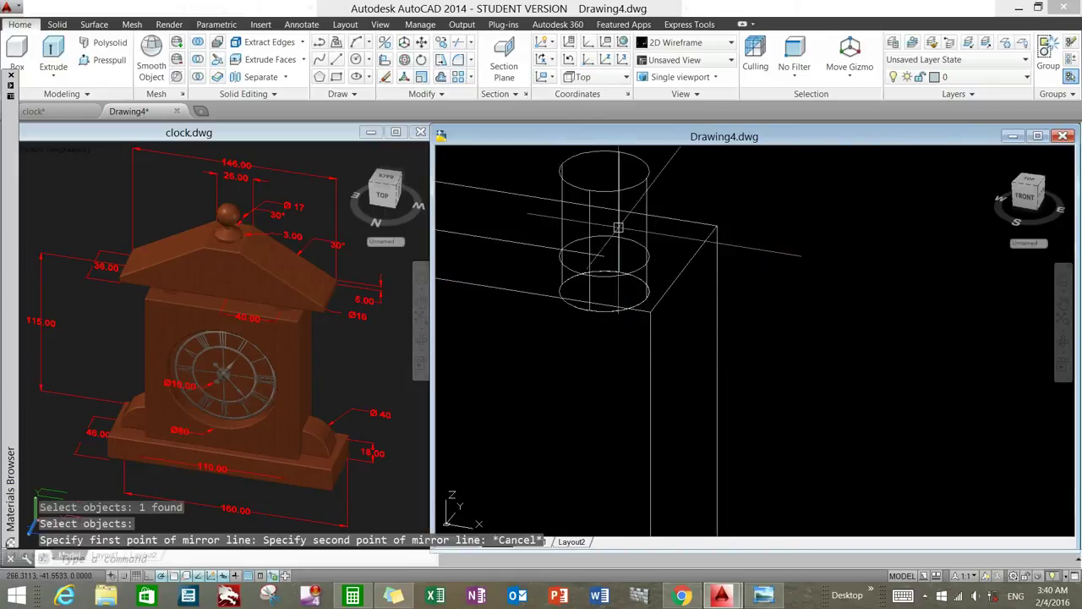
Step: Copy the peg cylinder into the body's other top hole, then zoom out over the whole model
click(607, 189)
right_click(815, 197)
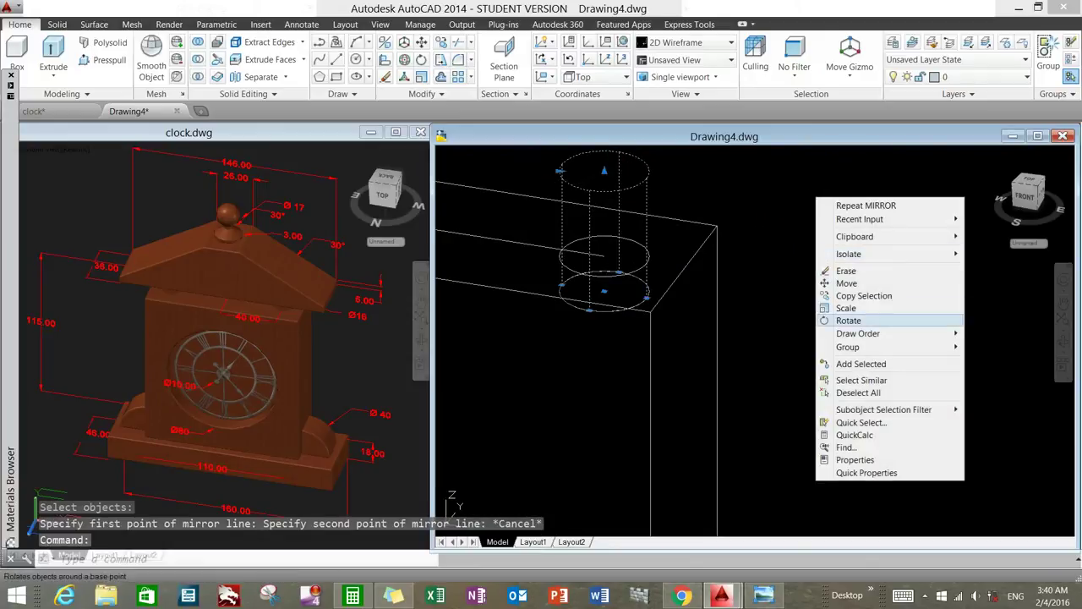
click(846, 294)
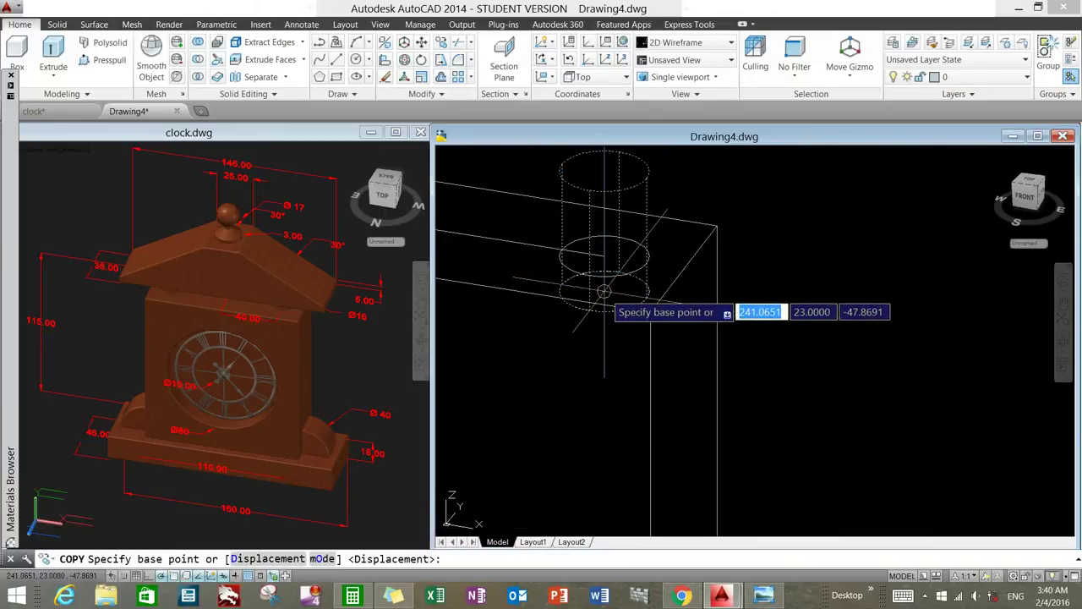
click(599, 310)
scroll(604, 339, down, 3)
scroll(761, 330, down, 2)
scroll(689, 317, up, 2)
scroll(643, 296, up, 3)
click(643, 266)
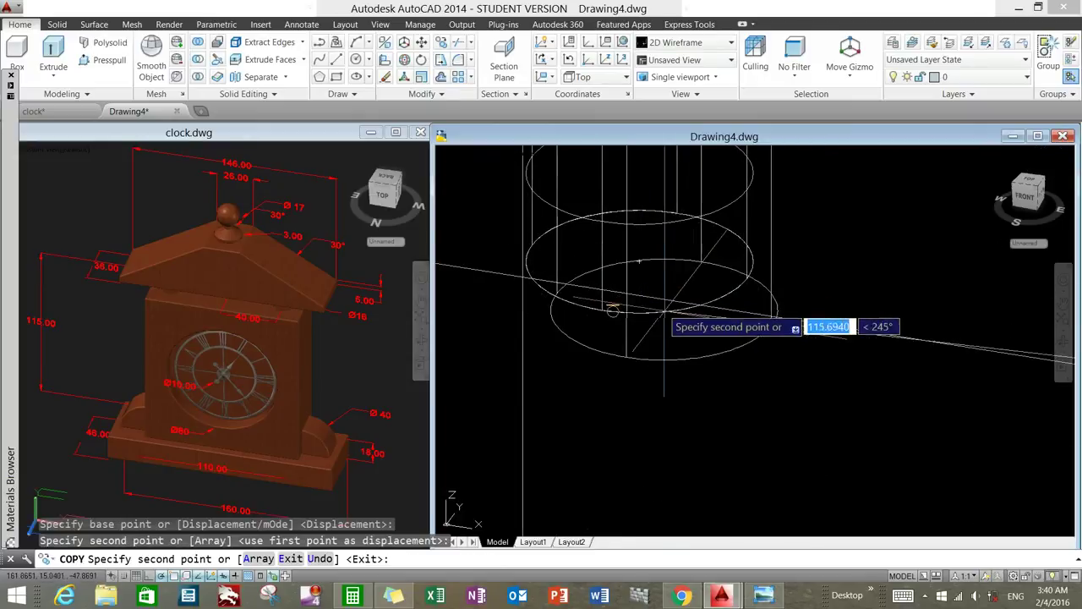
right_click(694, 338)
click(713, 347)
scroll(712, 336, down, 3)
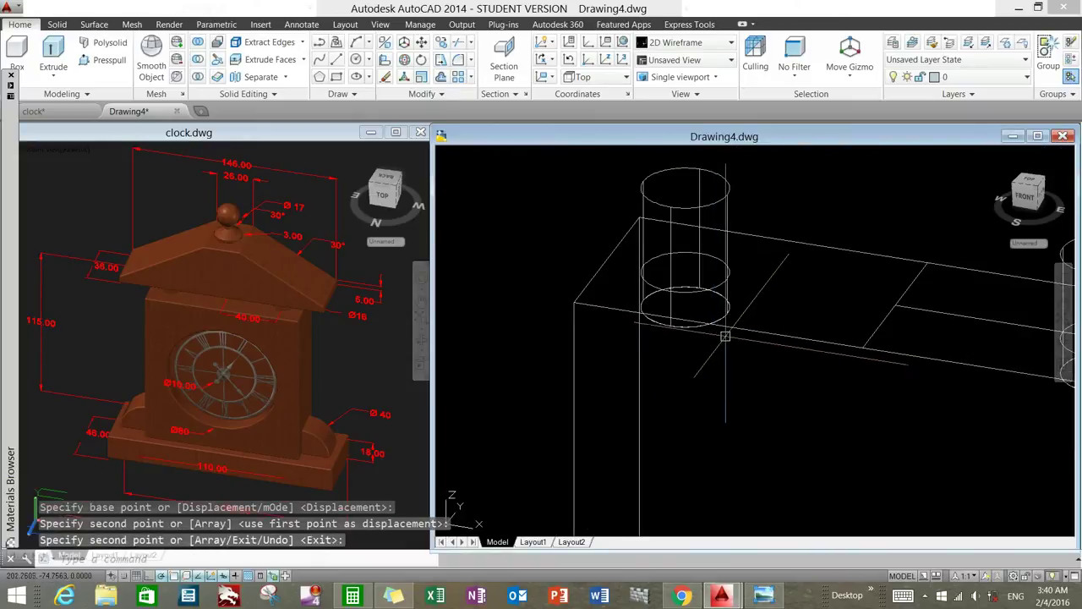
shift+middle_drag(713, 335, 761, 321)
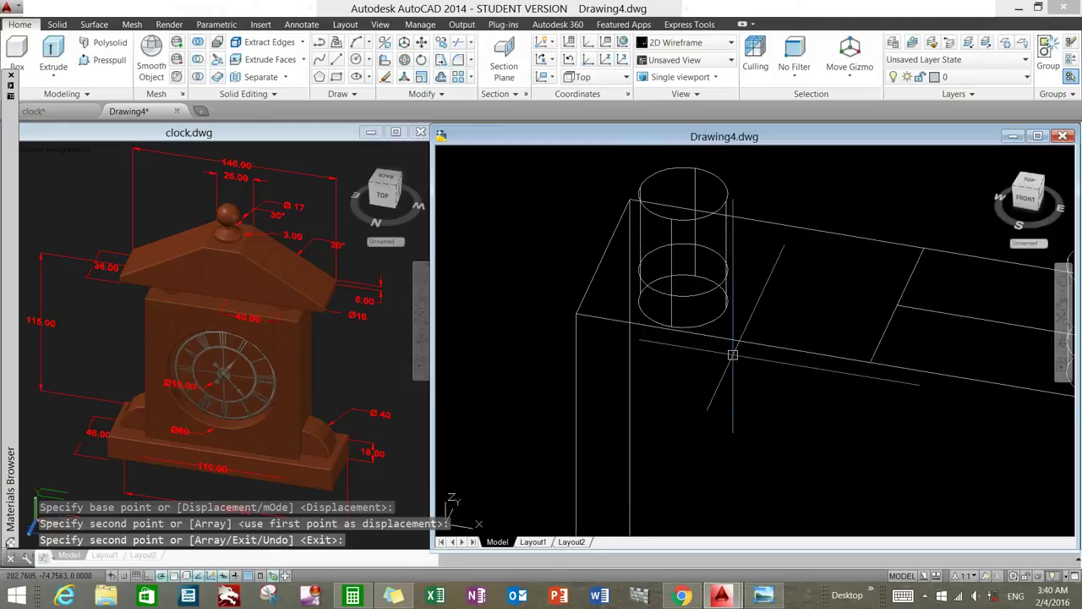
scroll(725, 358, down, 5)
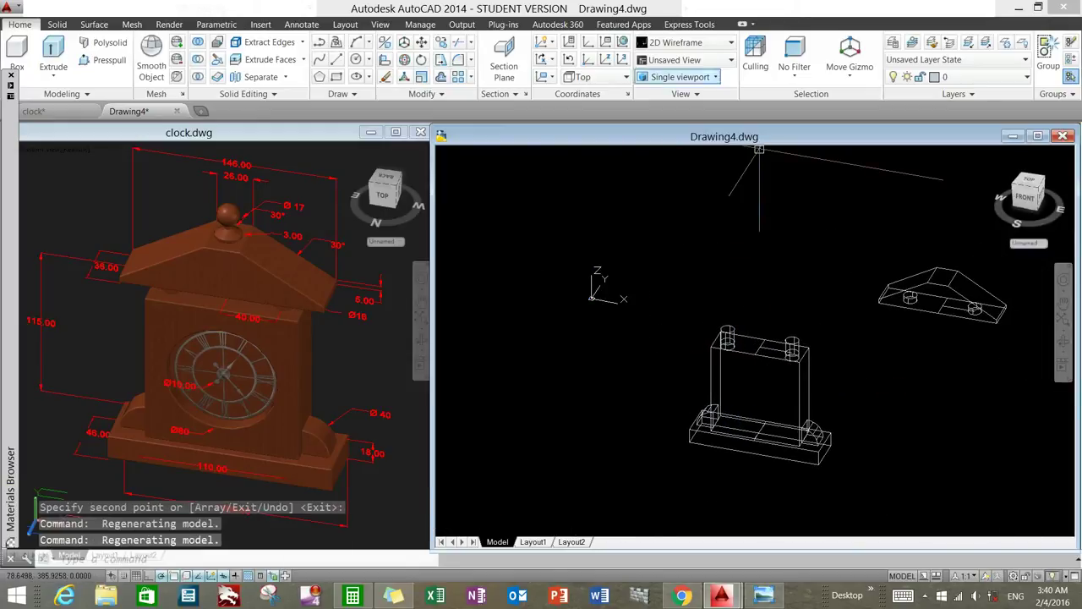
click(685, 42)
click(663, 122)
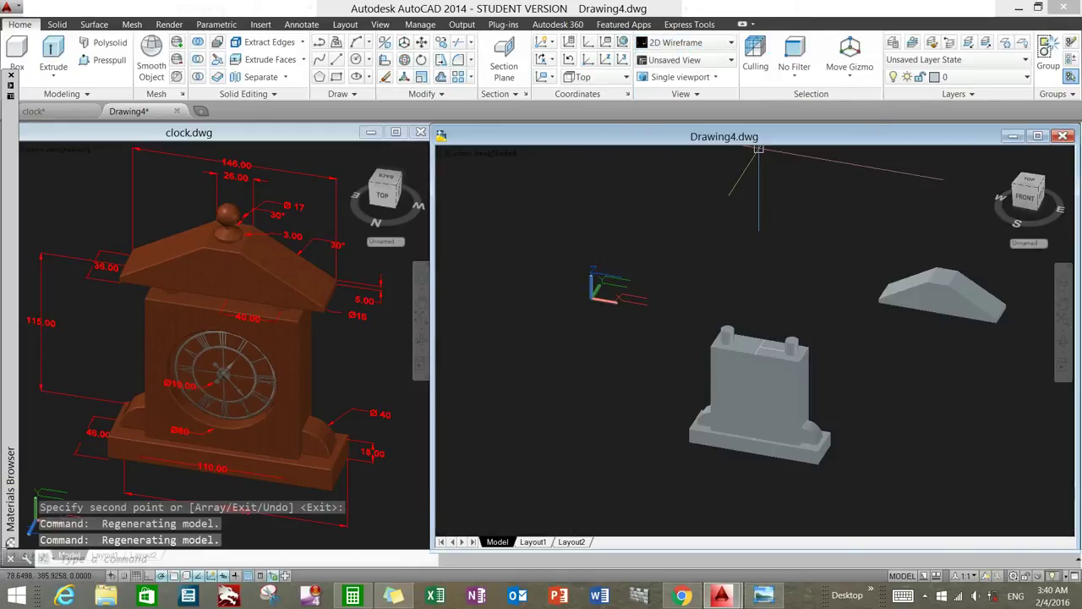
shift+middle_drag(854, 245, 871, 254)
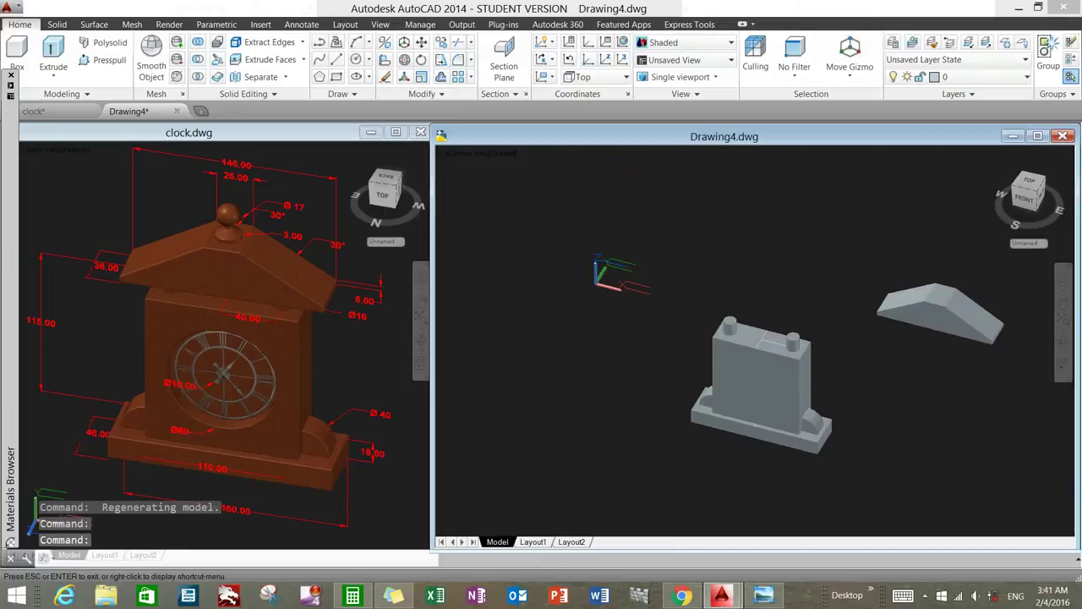
click(685, 42)
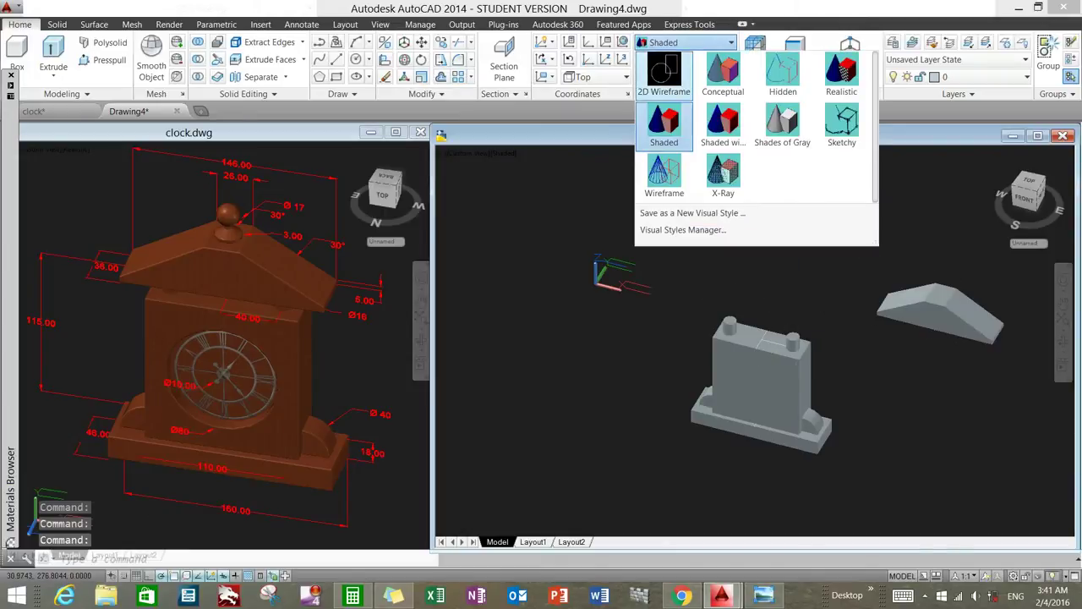
click(668, 69)
scroll(735, 351, up, 1)
scroll(735, 351, up, 5)
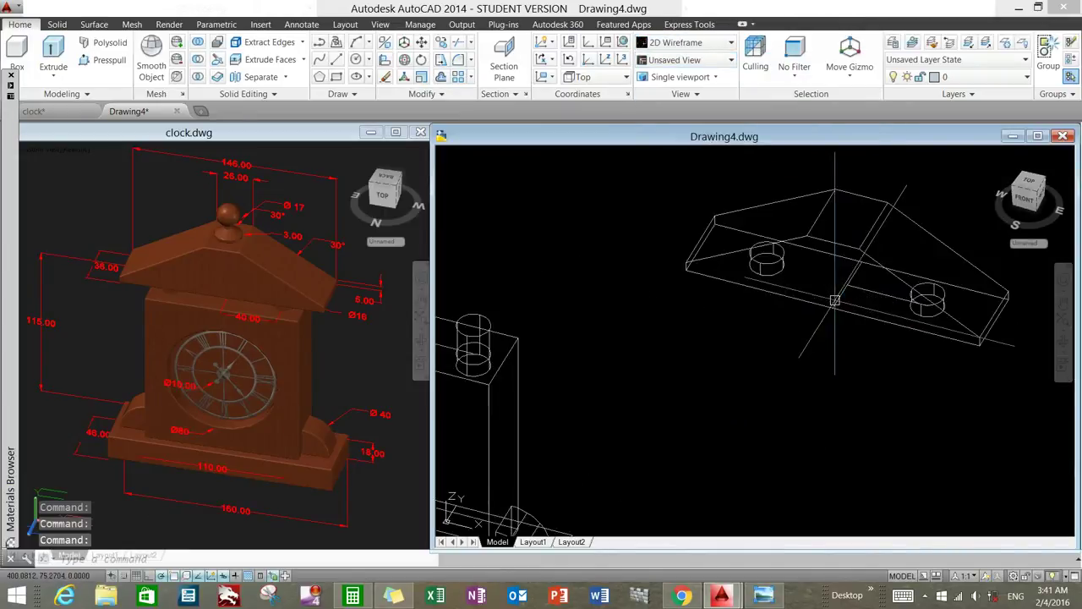
Step: Move the roof up onto the top of the clock body
right_click(695, 316)
click(728, 118)
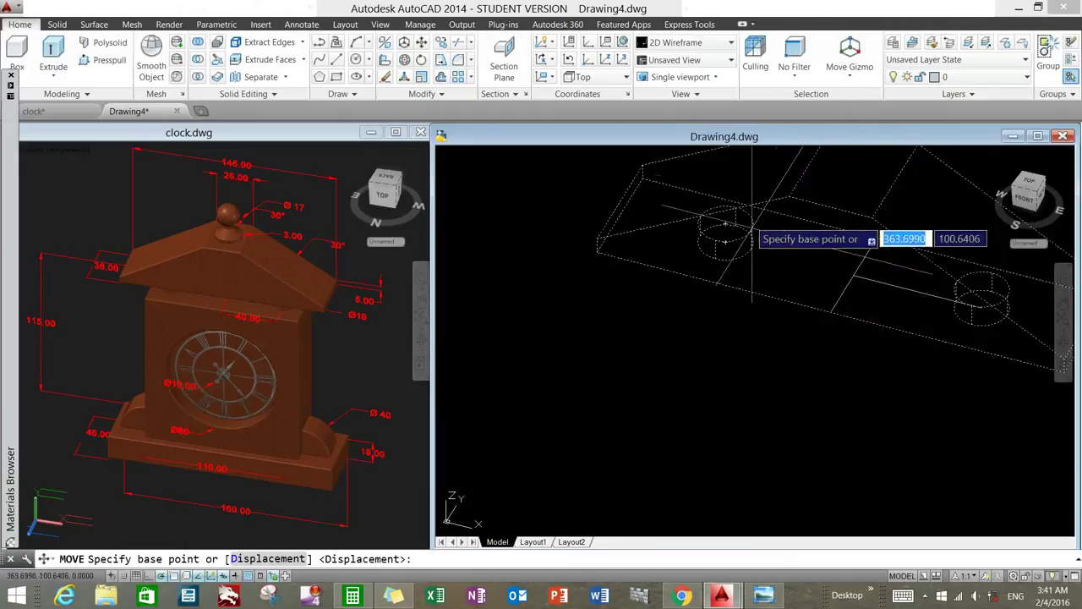
click(725, 241)
scroll(607, 300, down, 2)
scroll(607, 301, up, 2)
scroll(846, 254, up, 2)
scroll(910, 229, up, 2)
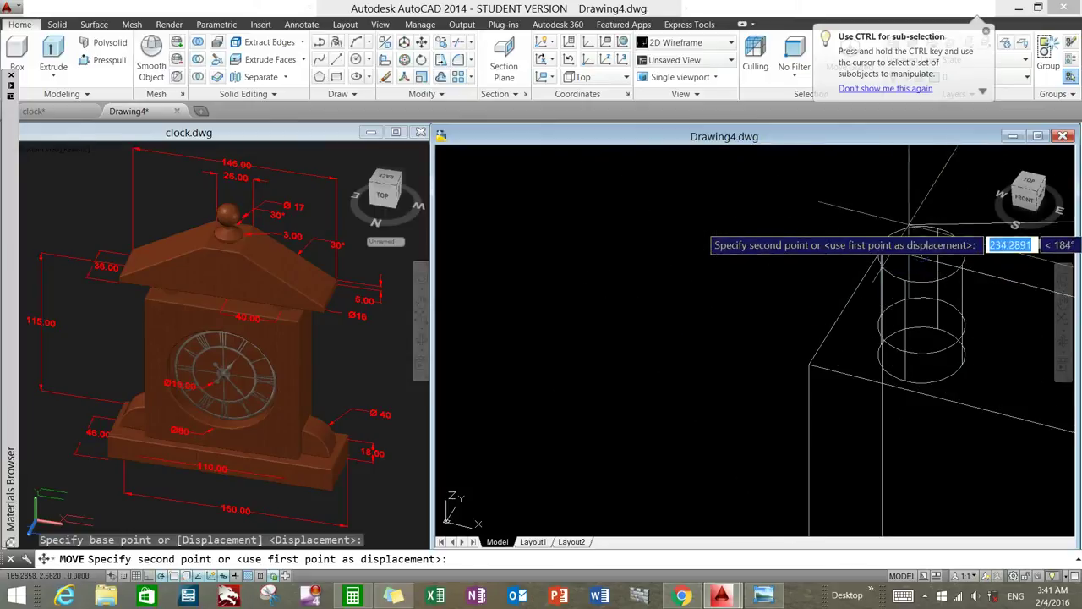
middle_drag(910, 229, 668, 207)
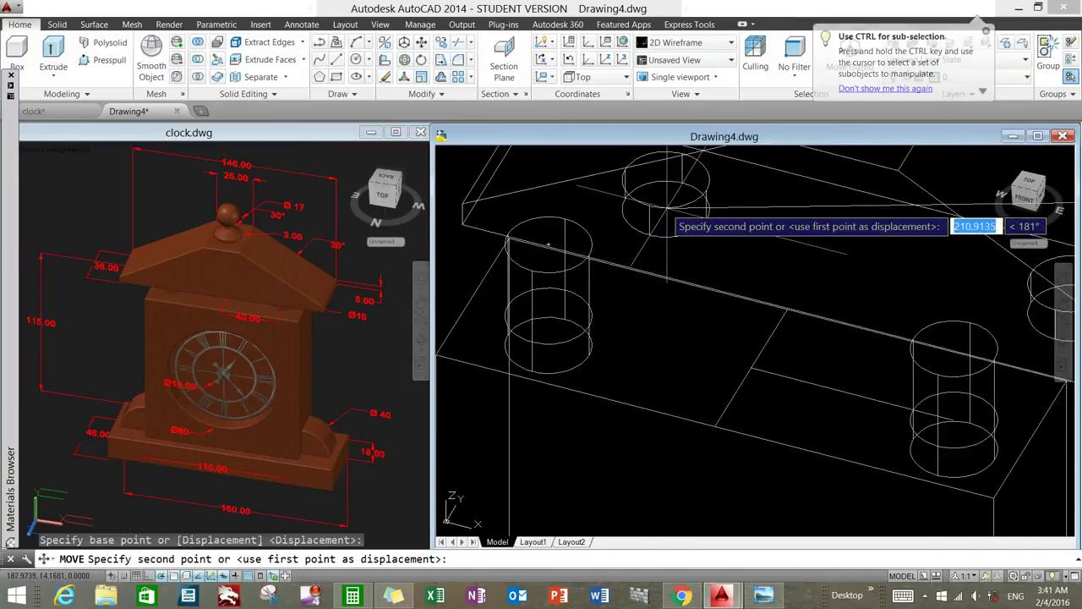
scroll(668, 210, down, 3)
scroll(668, 209, down, 2)
click(744, 204)
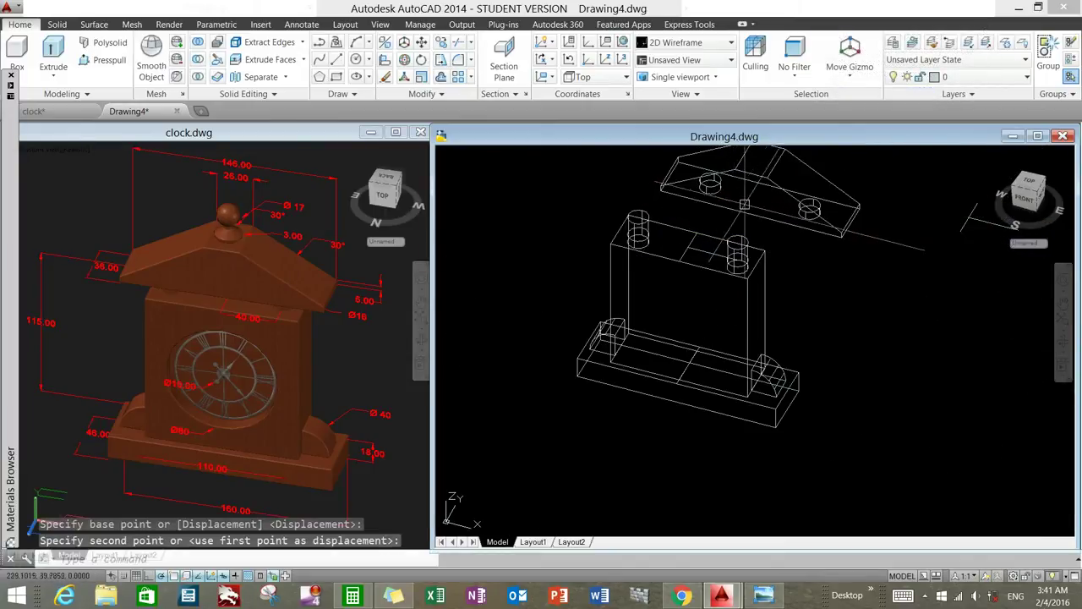
scroll(744, 204, up, 2)
middle_drag(744, 205, 712, 253)
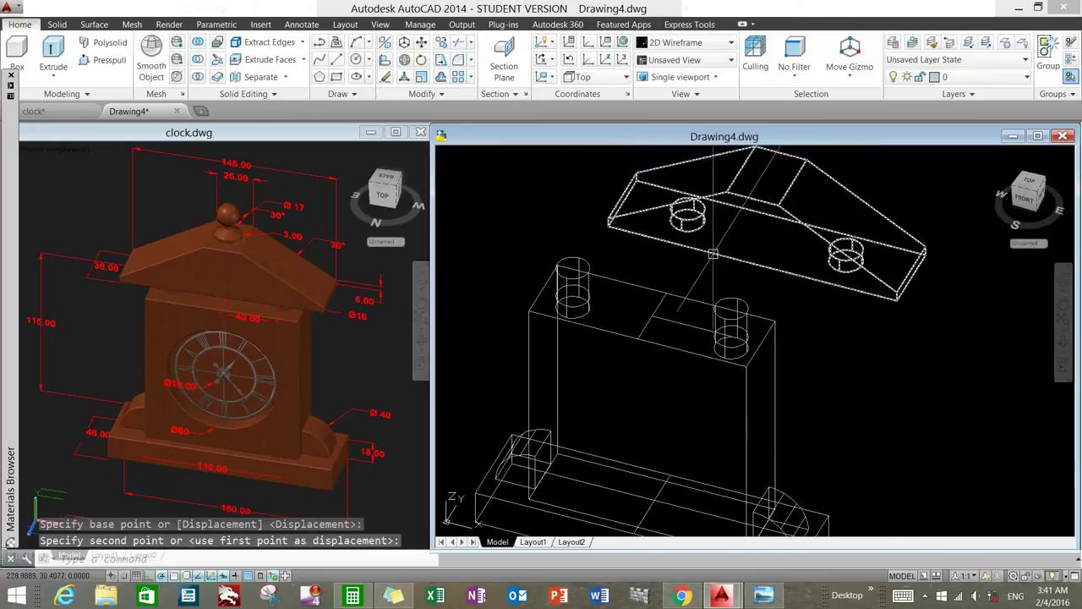
Step: Move the roof again so its peg hole seats onto the body's peg
click(712, 253)
right_click(728, 240)
click(758, 324)
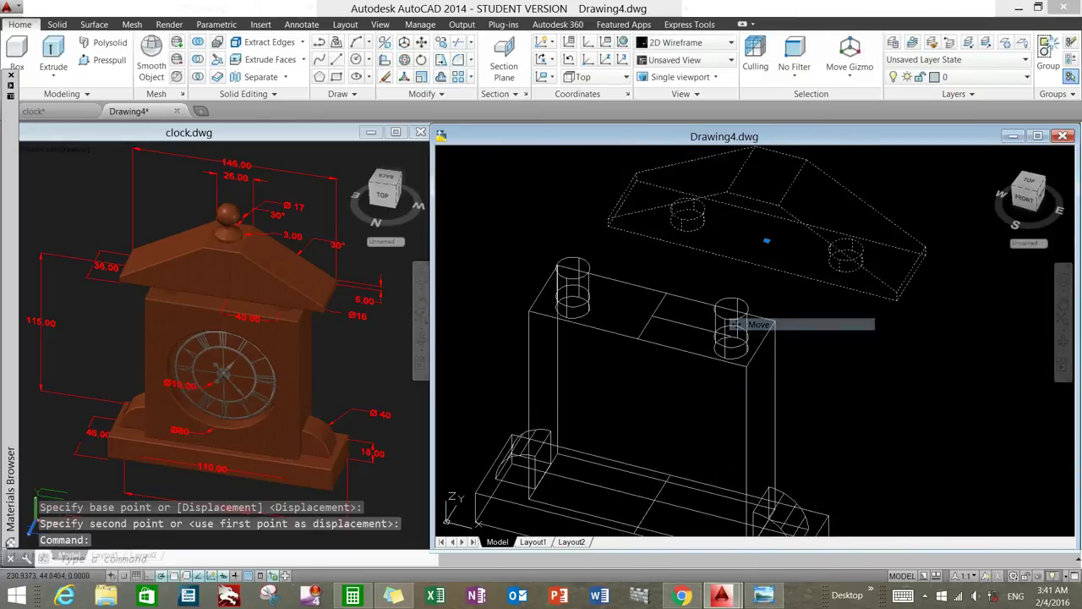
click(687, 207)
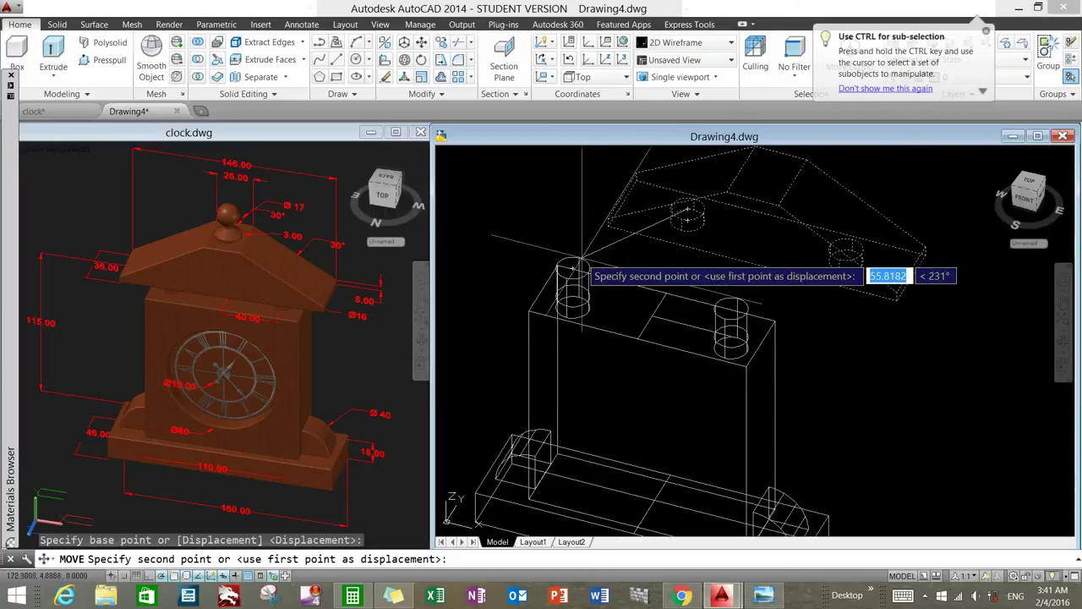
click(566, 268)
Step: Check the fit from the Front view, then delete the two stray objects
click(1025, 199)
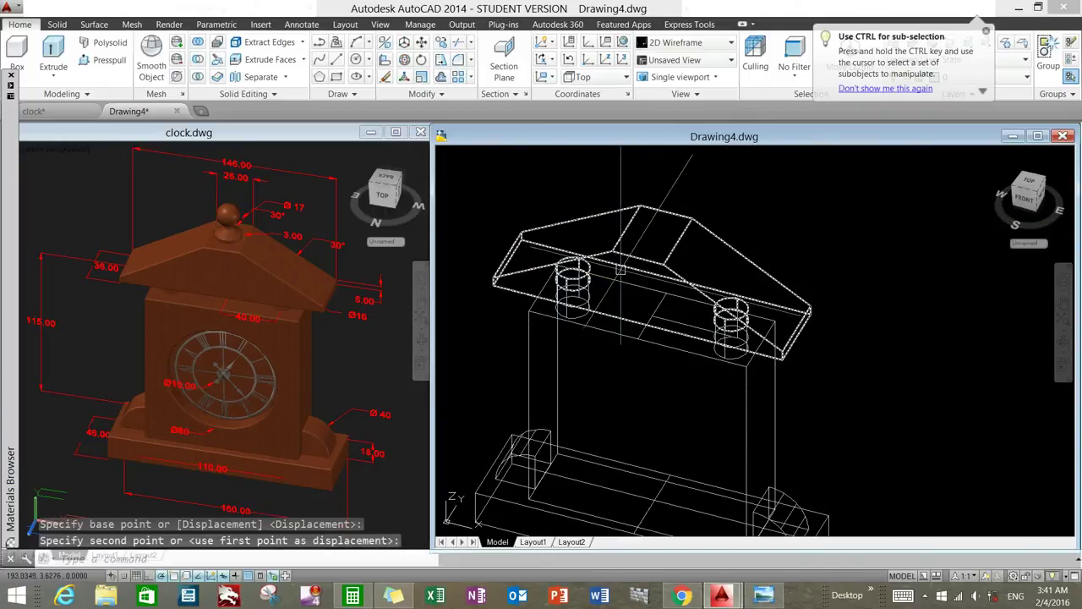
click(1041, 178)
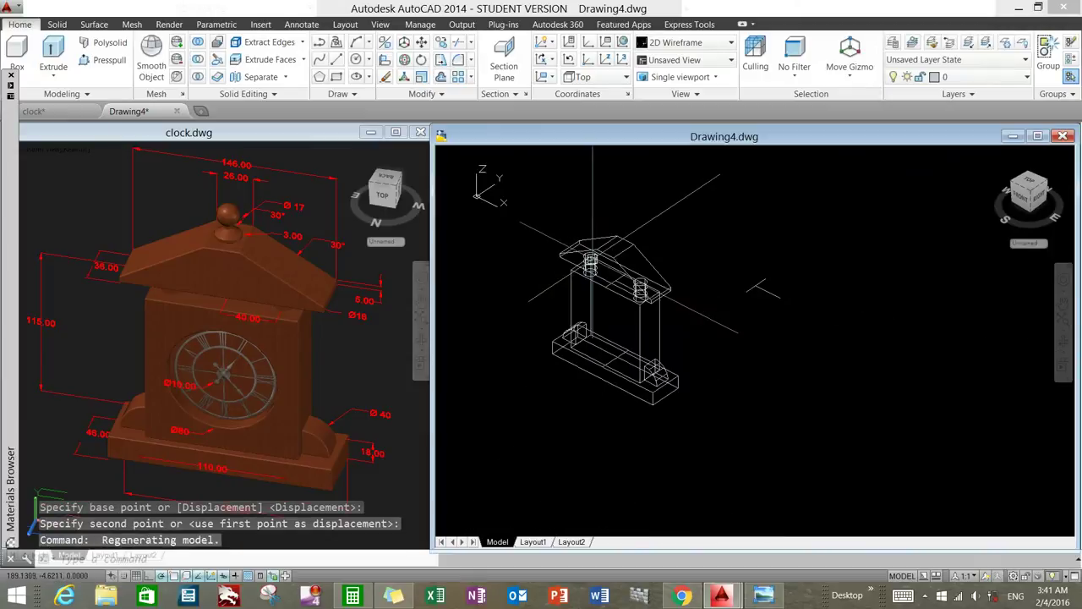
click(758, 274)
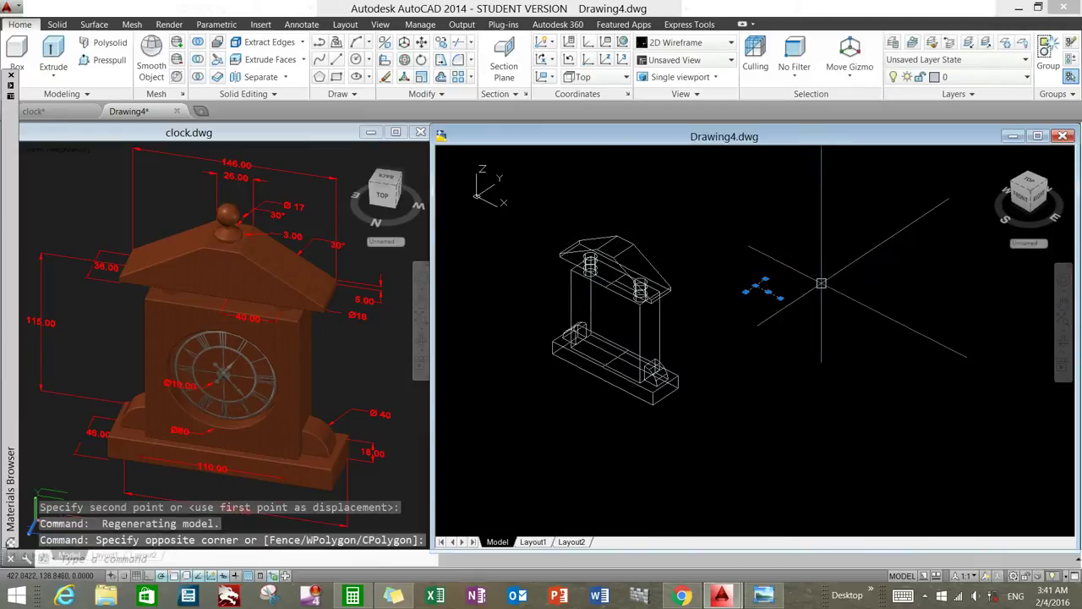
key(Delete)
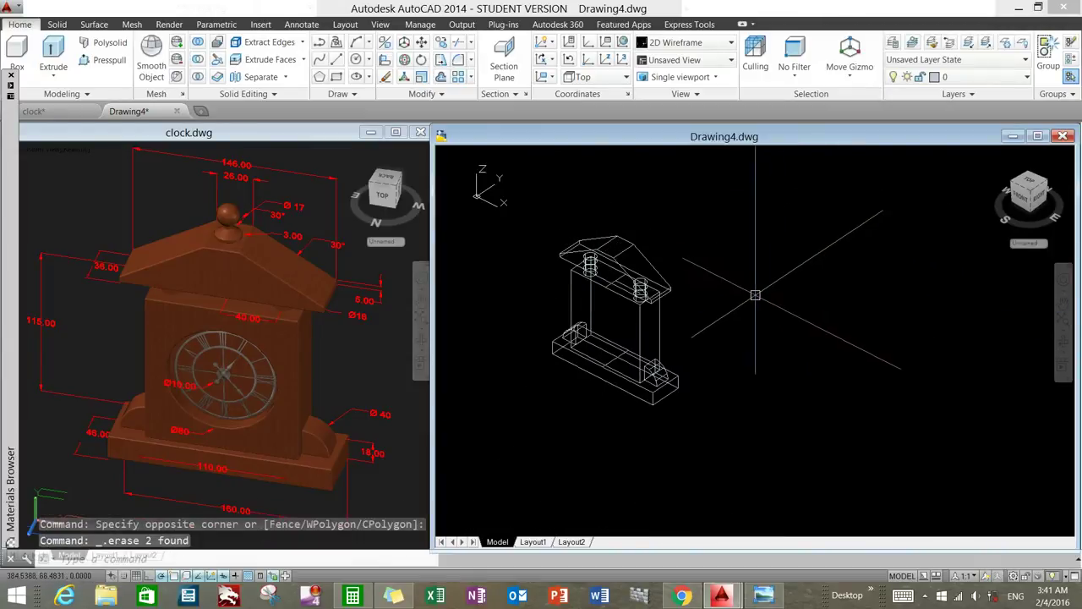
shift+middle_drag(755, 295, 765, 278)
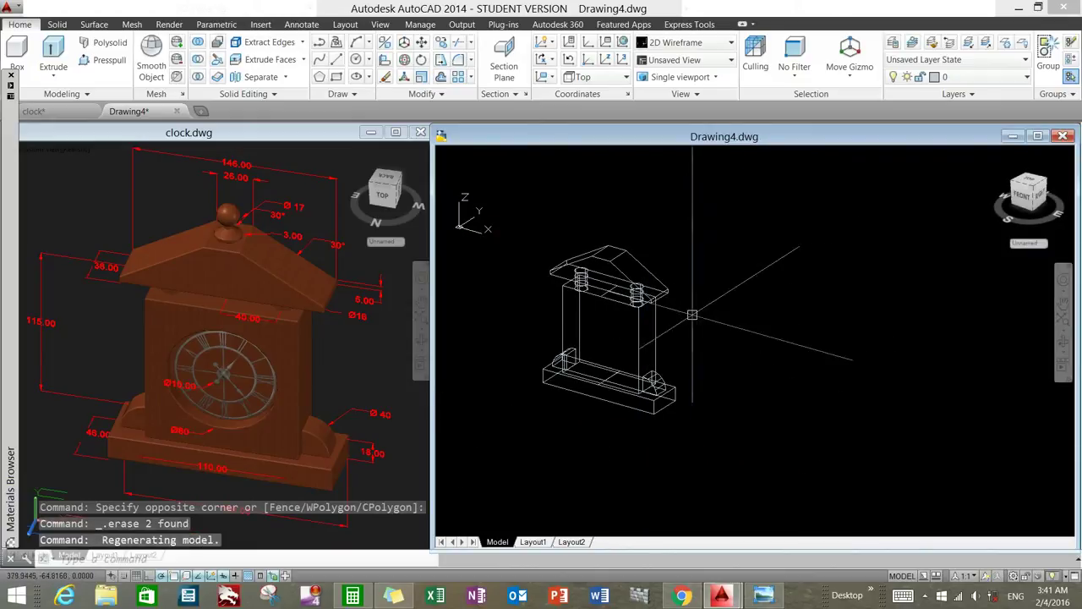
Step: Create the finial sphere with a diameter of 17 above the roof
click(16, 70)
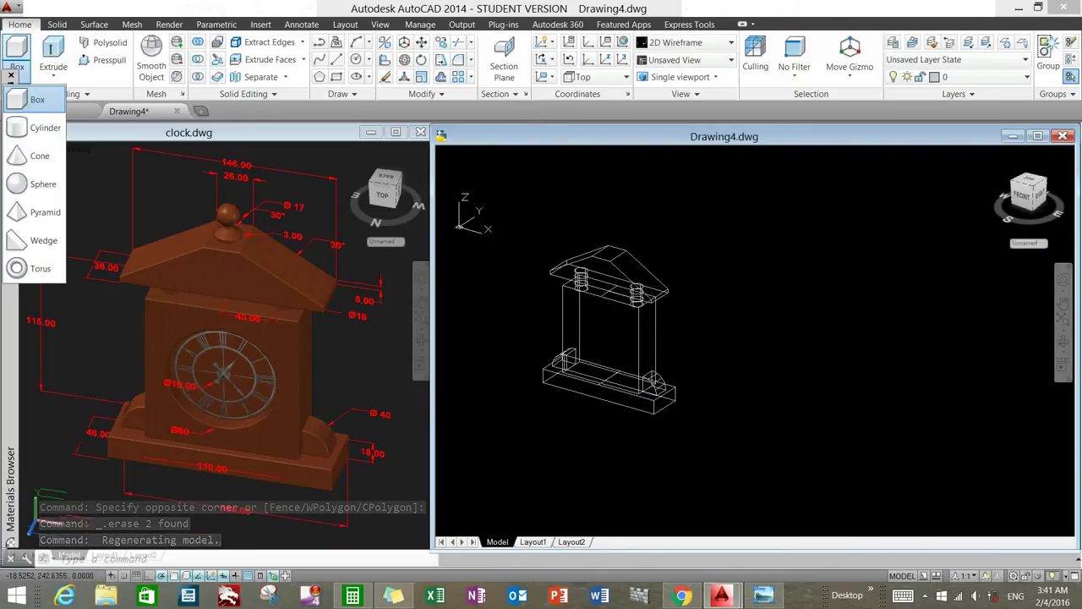
click(34, 184)
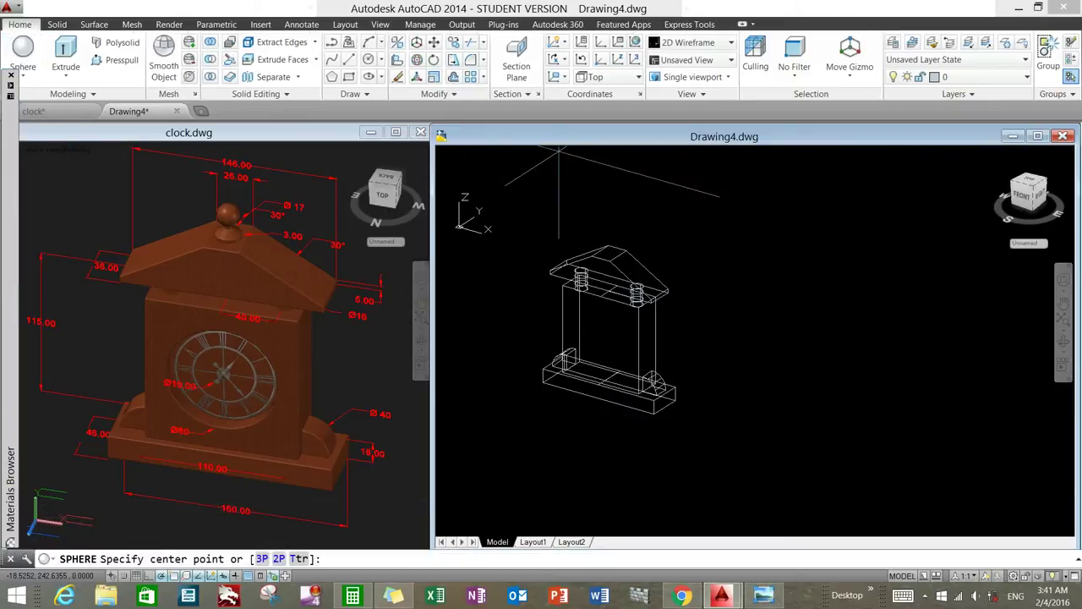
click(775, 286)
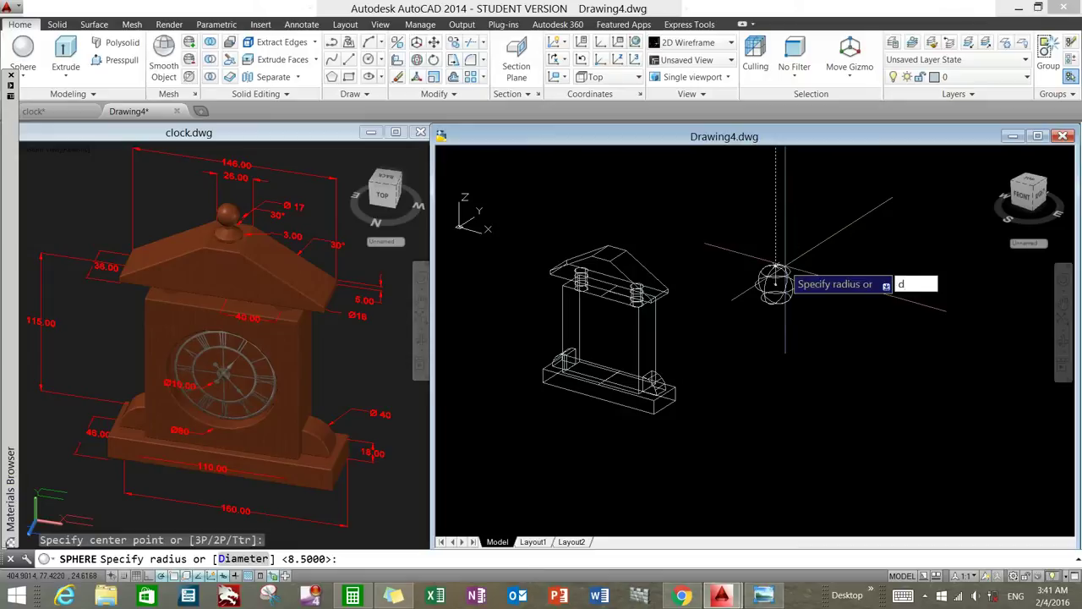
key(Return)
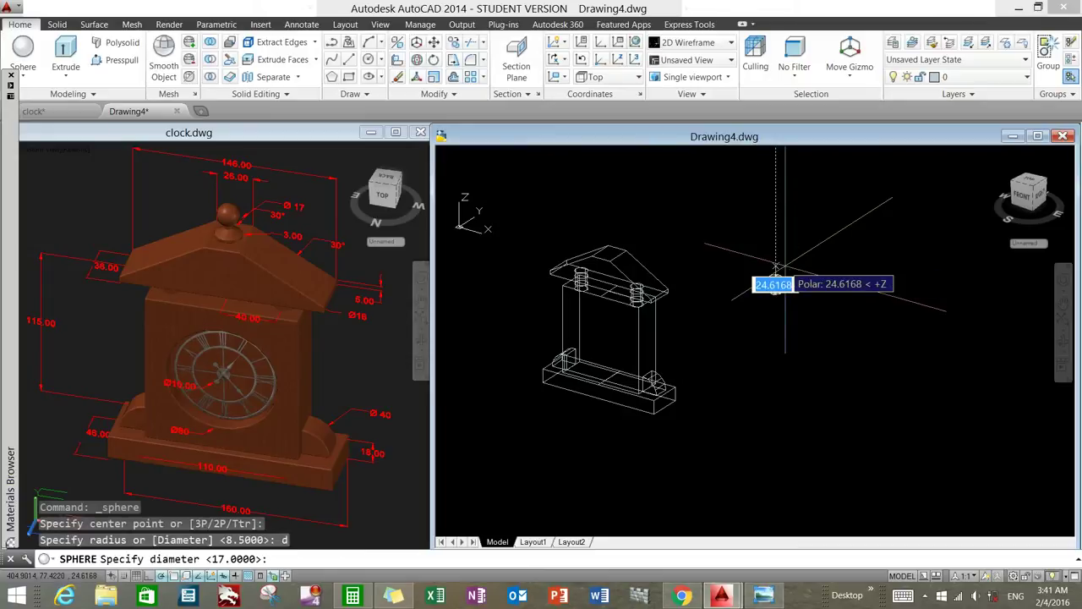
key(Return)
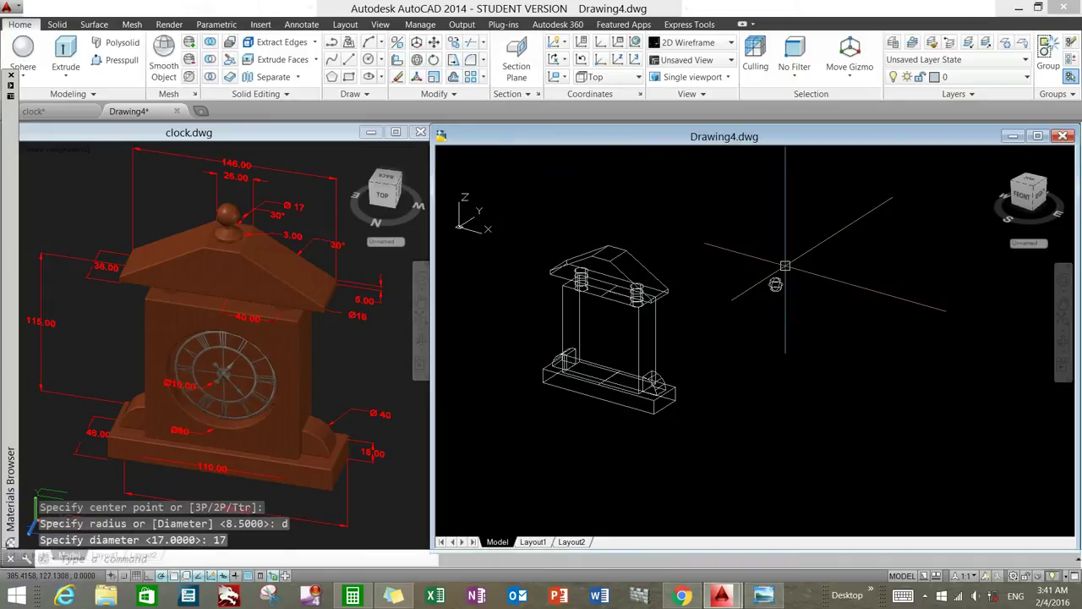
Step: Switch to the Front view and pan the clock left beside the reference picture
scroll(785, 266, up, 2)
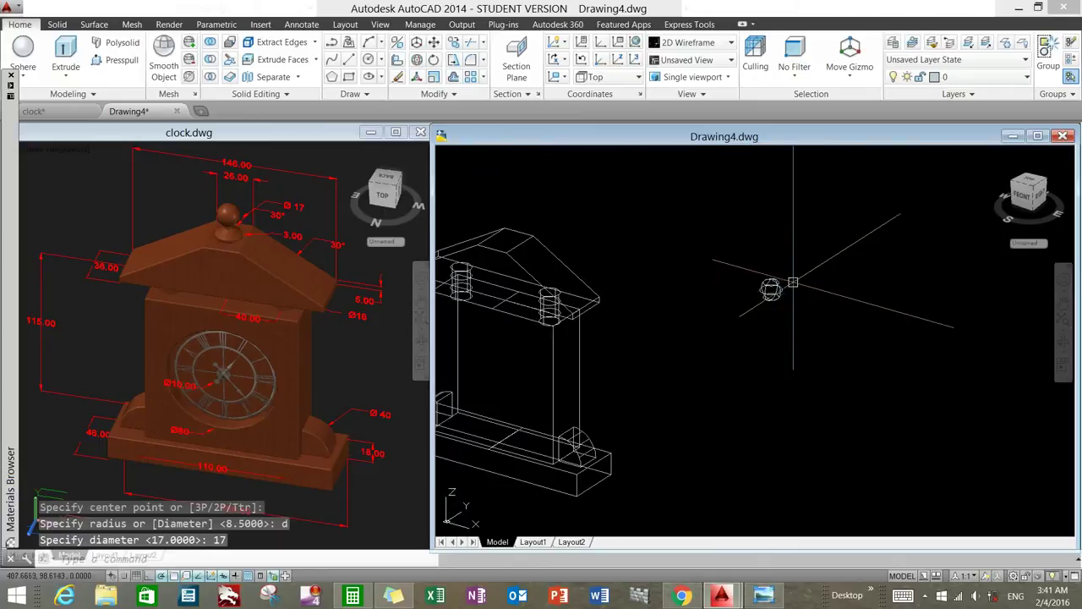
click(468, 153)
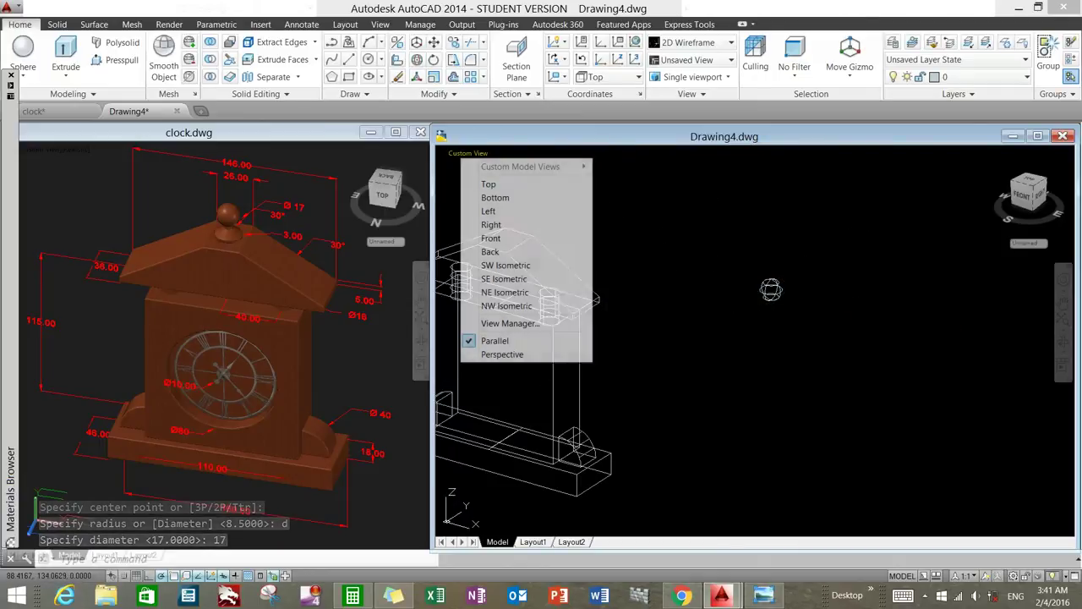
click(490, 238)
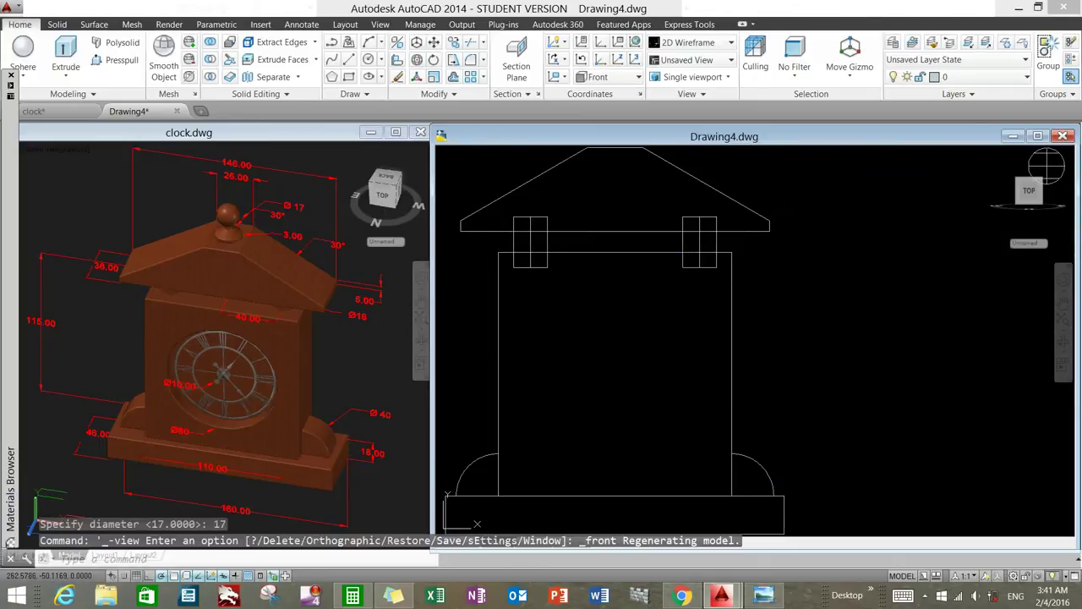
mouse_move(893, 200)
middle_down()
mouse_move(793, 310)
mouse_move(754, 218)
middle_up()
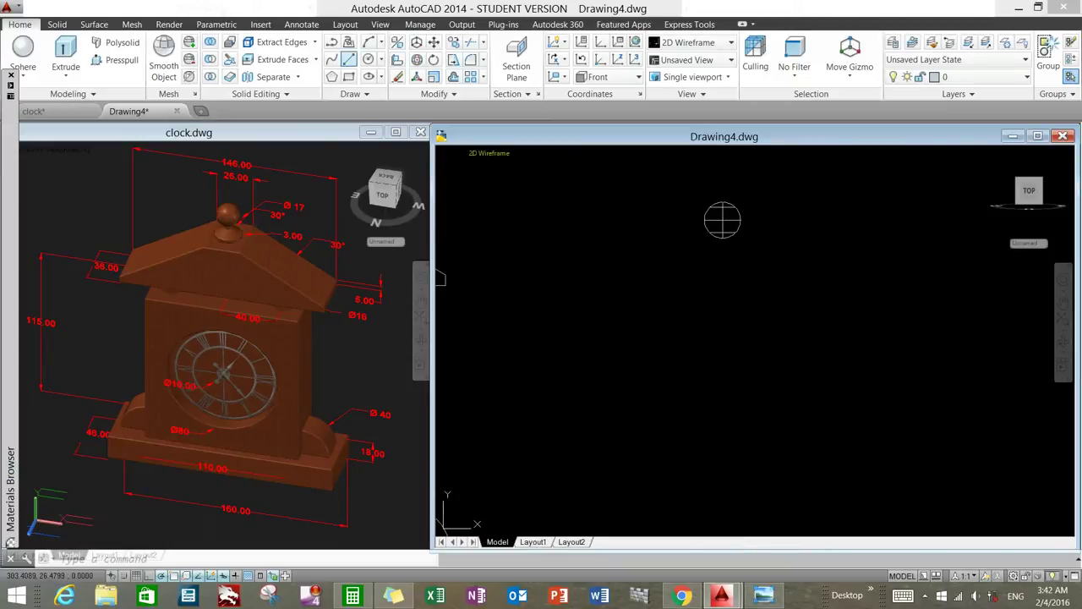
click(764, 595)
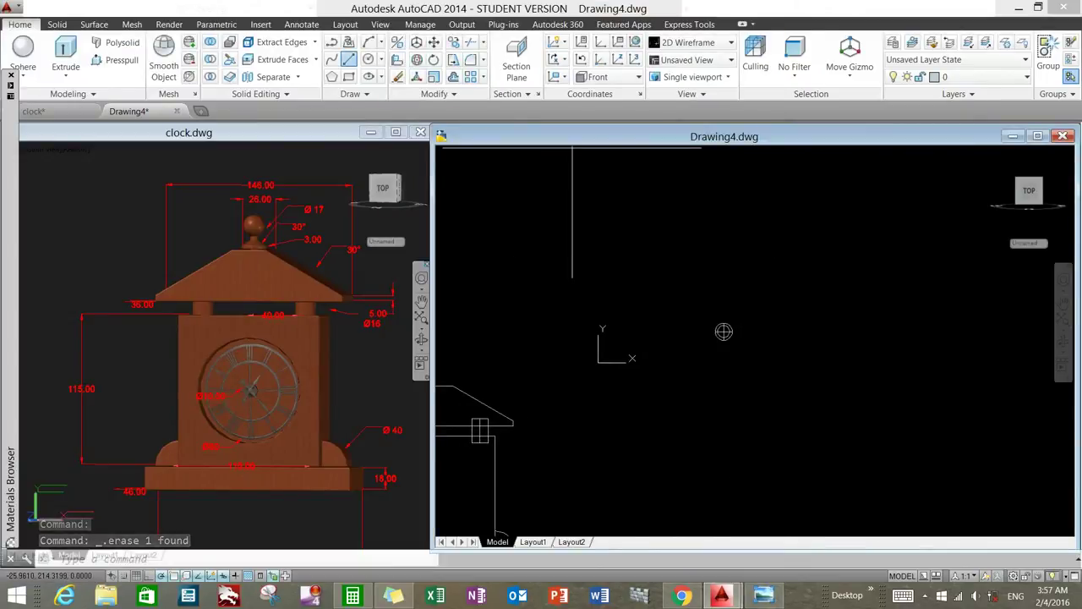
Step: Draw a 28-unit stem line down from the finial circle's centre
text(l)
key(Return)
scroll(724, 331, up, 3)
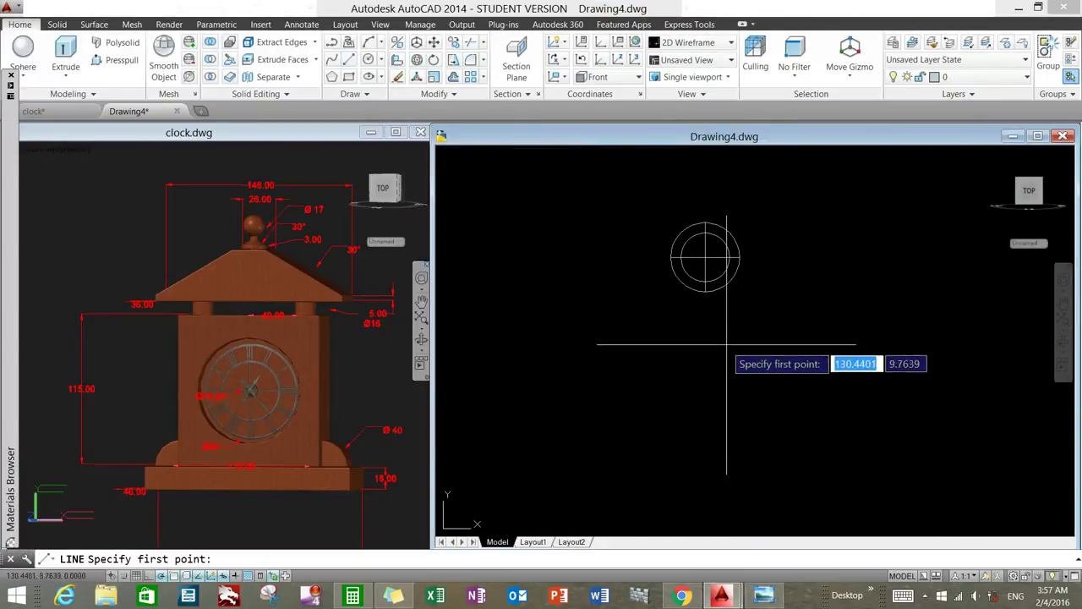
click(705, 257)
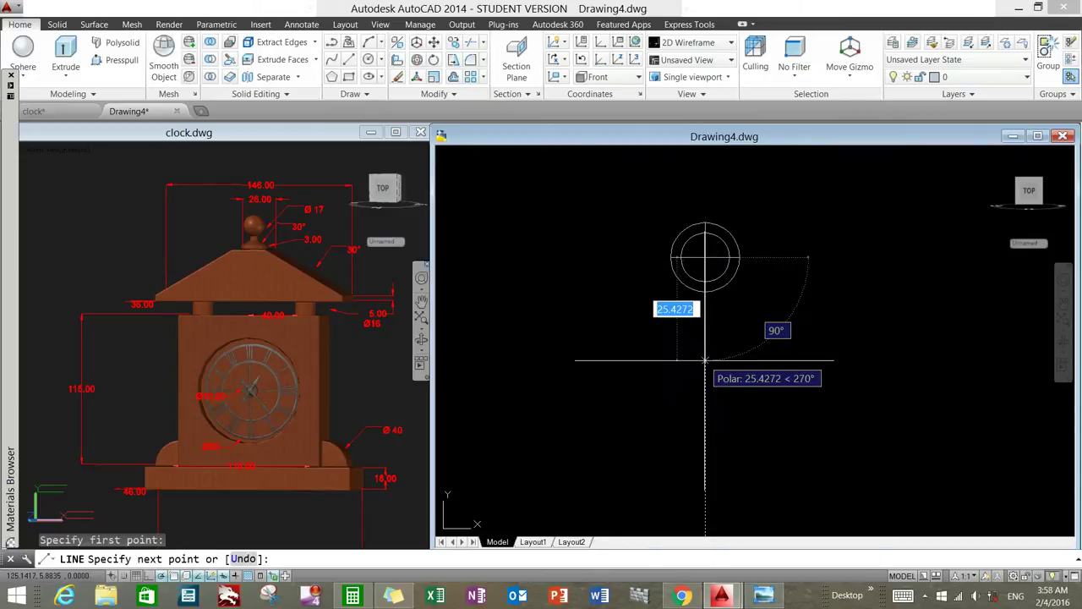
key(Return)
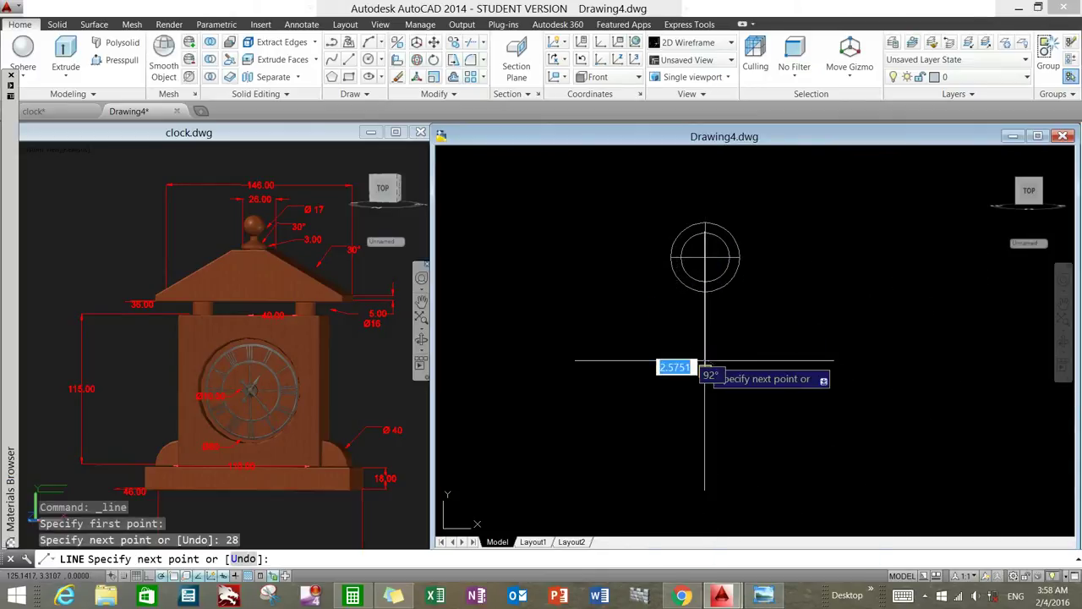
right_click(798, 306)
click(817, 311)
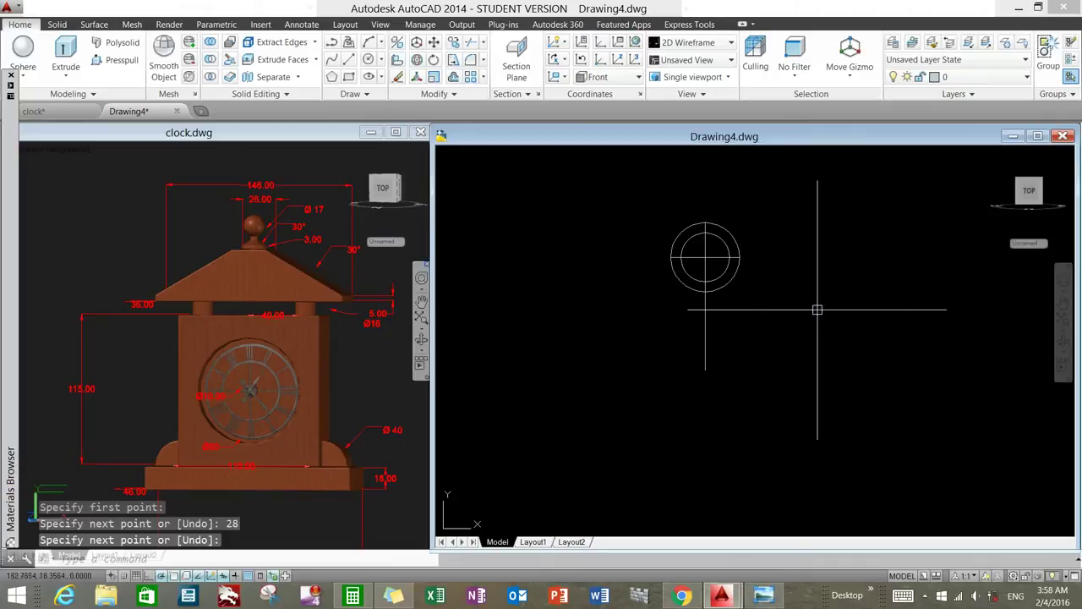
Step: Redefine the UCS Z axis, then start a diameter-6 circle at the stem's lower end
click(618, 59)
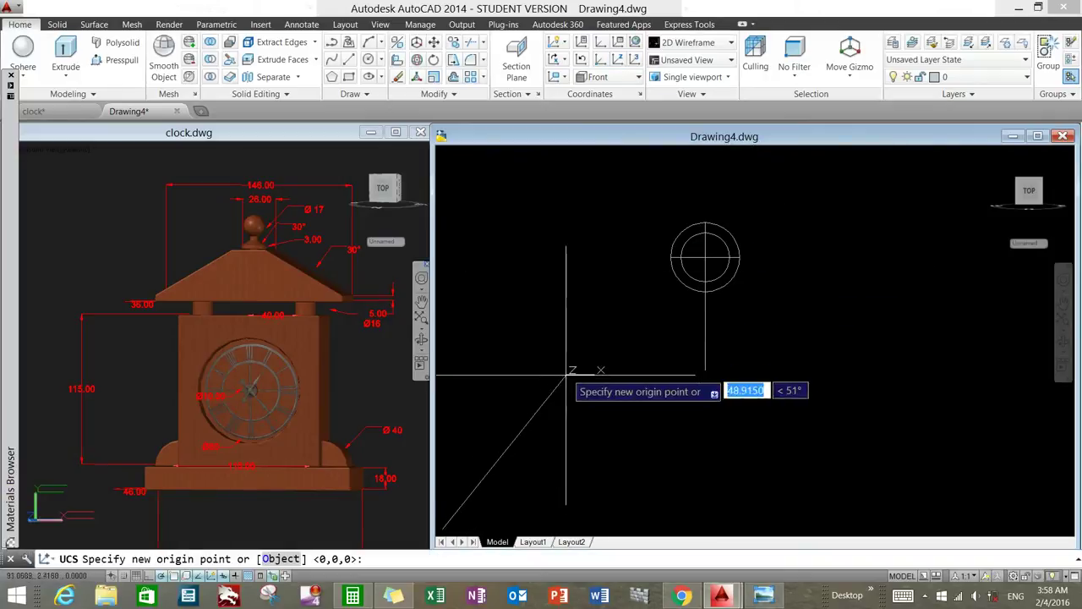
click(563, 379)
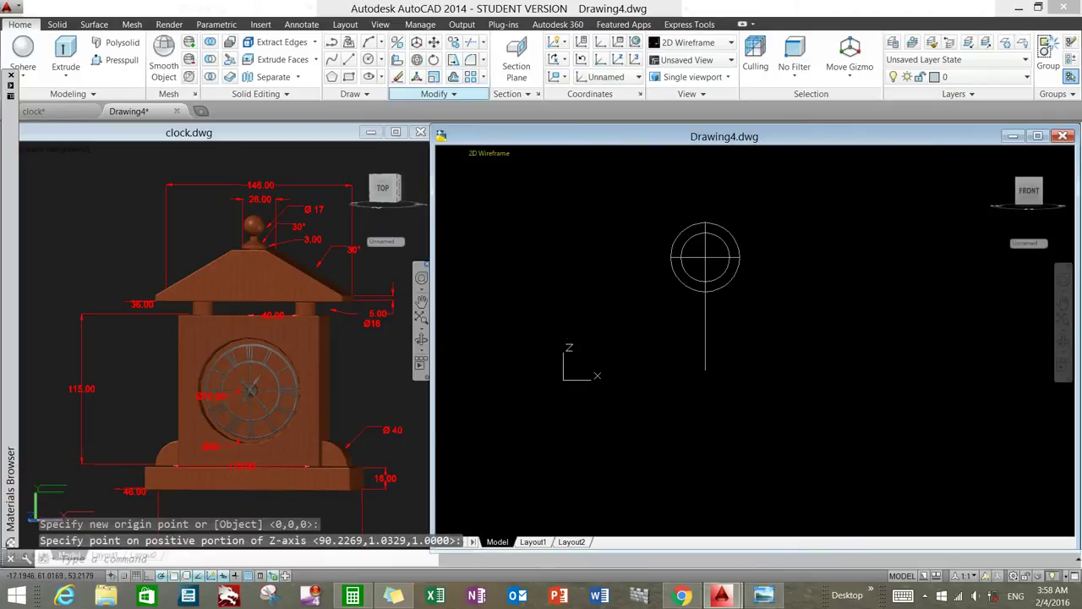
click(368, 59)
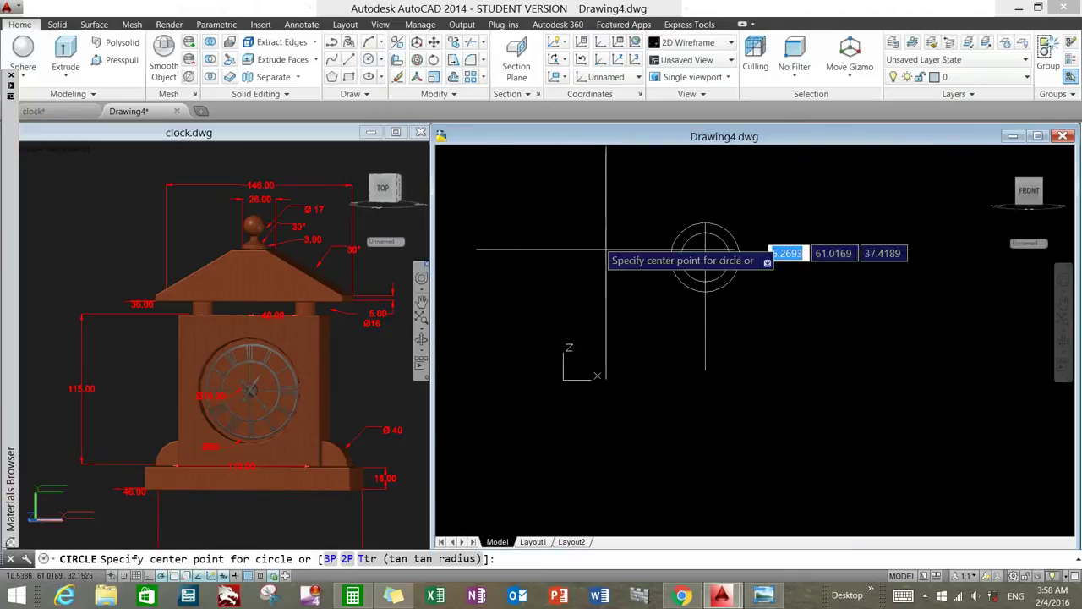
click(705, 371)
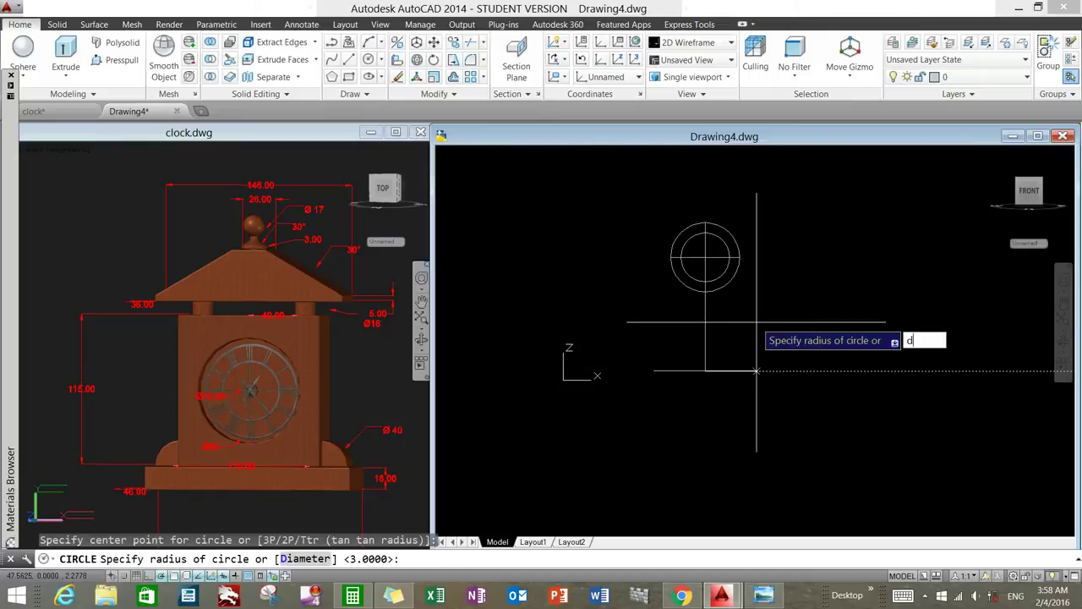
key(Return)
key(Return)
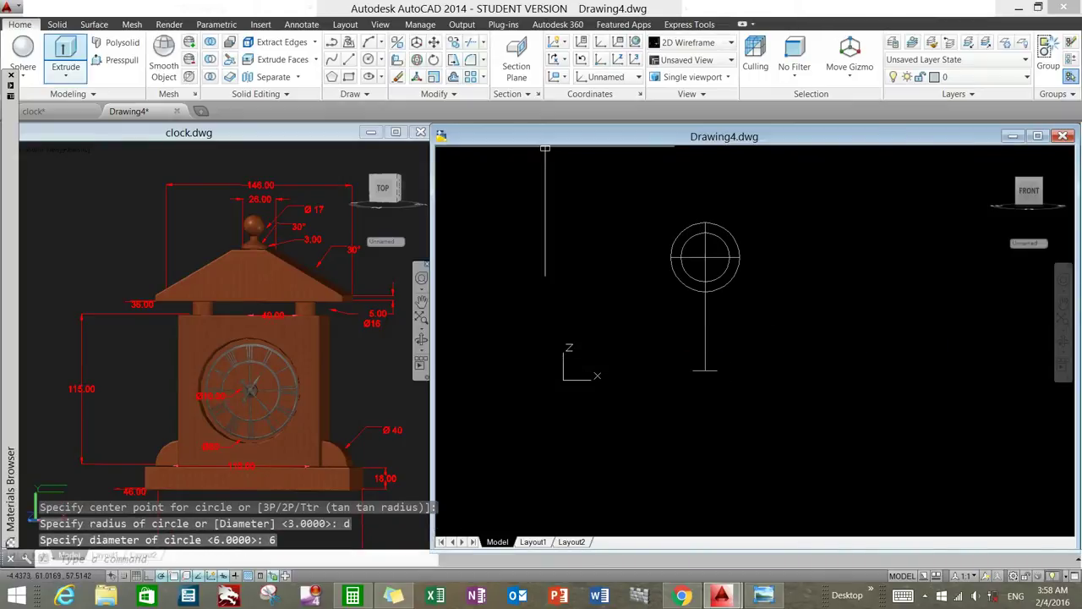
Step: Extrude the diameter-6 circle up into the finial's stem cylinder
click(65, 51)
click(717, 372)
right_click(744, 358)
click(765, 367)
click(707, 263)
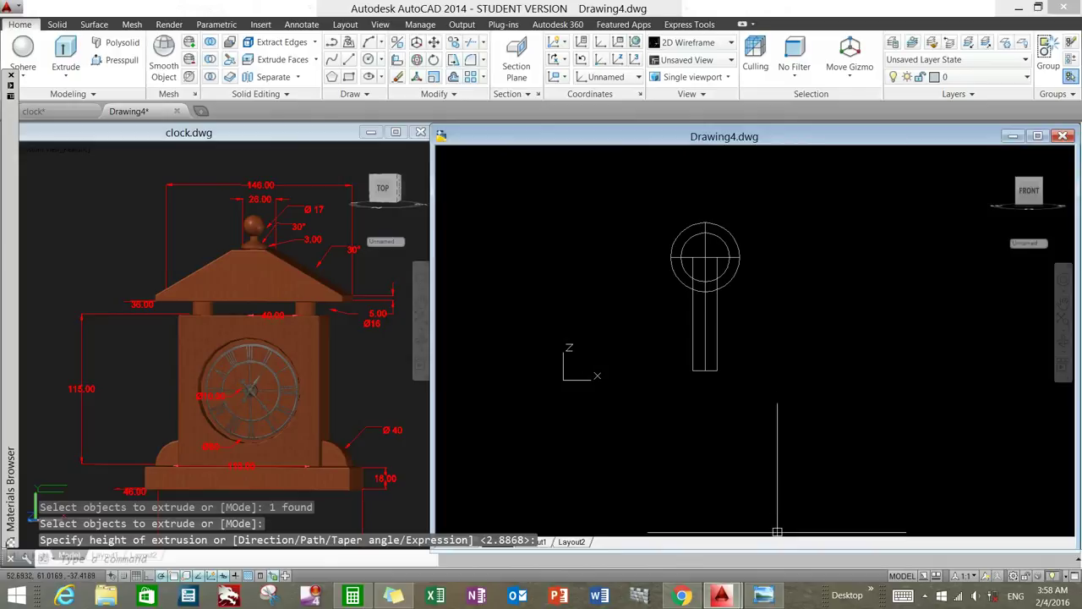
Step: Compare with the clock reference drawing, then orbit the model into a 3D view
click(764, 595)
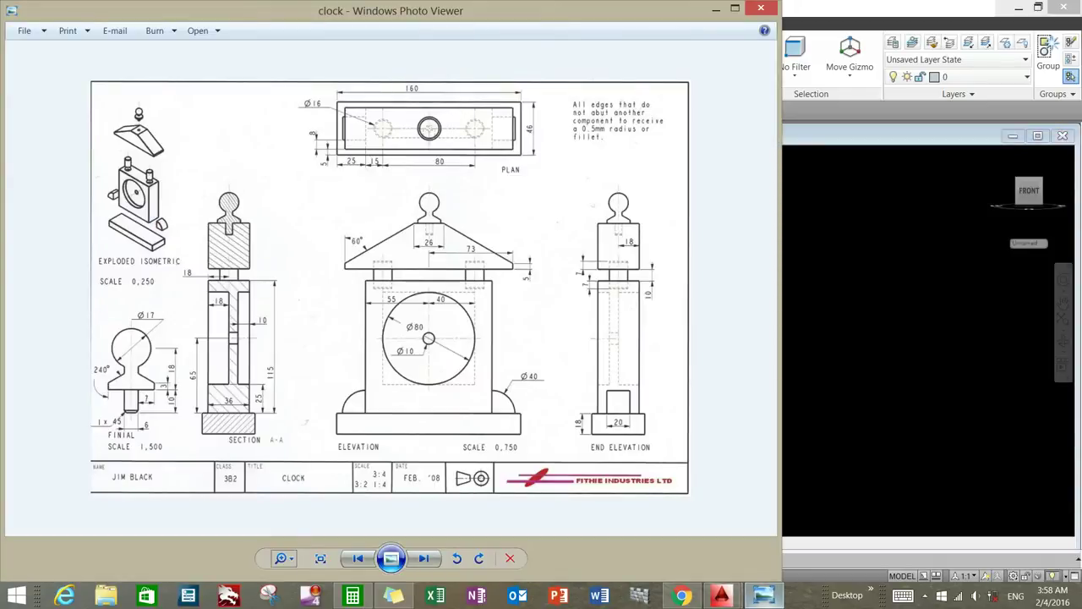
click(764, 595)
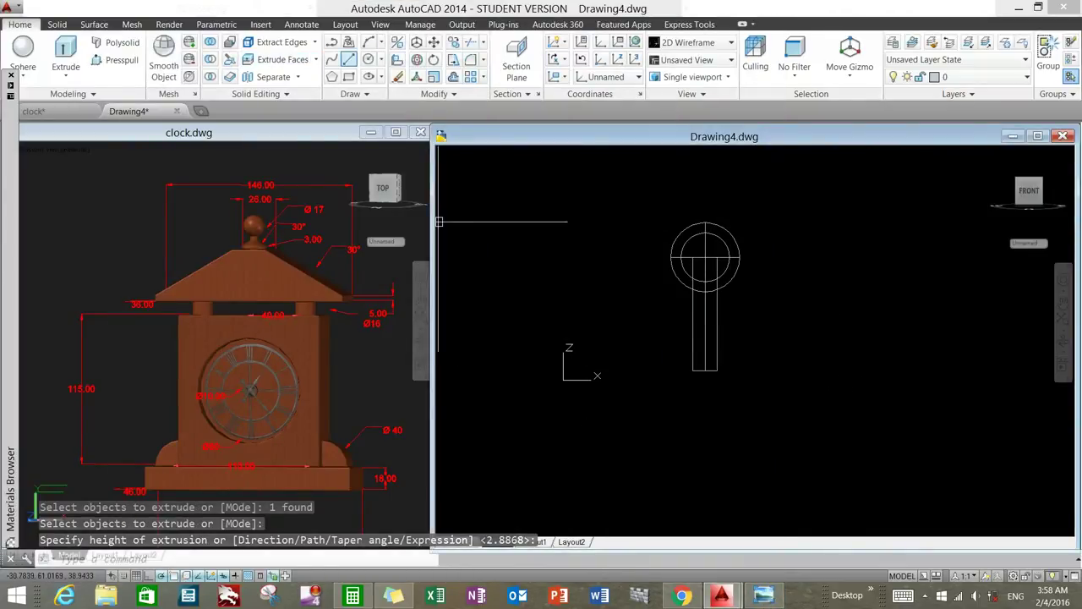
click(369, 59)
shift+middle_drag(725, 314, 637, 405)
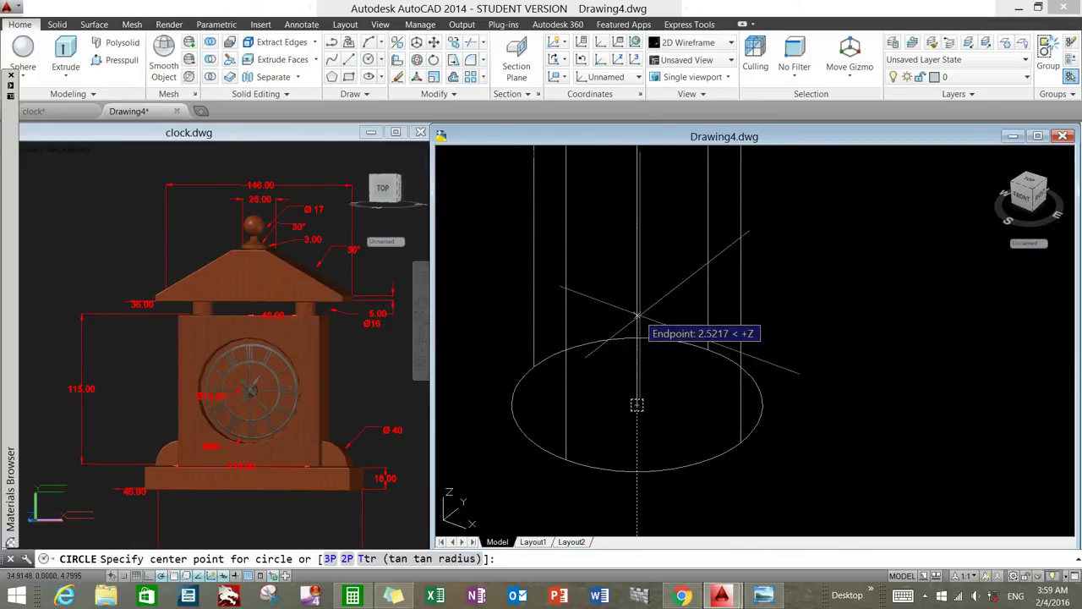
text(10)
Step: Draw a circle around the finial stem and set its diameter to 20
key(Return)
scroll(642, 314, down, 2)
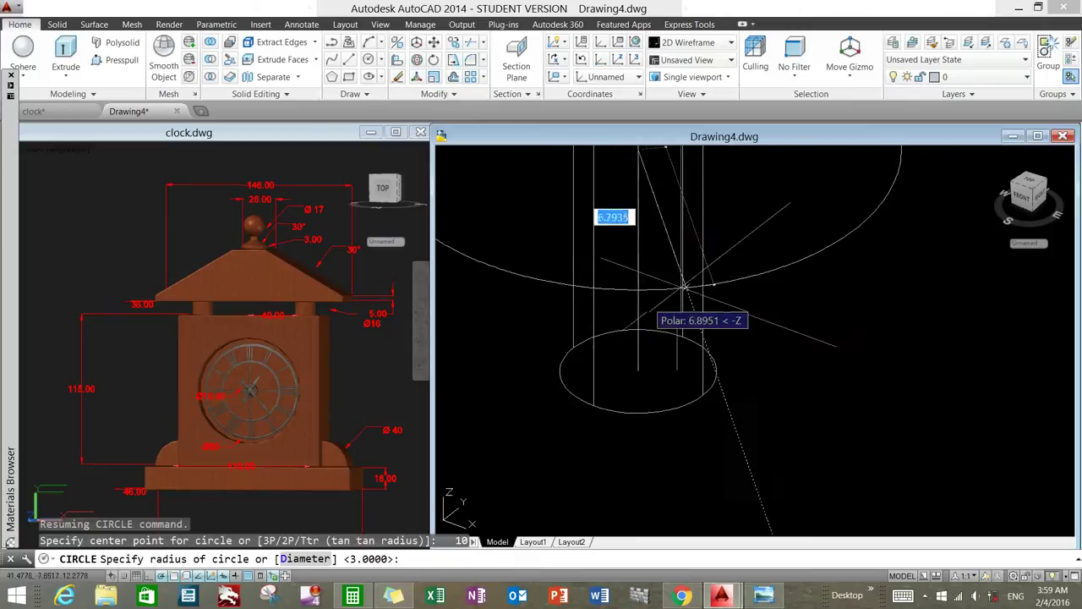
scroll(715, 291, down, 3)
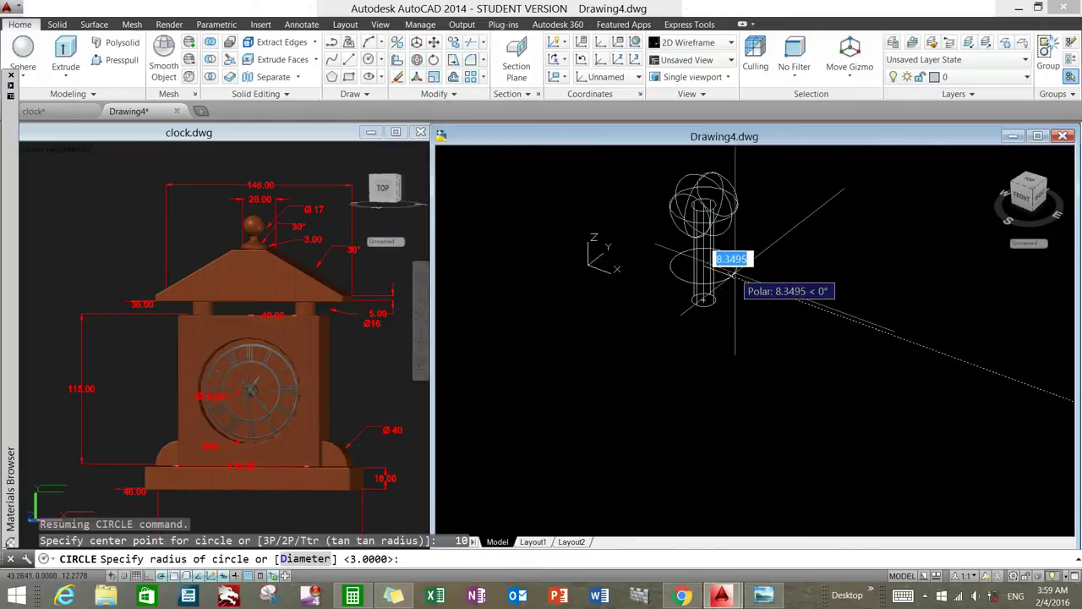
key(ctrl+z)
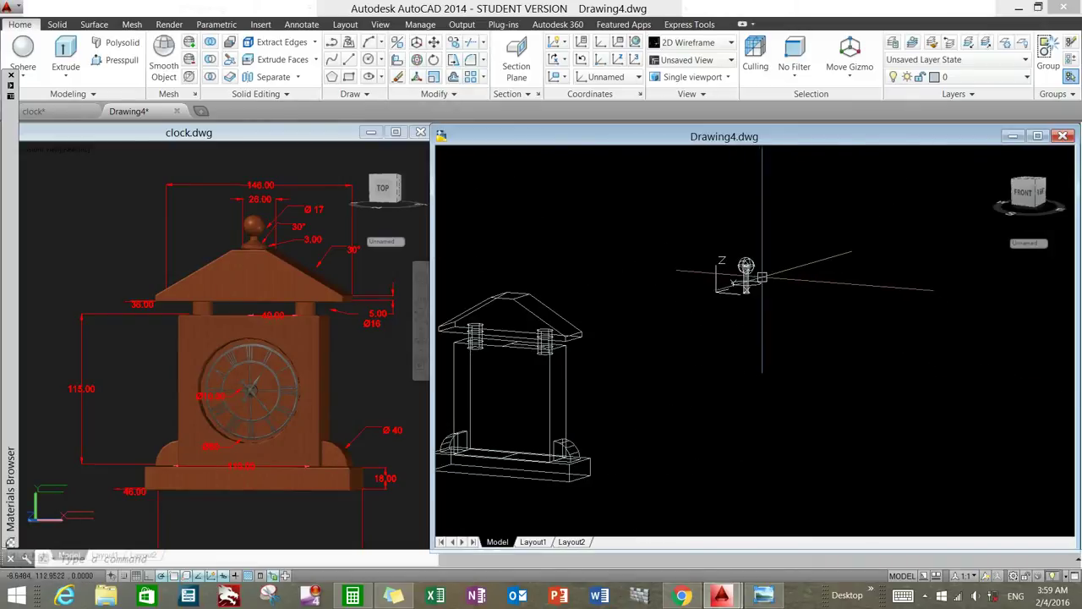
scroll(757, 284, up, 3)
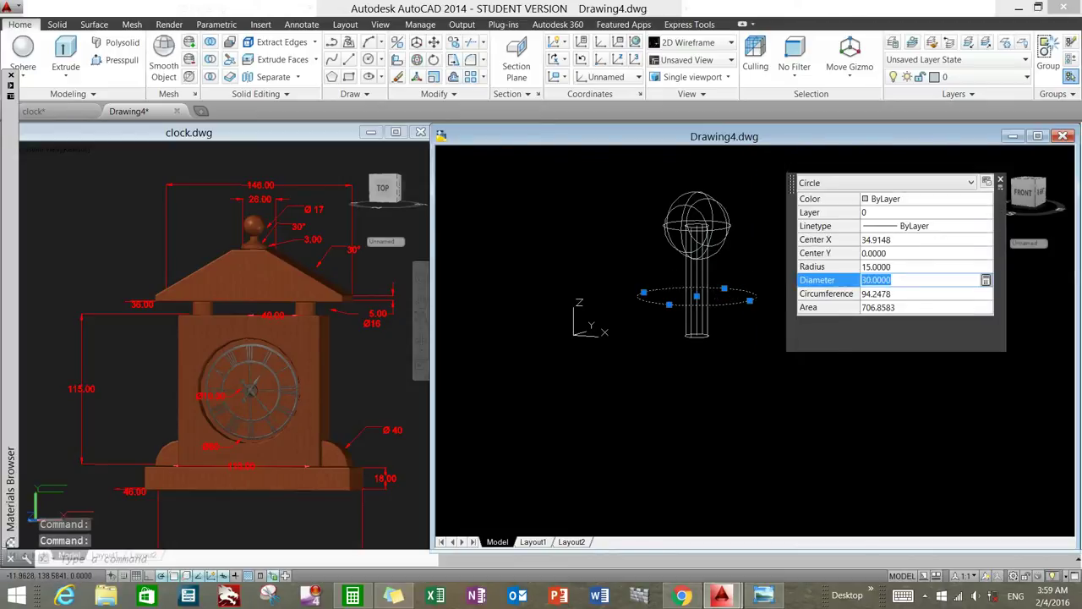
key(Return)
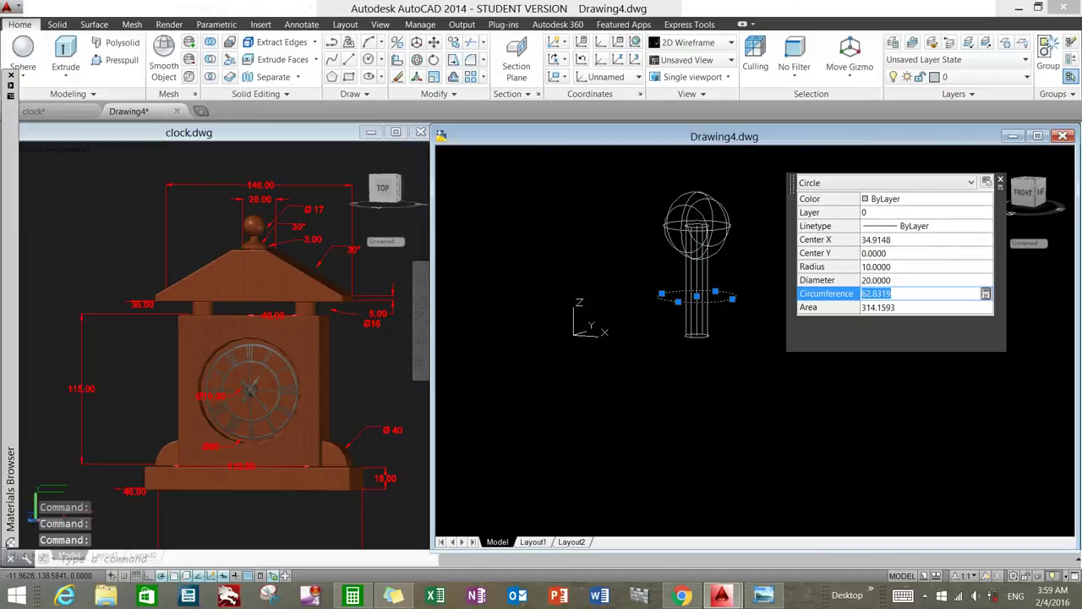
key(Escape)
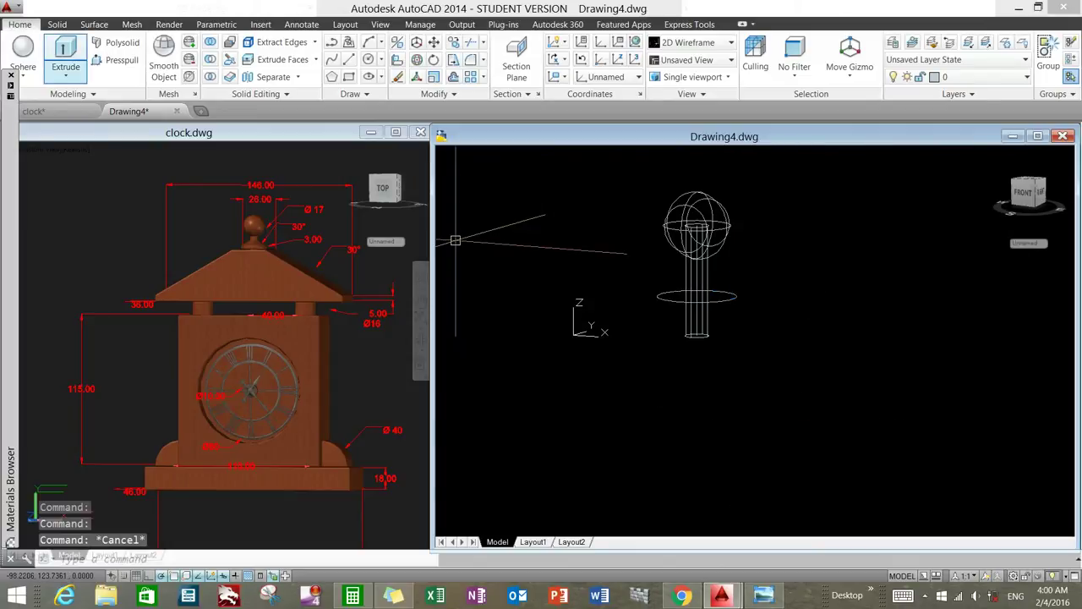
Step: Extrude the diameter-20 circle into a thin disc
click(65, 59)
click(734, 300)
right_click(749, 283)
click(765, 290)
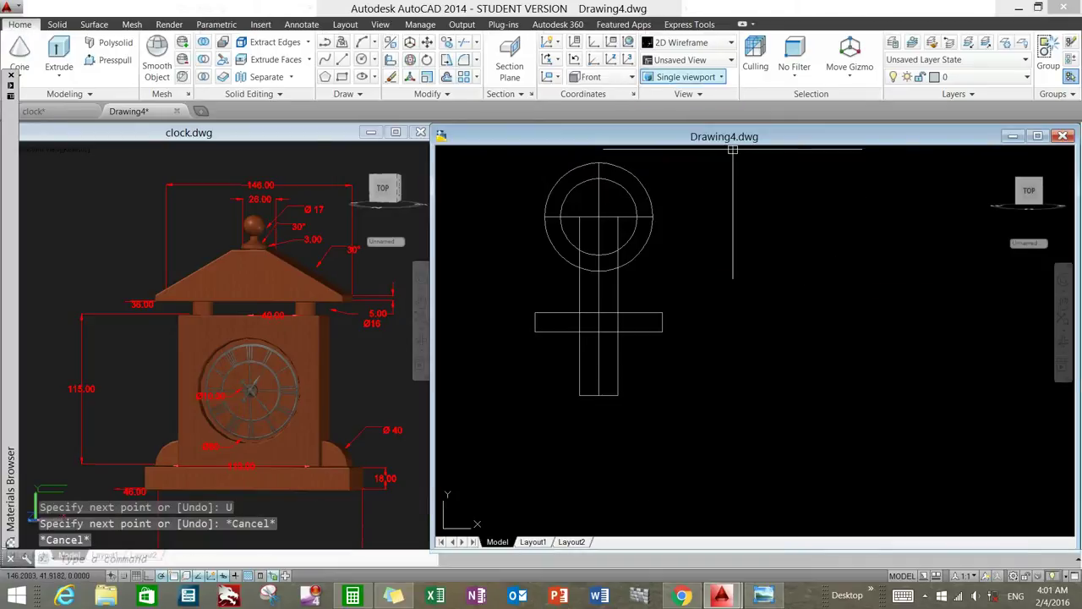
Step: Align the coordinate system with the current front view
click(731, 42)
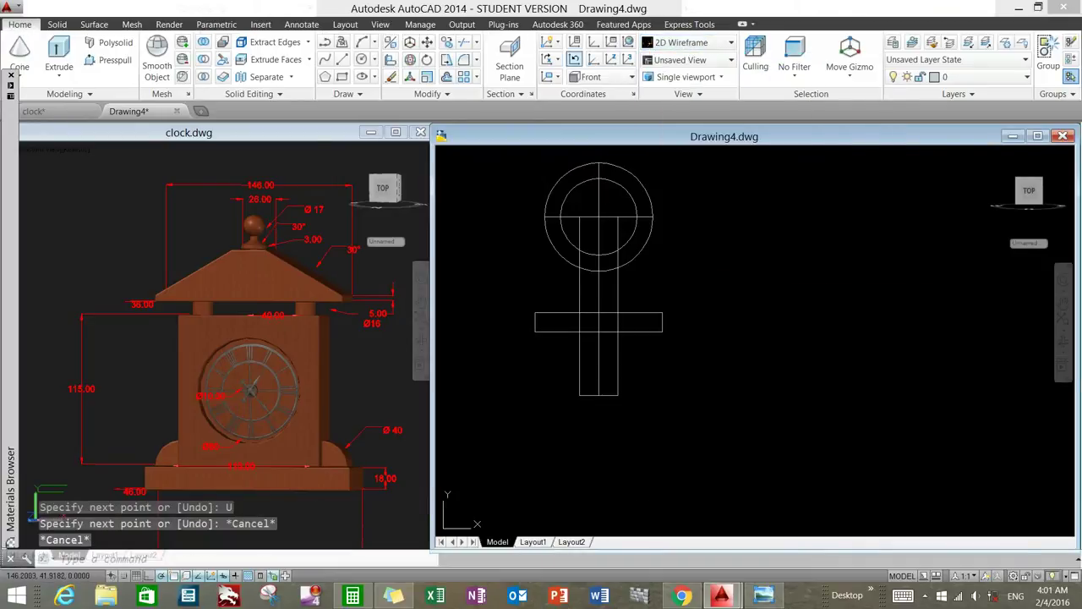
click(550, 77)
click(552, 150)
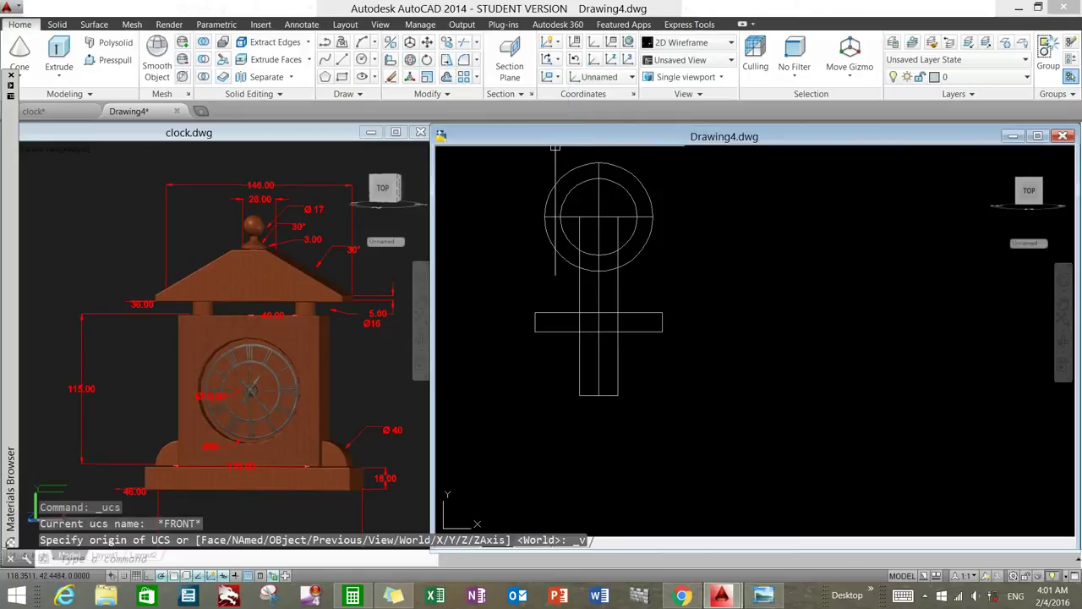
Step: Start a 45° line beside the finial, restarting it after a cancelled attempt
click(343, 59)
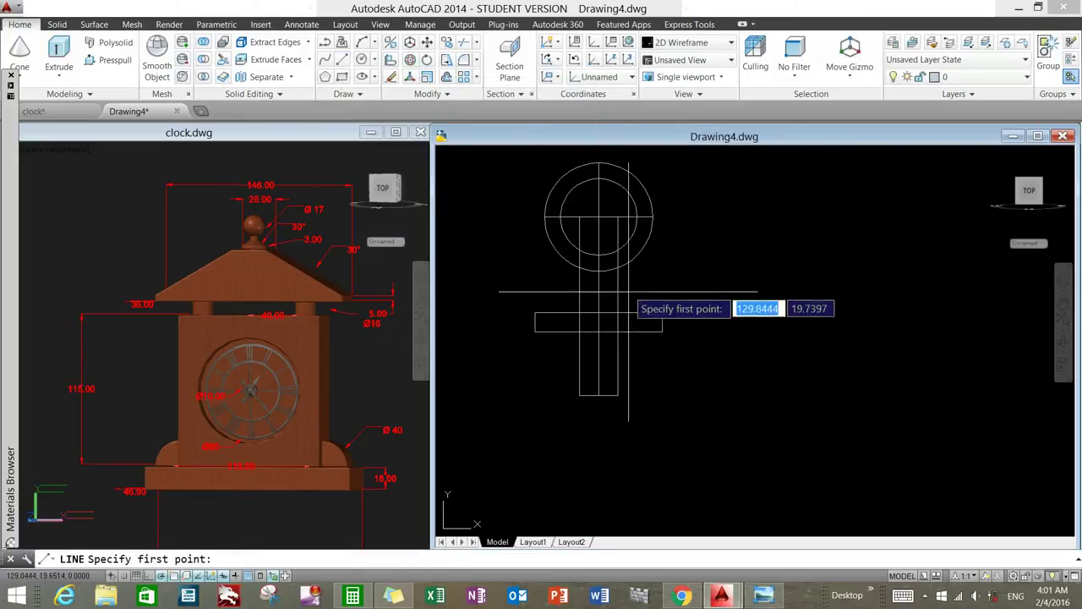
click(698, 304)
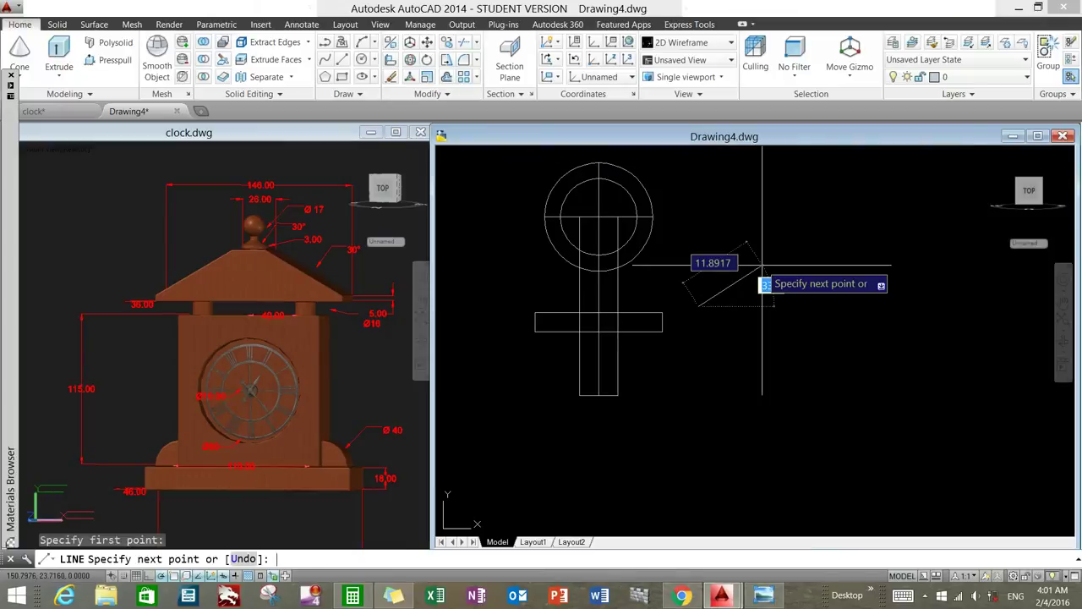
key(Return)
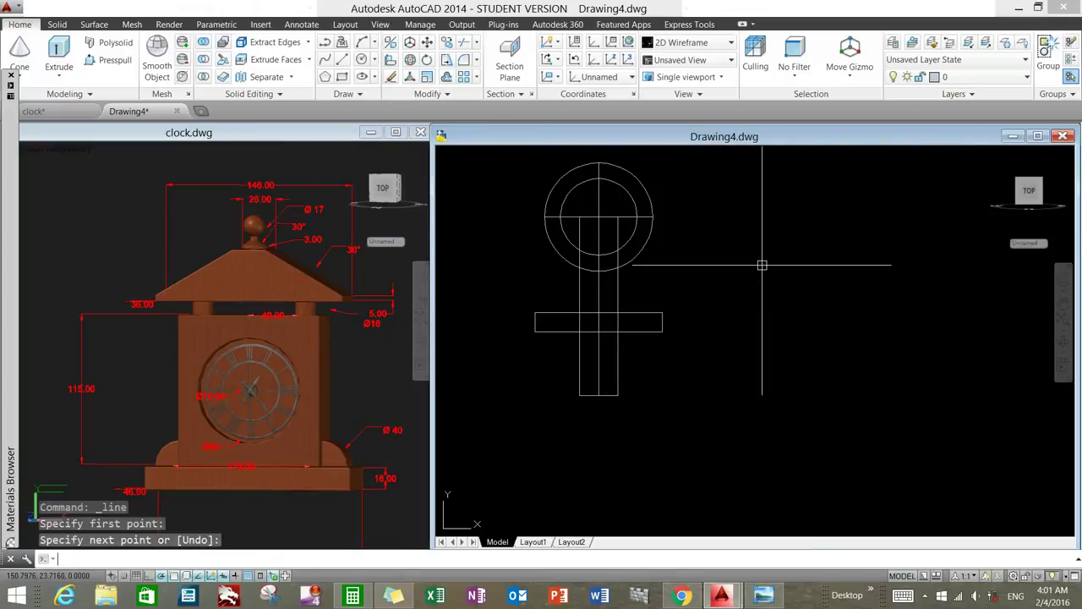
right_click(762, 265)
click(782, 272)
click(709, 292)
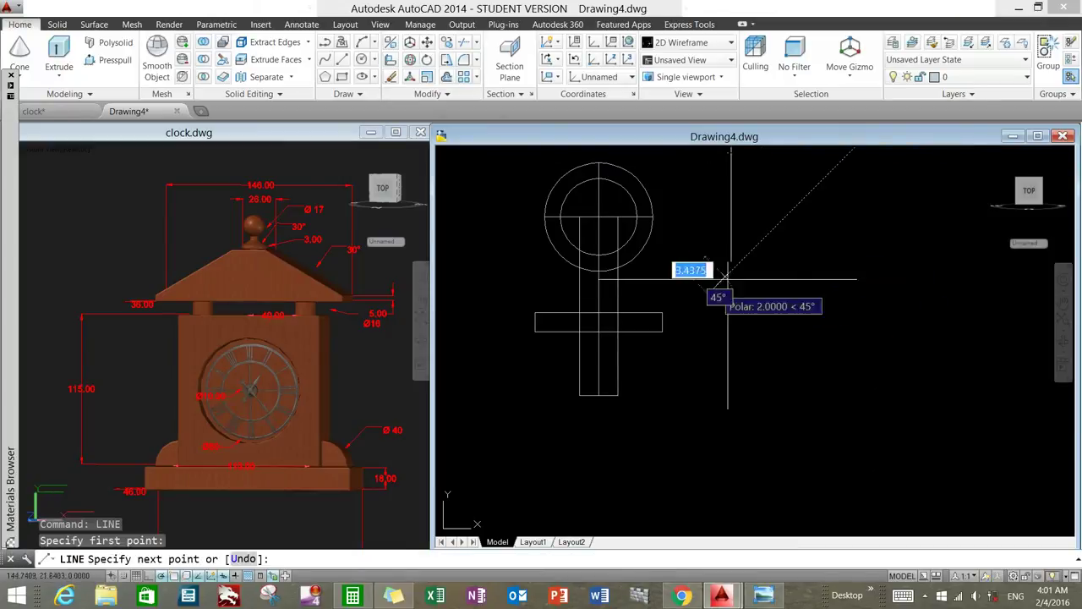
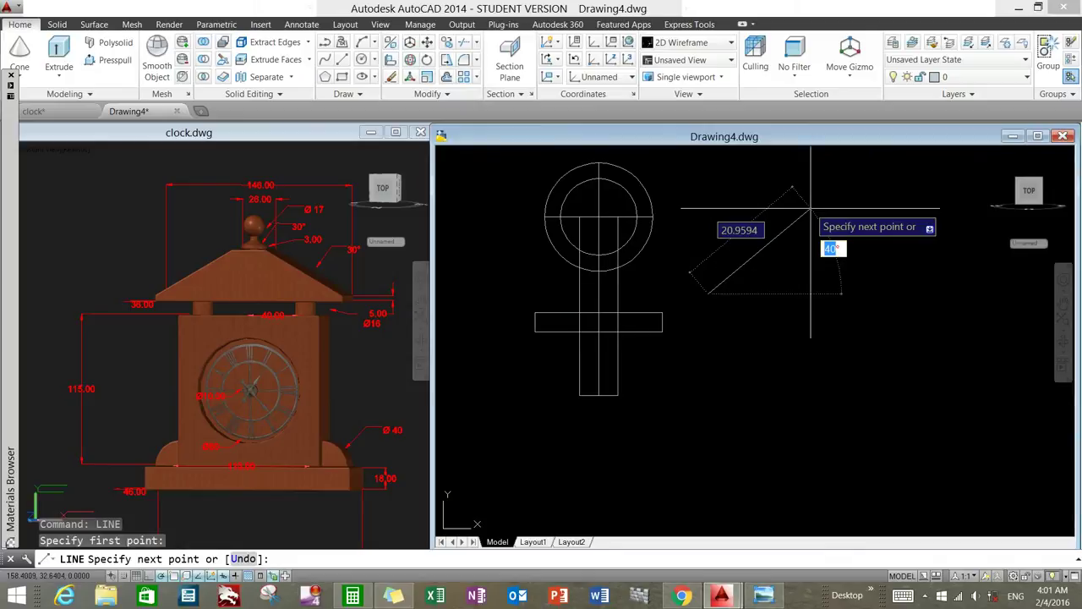
Step: Draw the 30-unit sloping roof line and move it onto a quadrant point
key(Return)
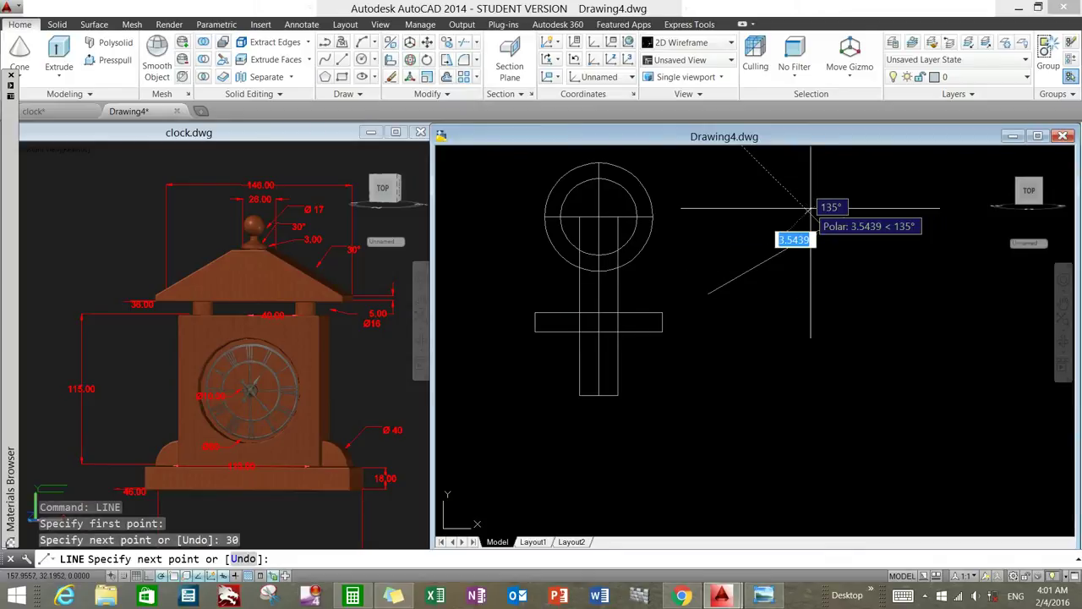
right_click(823, 226)
click(851, 244)
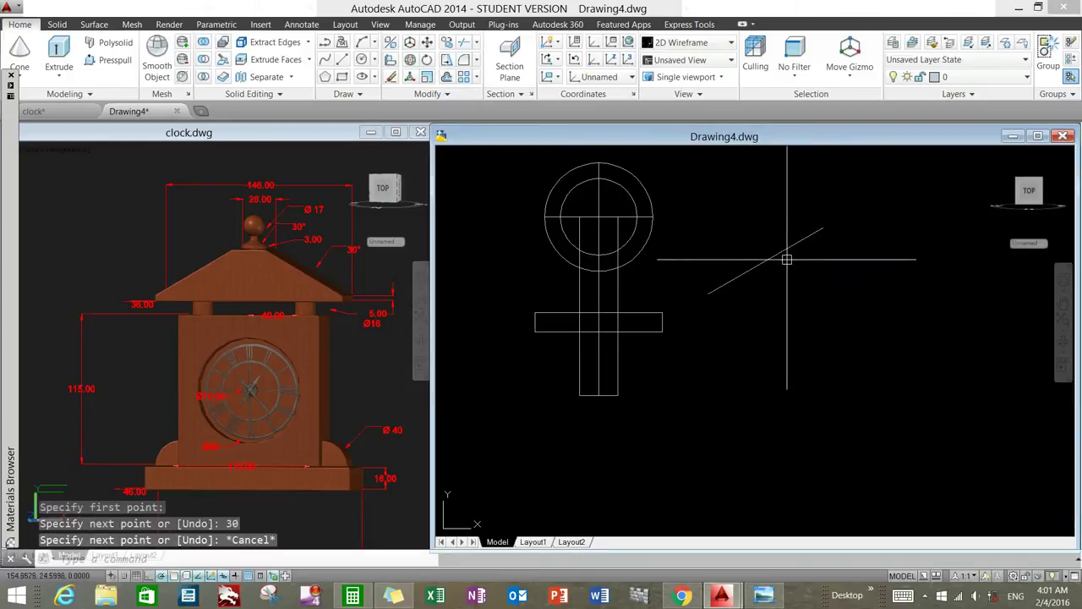
click(763, 254)
right_click(734, 238)
click(765, 323)
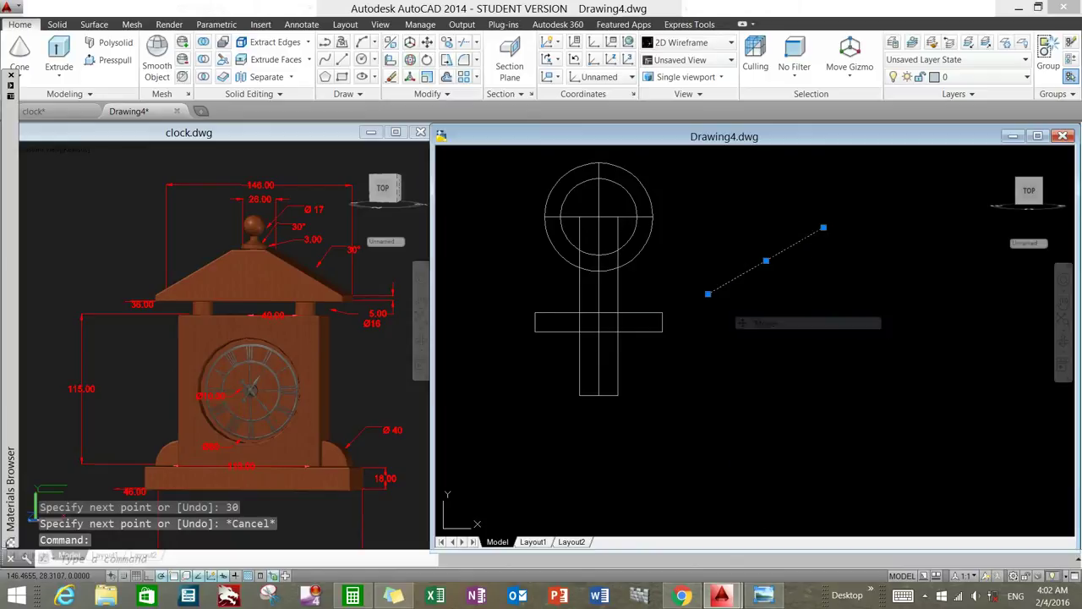
click(708, 294)
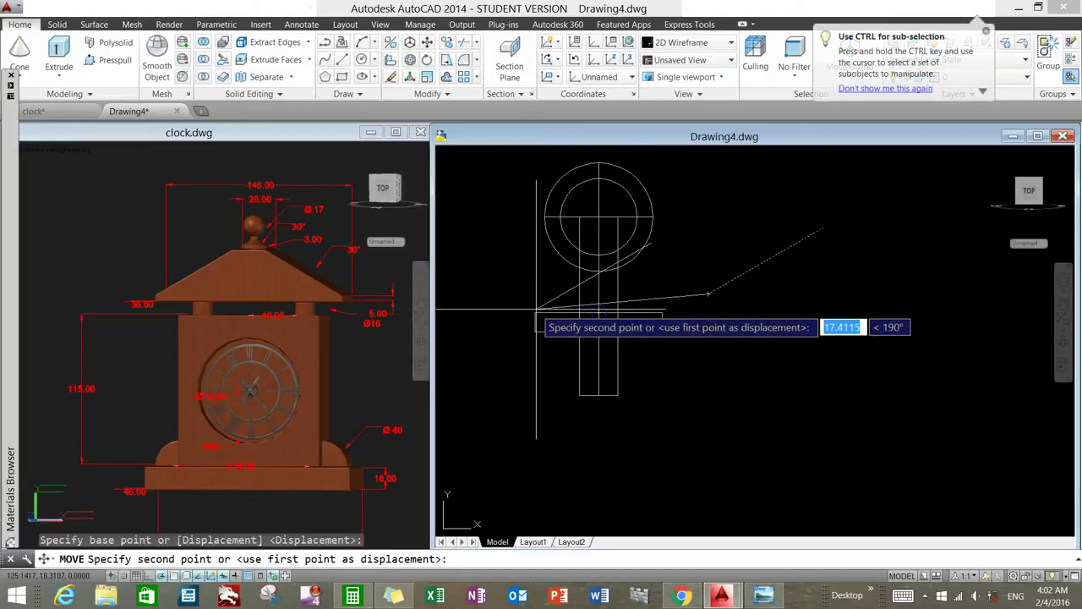
shift+right_click(708, 294)
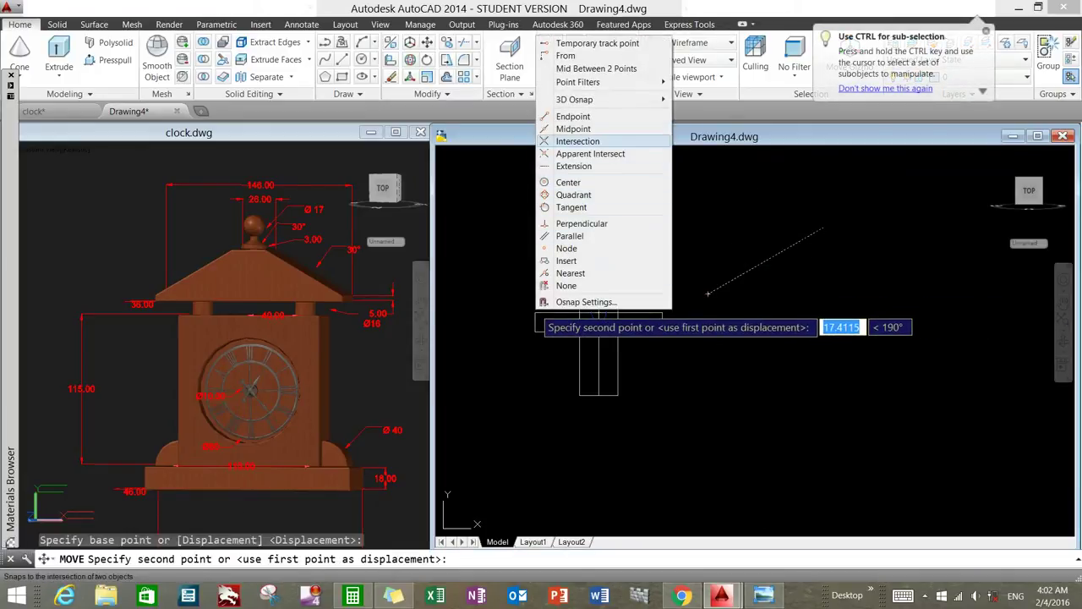
click(573, 194)
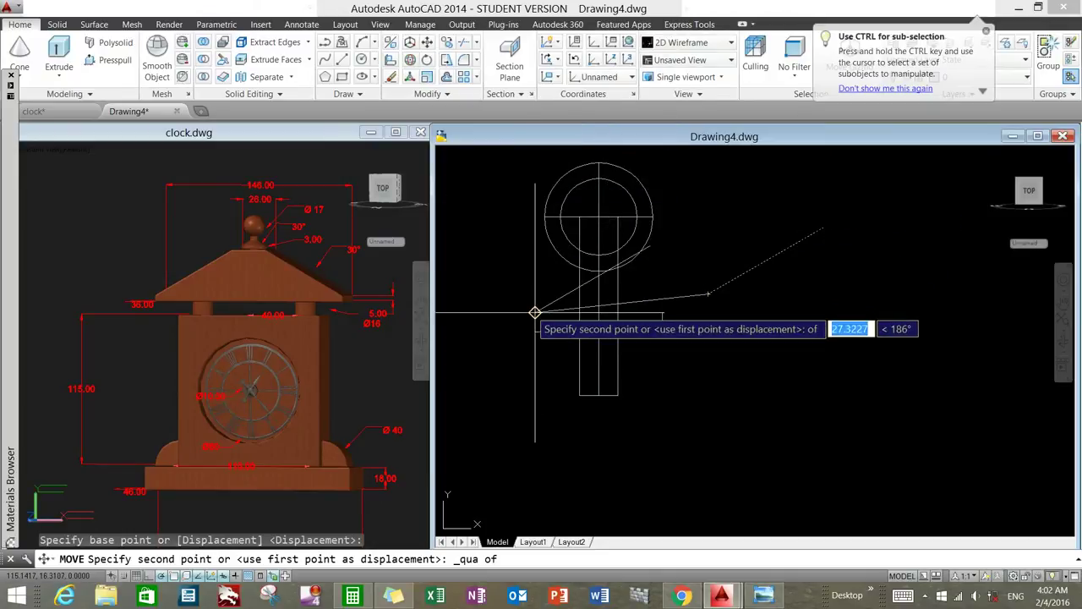
click(535, 313)
text(mi)
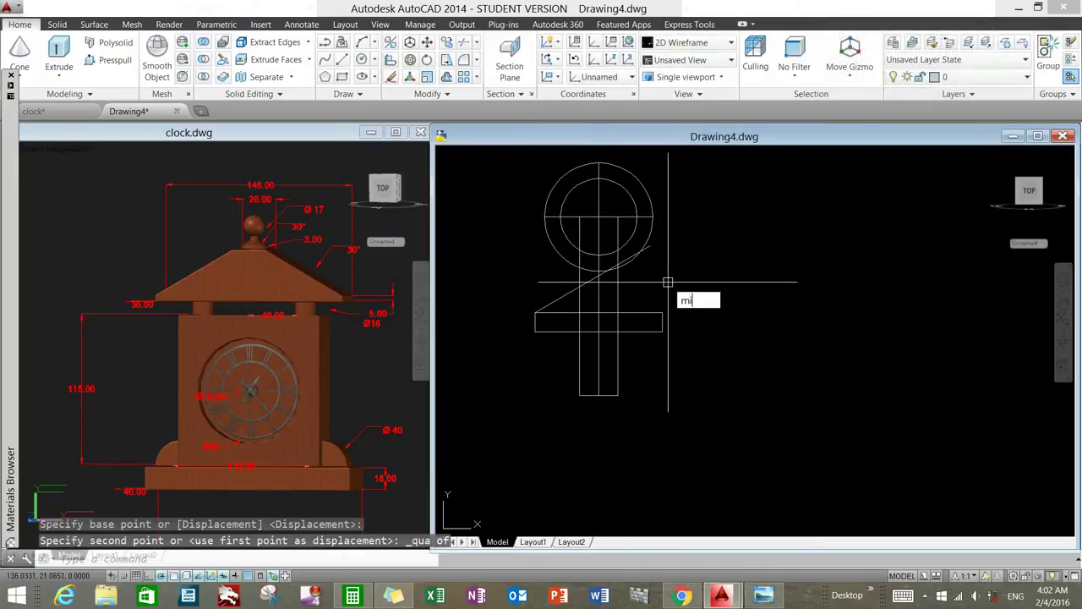
Step: Mirror the sloping line about the vertical centre line, keeping the original
key(Return)
click(559, 298)
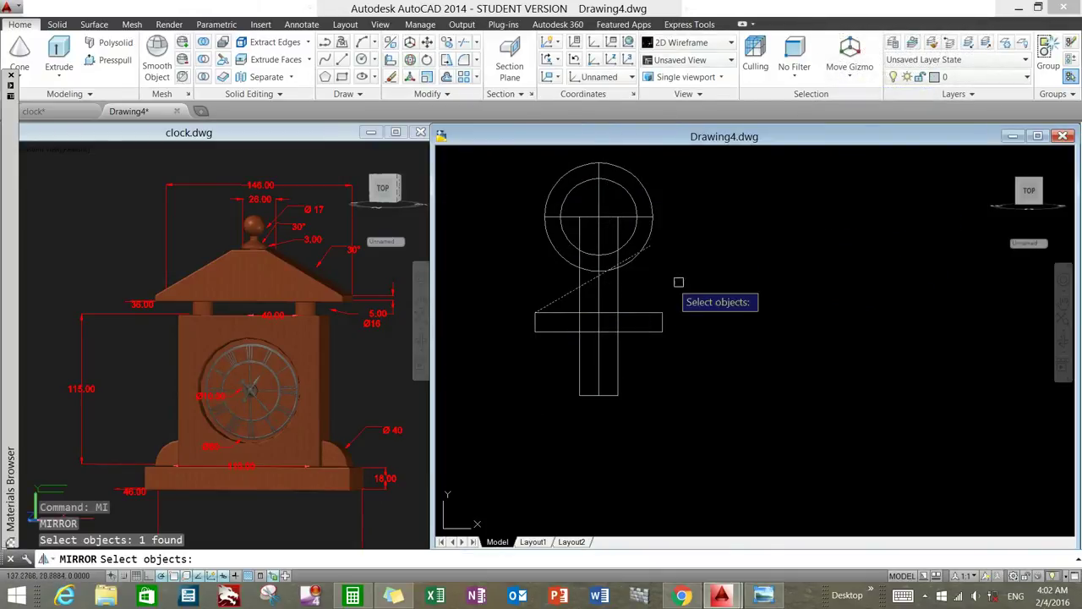
key(Return)
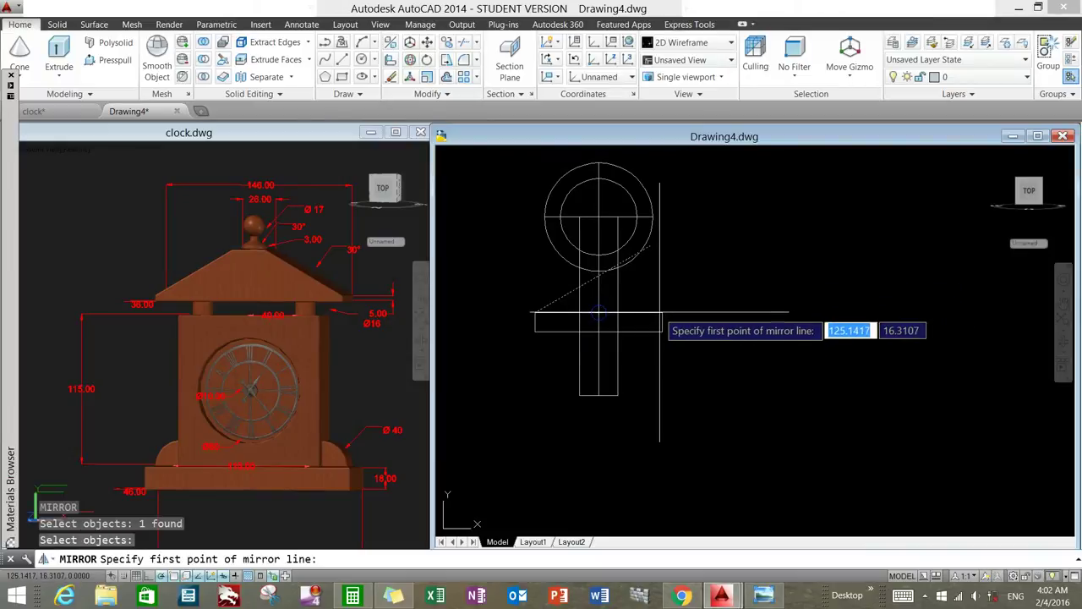
shift+right_click(659, 312)
click(598, 312)
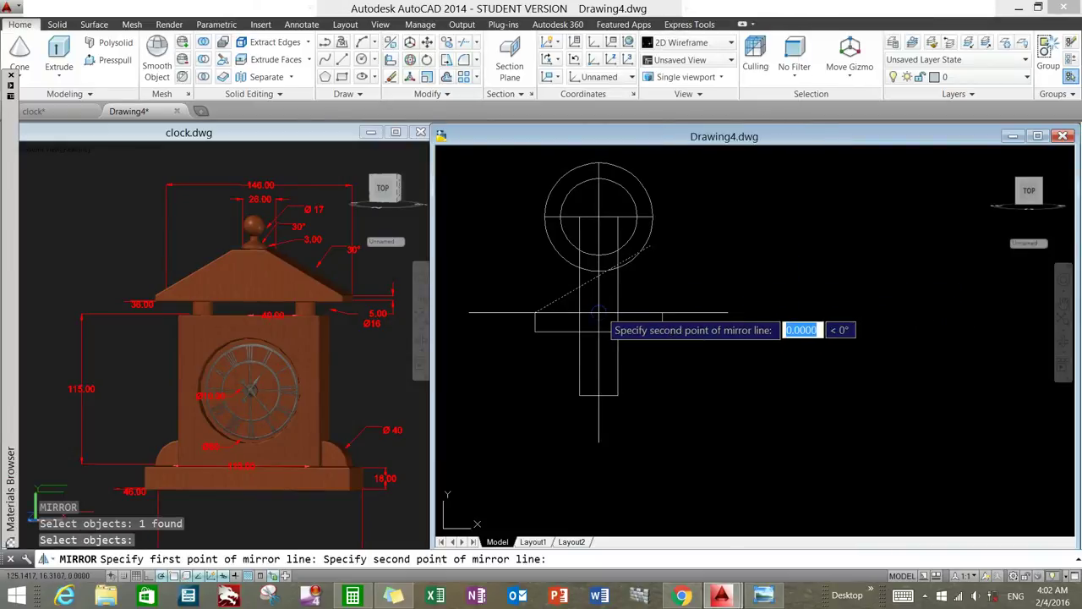
click(599, 427)
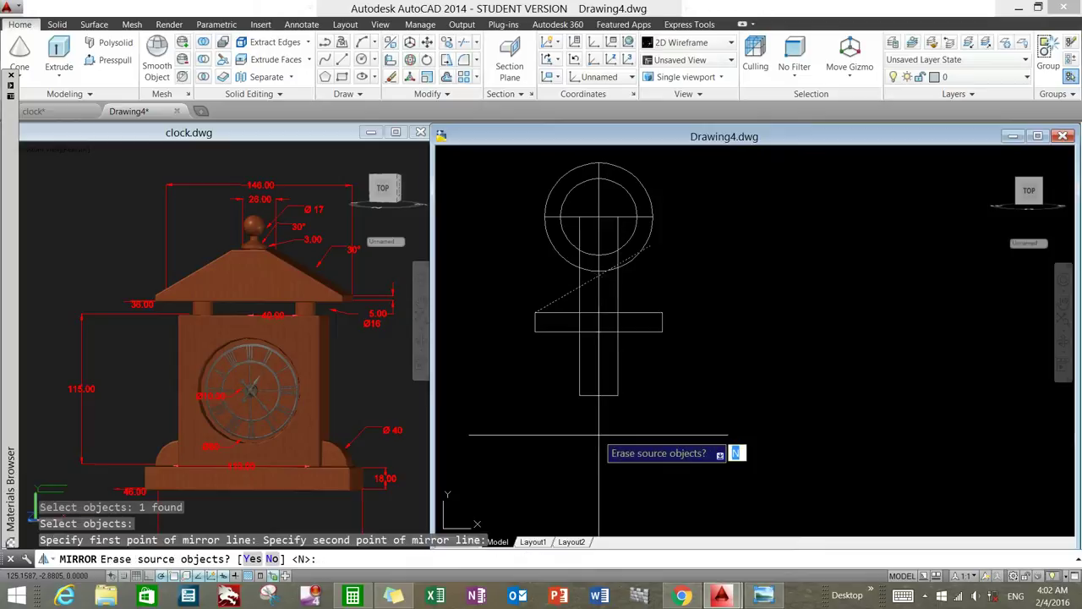
right_click(644, 398)
click(662, 409)
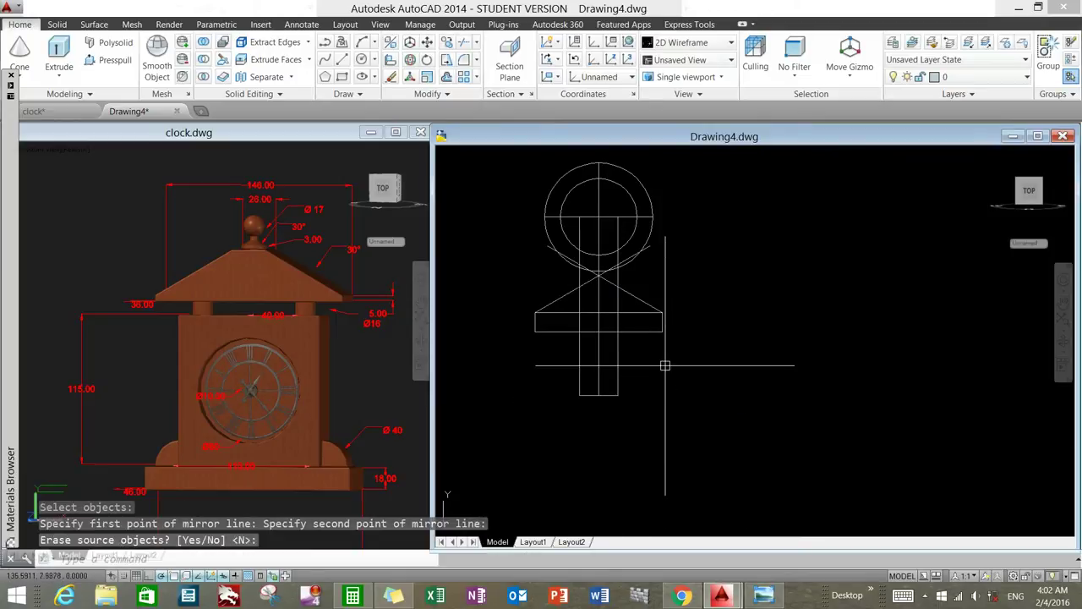
text(TR)
Step: Trim both diagonals' overhangs above the roof apex
key(Return)
key(Return)
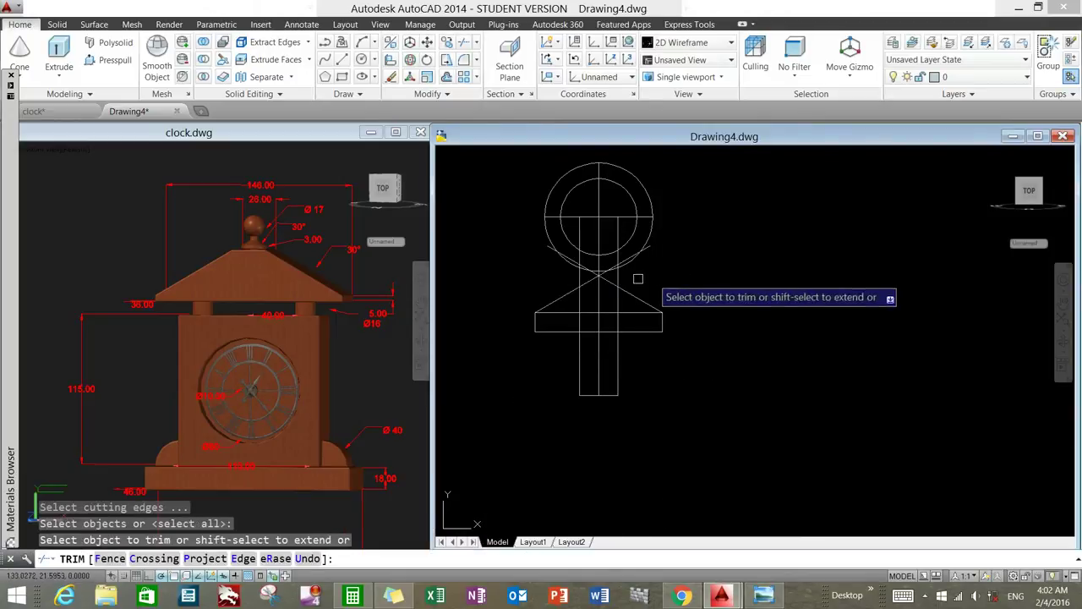
scroll(567, 272, up, 5)
click(503, 173)
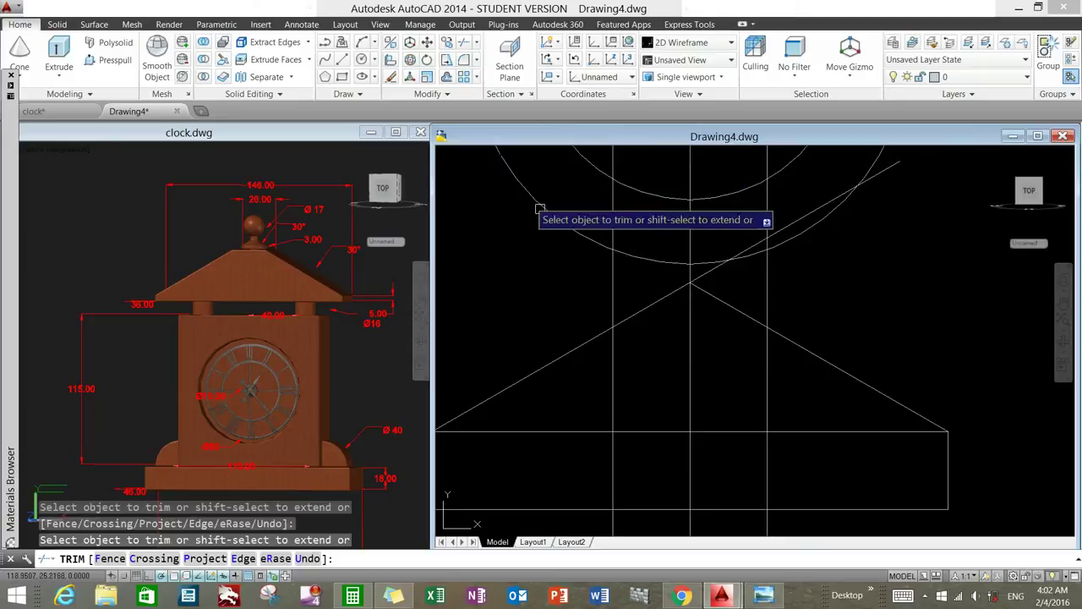
click(826, 203)
right_click(834, 247)
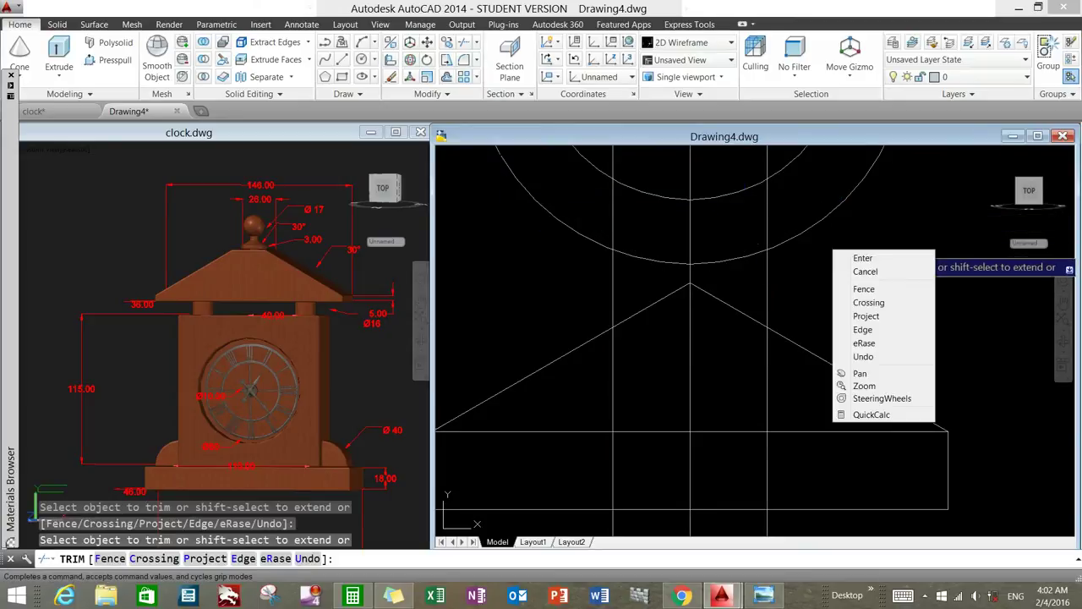
click(850, 256)
scroll(854, 258, down, 5)
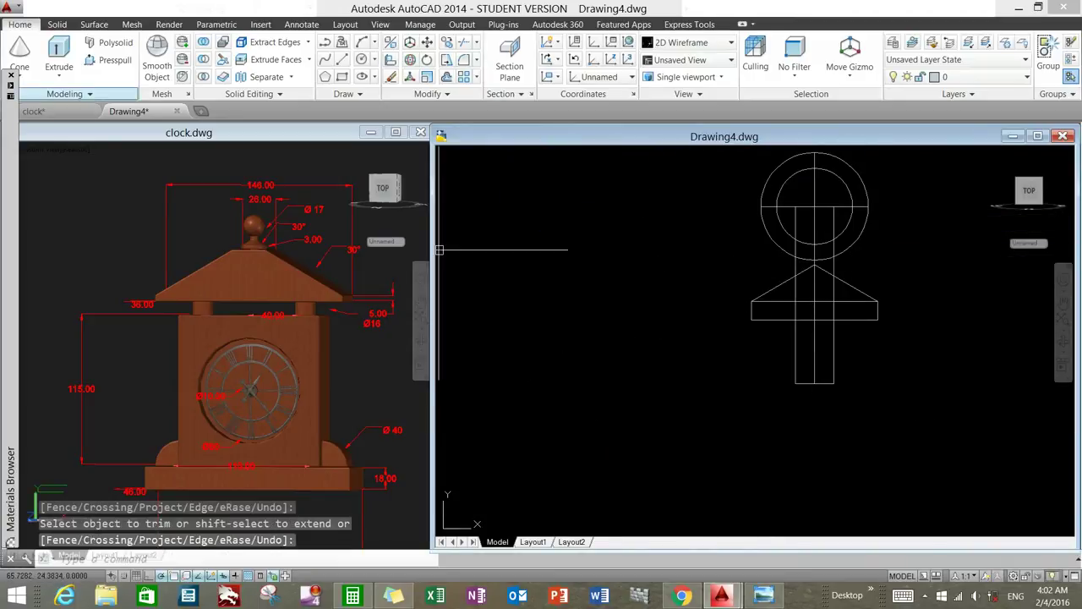
Step: Abandon a first cone attempt and reorient the UCS Z axis with a new origin
click(19, 51)
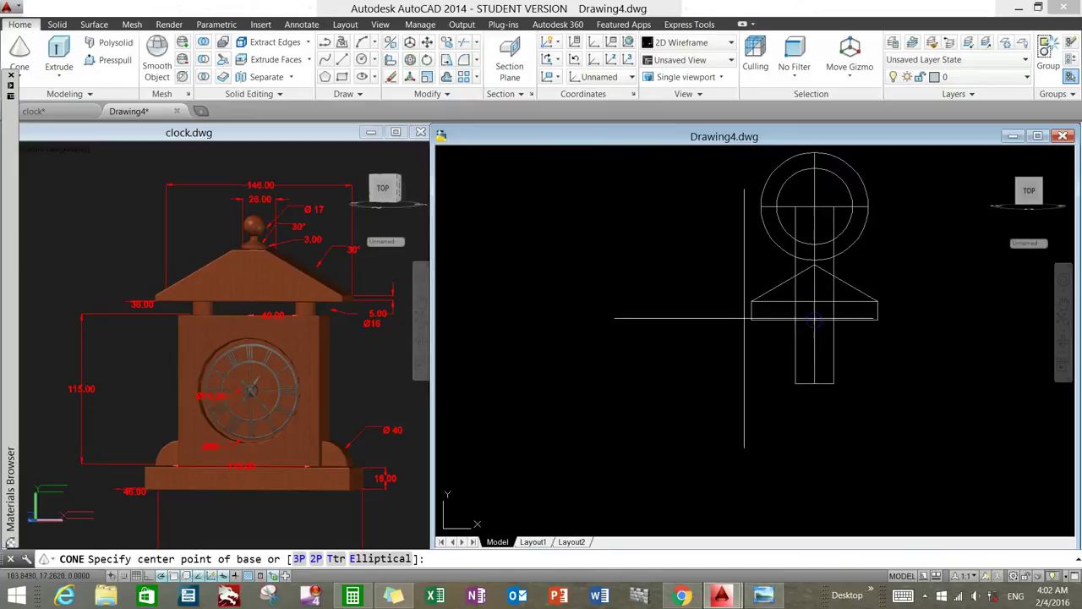
click(814, 301)
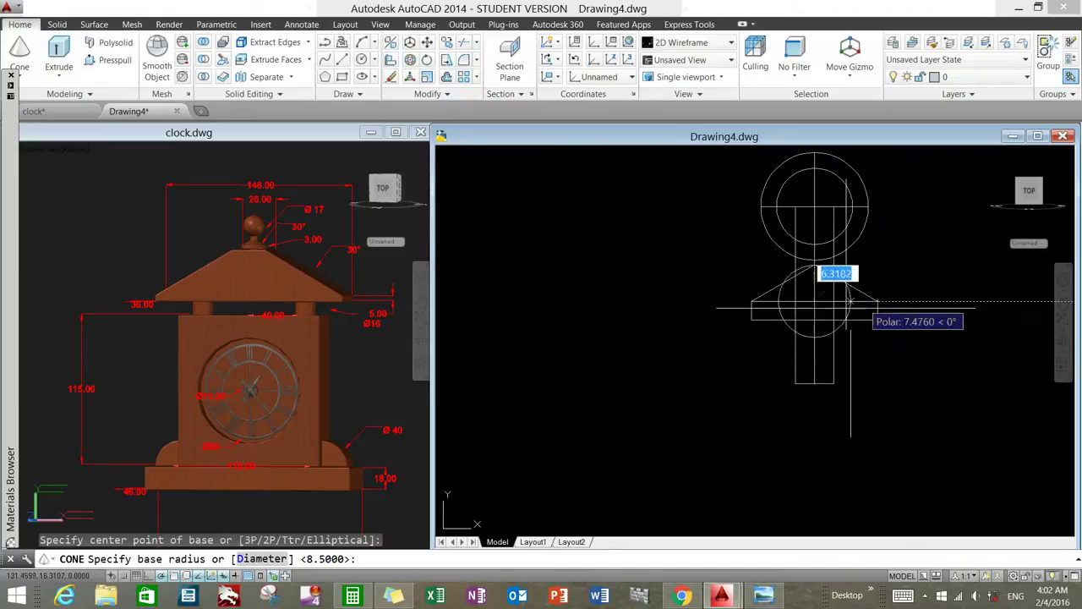
key(Escape)
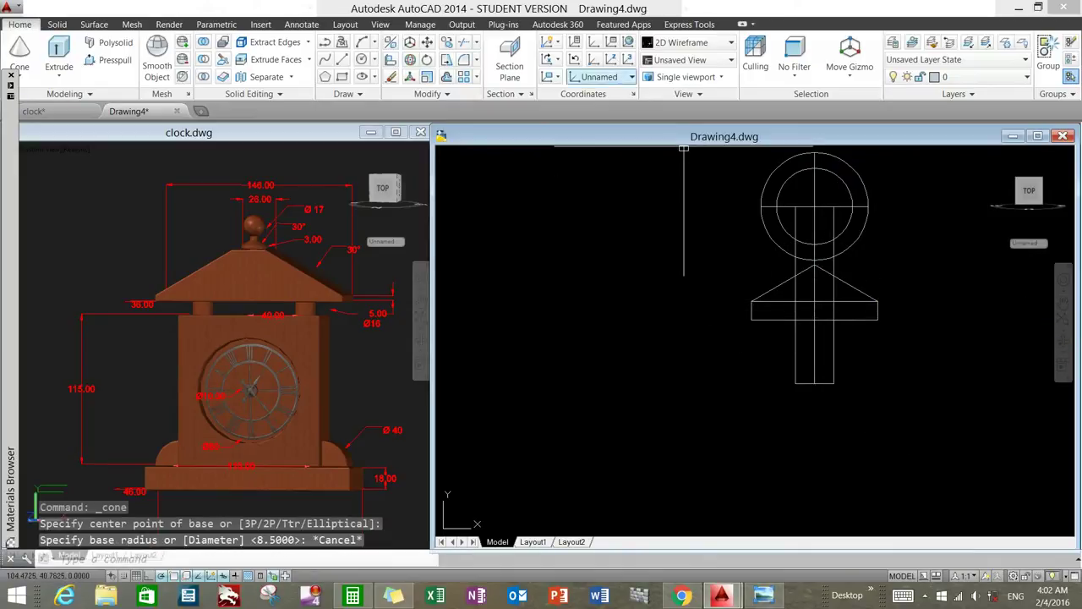
click(595, 59)
click(665, 271)
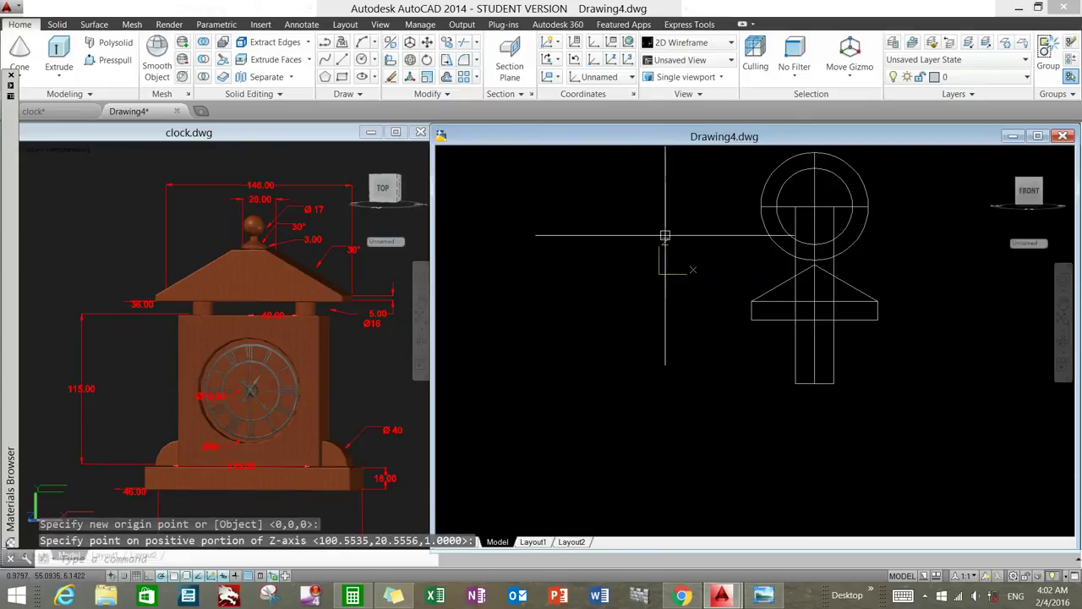
Step: Create the cone collar under the ball and switch the view to Shaded
click(459, 189)
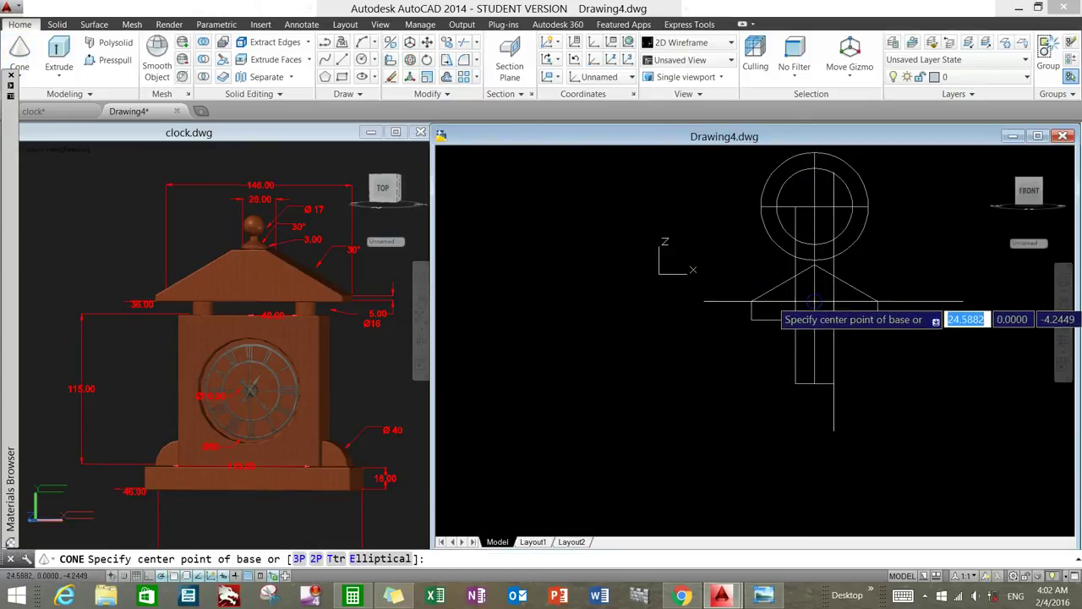
click(814, 301)
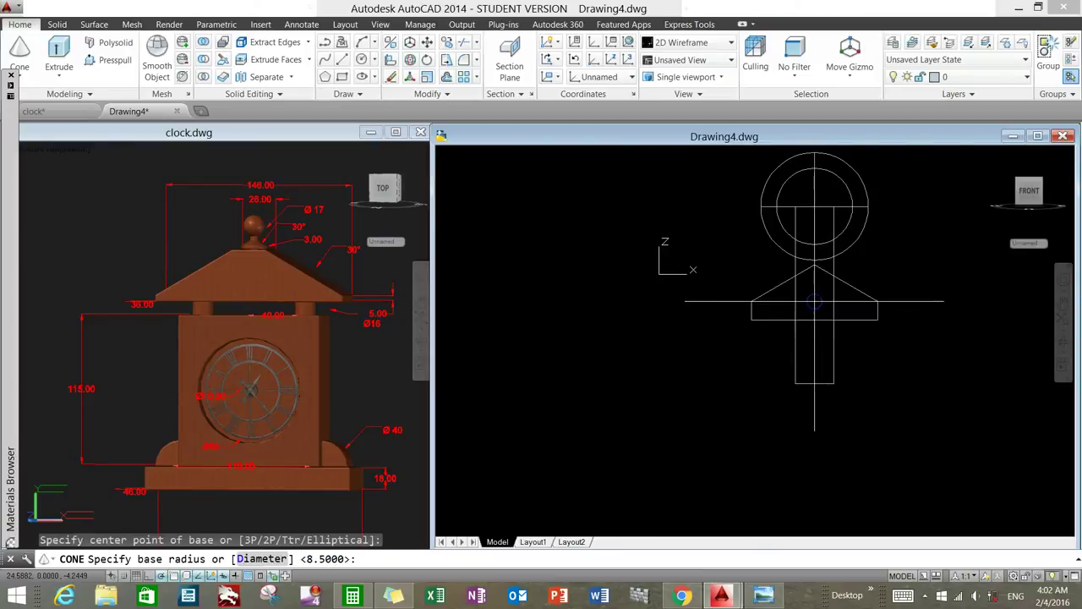
click(868, 298)
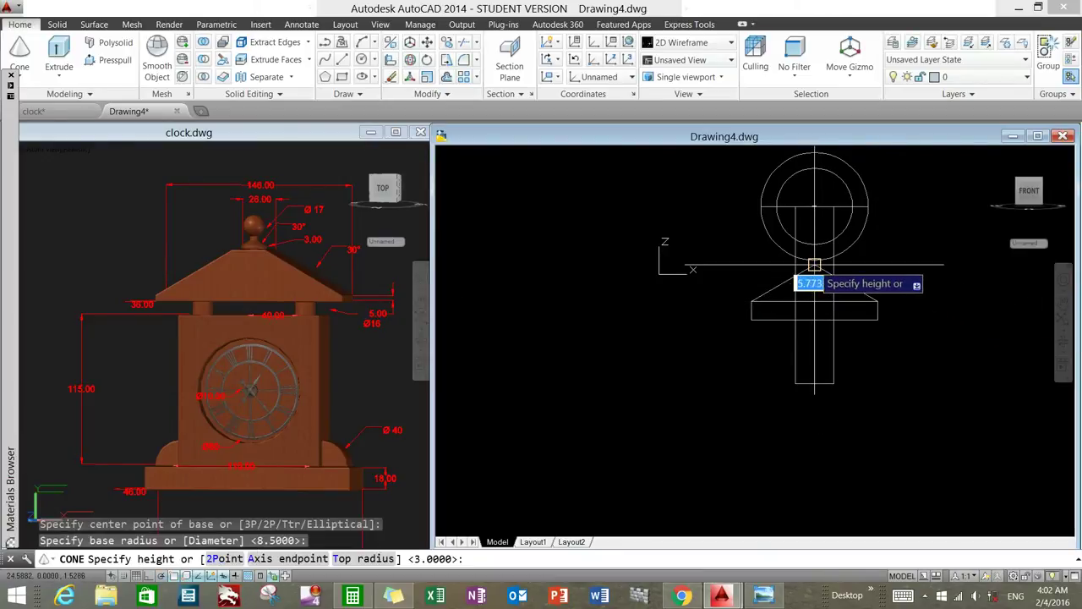
click(814, 265)
click(686, 42)
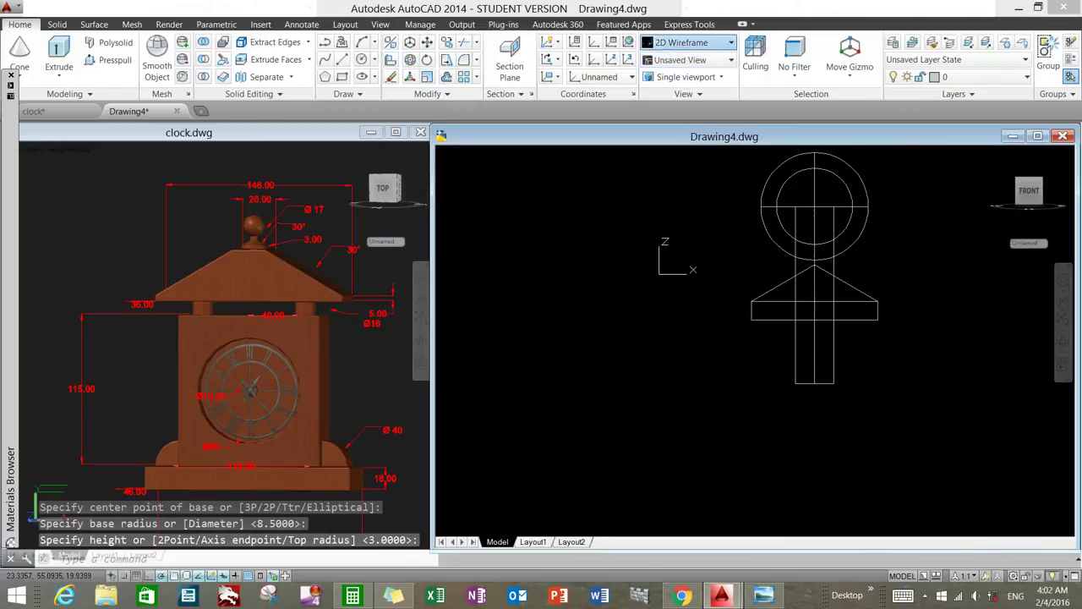
click(670, 122)
Step: Orbit and zoom to inspect the clock, then view it from Top in 2D Wireframe
mouse_move(911, 336)
shift+middle_down()
mouse_move(824, 361)
mouse_move(852, 394)
shift+middle_up()
scroll(746, 347, up, 5)
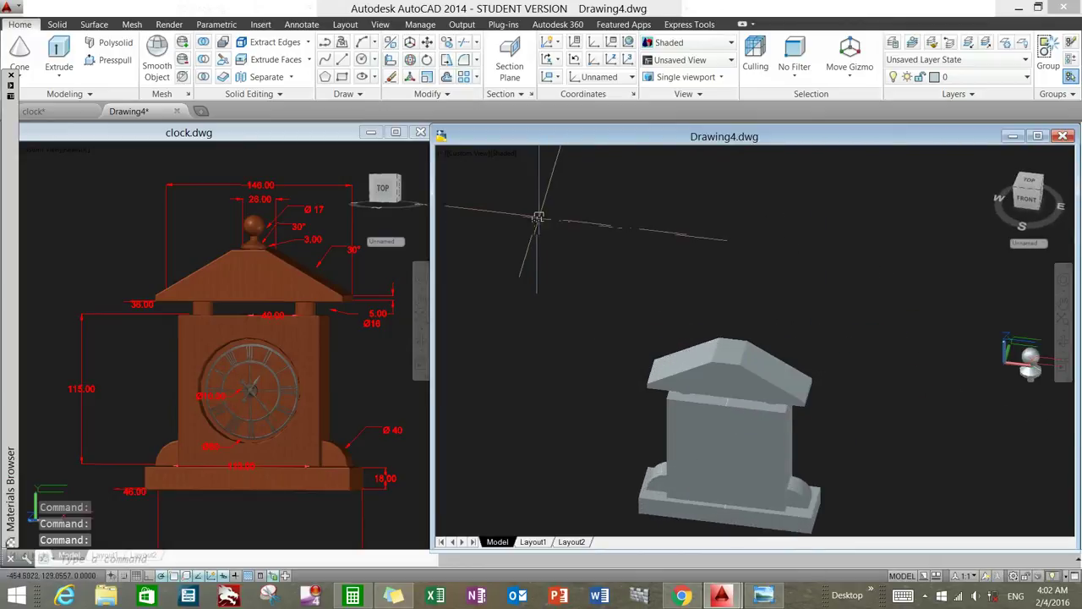
click(468, 153)
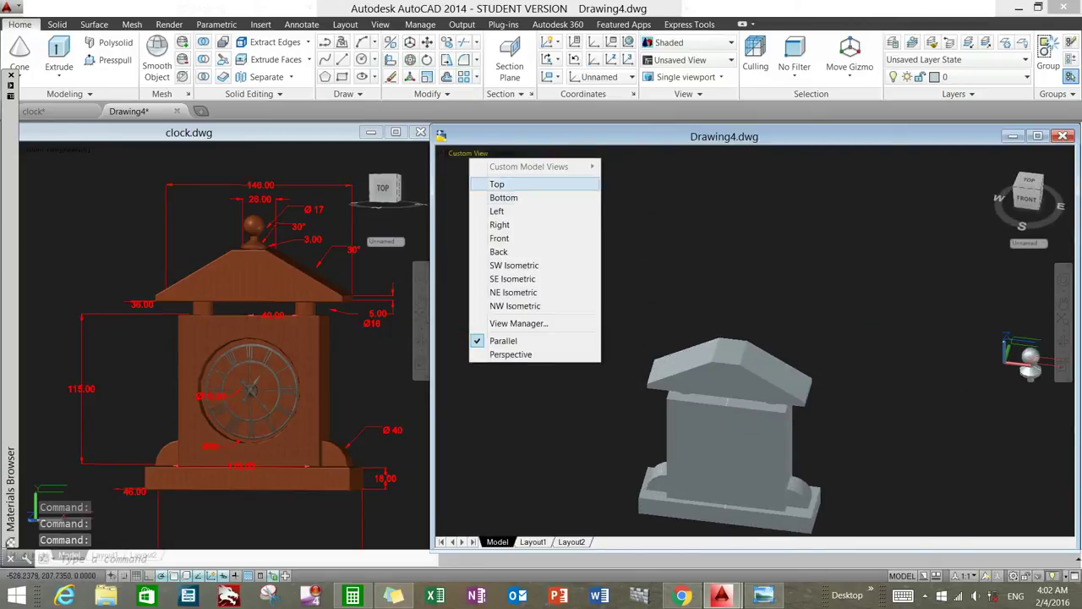
click(497, 183)
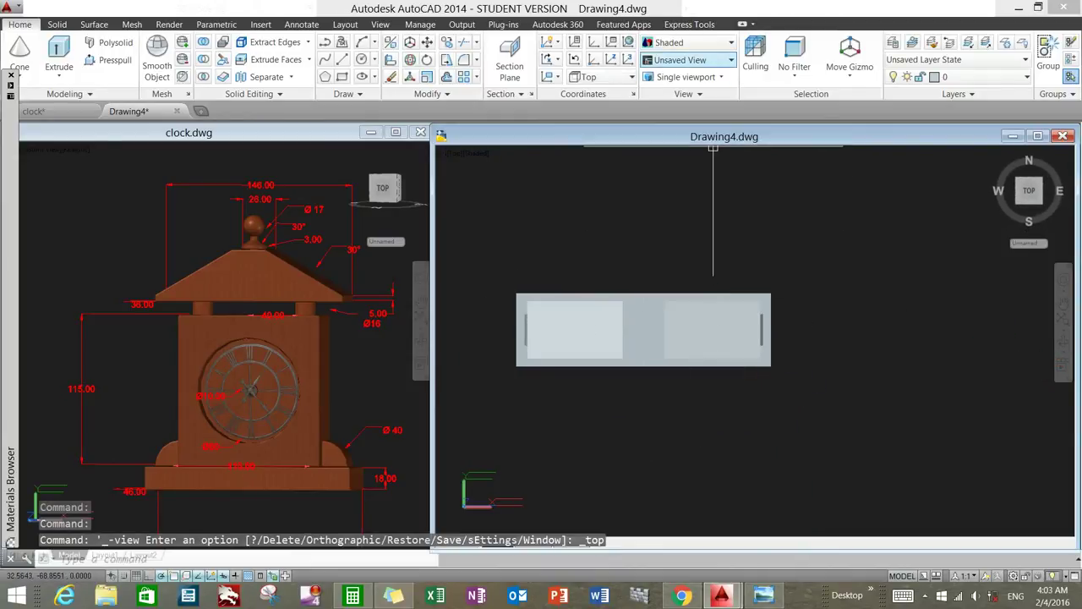
click(686, 42)
click(668, 76)
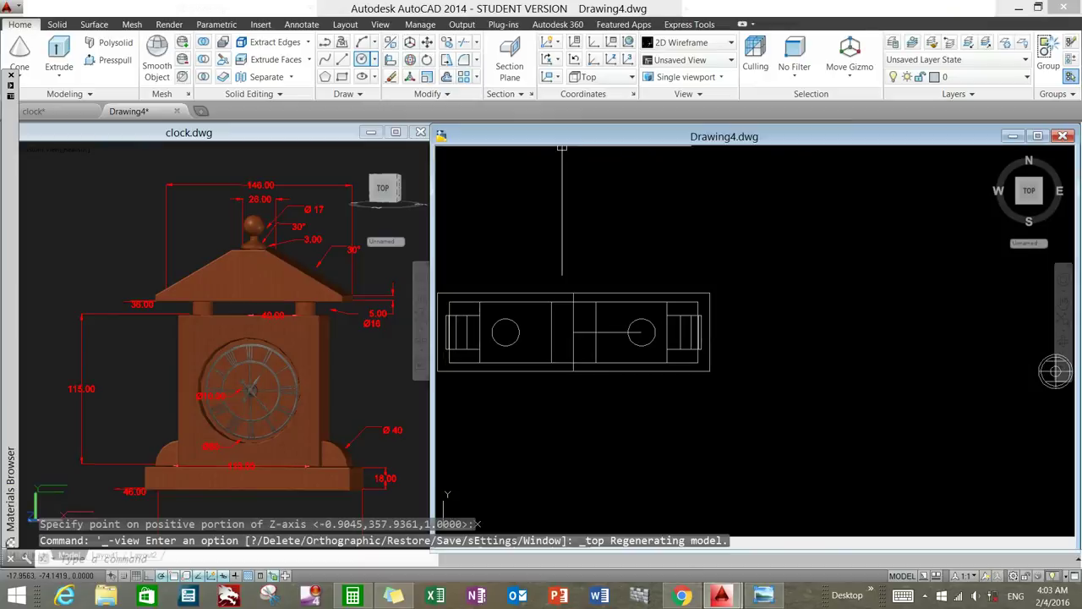
Step: Draw a 6-diameter circle centred on the midpoint of the roof's top line
click(361, 58)
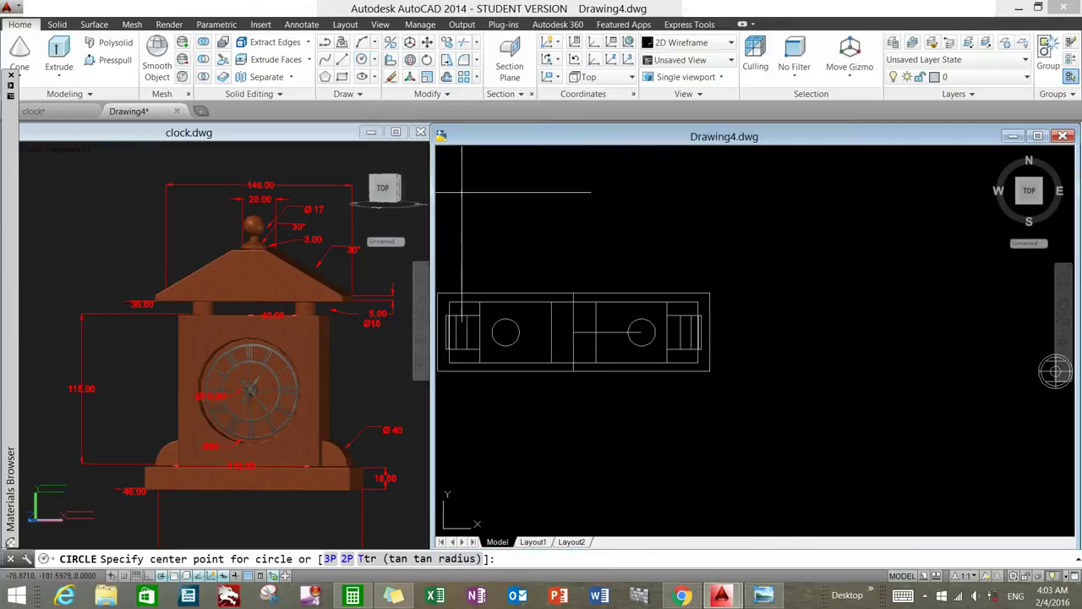
shift+right_click(577, 343)
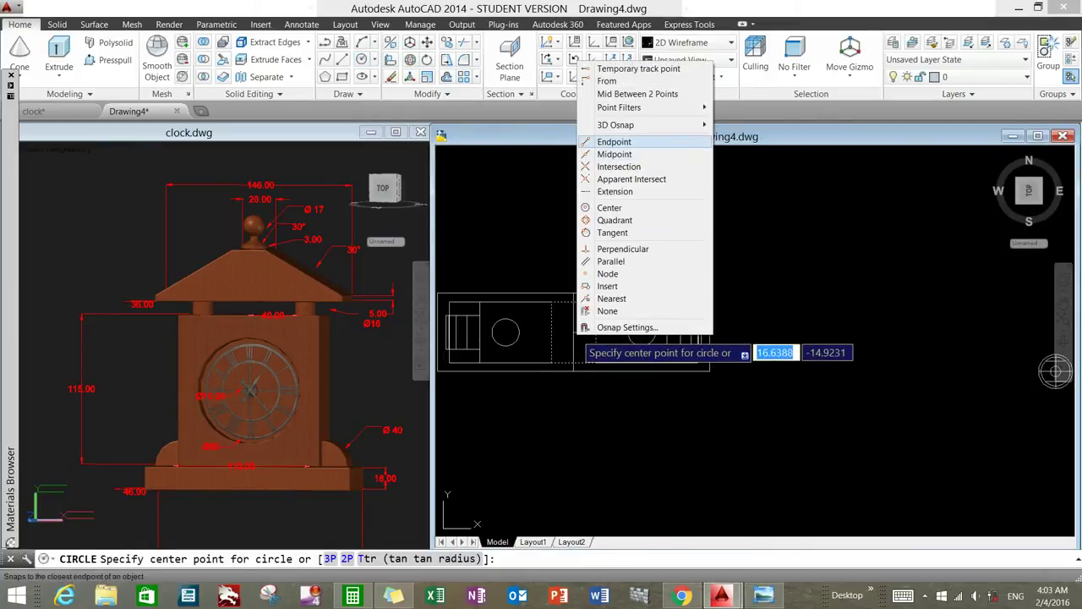
click(588, 153)
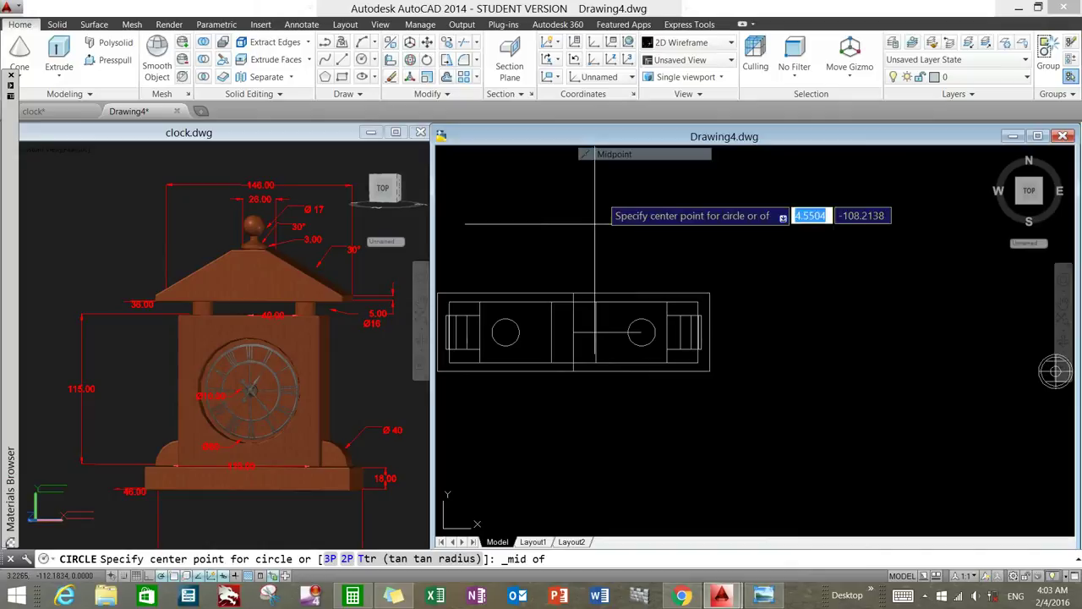
click(574, 332)
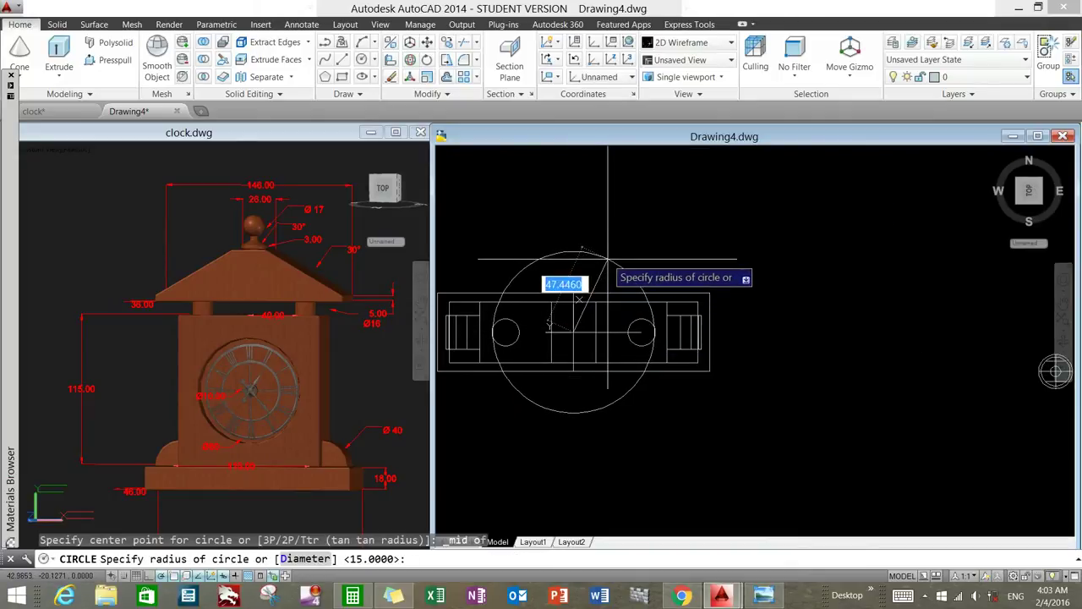
text(d)
key(Return)
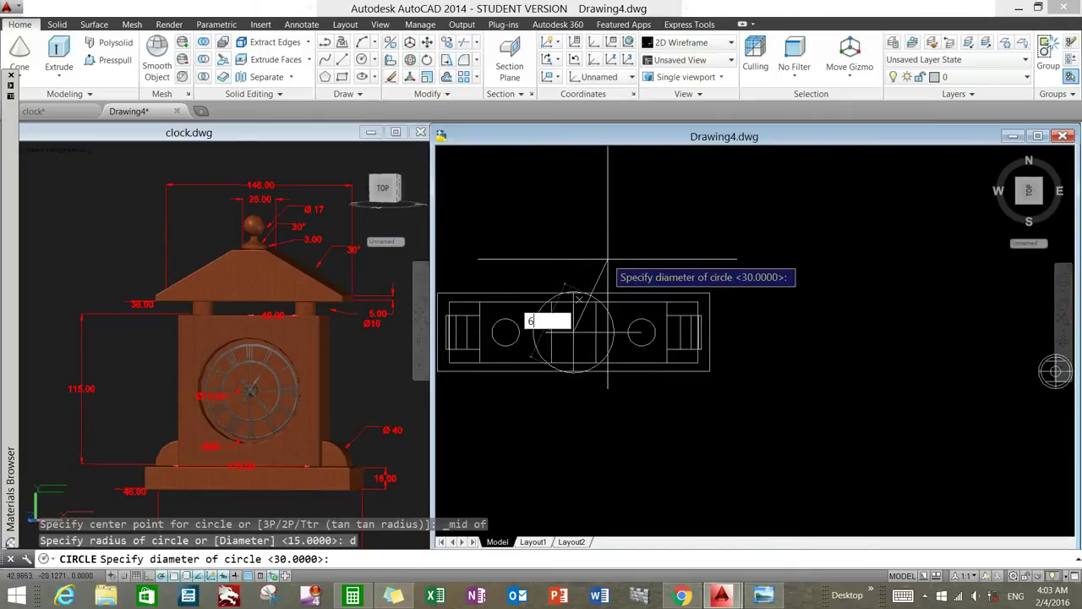
key(Return)
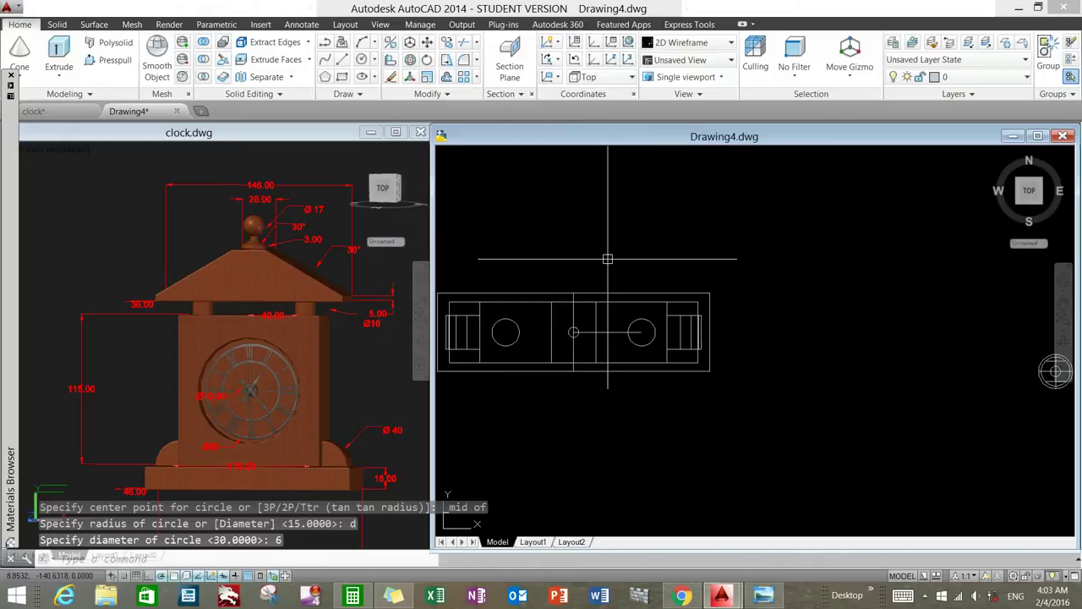
middle_drag(758, 384, 727, 362)
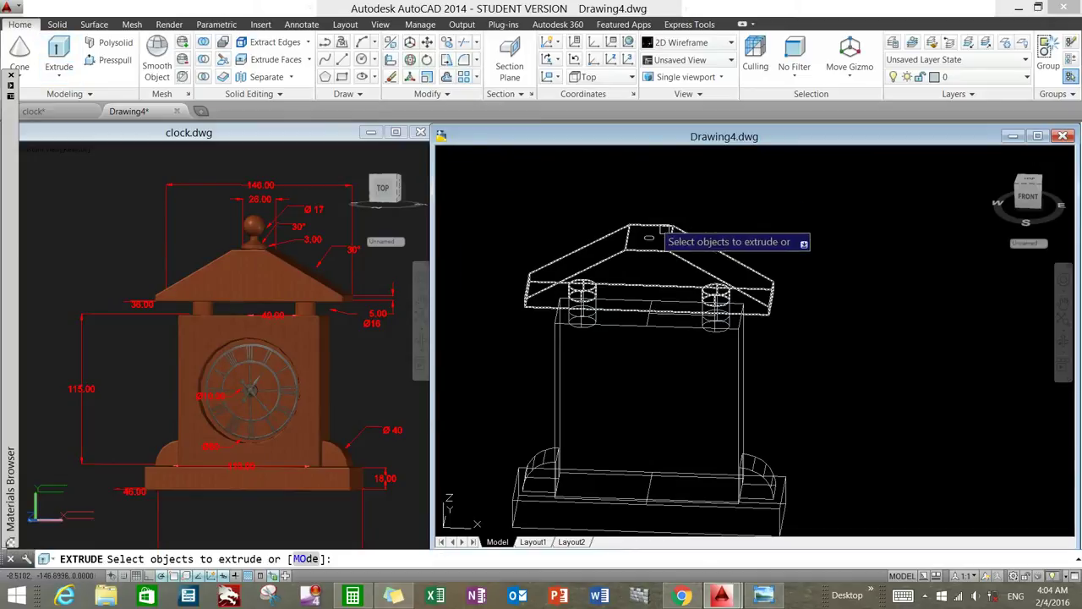
Step: Extrude the 6-unit circle 10 units and subtract the cylinder from the roof
scroll(658, 234, up, 5)
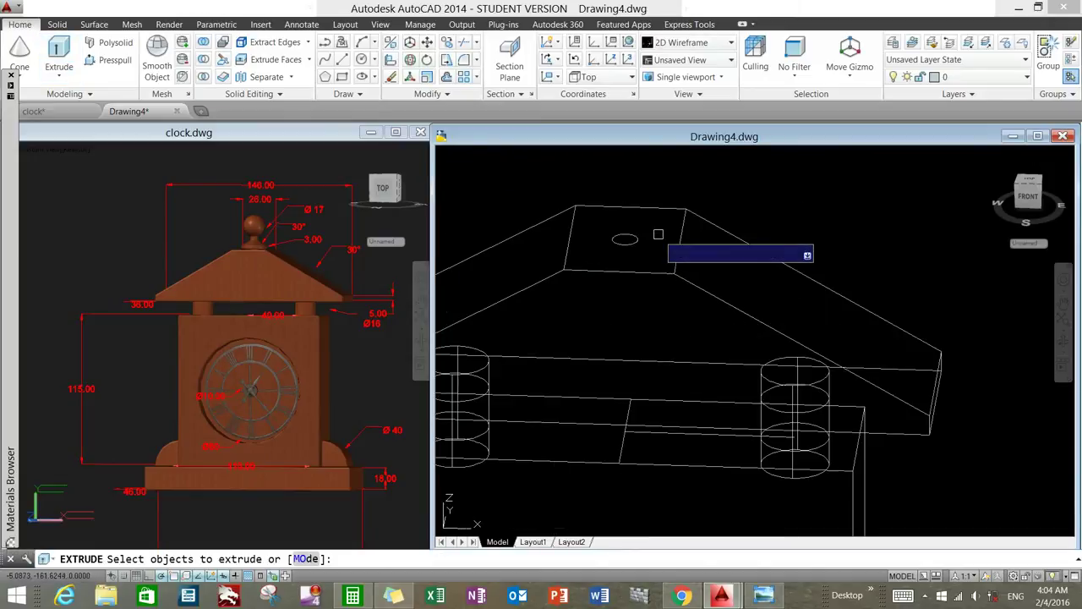
click(642, 240)
right_click(643, 239)
click(668, 240)
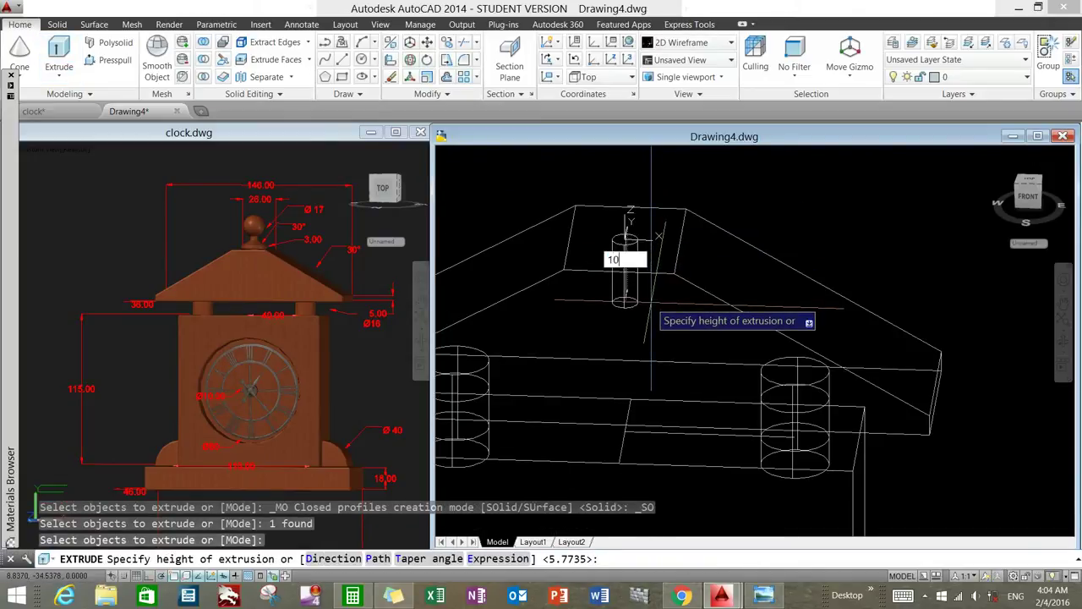
key(Return)
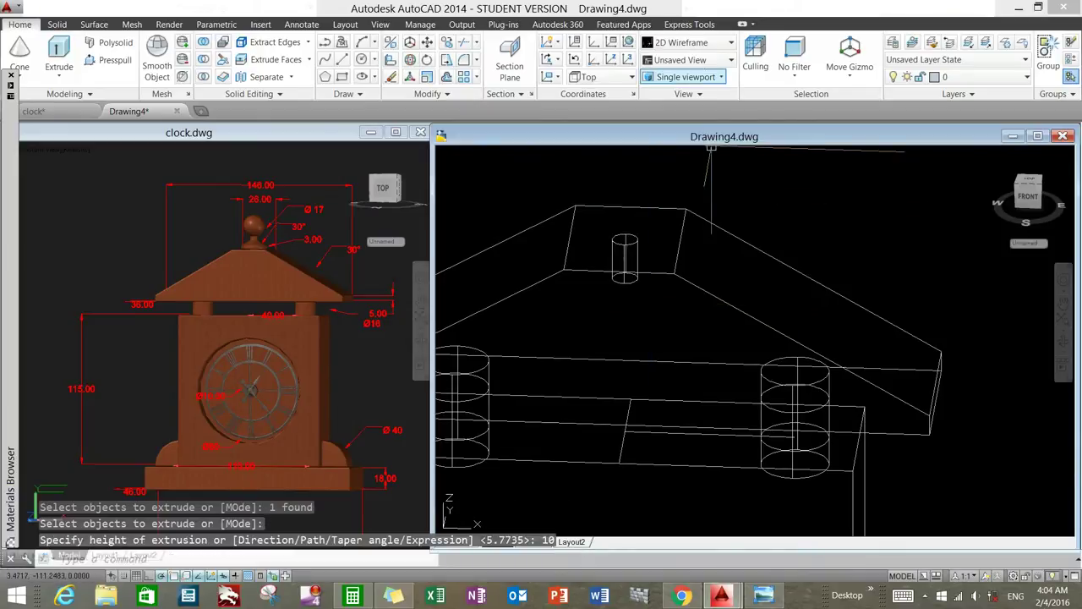
click(222, 58)
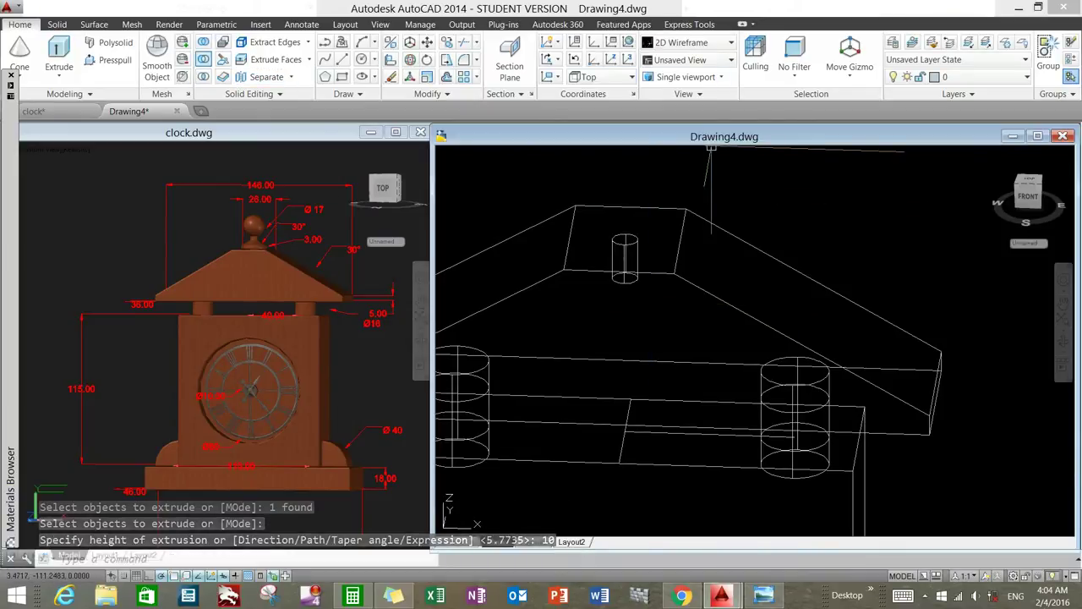
click(686, 247)
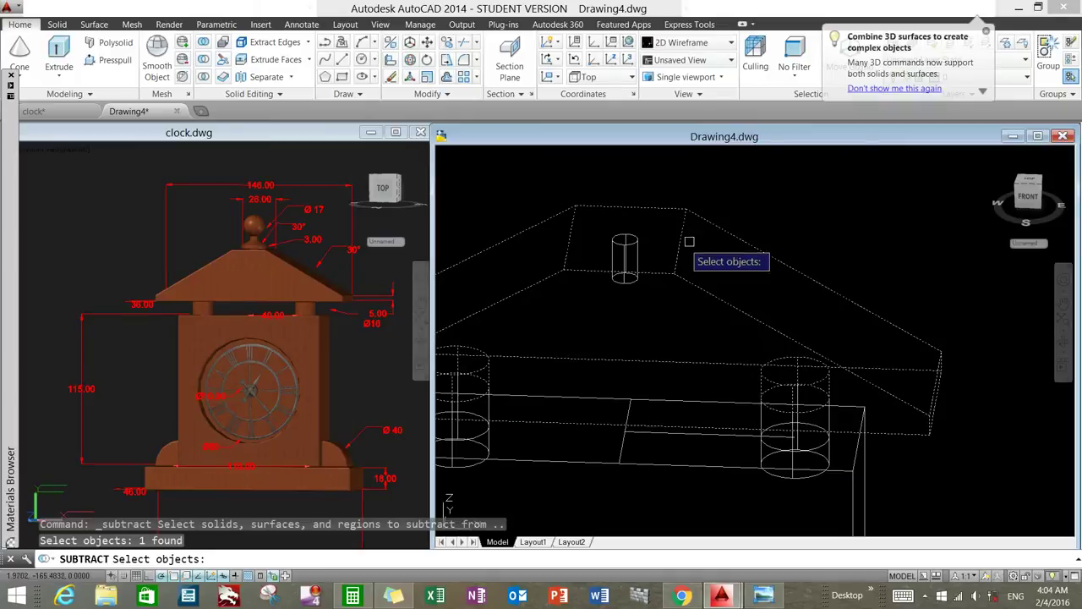
key(Return)
click(639, 245)
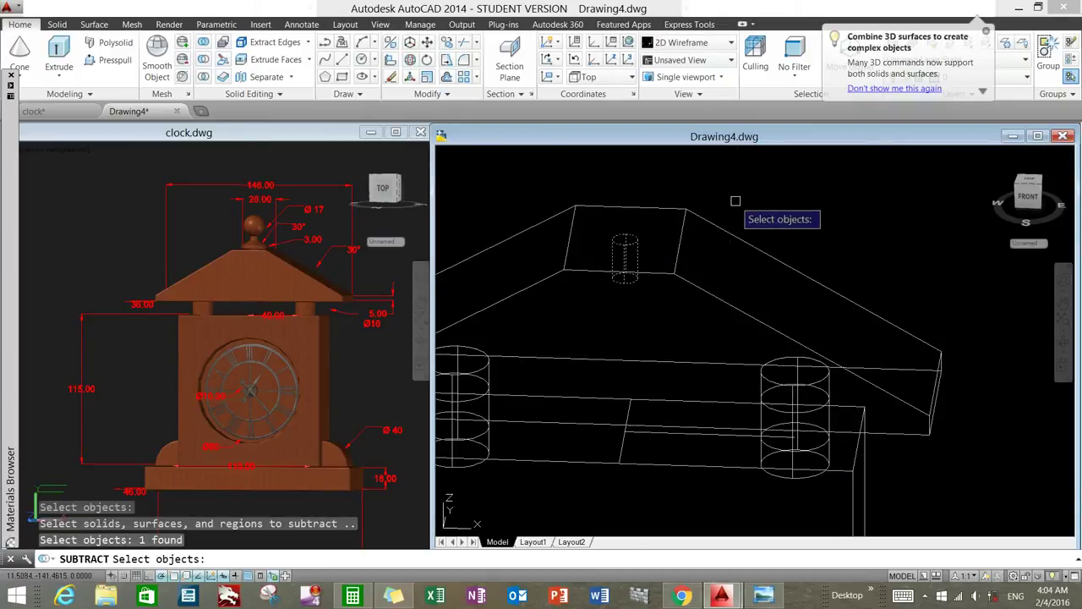
key(Return)
Step: Shade the model and orbit to check the hole in the roof top
click(686, 42)
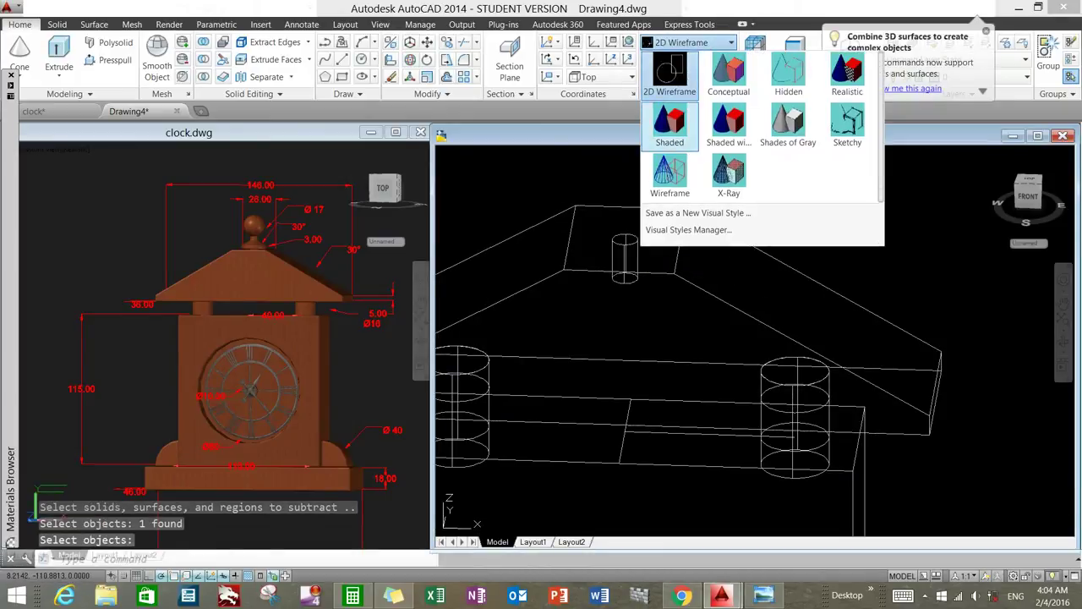
click(669, 123)
shift+middle_drag(652, 181, 643, 194)
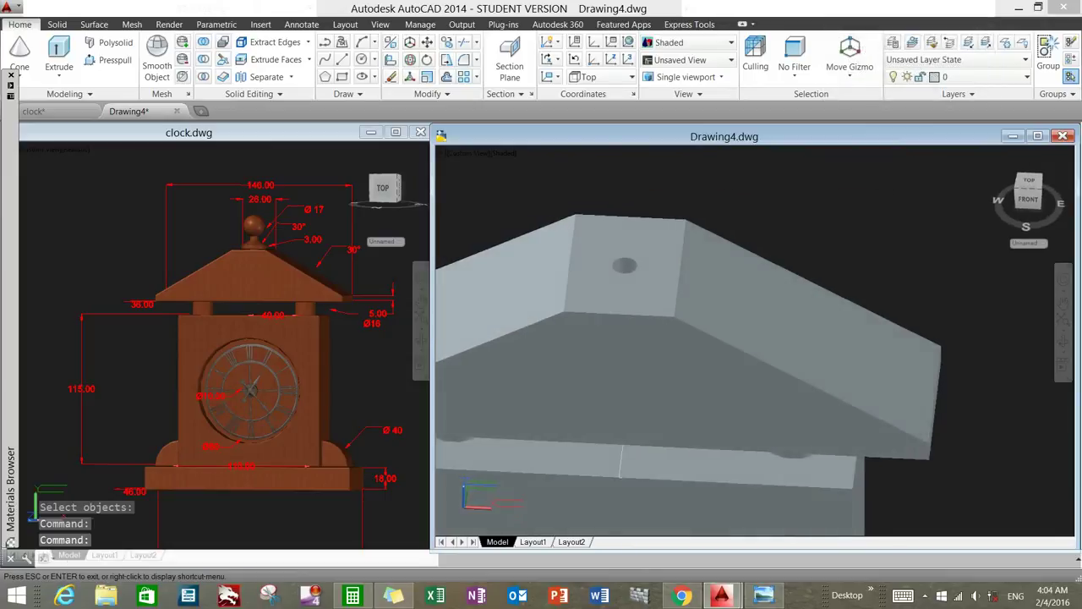
scroll(695, 210, down, 3)
shift+middle_drag(976, 212, 888, 243)
Step: Return to wireframe and window-select the ball finial
click(833, 212)
click(930, 278)
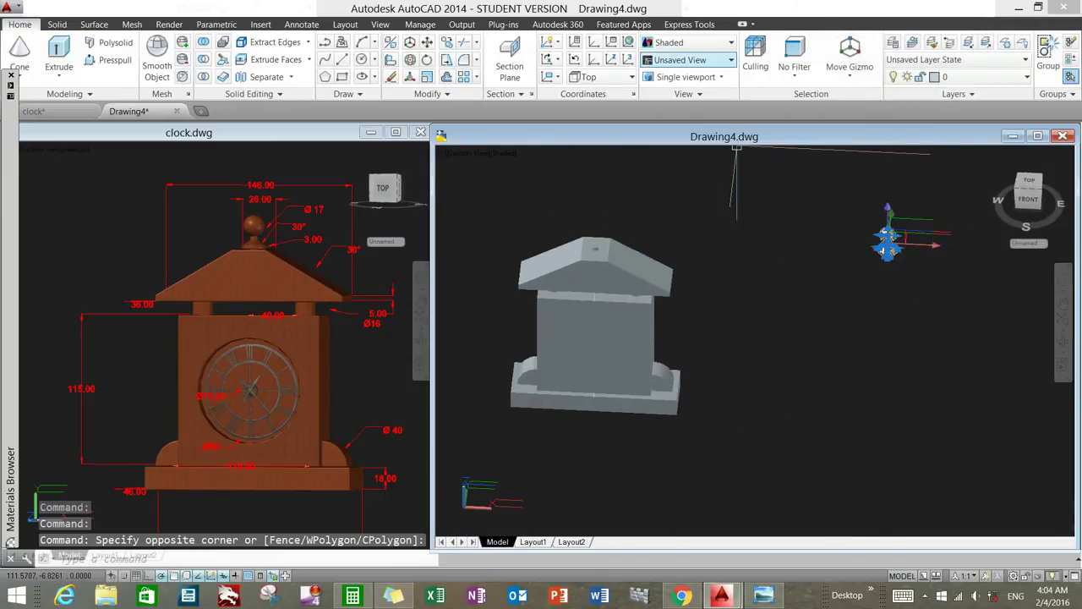
click(686, 42)
click(654, 119)
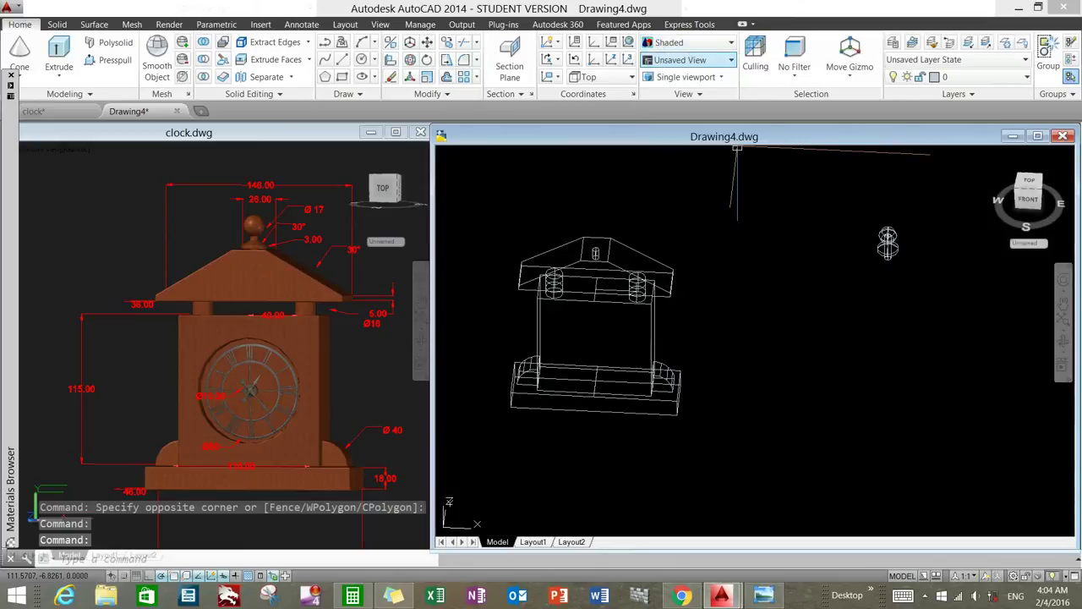
click(822, 182)
click(905, 266)
Step: Move the ball finial from its bottom point down into the roof hole
right_click(815, 215)
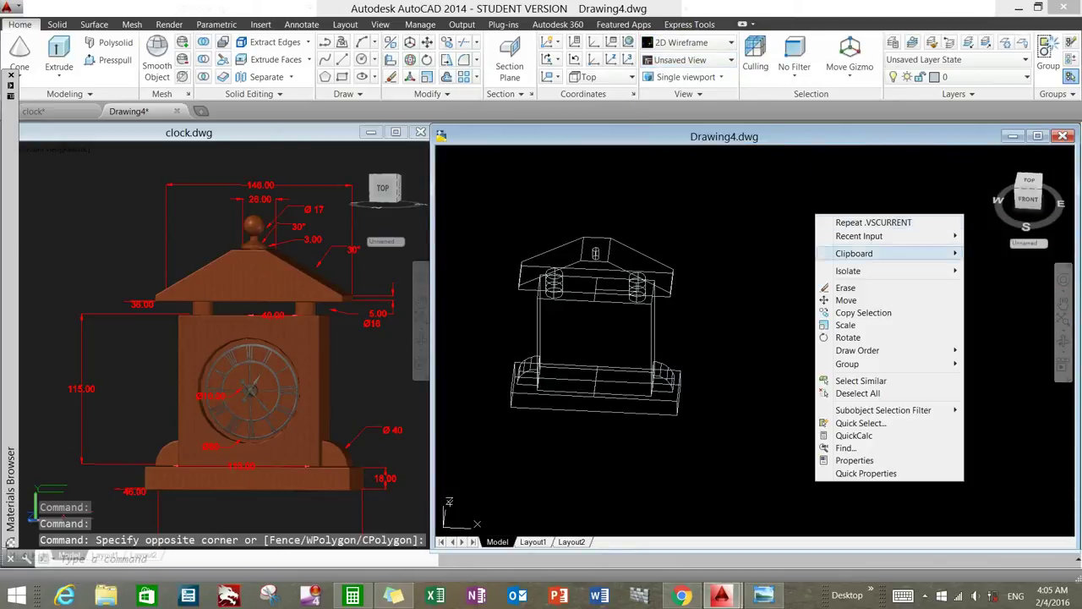
click(845, 300)
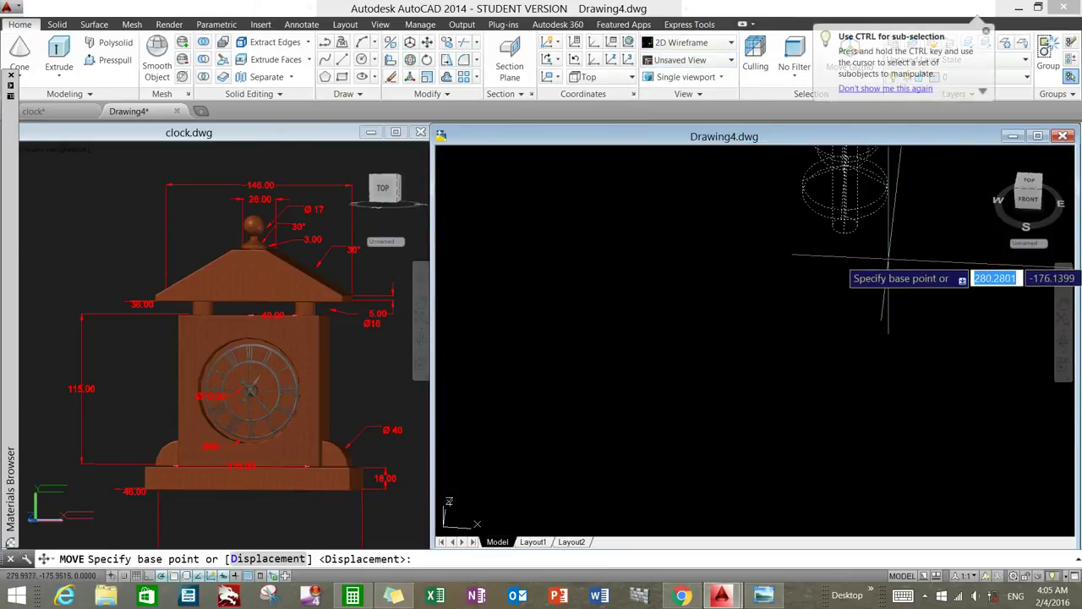
click(845, 225)
scroll(729, 283, down, 4)
scroll(609, 271, up, 6)
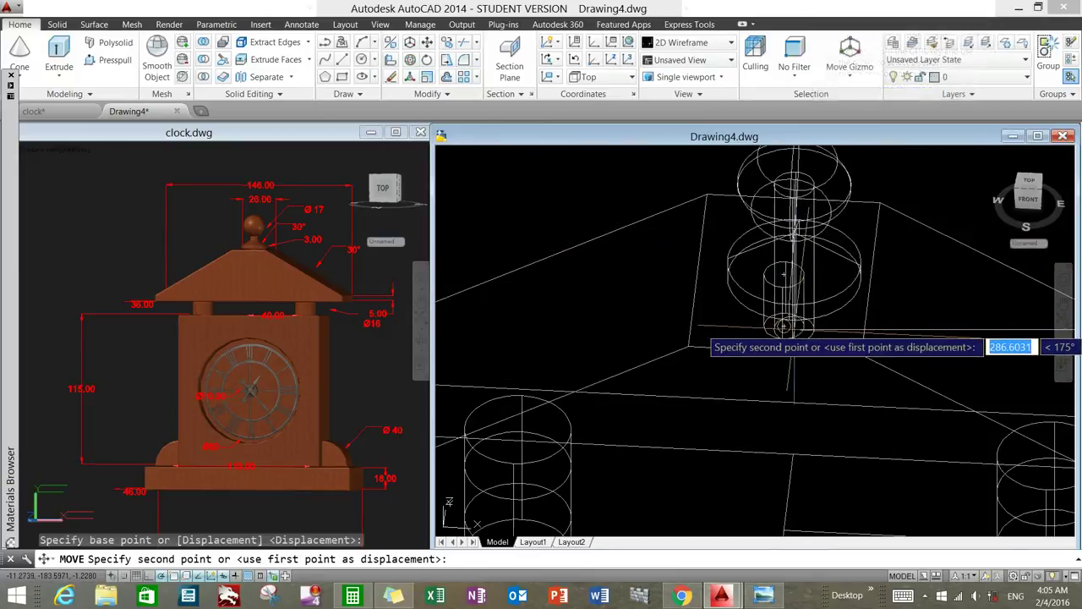
click(785, 327)
Step: Orbit to an elevated front view and shade the model to check the fit
shift+middle_drag(833, 312, 791, 256)
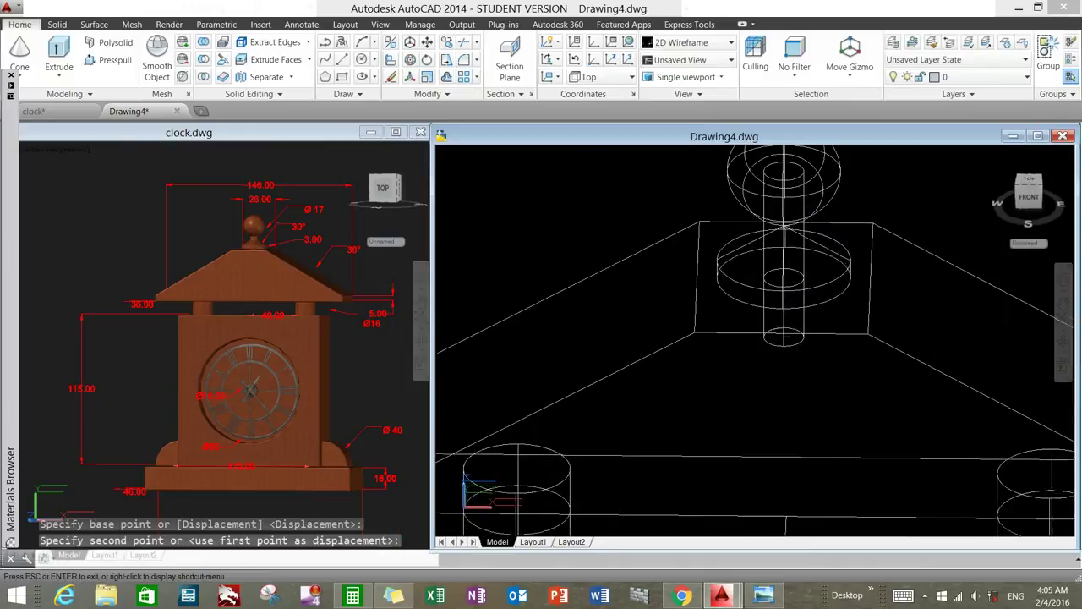
scroll(792, 215, down, 5)
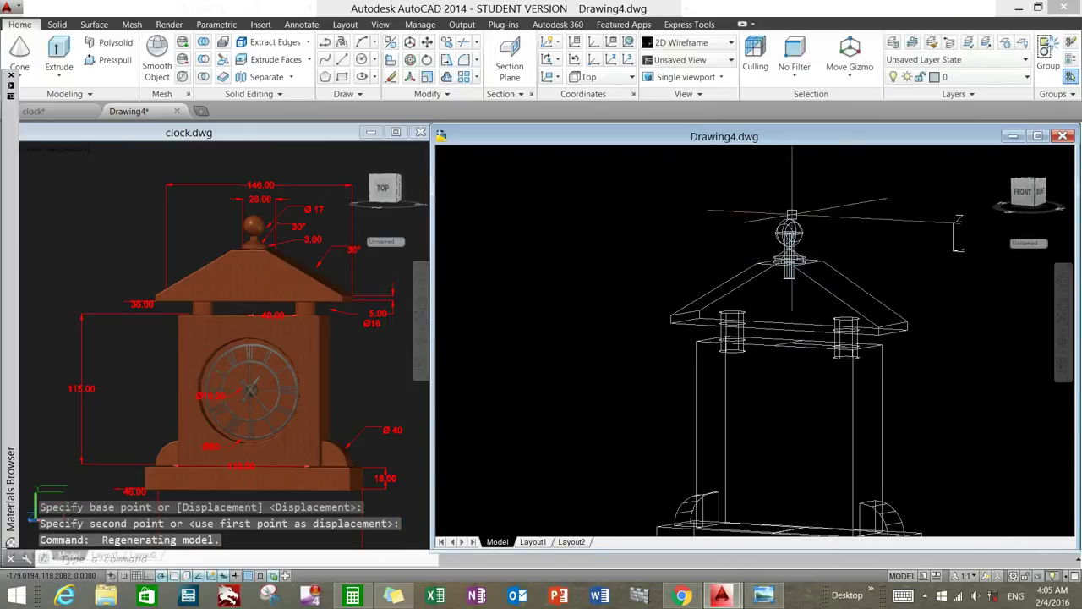
click(730, 42)
click(673, 179)
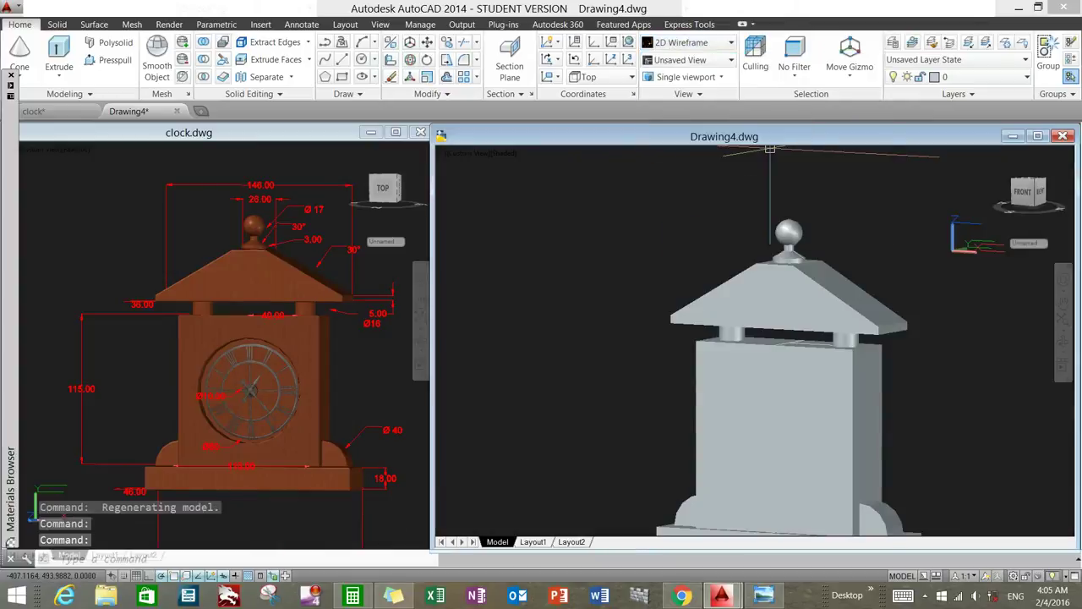
scroll(814, 242, up, 3)
mouse_move(814, 242)
shift+middle_down()
mouse_move(798, 257)
mouse_move(815, 269)
shift+middle_up()
scroll(806, 259, down, 3)
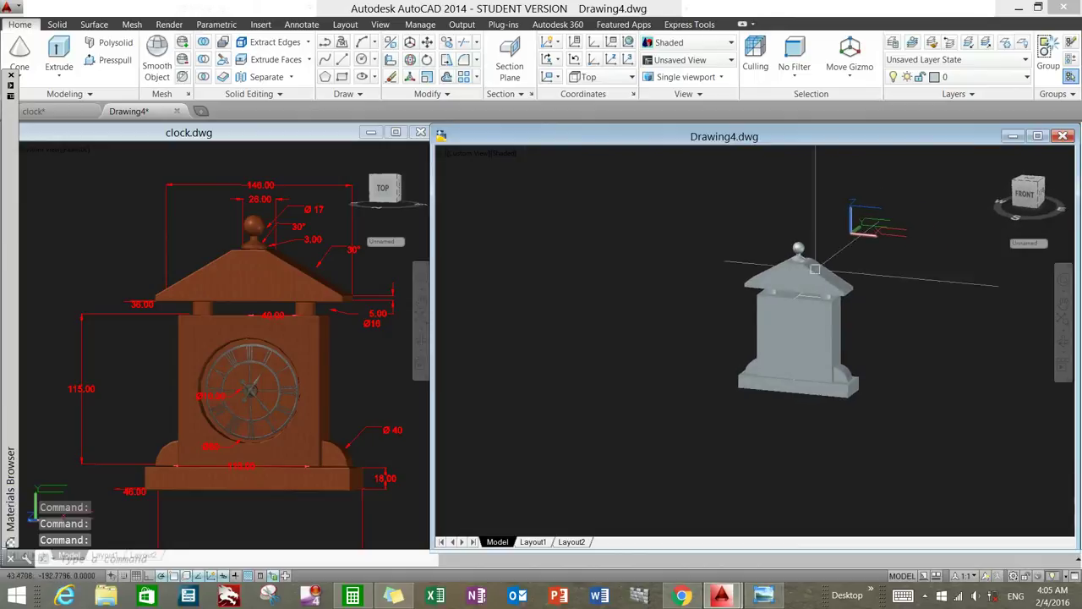
Step: View the clock from the Front in wireframe
click(468, 153)
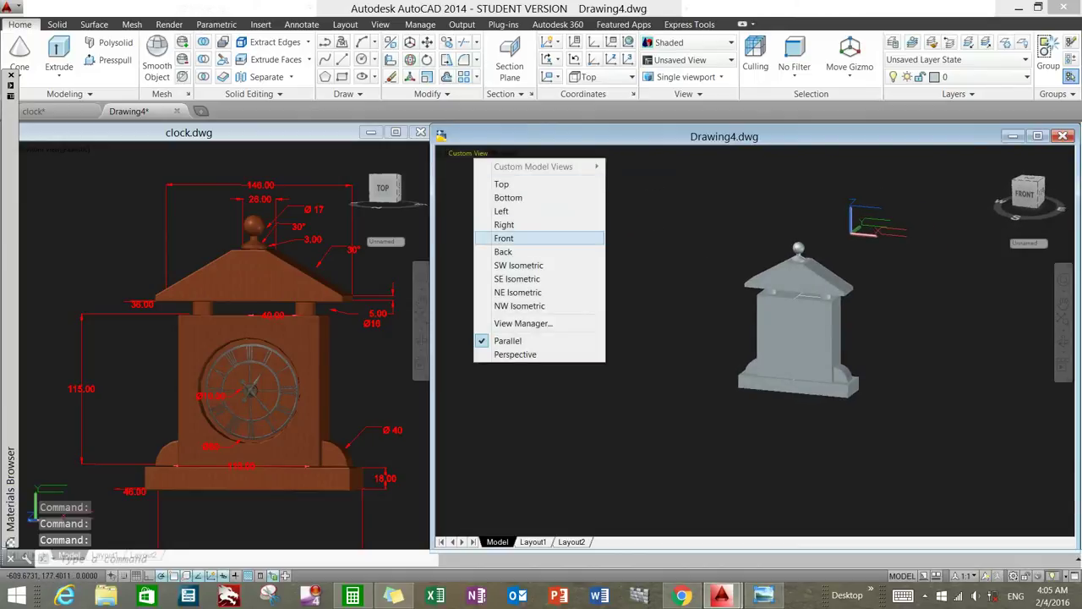
click(507, 238)
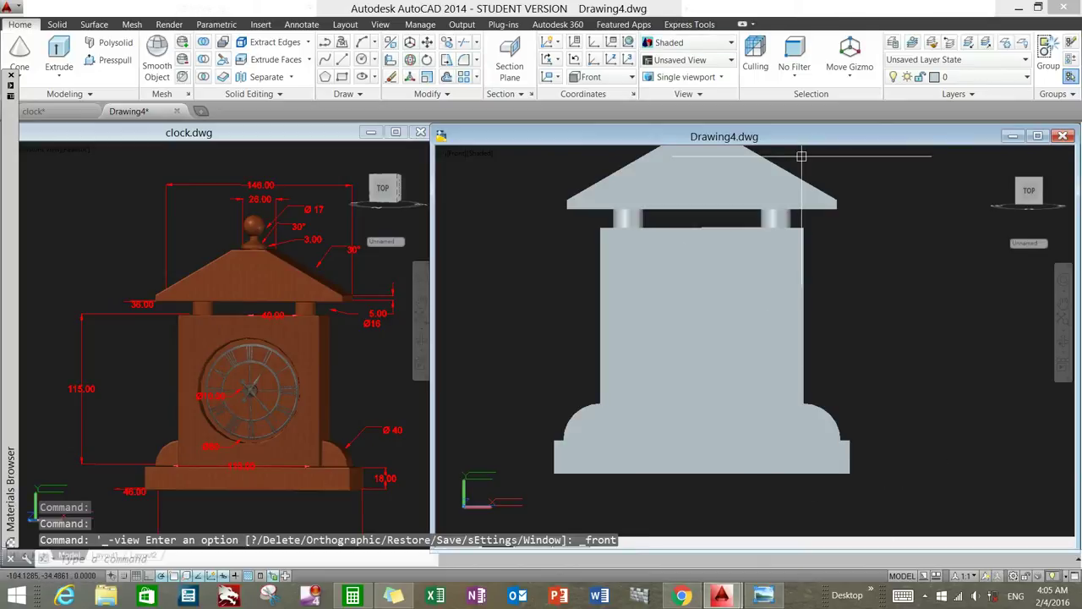
click(687, 43)
click(651, 89)
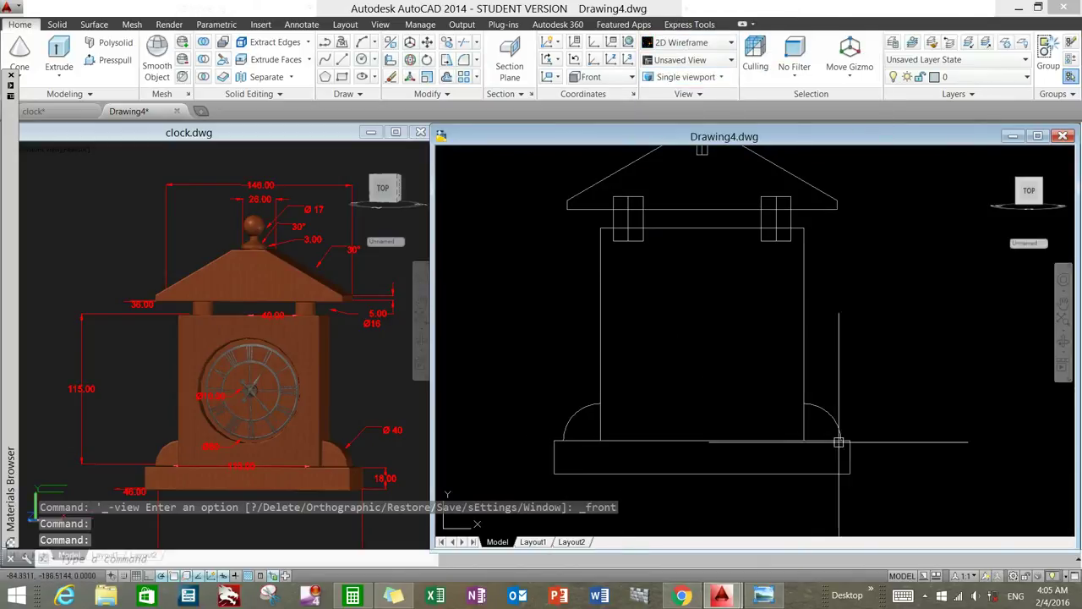
Step: Start and cancel a line and a first circle attempt
text(l)
key(Return)
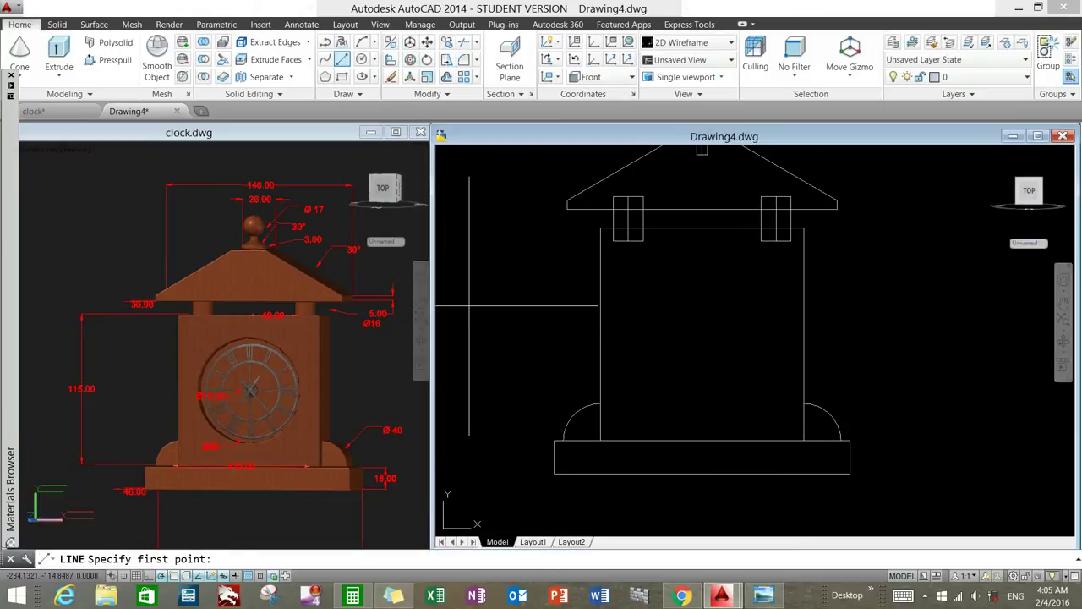
key(Escape)
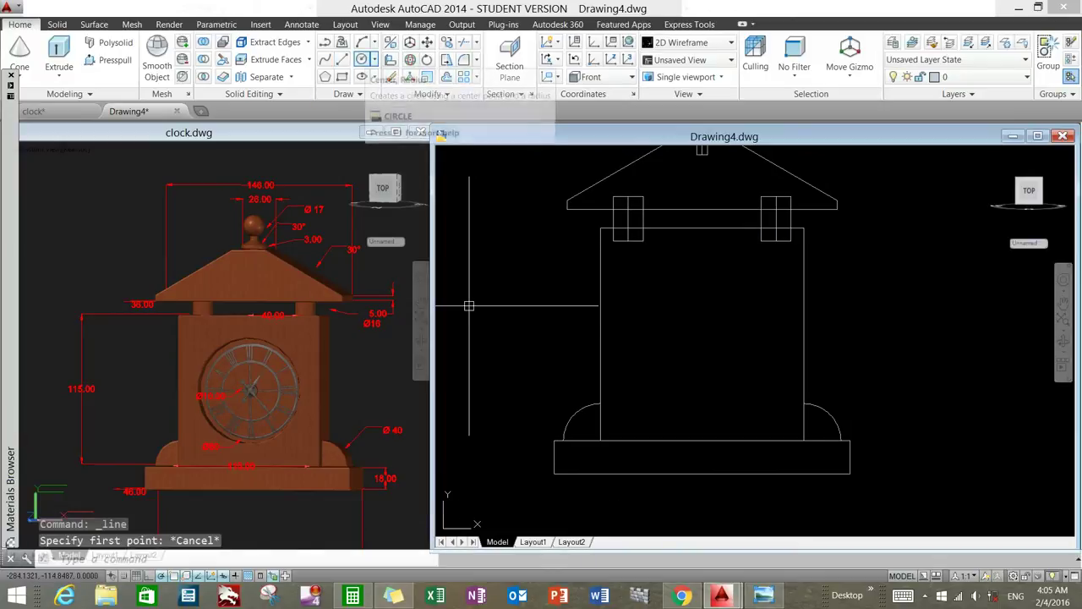
click(361, 59)
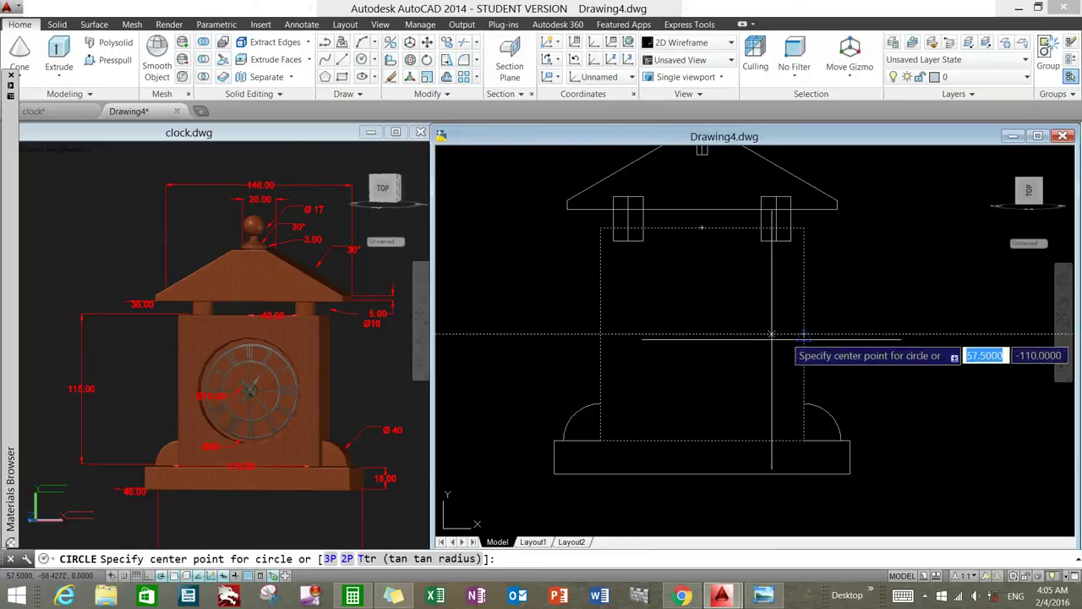
click(702, 334)
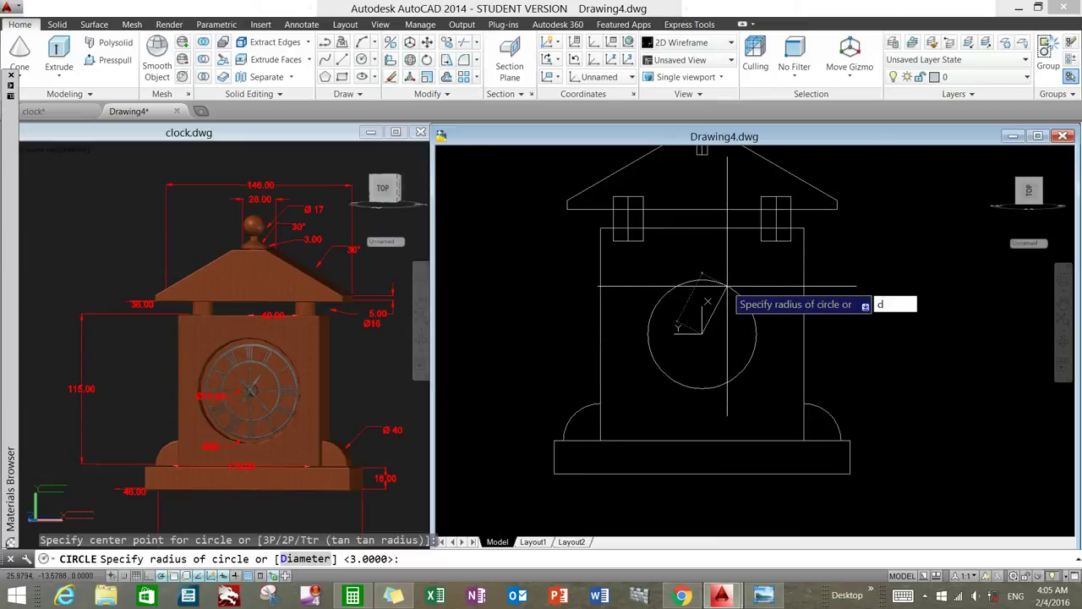
key(Return)
key(Return)
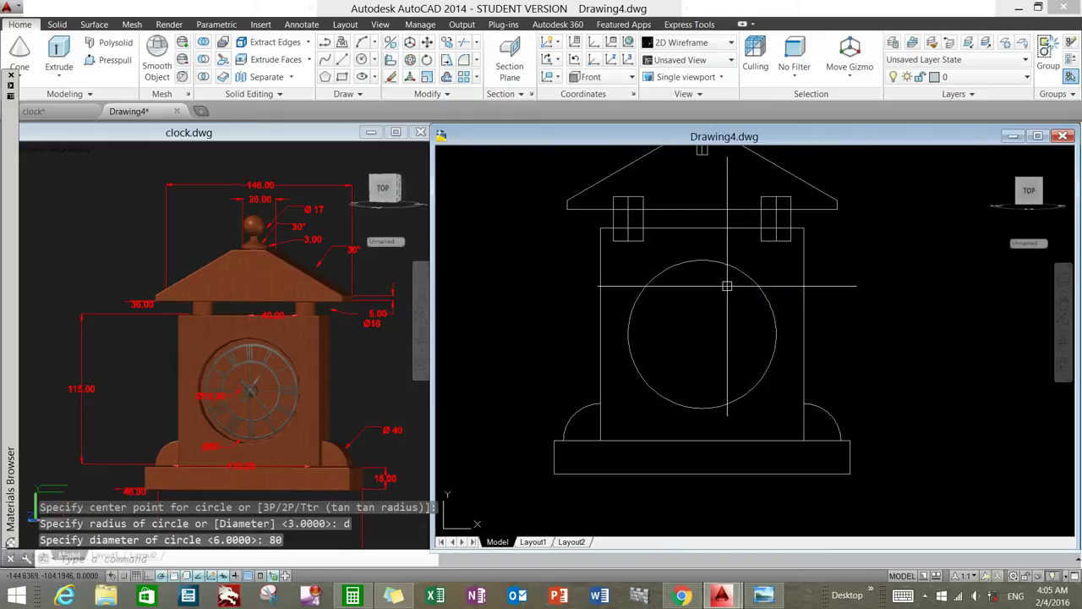
right_click(727, 286)
click(740, 292)
scroll(596, 246, down, 2)
key(Escape)
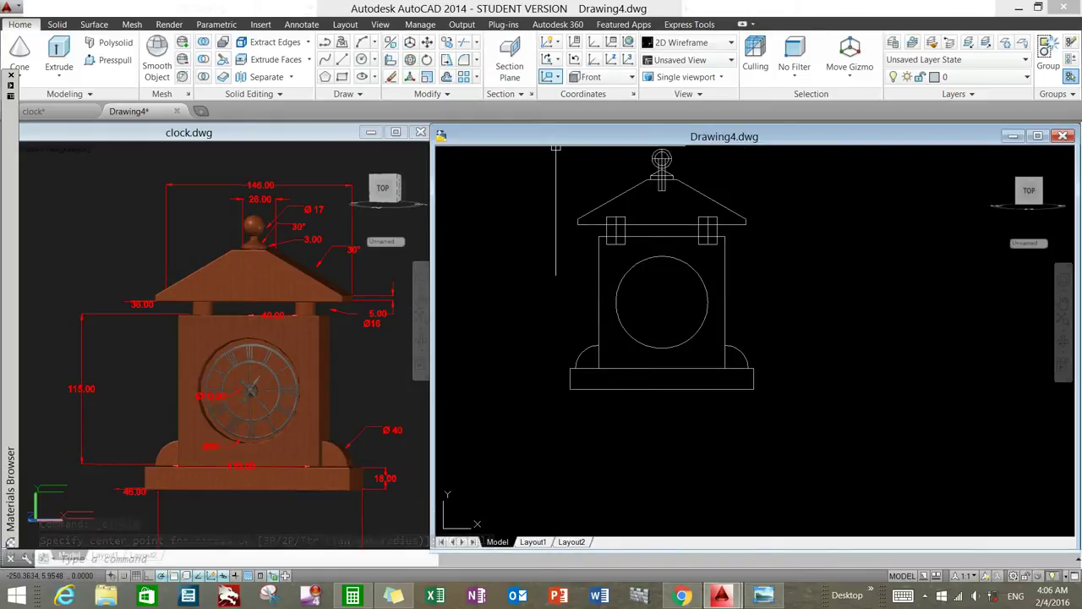
Step: Align the UCS to the view and draw a 10-diameter circle at the face circle's centre
click(556, 77)
click(554, 99)
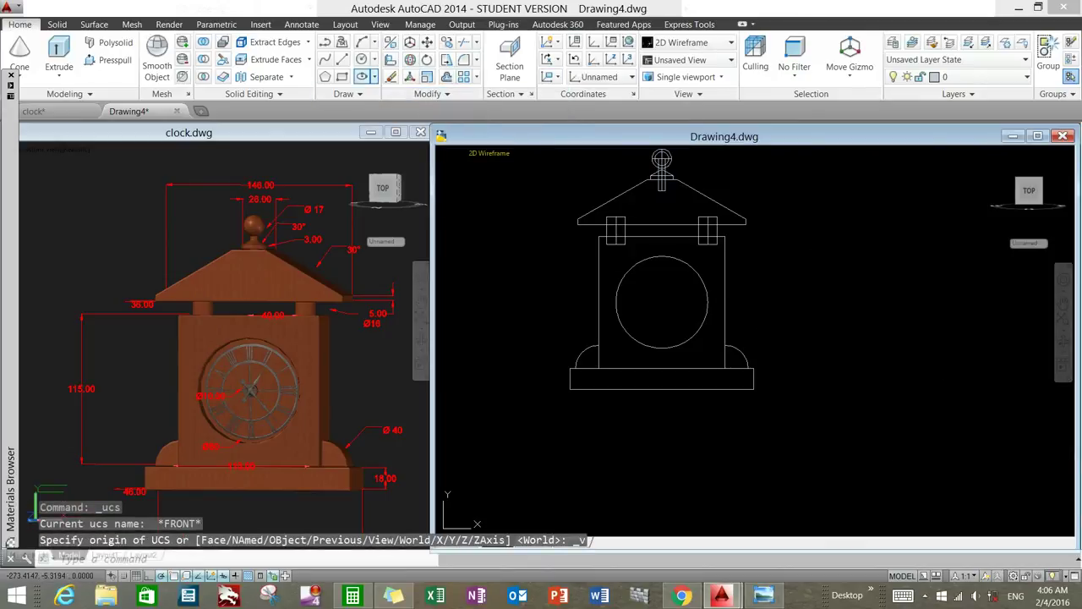
click(361, 59)
shift+right_click(819, 305)
click(854, 450)
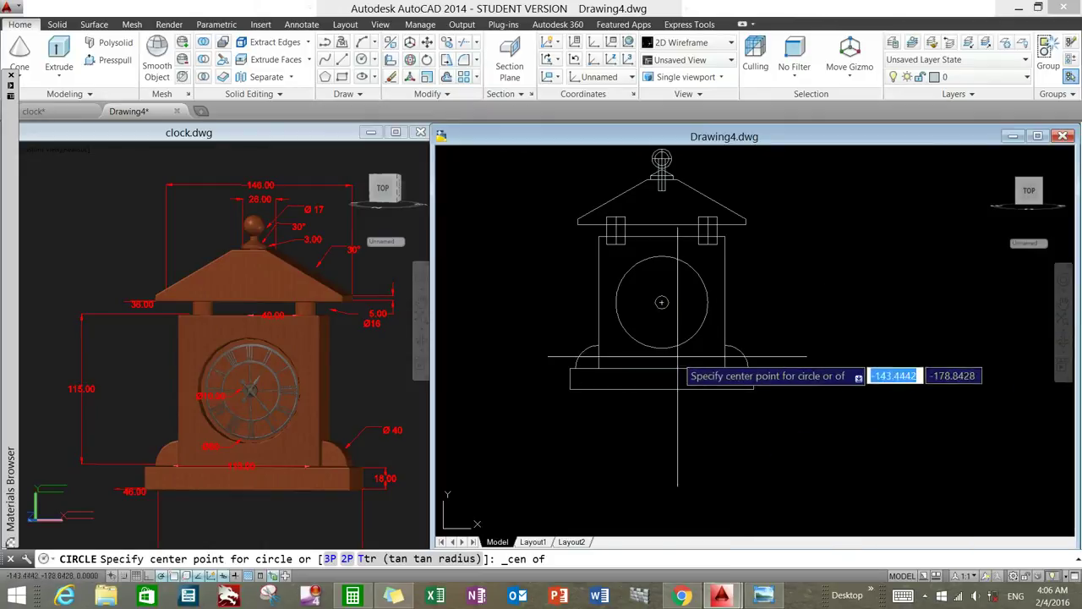
click(664, 305)
text(d)
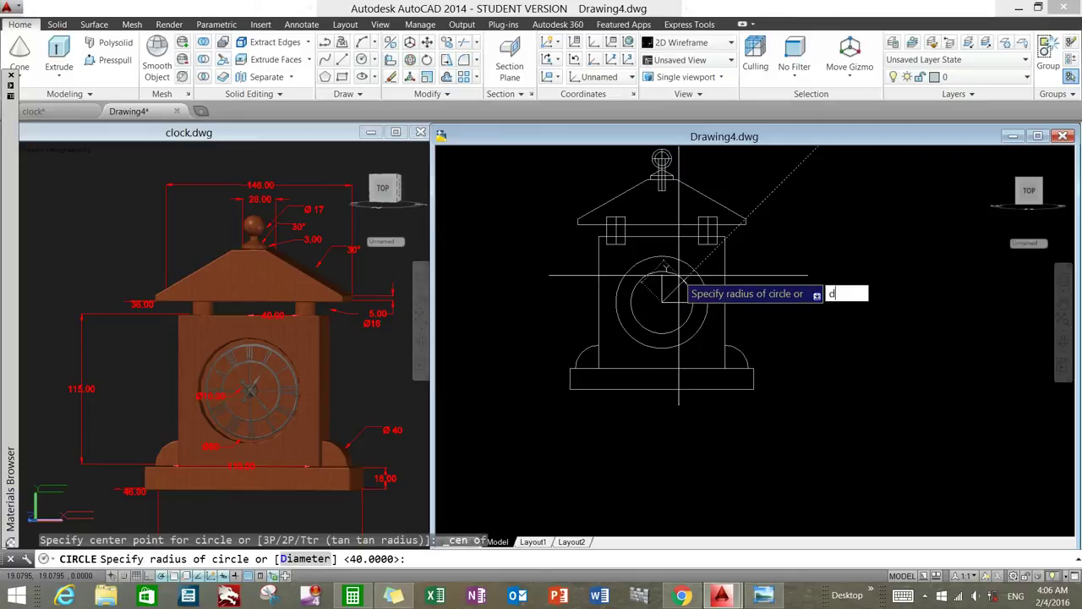
key(Return)
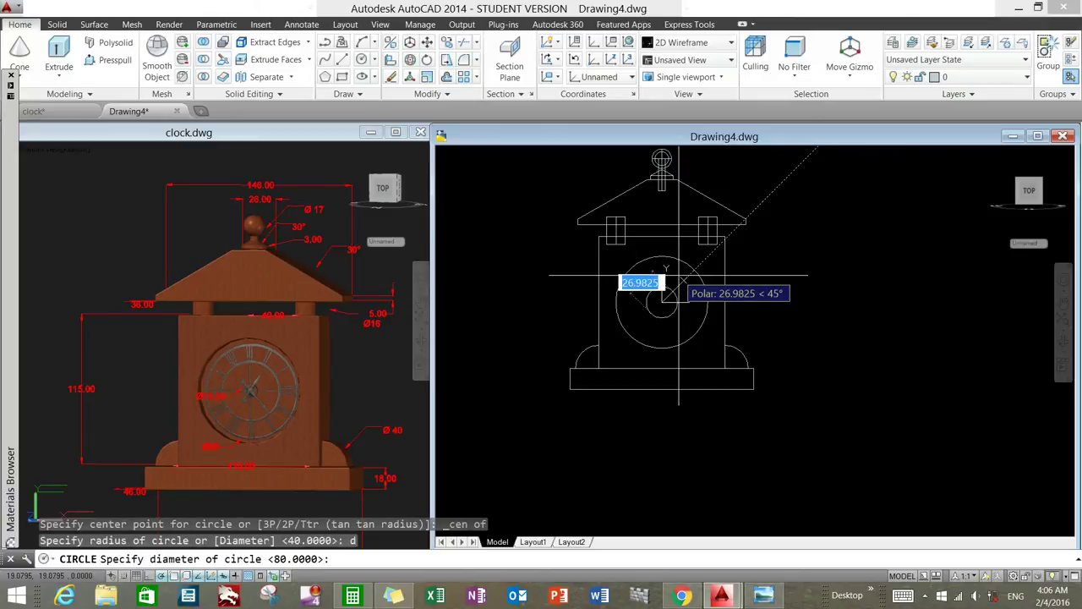
text(10)
key(Return)
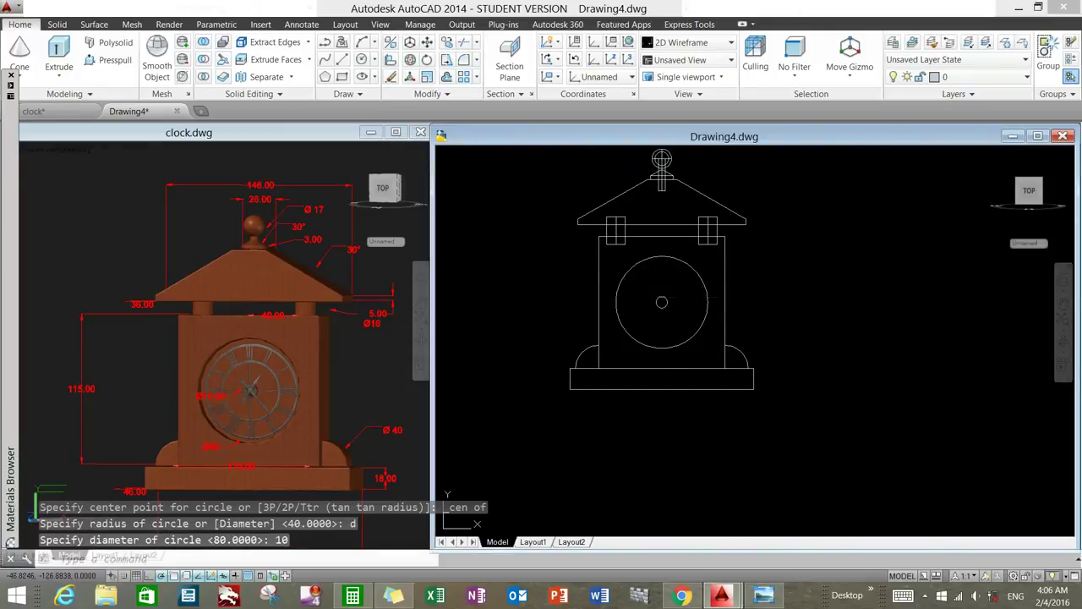
shift+middle_drag(789, 298, 727, 304)
Step: Copy the face circle and 10-unit centre circle from their centre, 36 units back
scroll(655, 311, up, 3)
scroll(664, 314, up, 2)
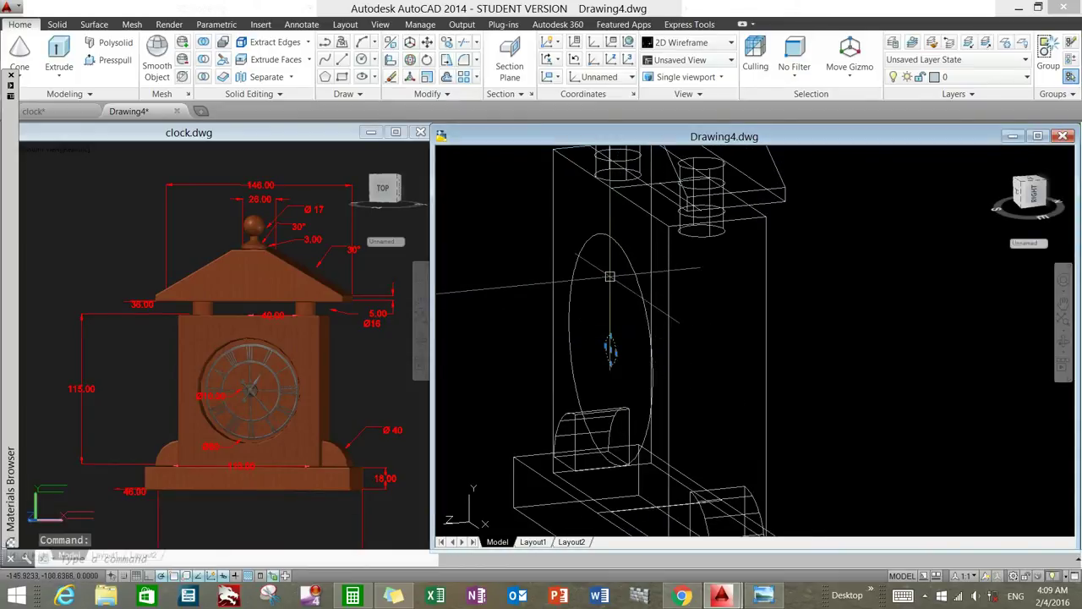
click(647, 292)
right_click(703, 288)
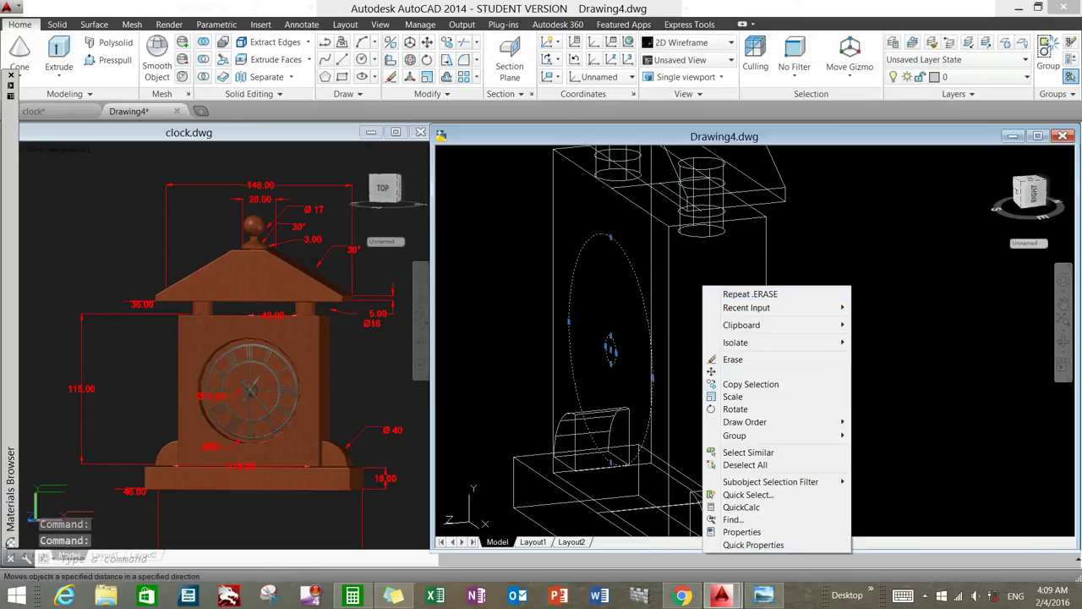
click(751, 384)
click(610, 349)
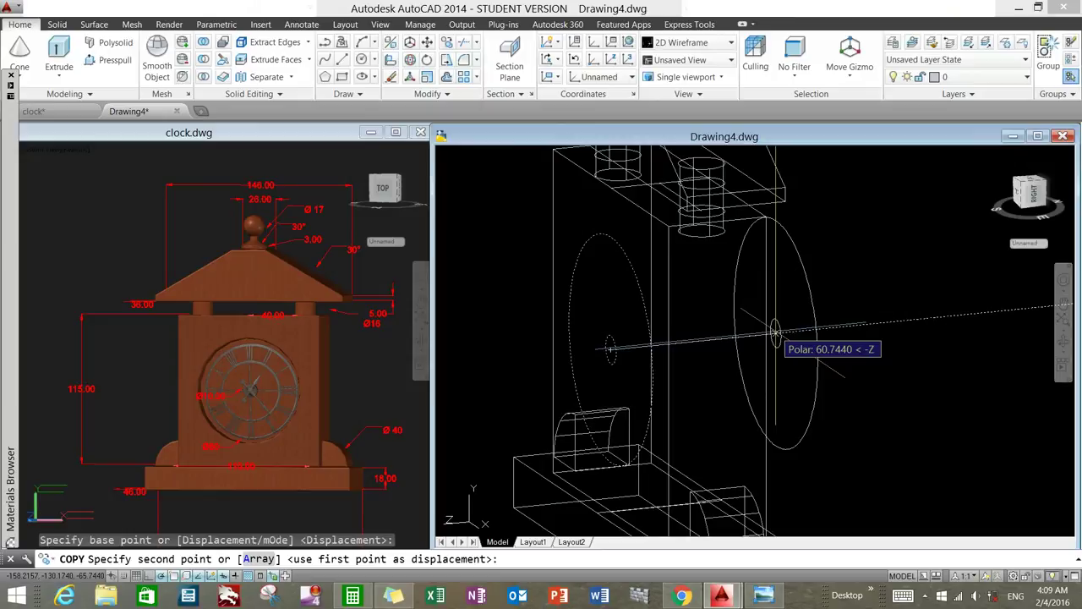
text(36)
key(Return)
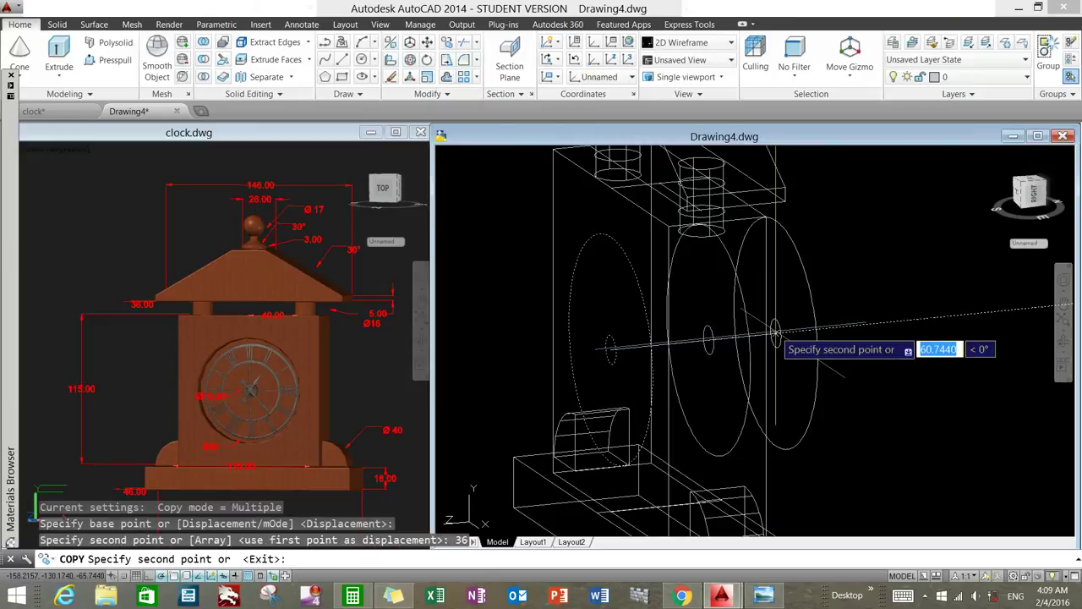
right_click(820, 327)
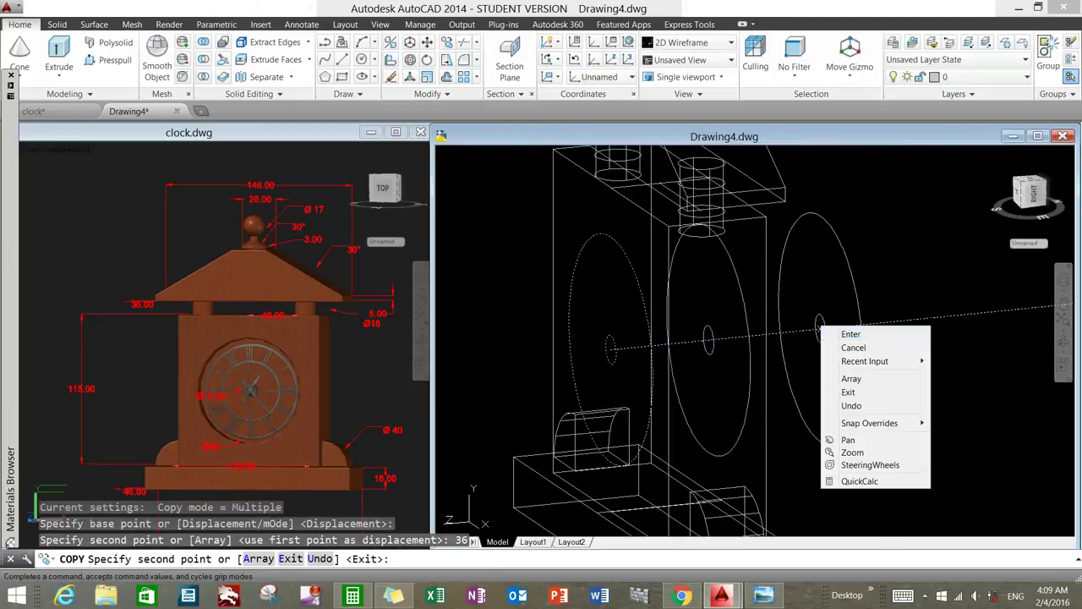
click(851, 334)
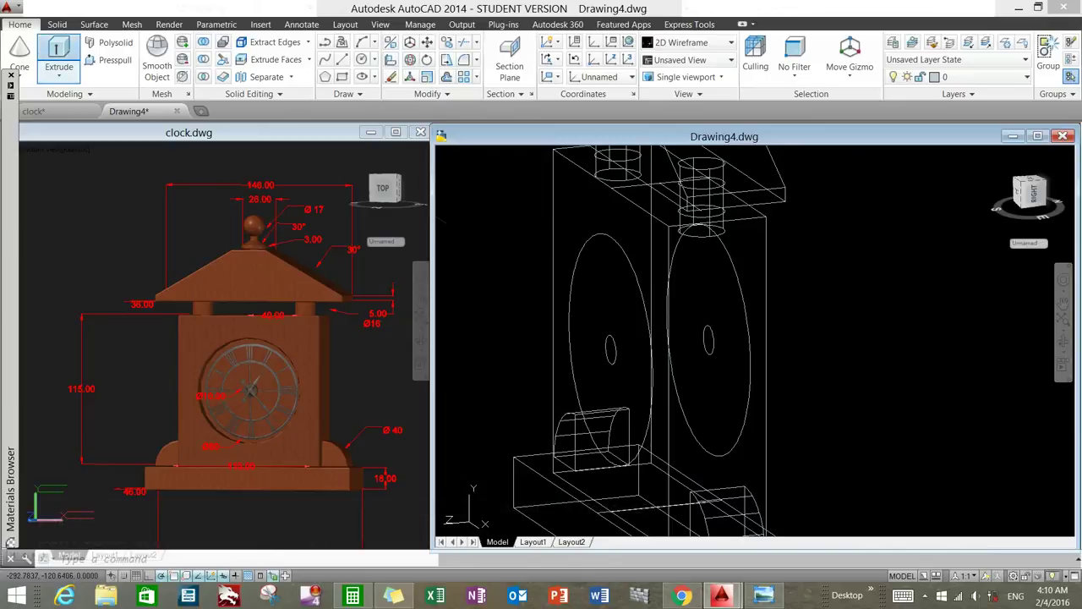
Step: Extrude the front face circle and its small centre circle 10 units
click(58, 55)
click(640, 291)
click(611, 342)
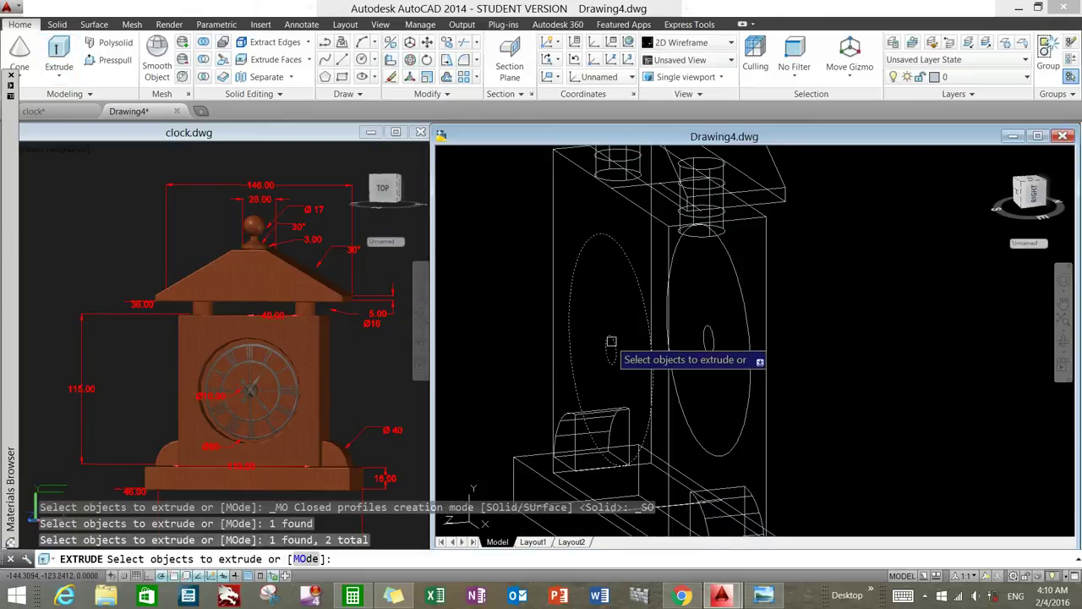
right_click(826, 310)
click(845, 338)
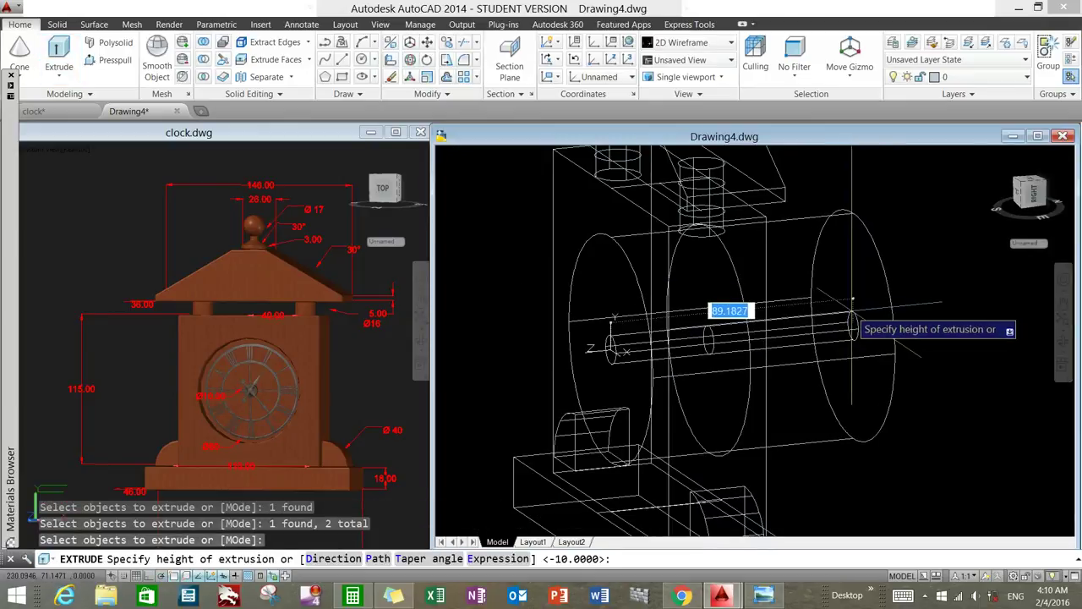
key(Return)
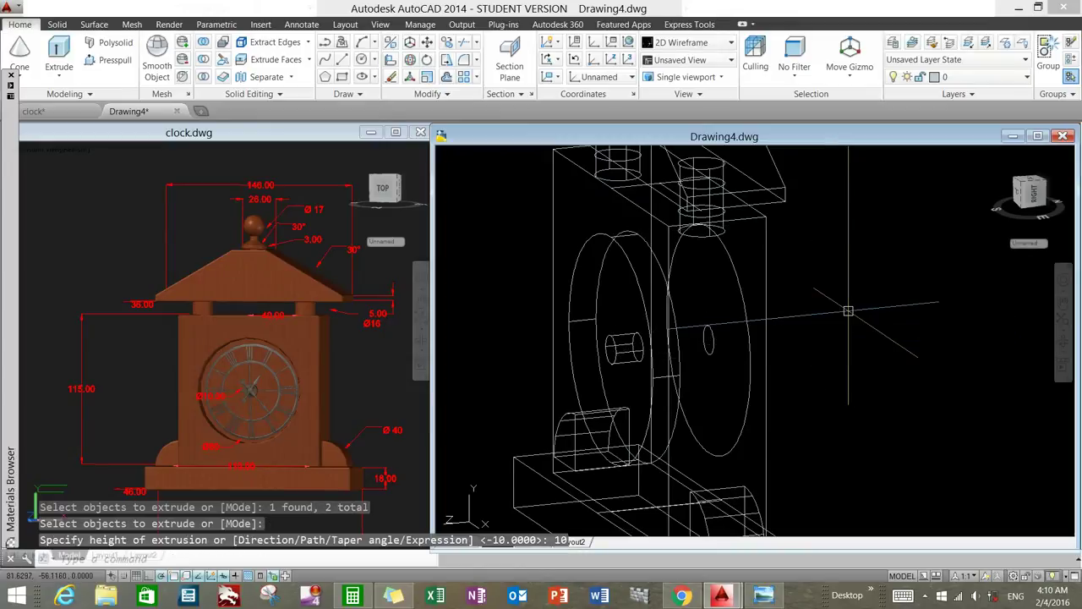
Step: Extrude the copied face and centre circles 18 units
right_click(819, 273)
click(854, 281)
click(728, 311)
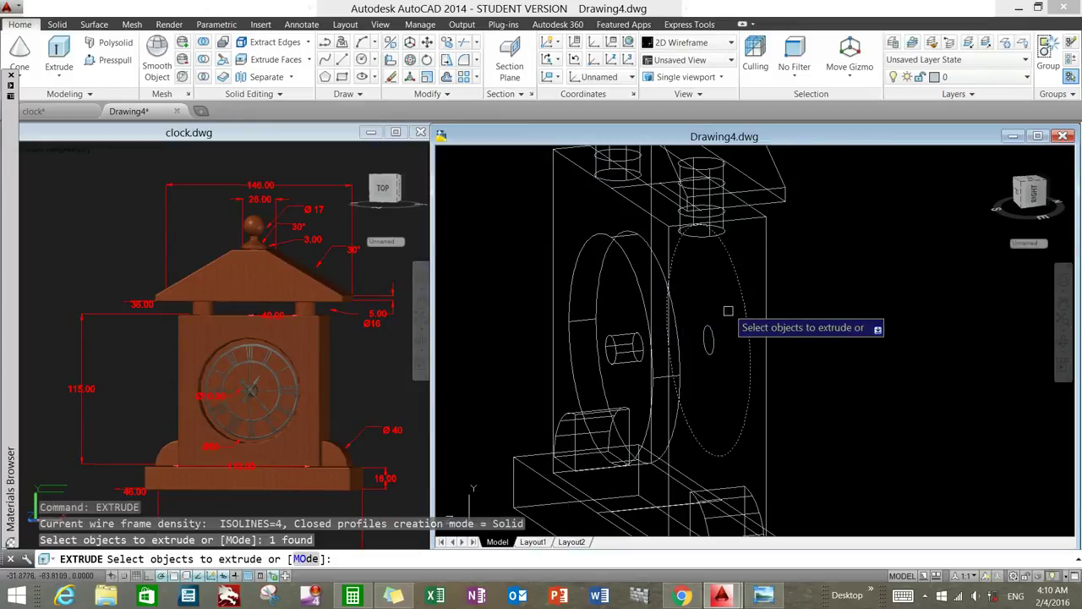
click(715, 328)
right_click(798, 298)
click(807, 303)
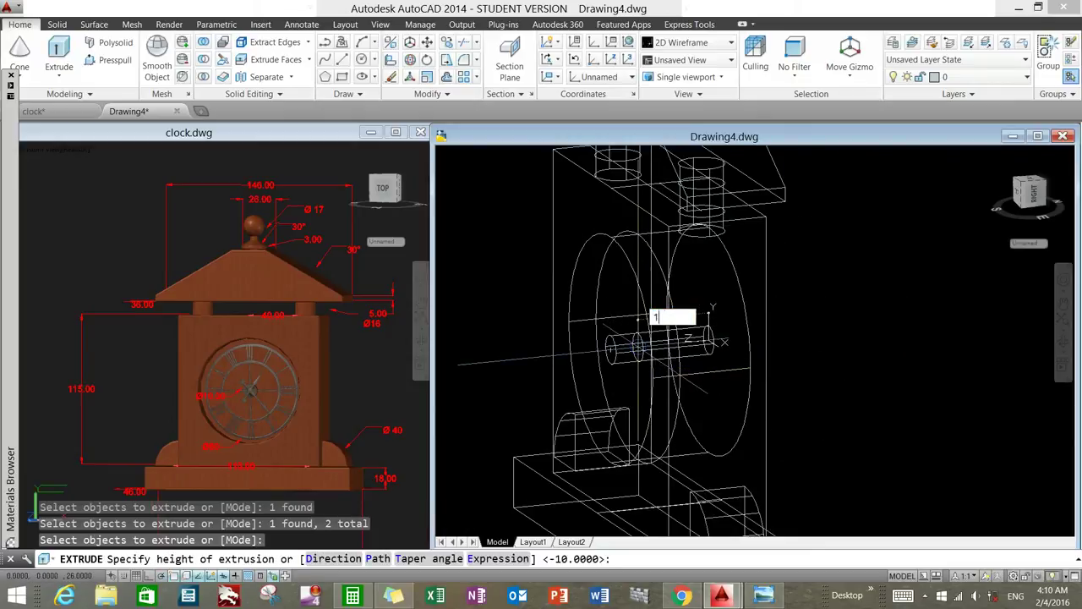
text(8)
key(Return)
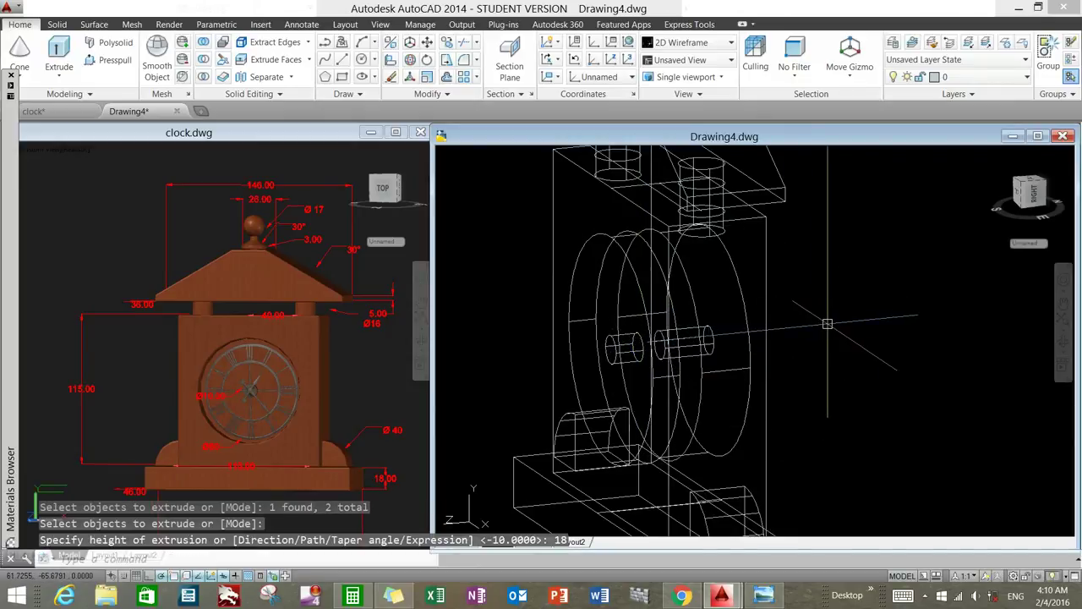
shift+middle_drag(827, 324, 570, 242)
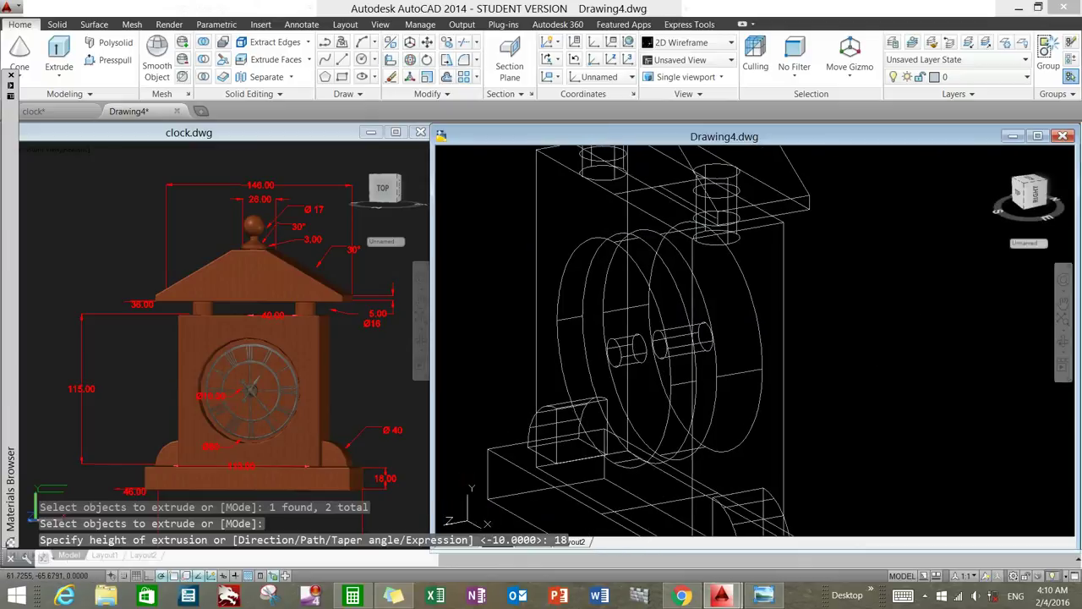
scroll(786, 203, down, 3)
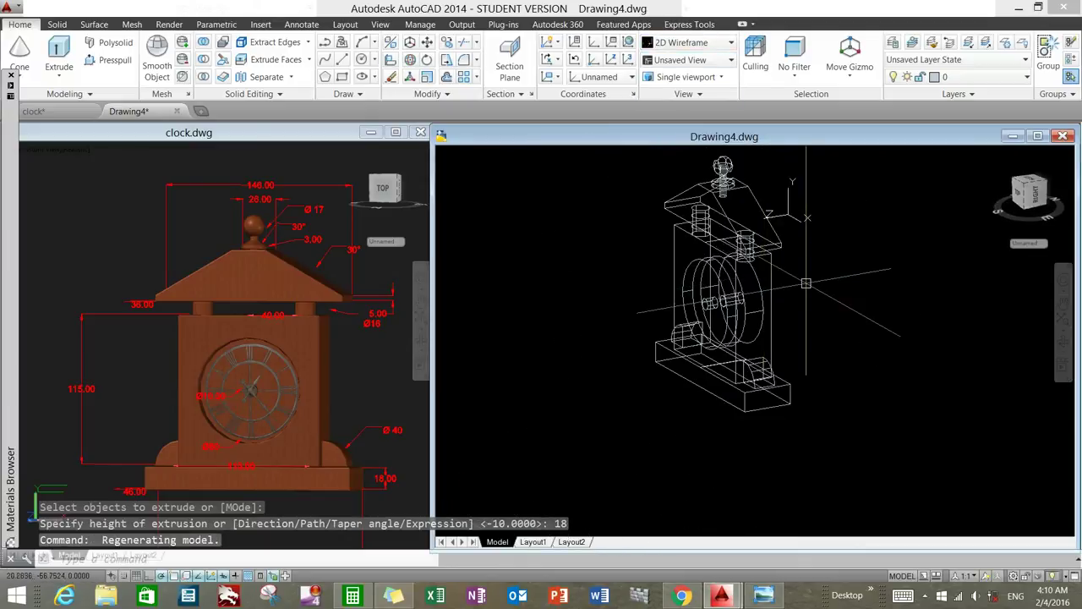
scroll(795, 222, down, 2)
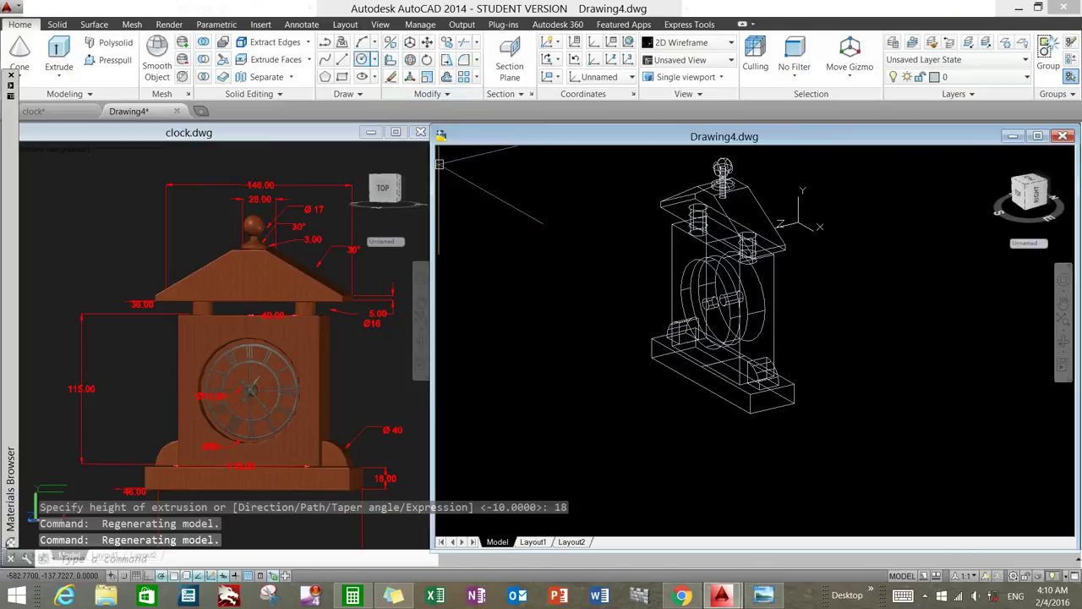
Step: Run SUBTRACT (su) and select a solid, the front disc and the small cylinder to cut from
text(su)
key(Return)
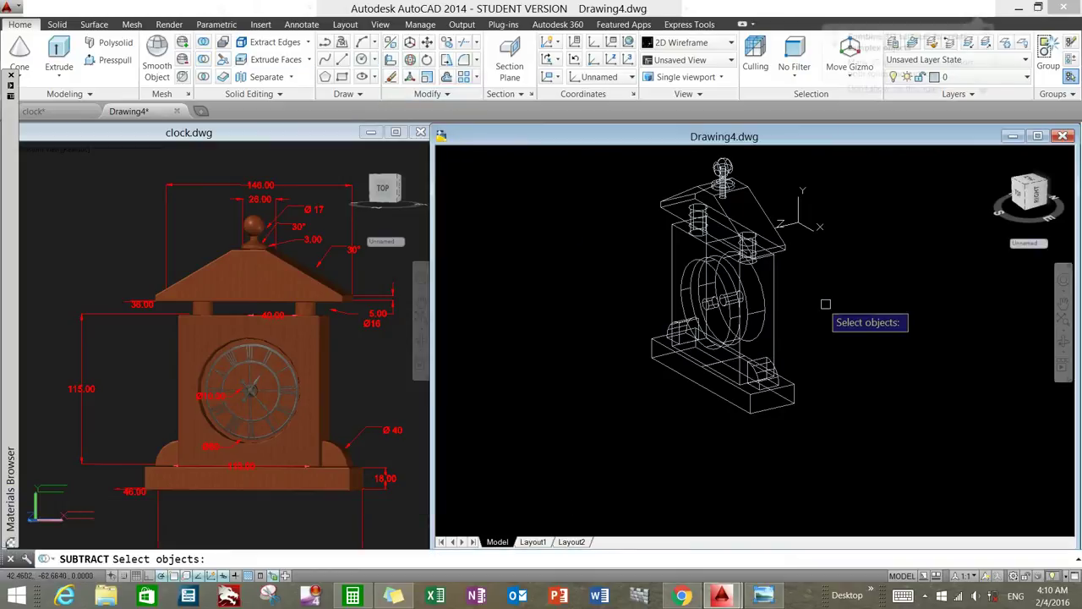
scroll(765, 293, up, 4)
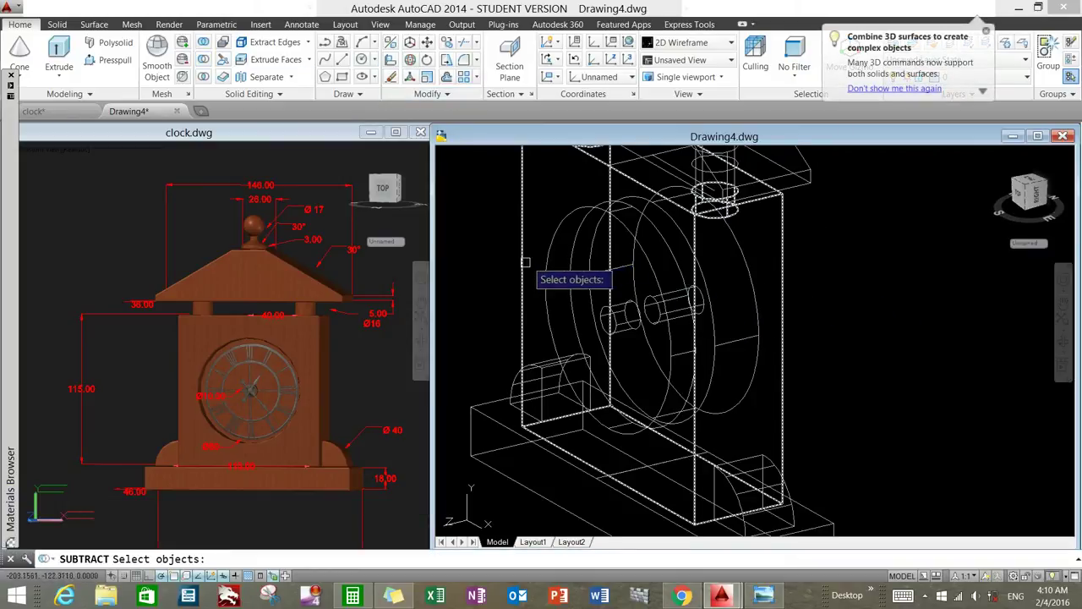
click(566, 283)
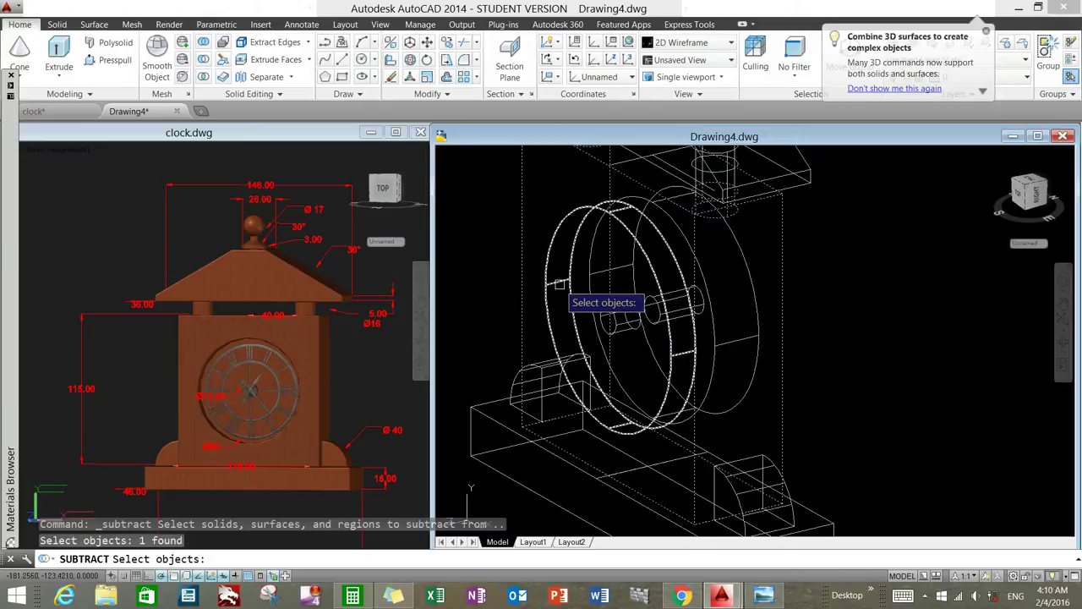
click(559, 284)
click(621, 332)
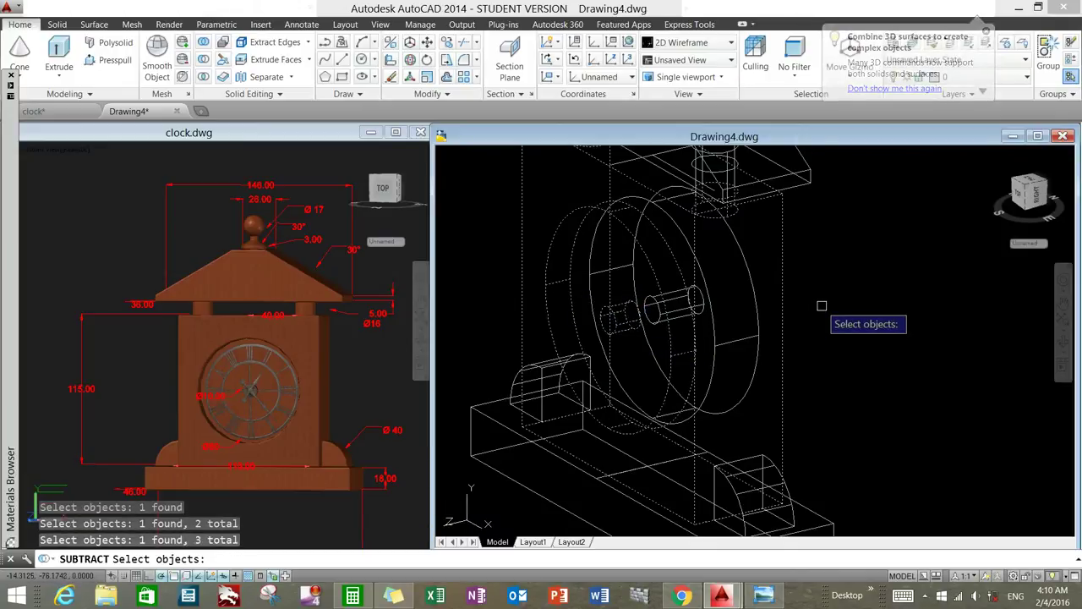
key(Return)
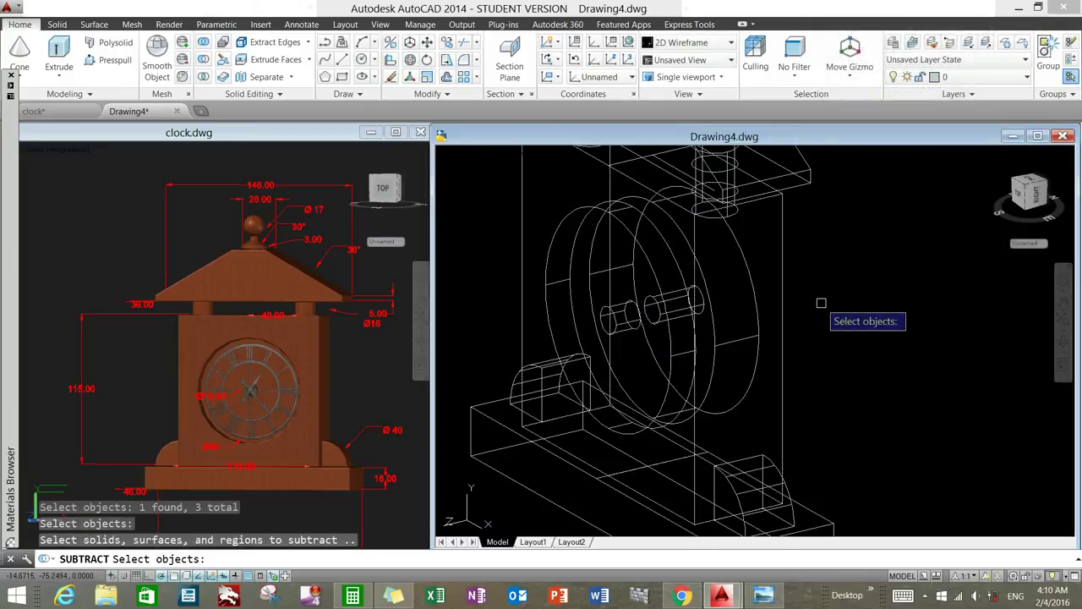
Step: Shade the model in grey, then subtract the ring solid from the clock body's front
click(731, 42)
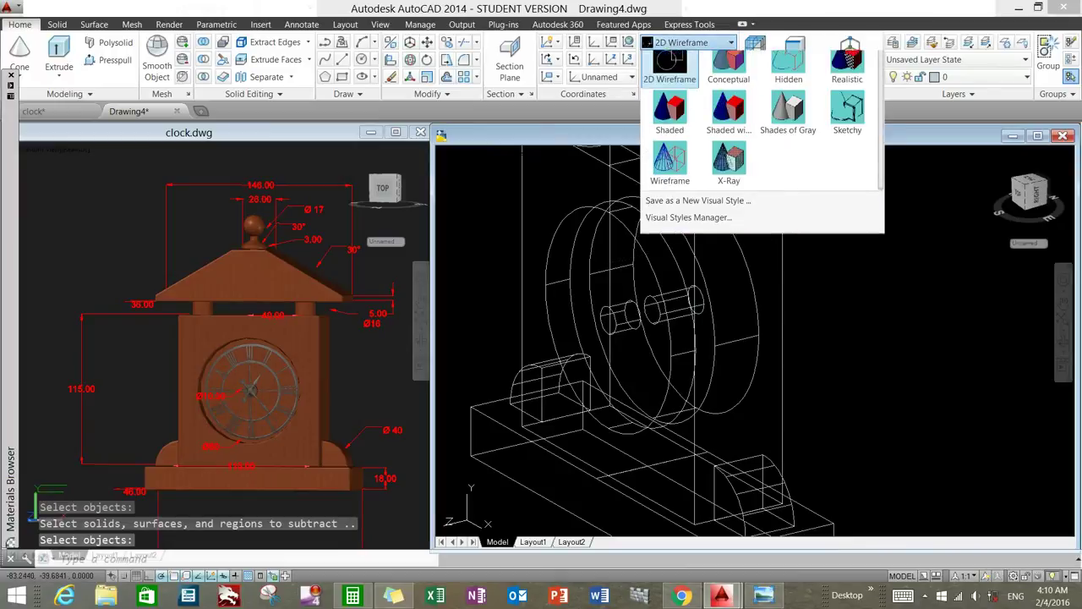
click(670, 109)
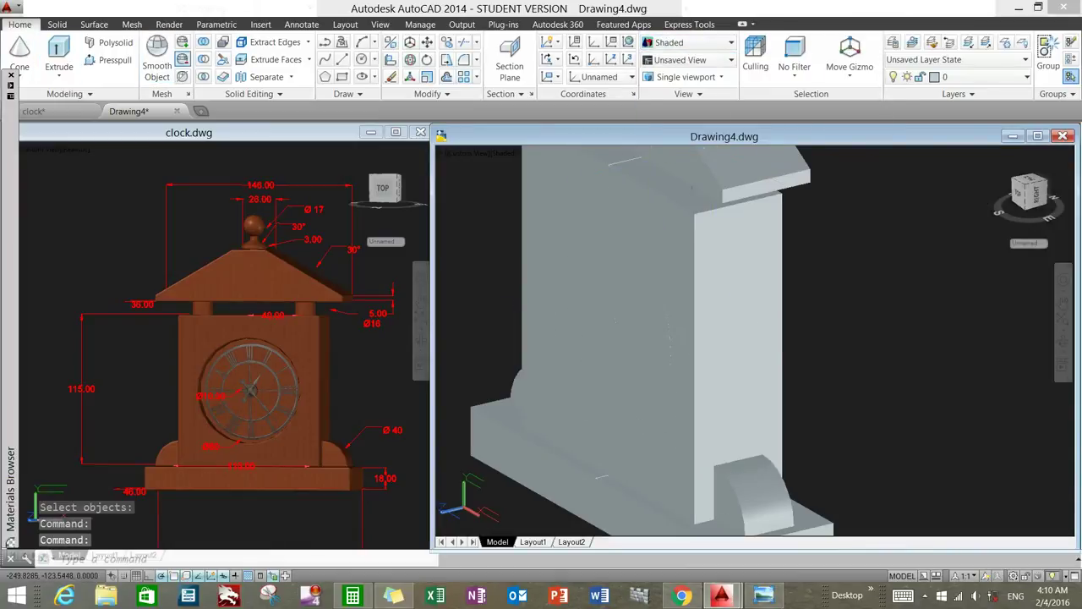
click(205, 61)
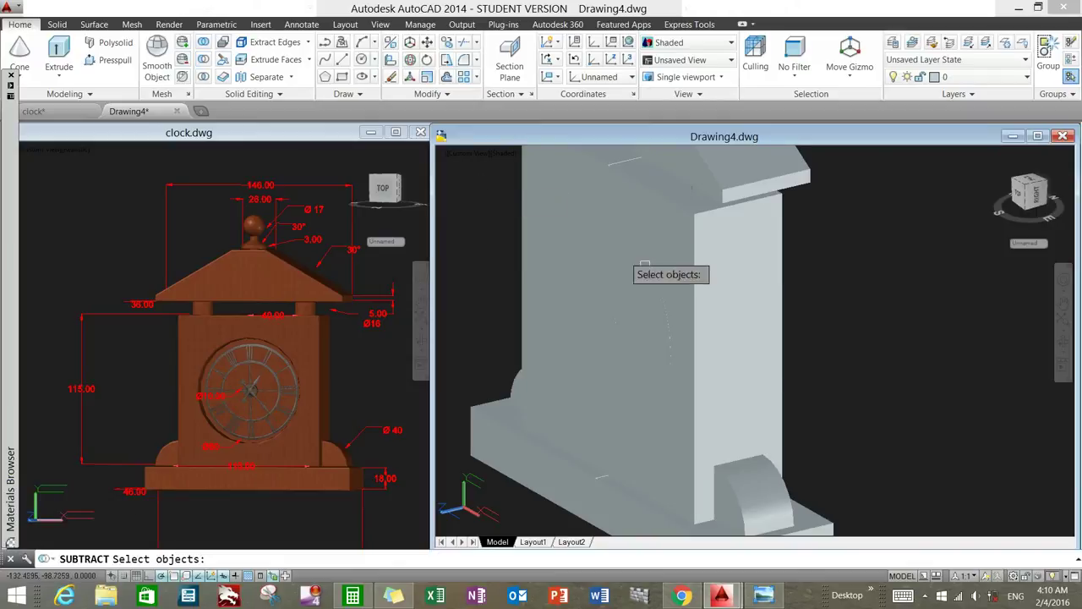
click(707, 285)
key(Return)
key(Return)
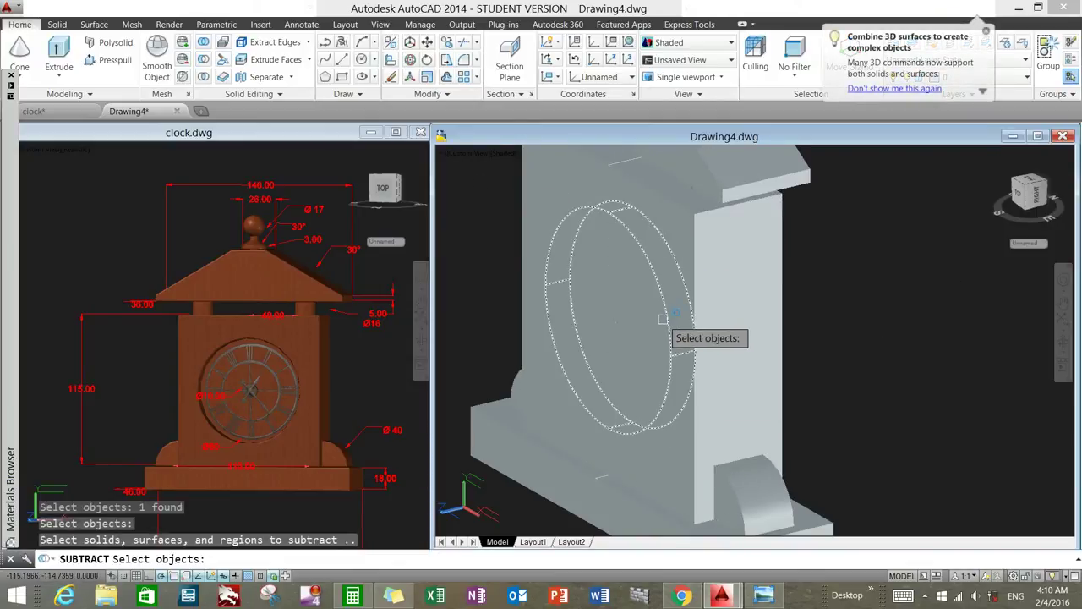
click(619, 319)
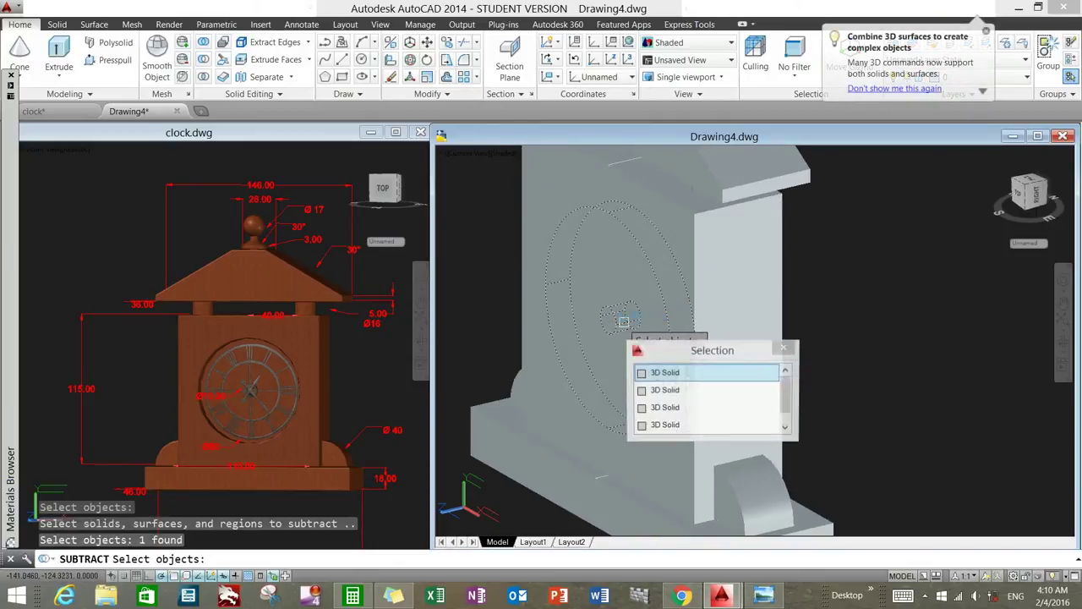
click(850, 273)
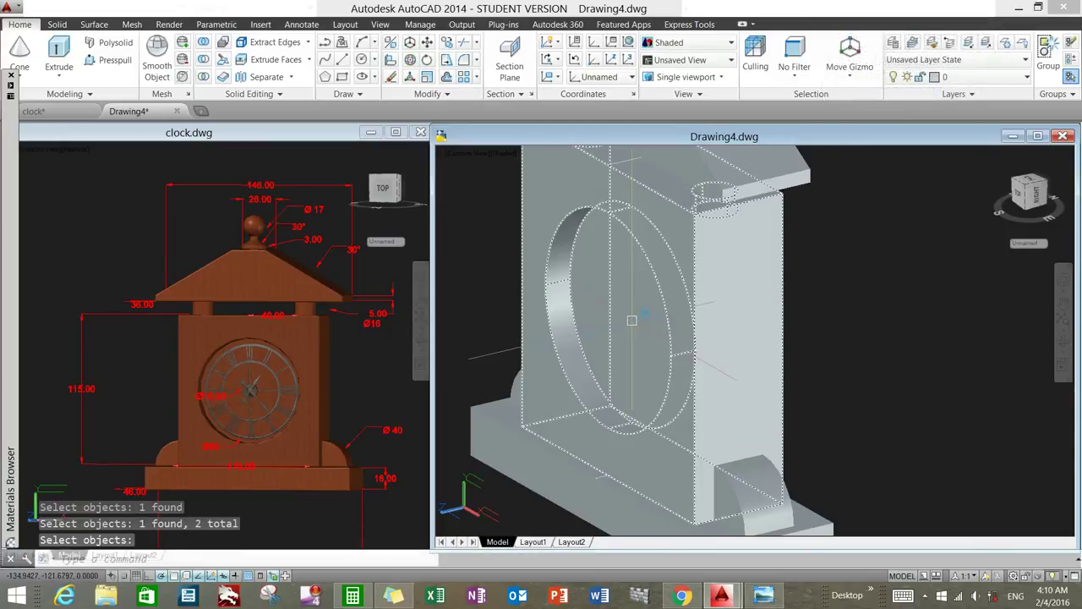
scroll(632, 321, down, 4)
mouse_move(631, 320)
shift+middle_down()
mouse_move(592, 322)
mouse_move(574, 292)
shift+middle_up()
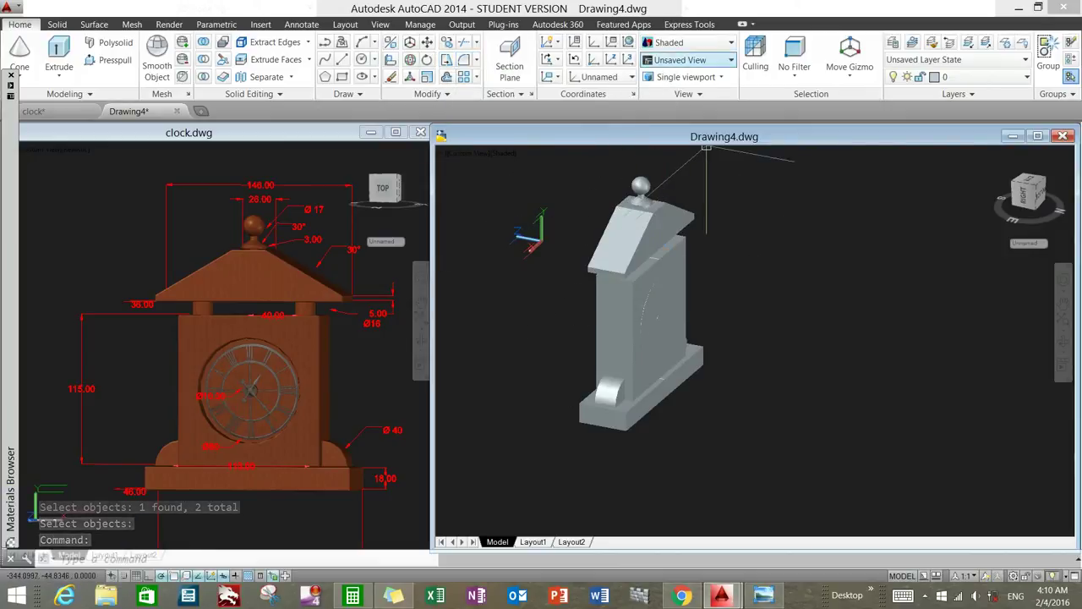
Step: Switch the model to 2D Wireframe and orbit to an east-side view
click(693, 42)
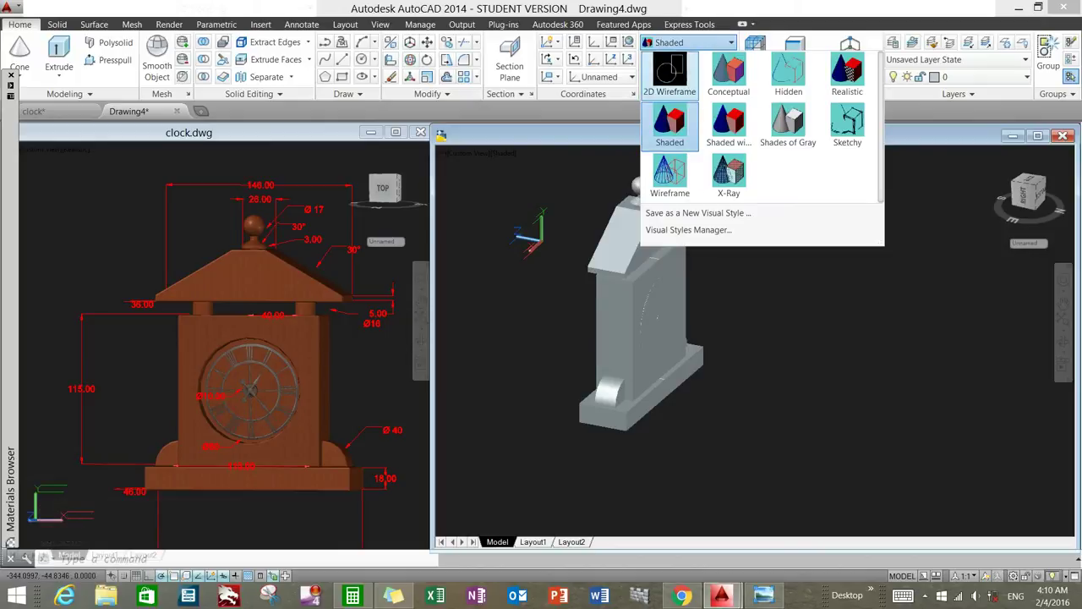
click(669, 74)
shift+middle_drag(665, 321, 449, 238)
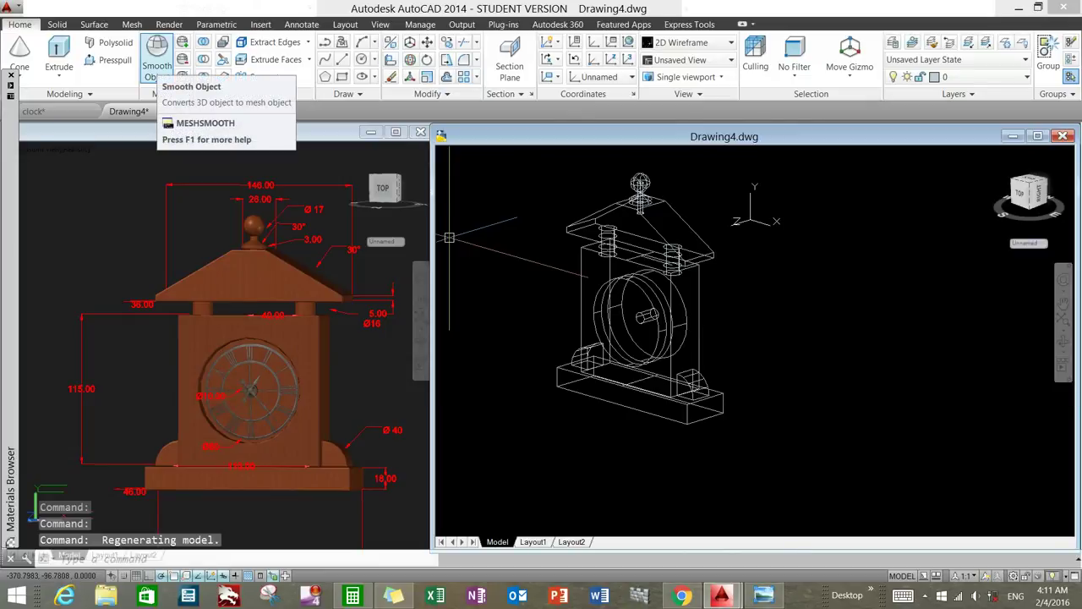
mouse_move(767, 290)
shift+middle_down()
mouse_move(846, 290)
mouse_move(449, 197)
shift+middle_up()
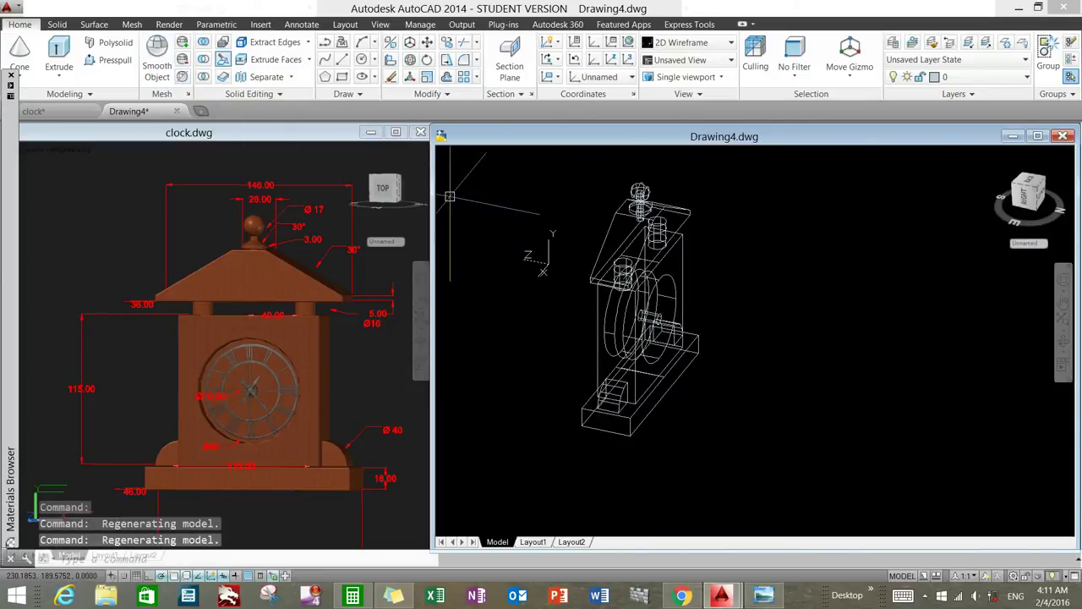
Step: Subtract the inner cylinder and a second solid from the clock body
click(204, 59)
click(686, 267)
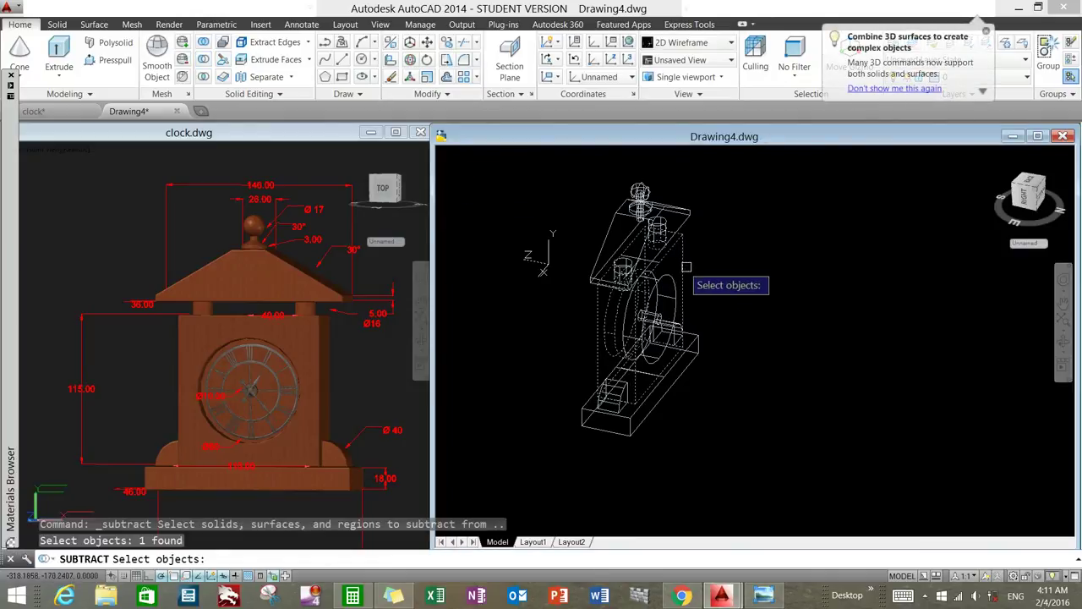
key(Return)
click(666, 296)
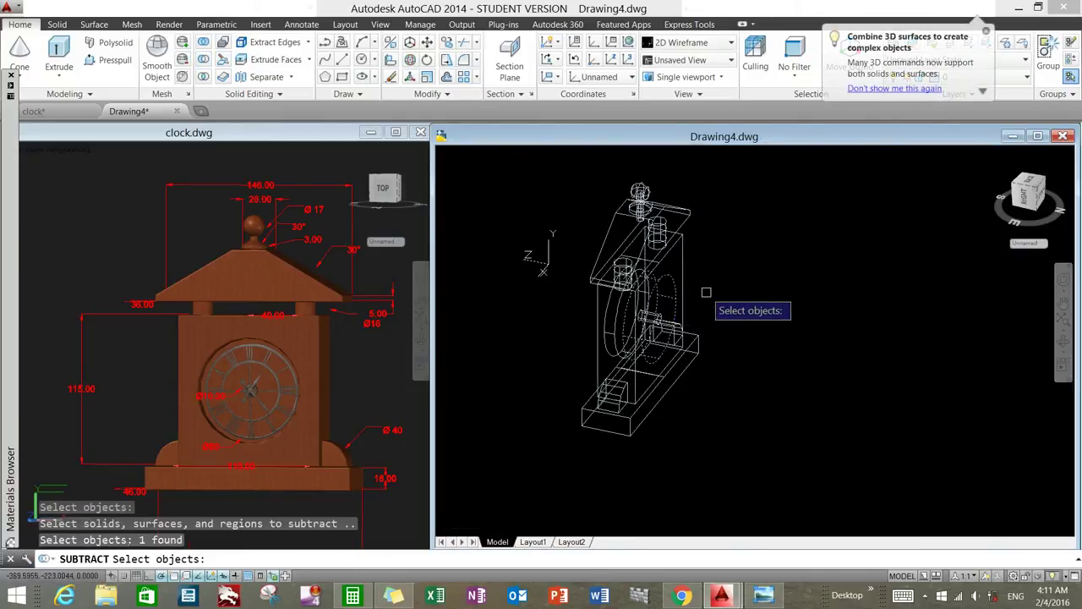
scroll(706, 292, up, 5)
click(585, 354)
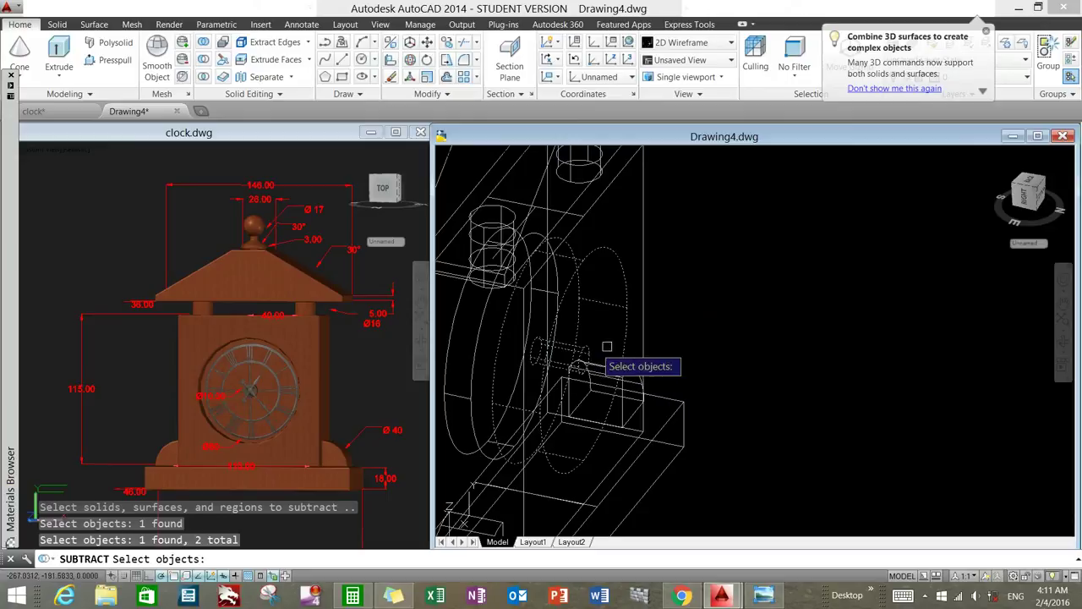
key(Return)
shift+middle_drag(706, 315, 767, 312)
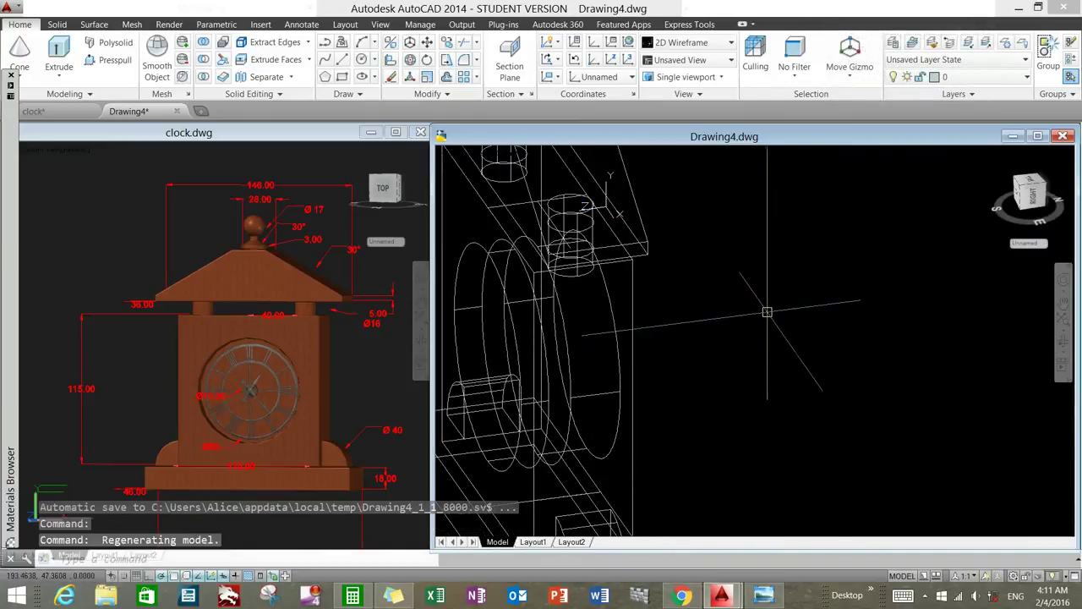
Step: Undo that subtraction to restore the separate wireframe solids
key(ctrl+z)
key(ctrl+z)
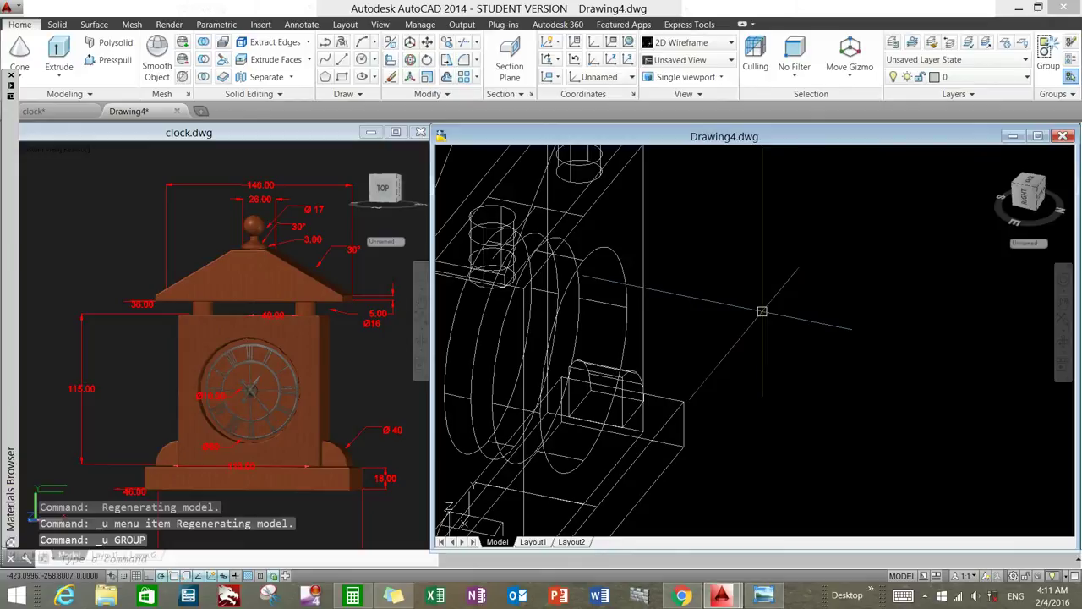
key(ctrl+z)
scroll(643, 283, up, 3)
scroll(643, 283, up, 3)
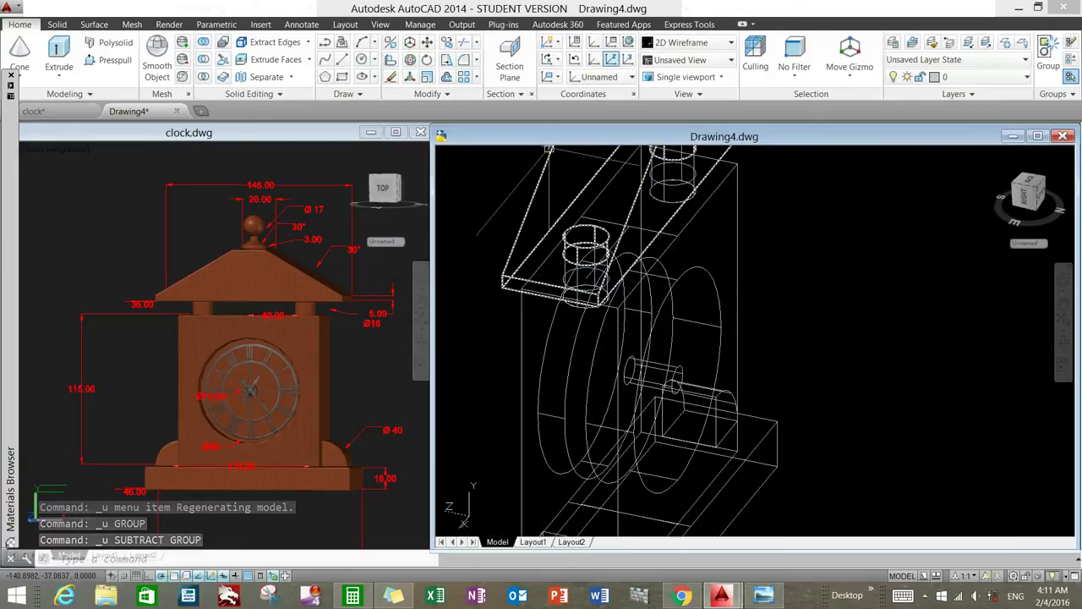
Step: Subtract the inner solid from the large block again and orbit to check
click(203, 59)
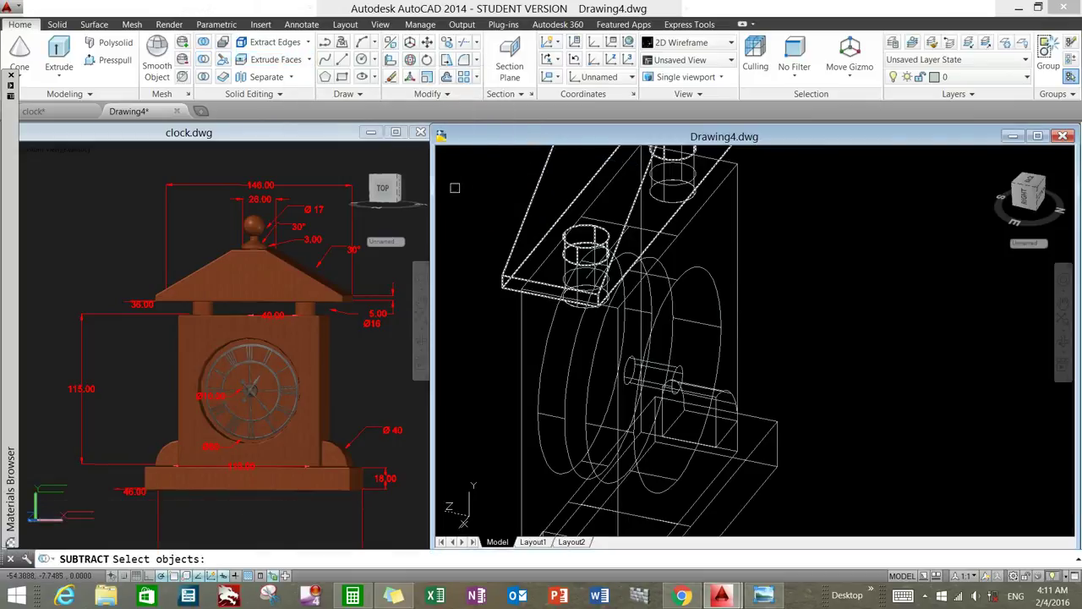
click(736, 311)
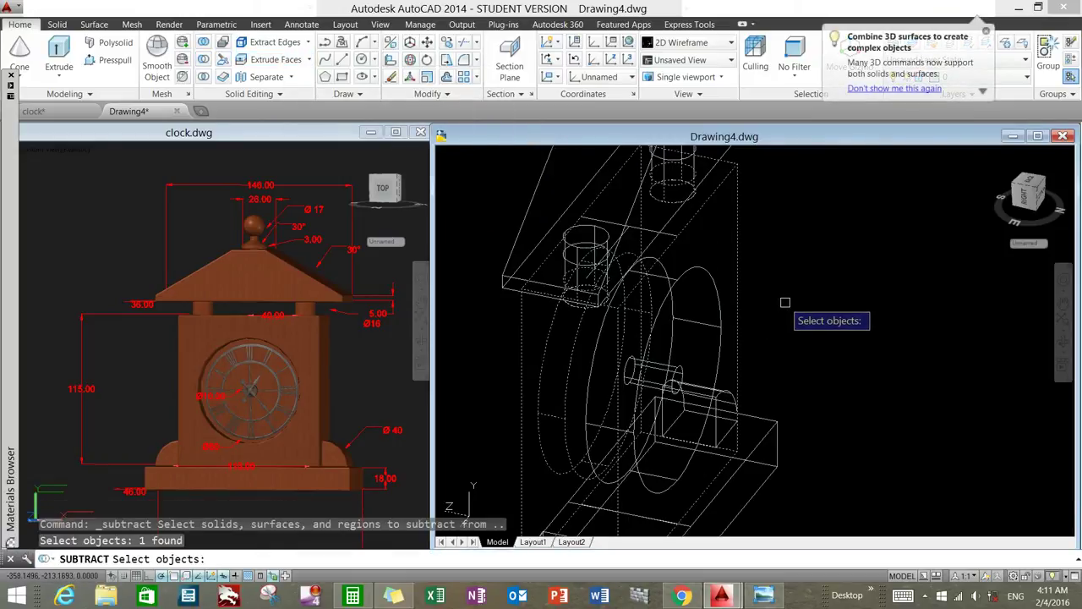
key(Return)
click(729, 314)
key(Return)
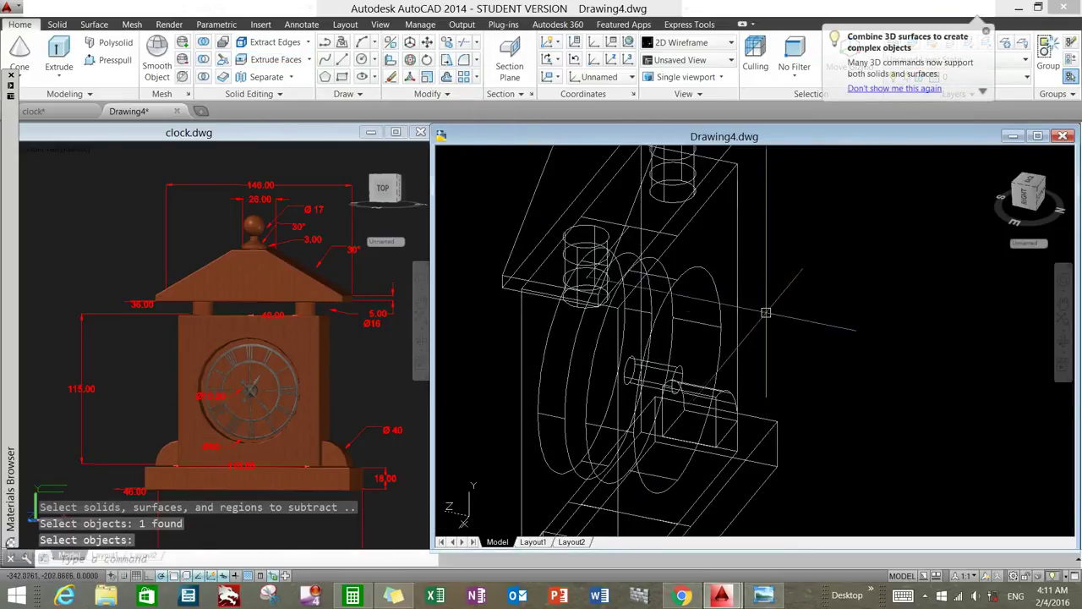
shift+middle_drag(767, 313, 710, 322)
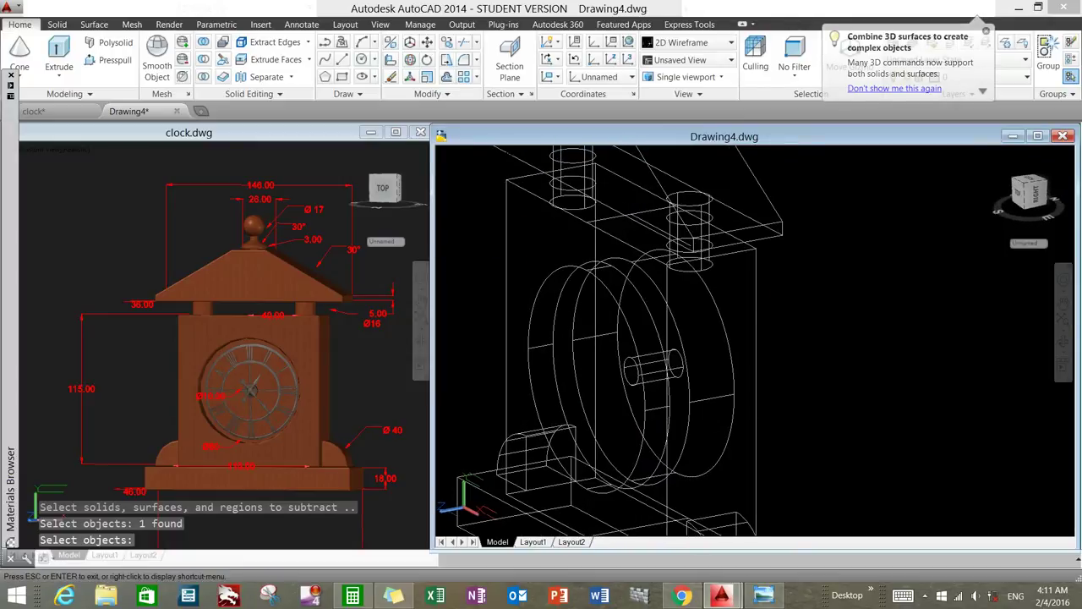
Step: Switch to Shaded display and orbit to inspect the recess and spindle pin
click(731, 43)
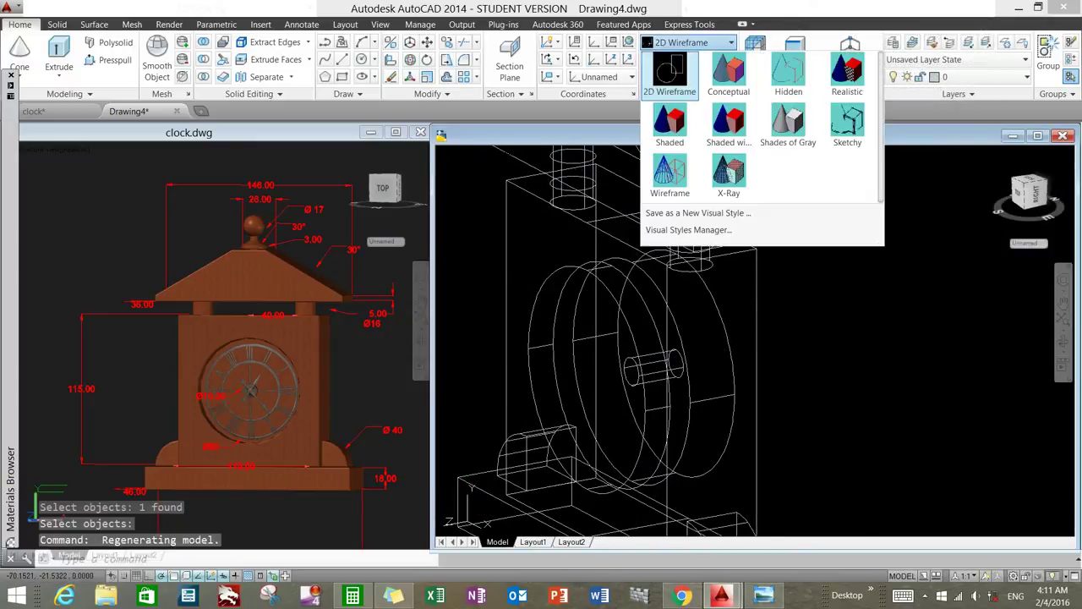
click(669, 118)
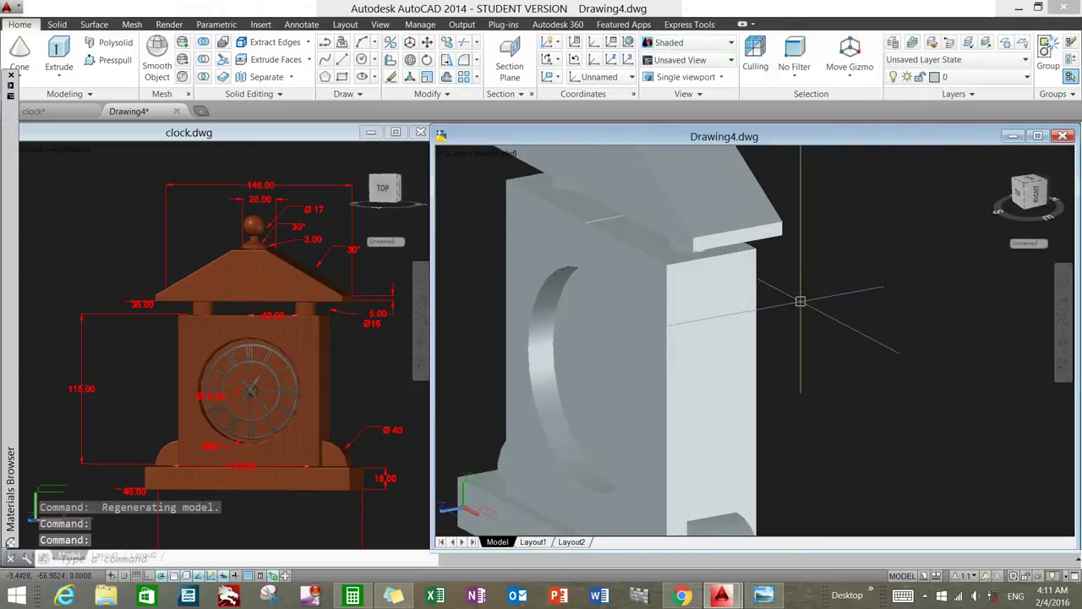
mouse_move(817, 297)
shift+middle_down()
mouse_move(592, 306)
mouse_move(660, 304)
mouse_move(575, 304)
mouse_move(626, 304)
mouse_move(461, 276)
shift+middle_up()
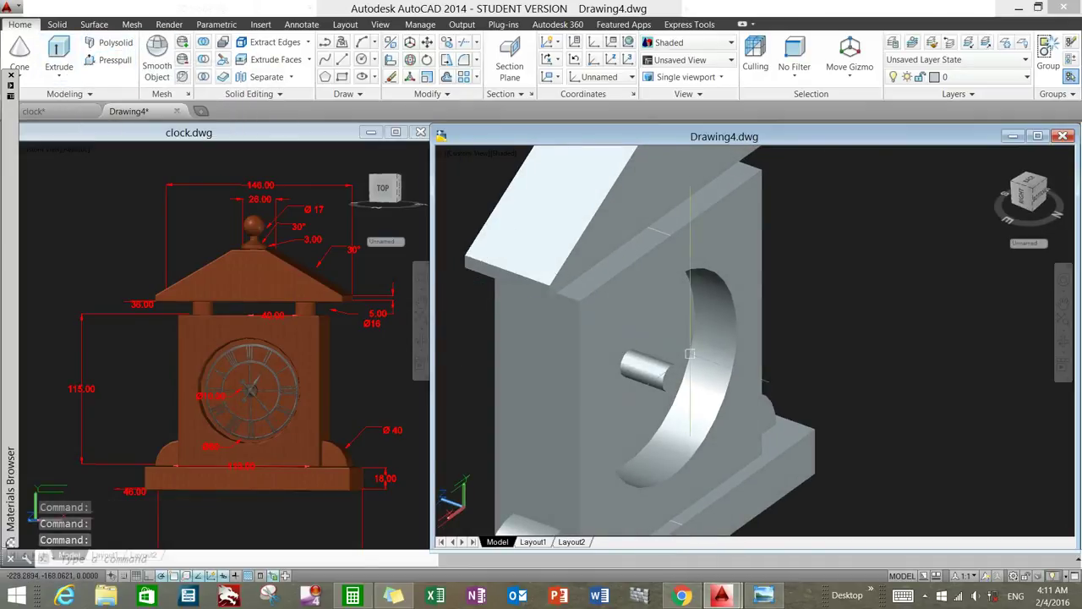
Step: Move the spindle pin slightly up and to the left
click(674, 378)
right_click(880, 283)
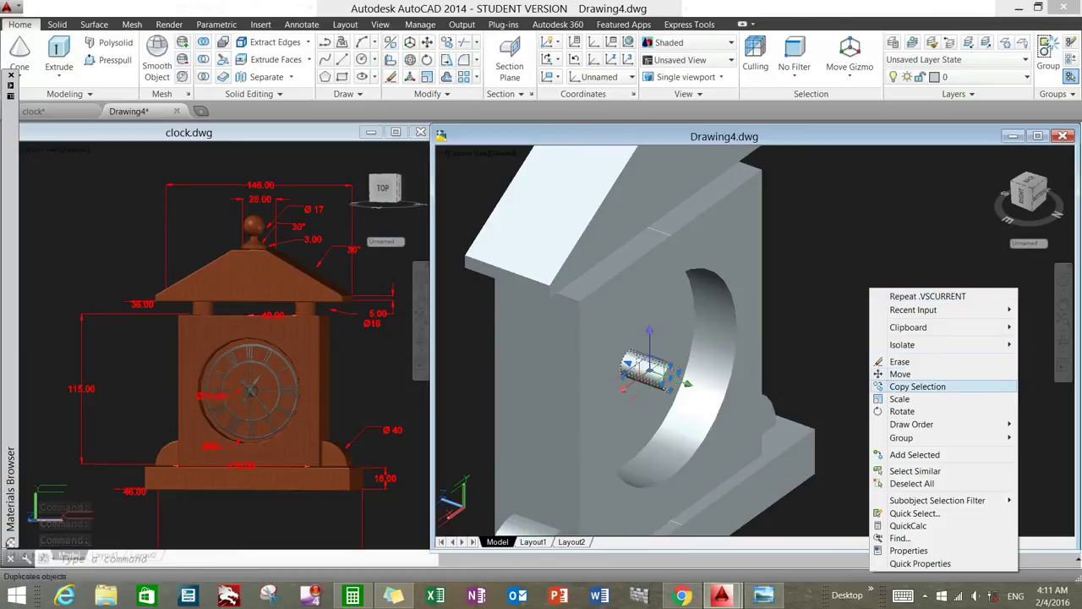
click(899, 374)
click(889, 375)
click(875, 370)
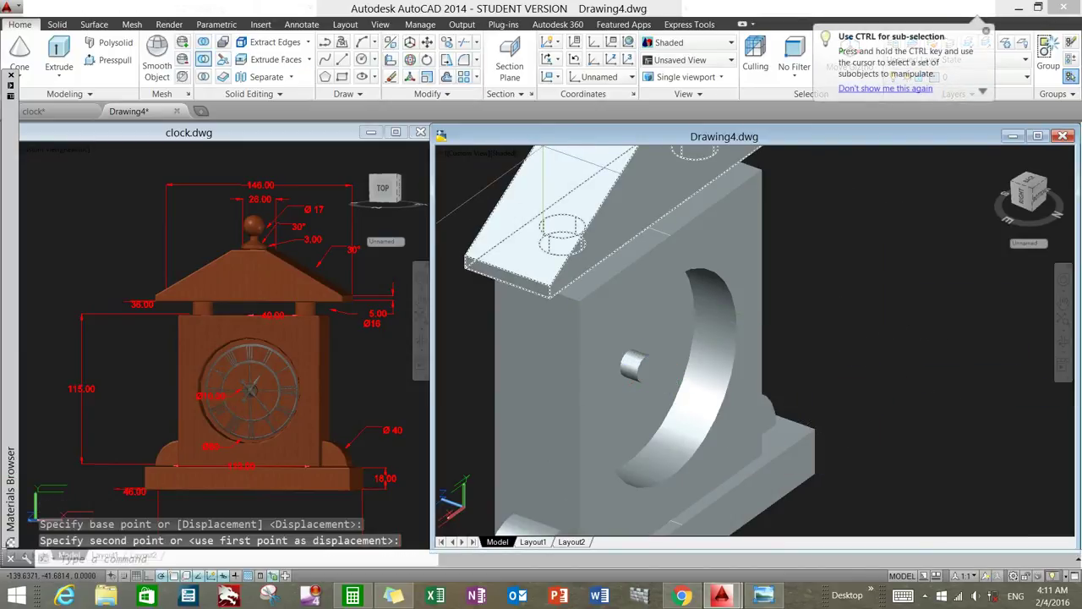
Step: Subtract the overlapping 3D solid from the clock body with SU to cut the centre hole
text(su)
key(Return)
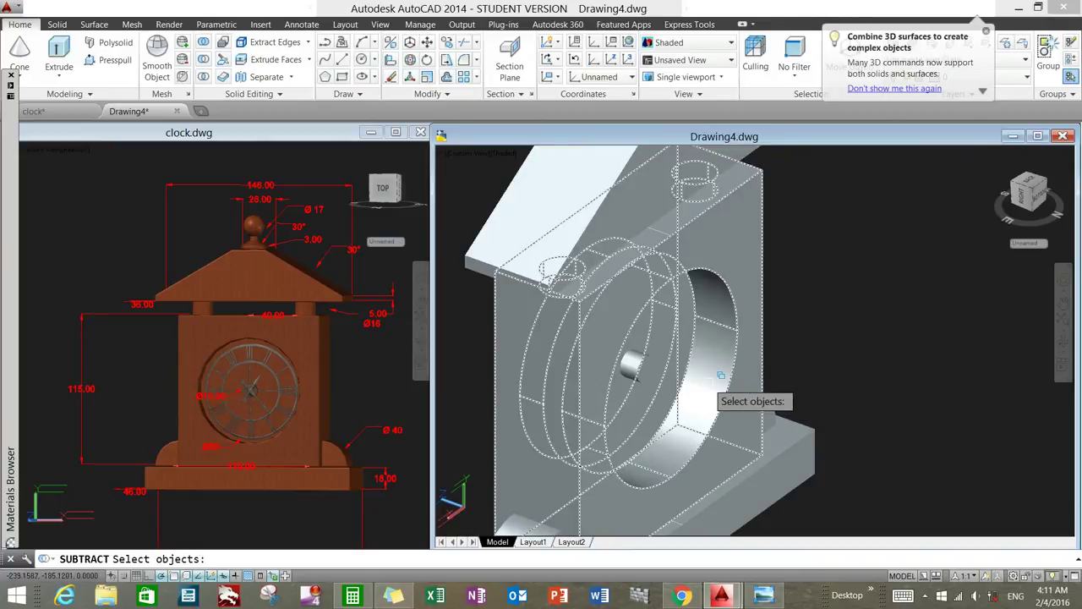
click(720, 375)
key(Return)
key(Return)
click(640, 370)
click(676, 414)
mouse_move(829, 321)
shift+middle_down()
mouse_move(760, 338)
mouse_move(711, 298)
shift+middle_up()
key(Return)
scroll(708, 338, down, 3)
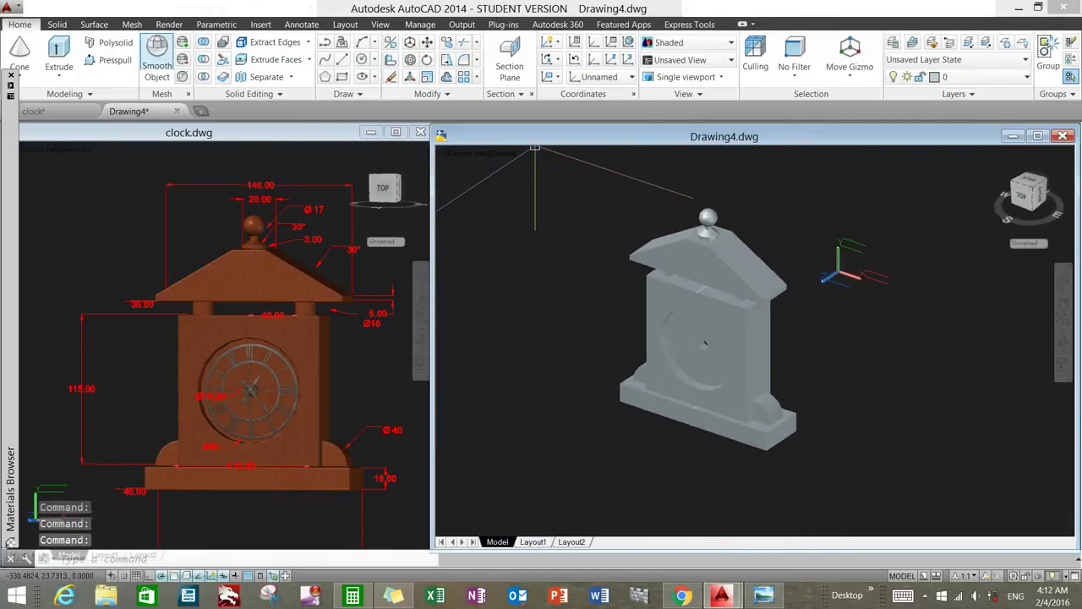
Step: Start an edge fillet with radius 1.0000 using the Chain option
click(56, 23)
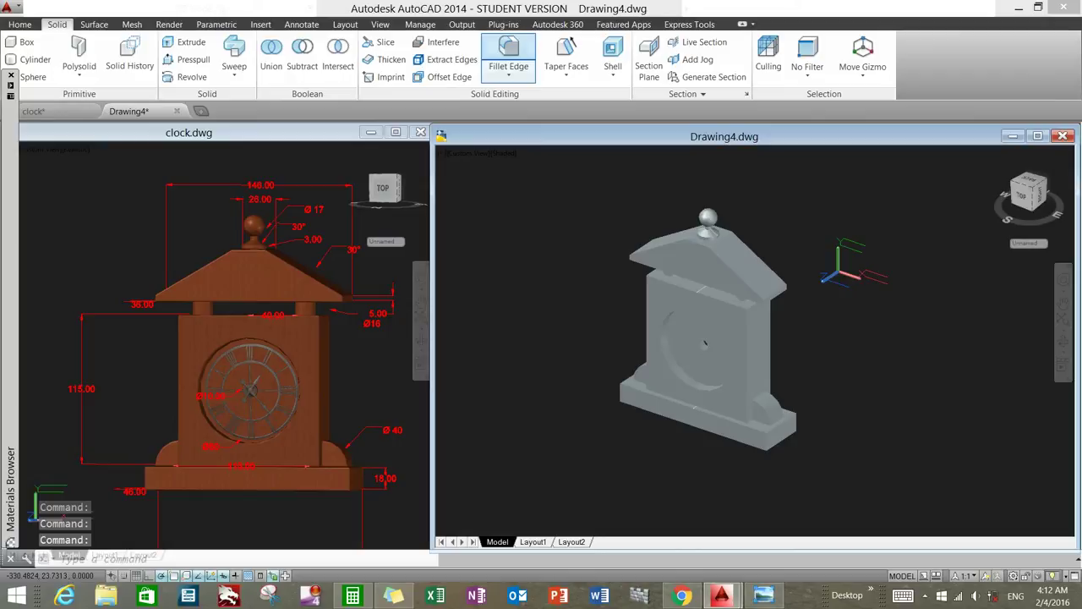
click(508, 55)
text(r)
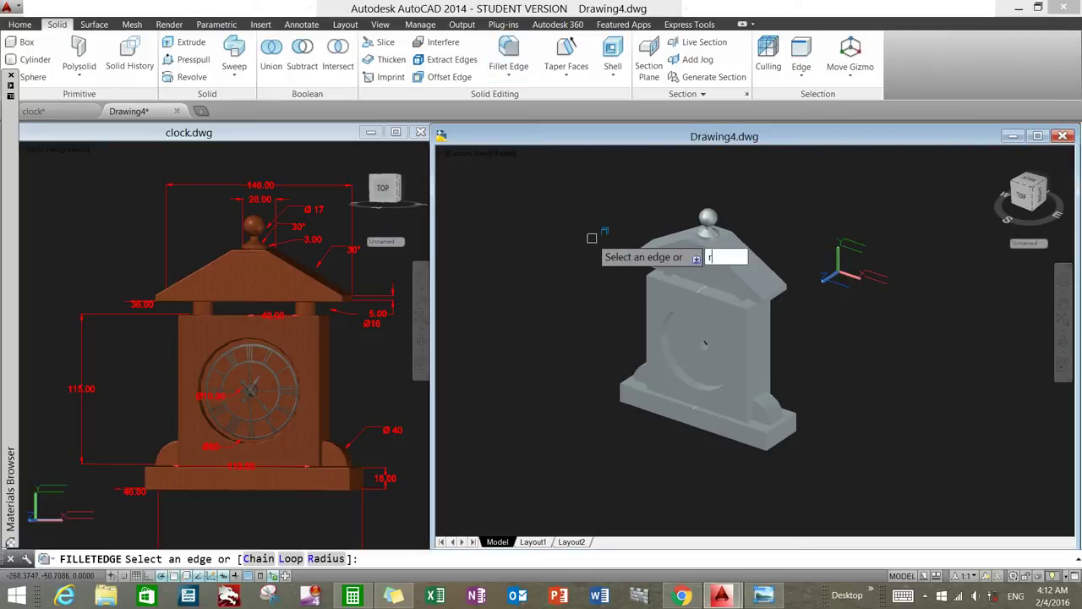
key(Return)
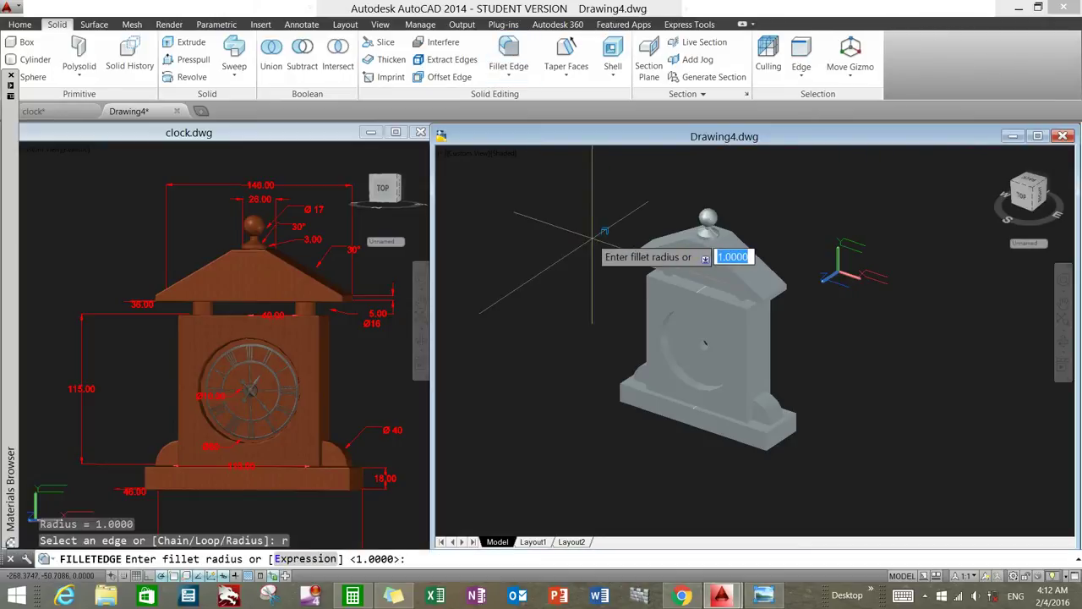
key(Return)
right_click(592, 238)
click(624, 234)
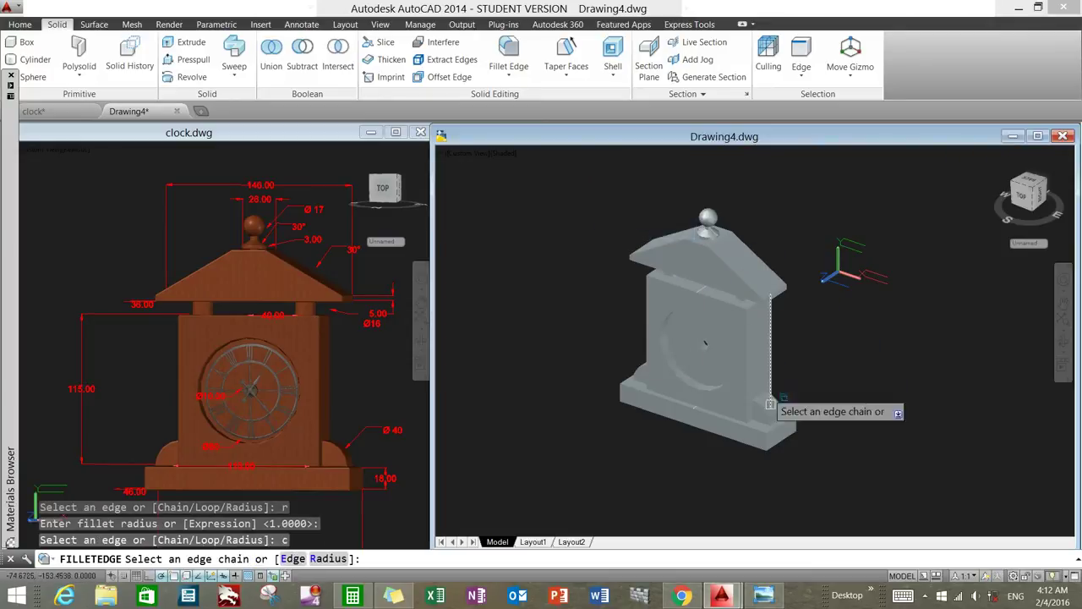
Step: Select the base slab's front top edge and neighbouring base edges
scroll(773, 411, up, 3)
scroll(786, 440, up, 2)
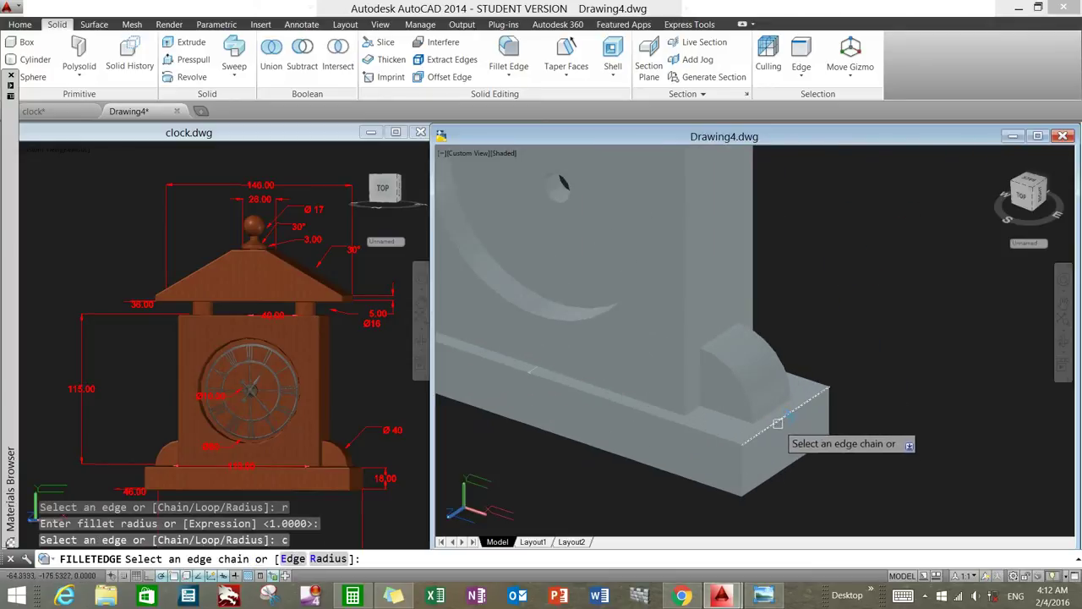
click(727, 438)
scroll(795, 387, down, 2)
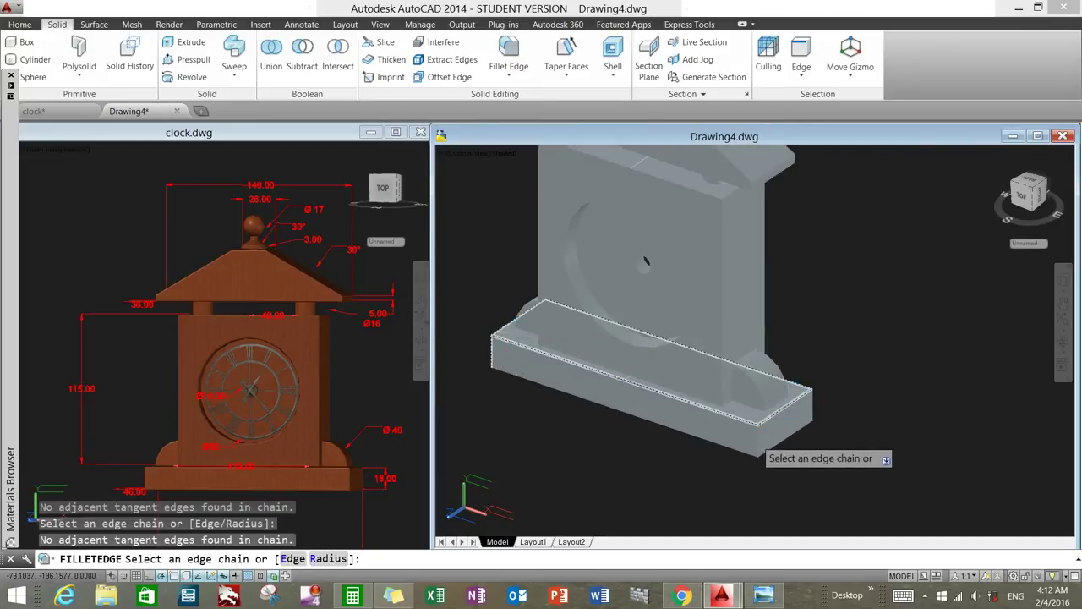
shift+middle_drag(824, 404, 819, 361)
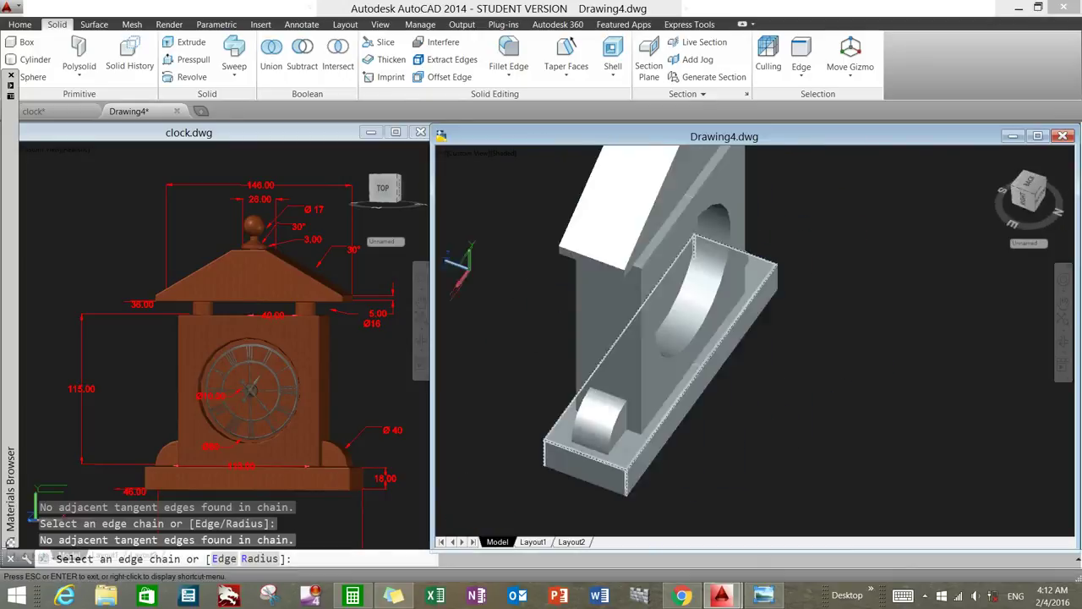
click(829, 346)
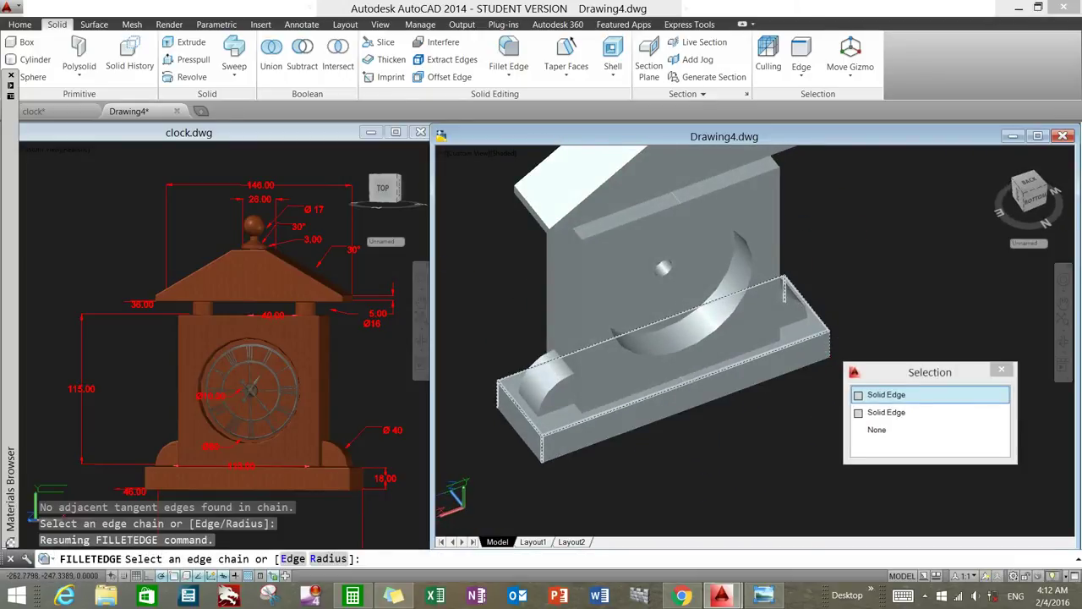
click(886, 394)
click(809, 366)
click(933, 393)
Step: Orbit around and add the remaining base slab edges
mouse_move(773, 410)
shift+middle_down()
mouse_move(593, 476)
mouse_move(541, 473)
shift+middle_up()
click(647, 467)
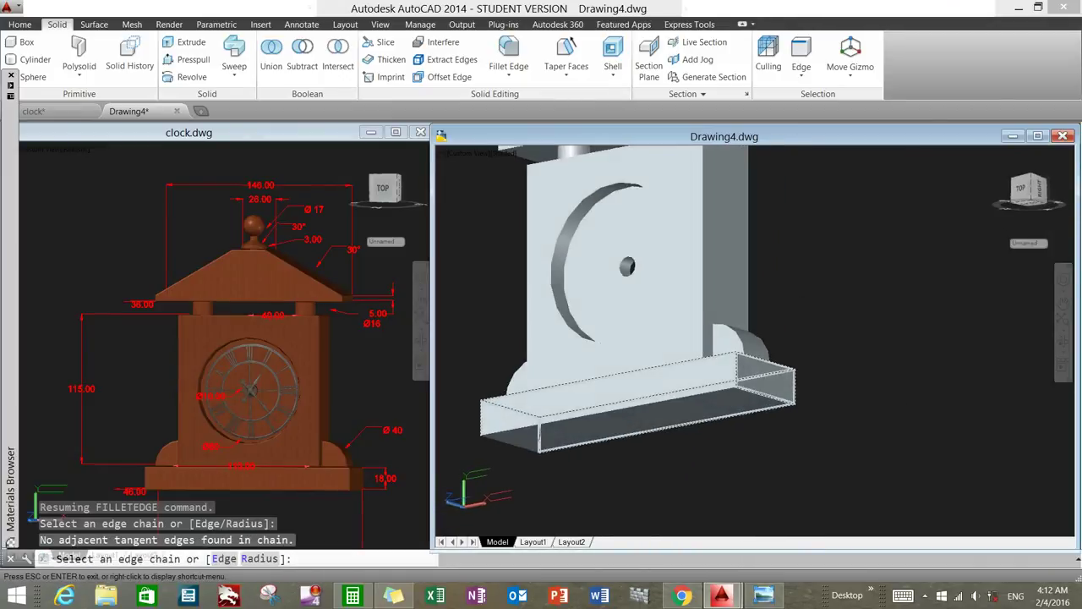
click(661, 414)
scroll(672, 418, down, 4)
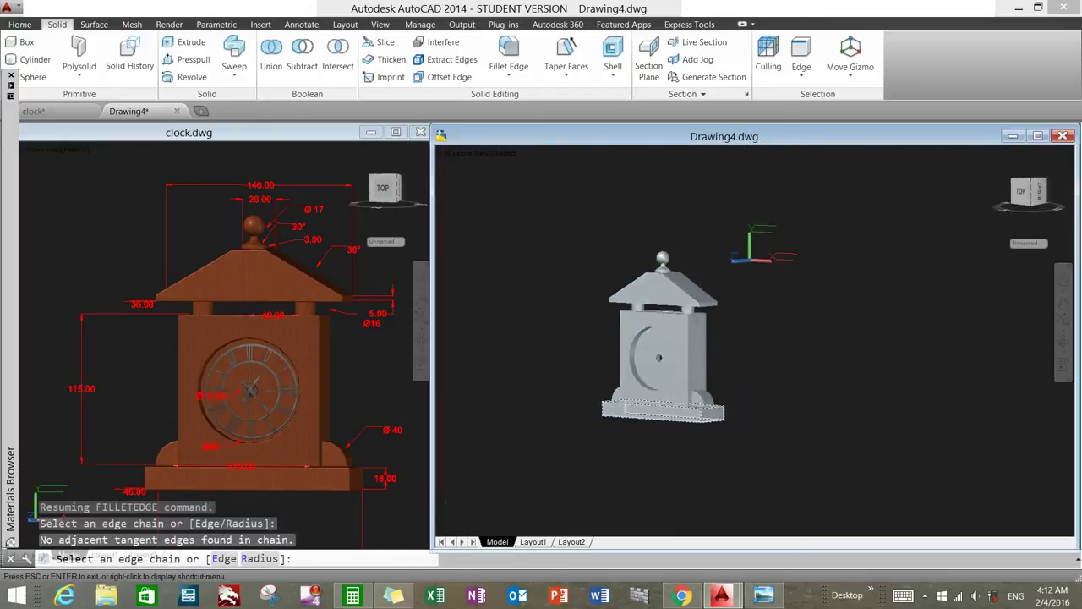
scroll(724, 397, up, 5)
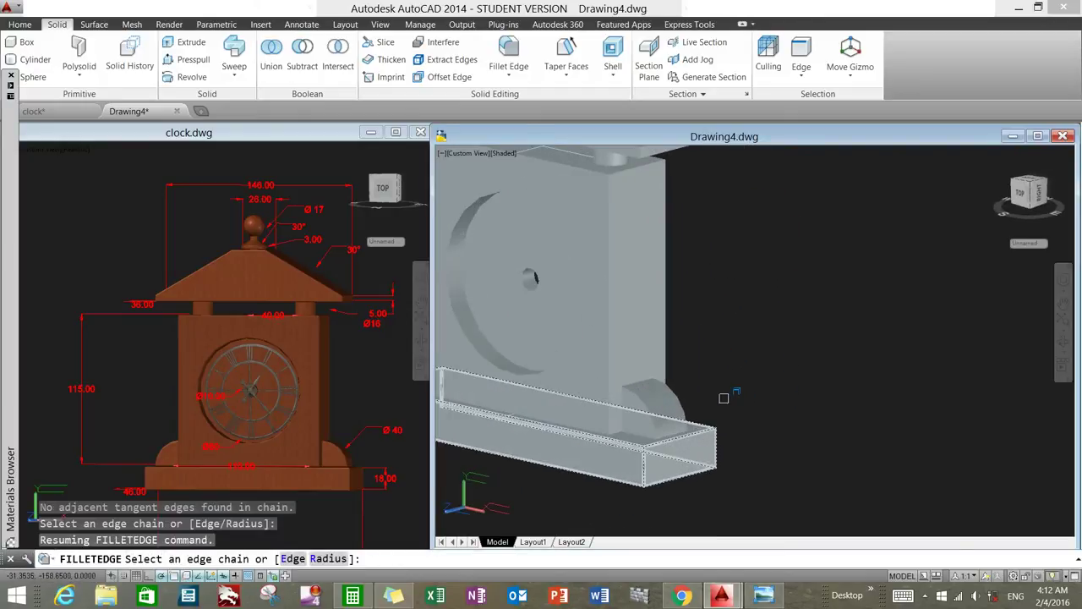
click(673, 396)
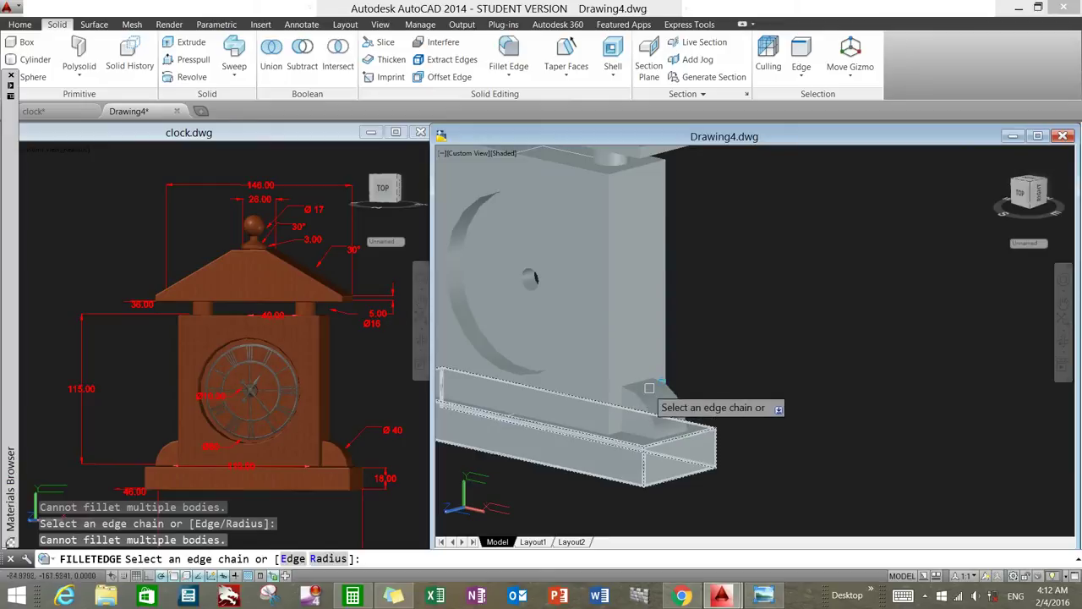
Step: Finish the 11-edge selection and apply the 1-unit fillet to the base slab
right_click(730, 349)
click(744, 354)
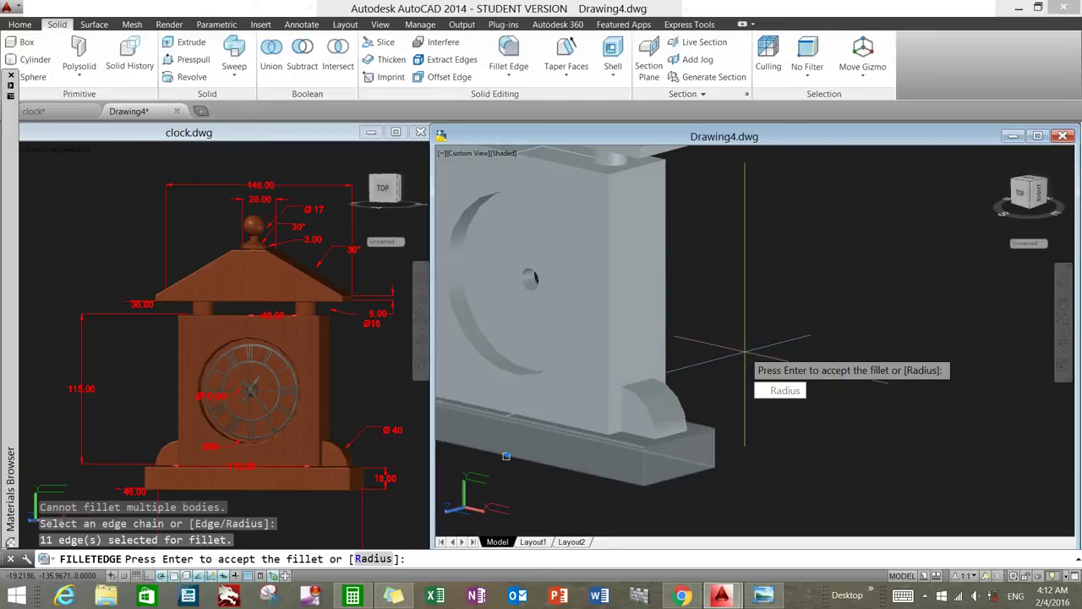
right_click(746, 352)
click(761, 359)
scroll(632, 409, up, 3)
shift+middle_drag(632, 409, 659, 397)
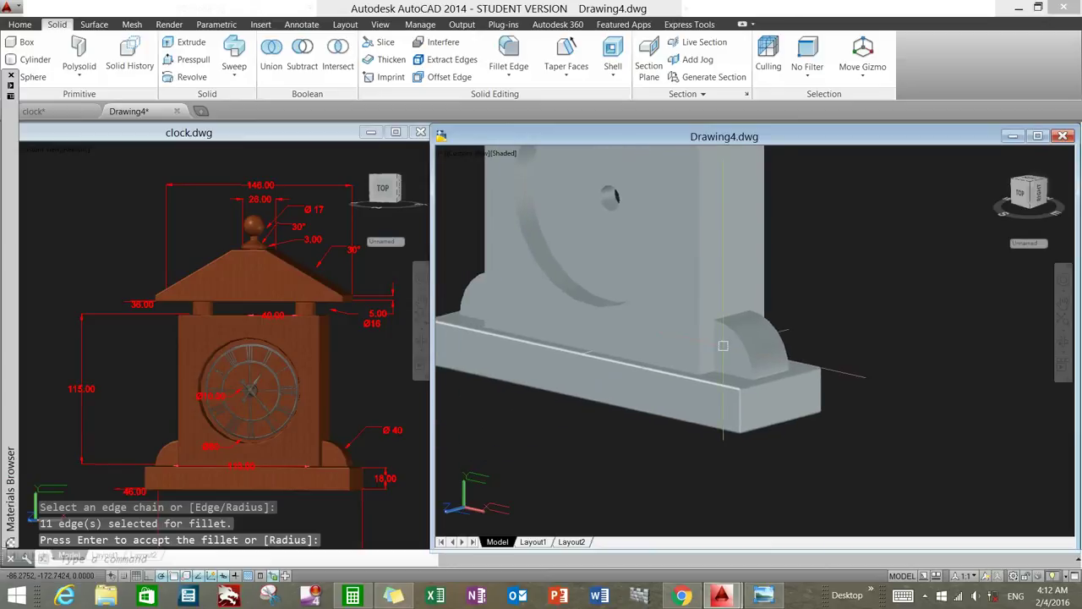
right_click(777, 224)
click(791, 236)
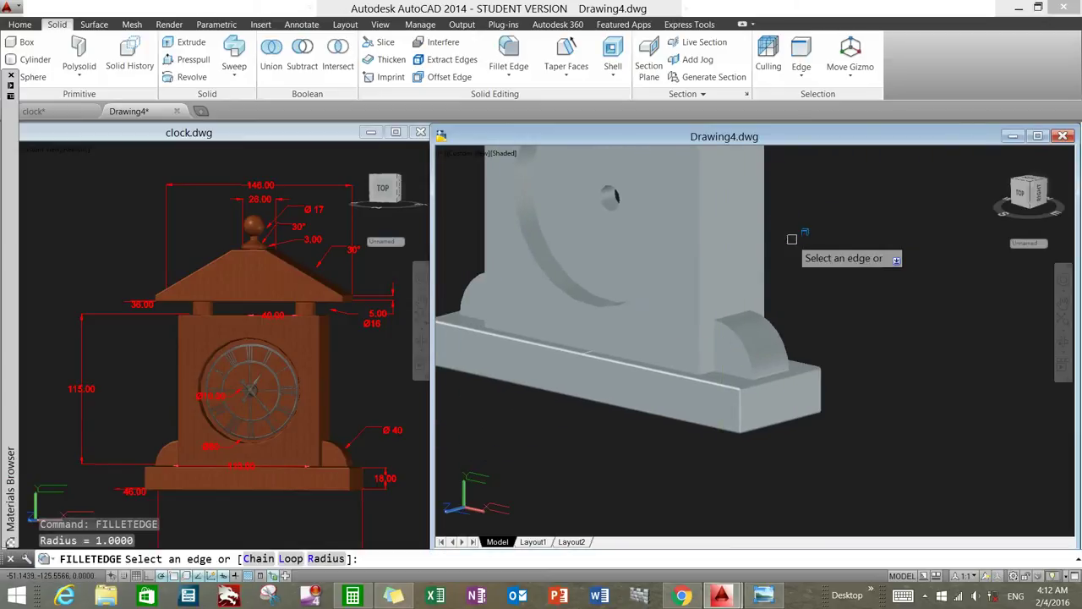
text(r)
Step: Keep radius 1 and chain-select the quarter-round block's curved, top, back and front edges
key(Return)
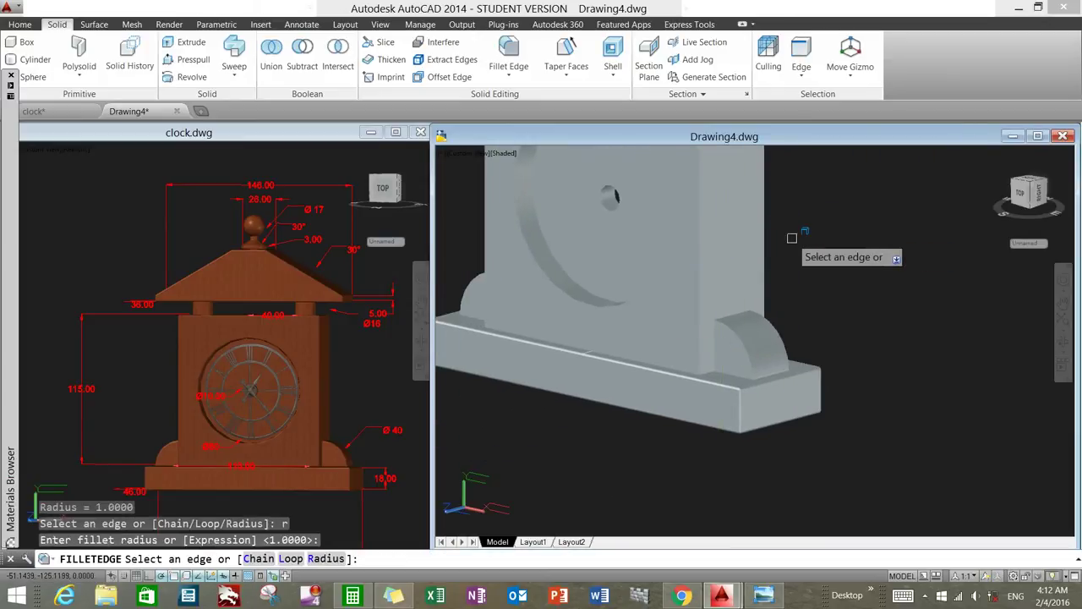
text(c)
key(Return)
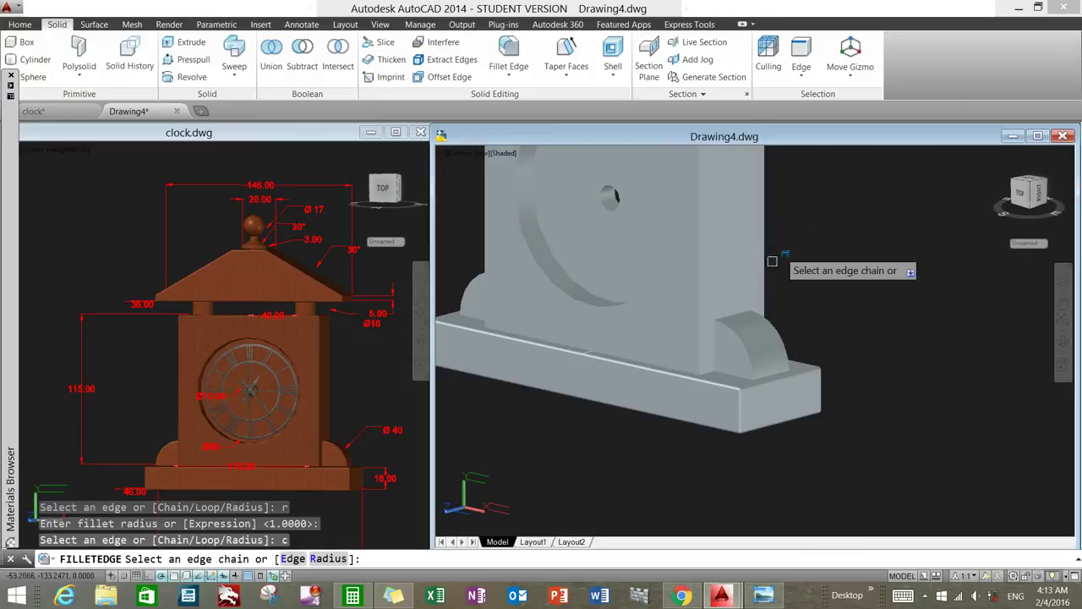
scroll(737, 338, up, 2)
click(738, 329)
click(813, 309)
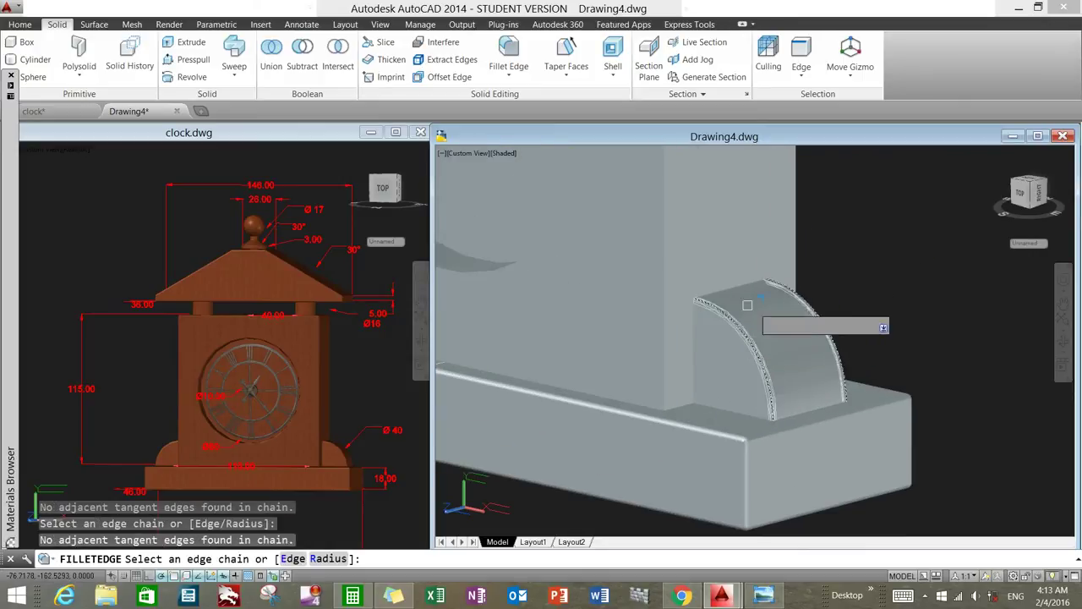
click(706, 342)
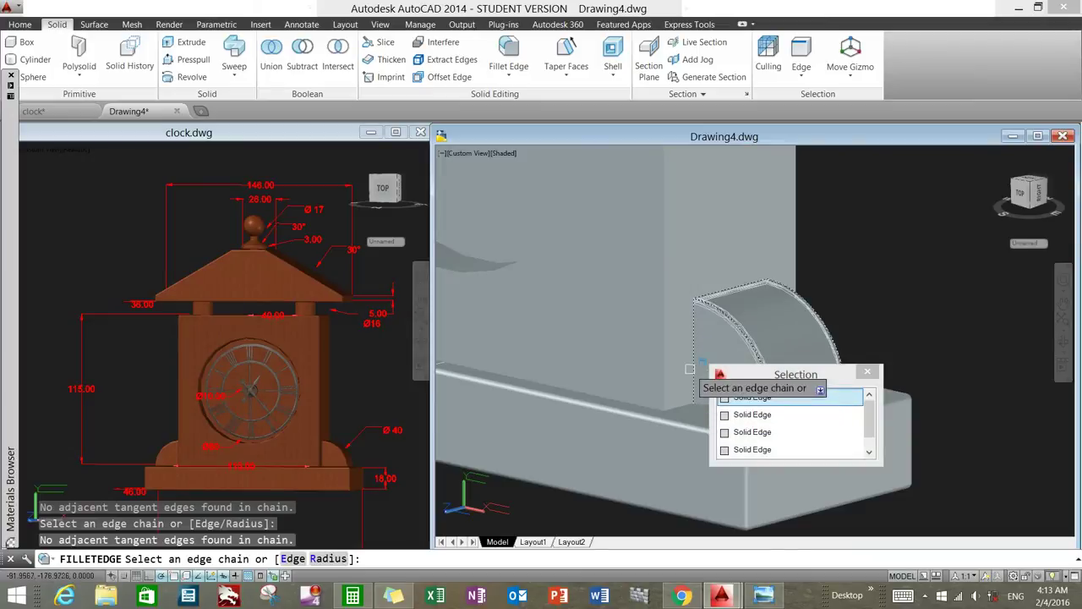
click(692, 368)
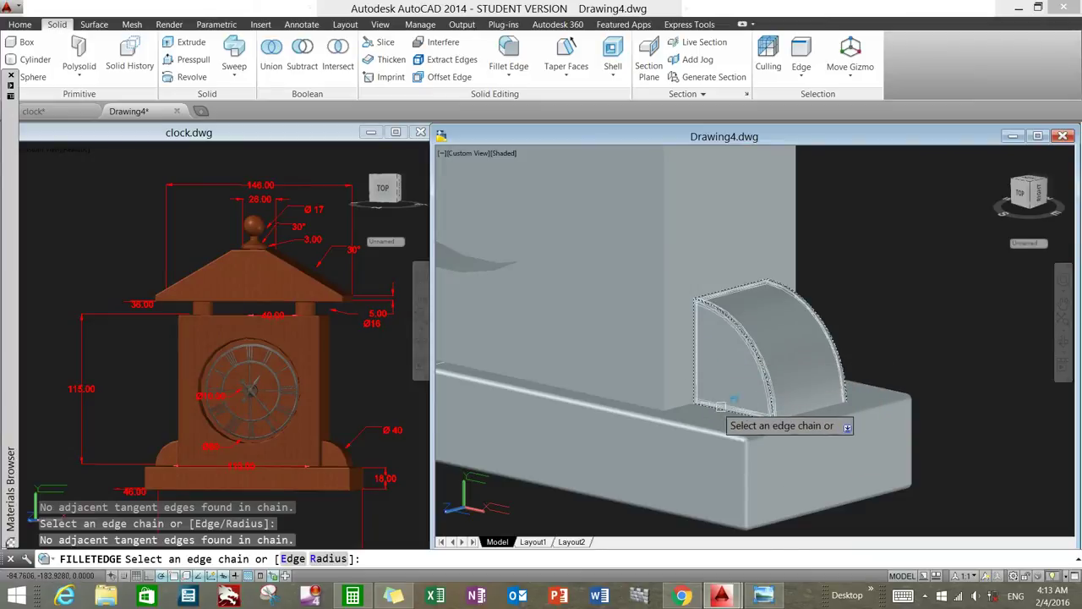
Step: Add the block's far-side edges, completing the 8-edge selection
mouse_move(869, 326)
shift+middle_down()
mouse_move(798, 311)
mouse_move(690, 397)
shift+middle_up()
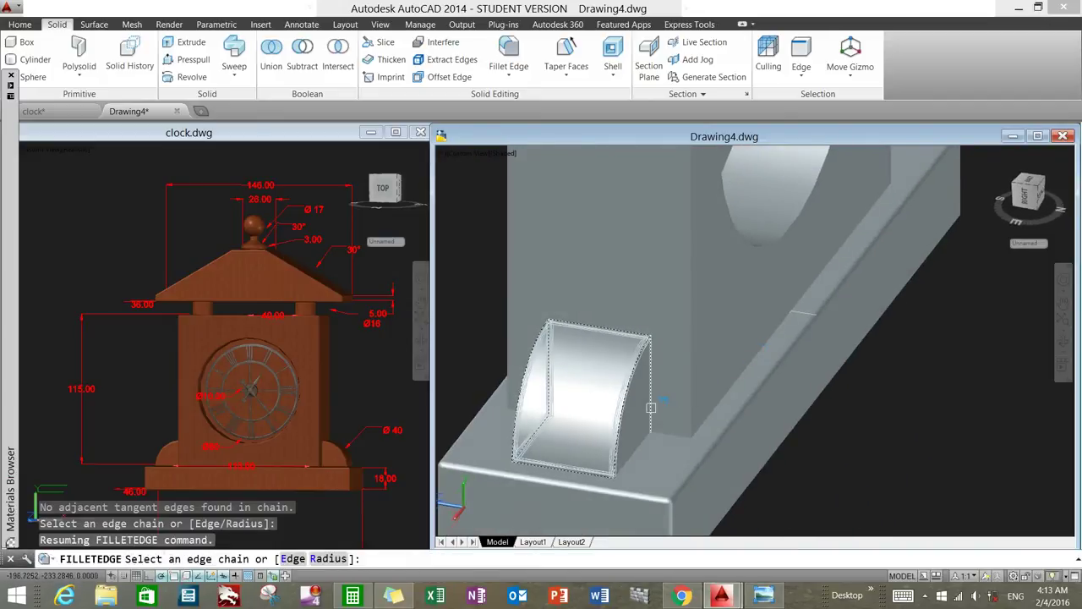
click(650, 415)
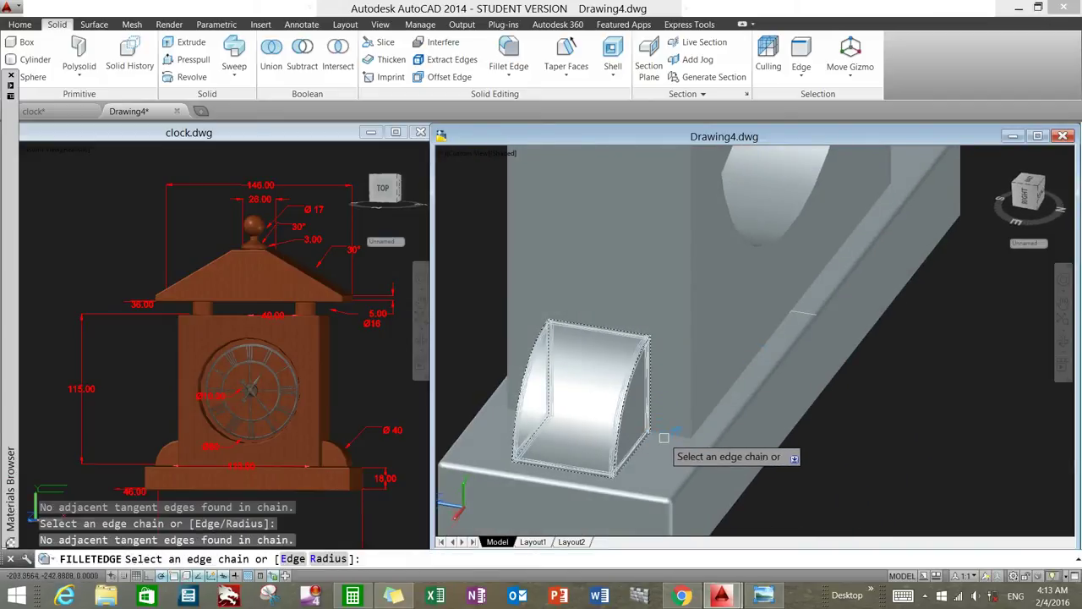
click(702, 422)
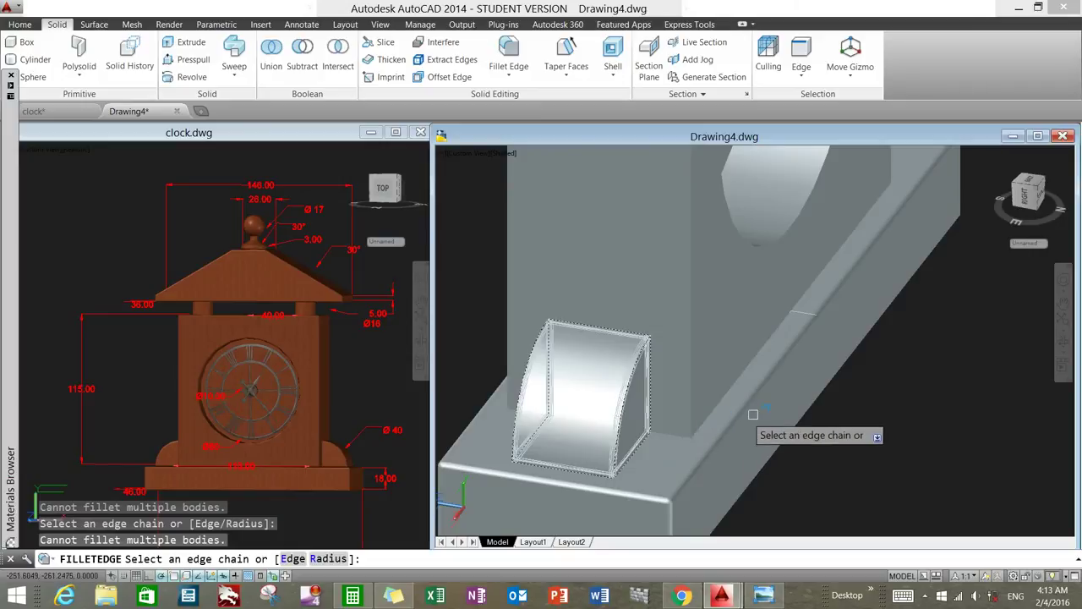
shift+middle_drag(776, 412, 810, 401)
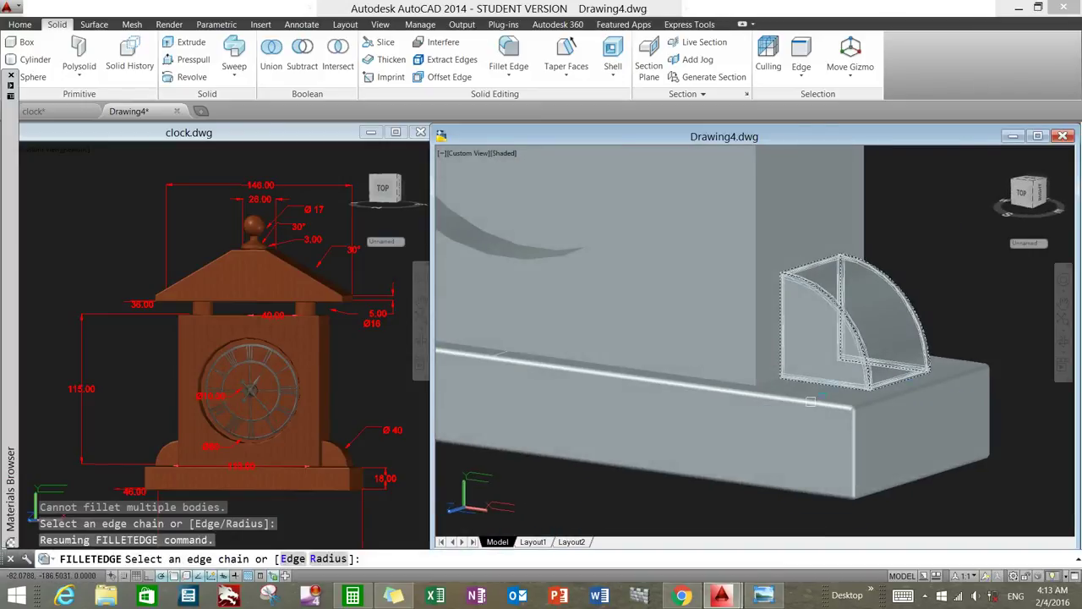
right_click(688, 467)
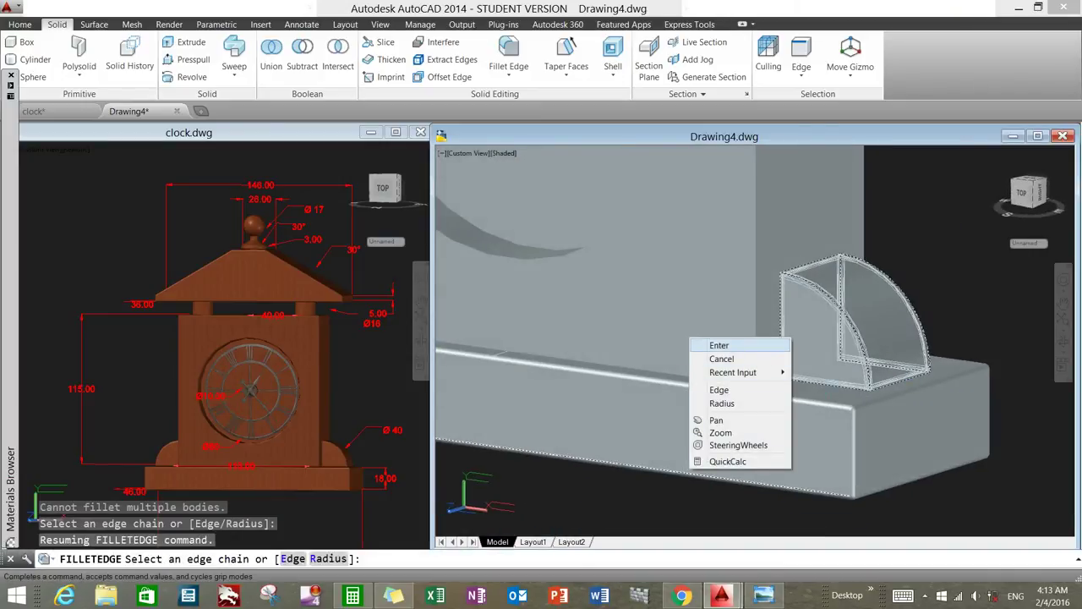
click(719, 345)
Step: Apply the 1-unit fillet to the block and orbit to the base's other end
right_click(898, 125)
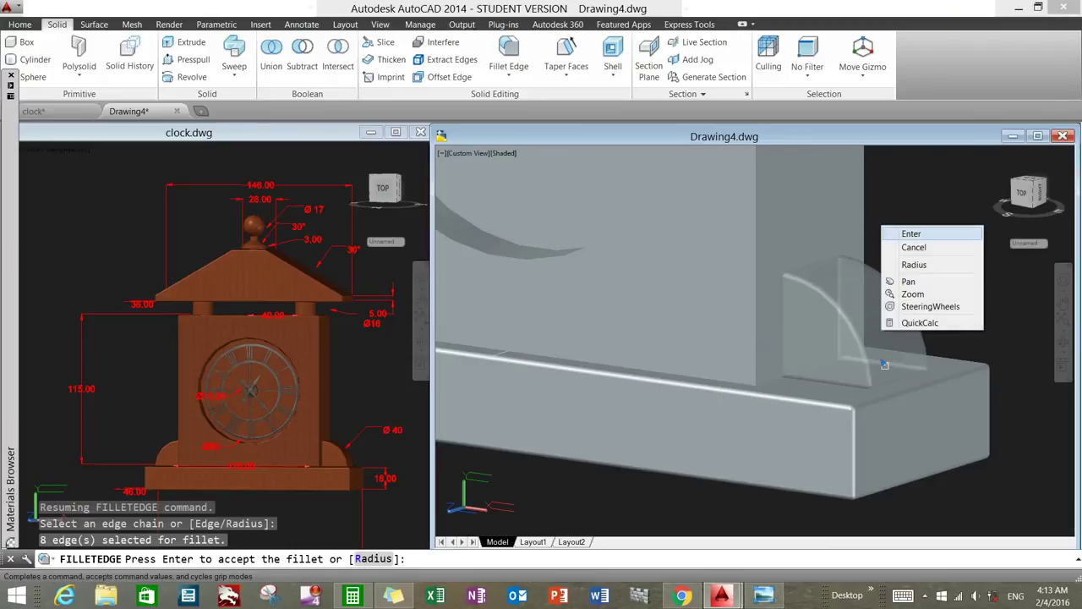
click(920, 138)
scroll(713, 338, down, 2)
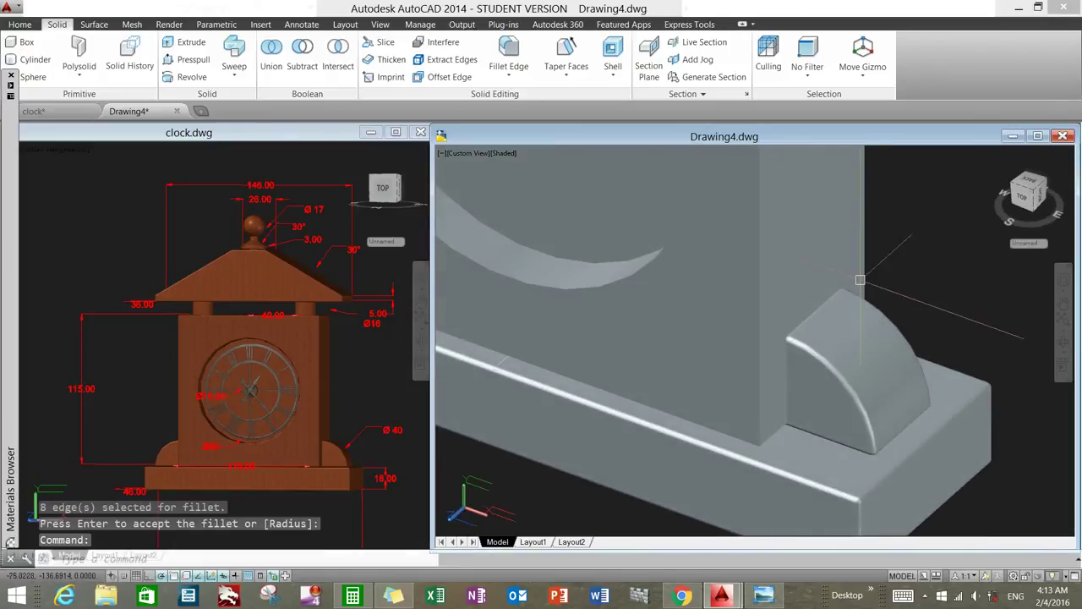
scroll(713, 338, down, 3)
shift+middle_drag(713, 199, 524, 246)
right_click(496, 252)
Step: Start a 1-unit chain fillet and pick the second block's two curved edges
click(512, 259)
text(r)
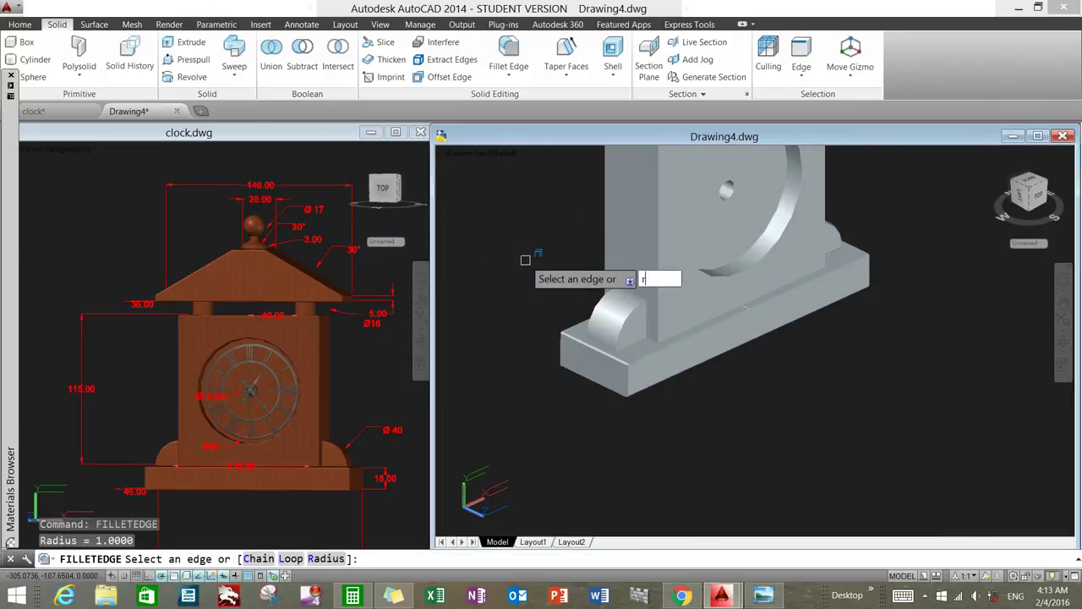
key(Return)
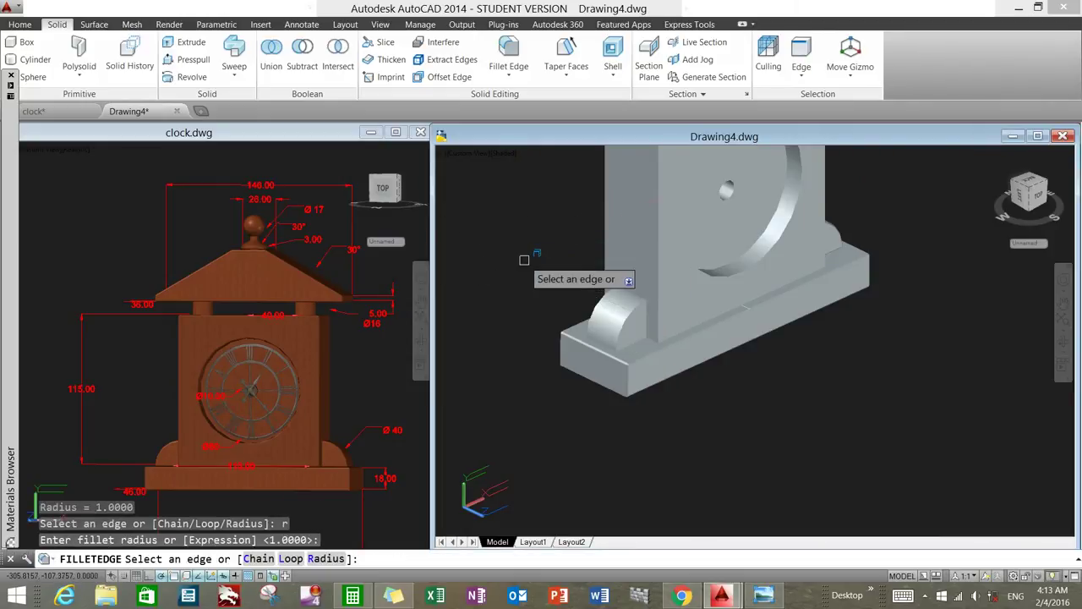
text(c)
key(Return)
scroll(629, 311, up, 3)
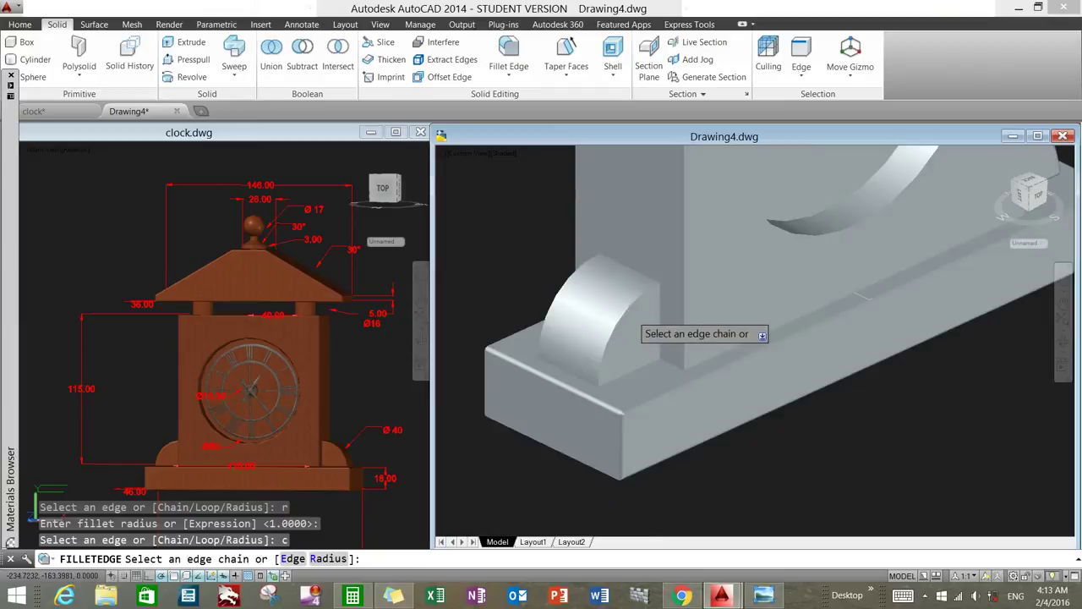
scroll(629, 311, up, 2)
click(627, 308)
click(525, 287)
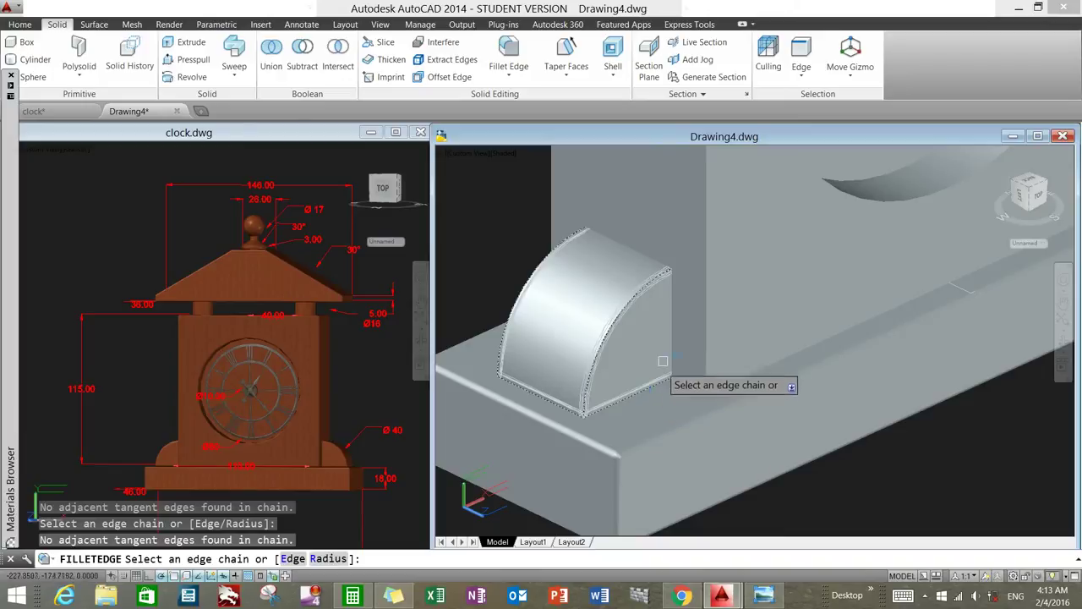
click(674, 335)
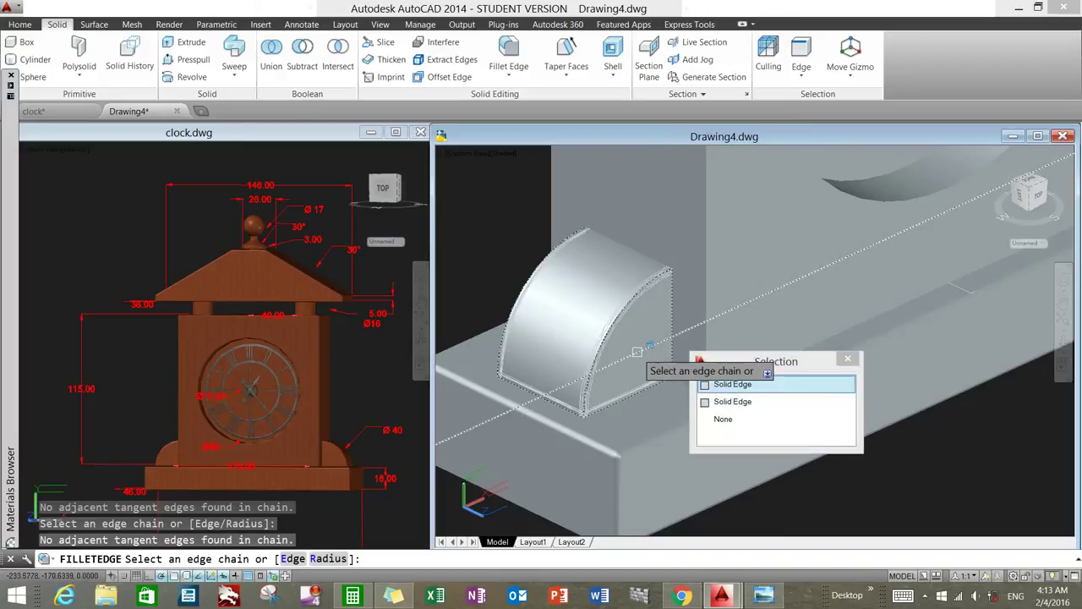
Step: Add the block's far-side edge, completing the 6-edge selection
shift+middle_drag(677, 346, 613, 262)
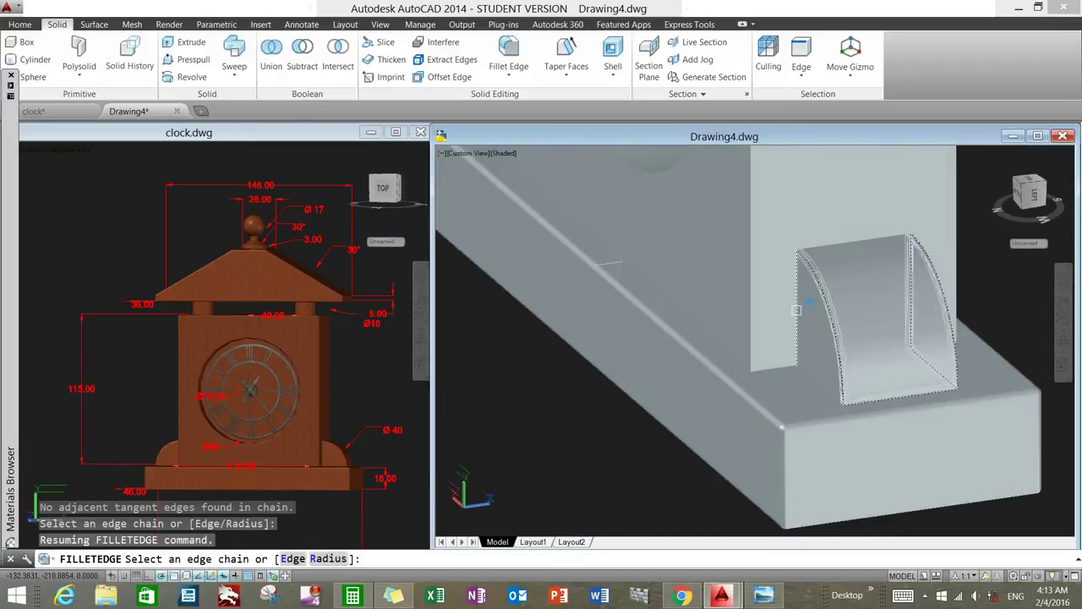
click(909, 313)
shift+middle_drag(909, 313, 845, 304)
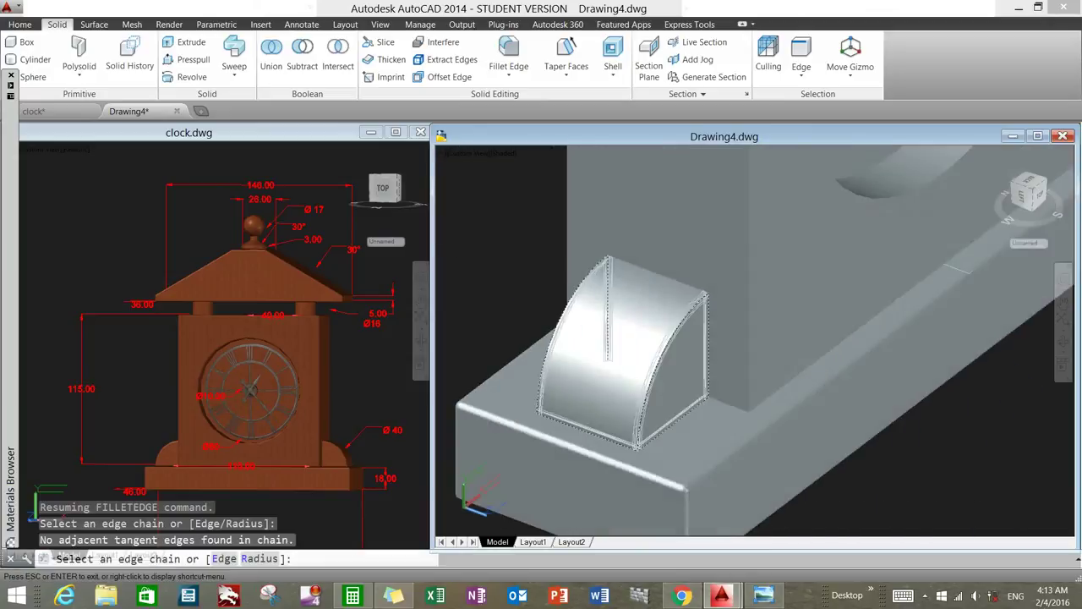
shift+middle_drag(736, 351, 710, 353)
right_click(525, 281)
click(545, 290)
Step: Apply the 1-unit fillet to the second block and reframe the whole part
right_click(522, 282)
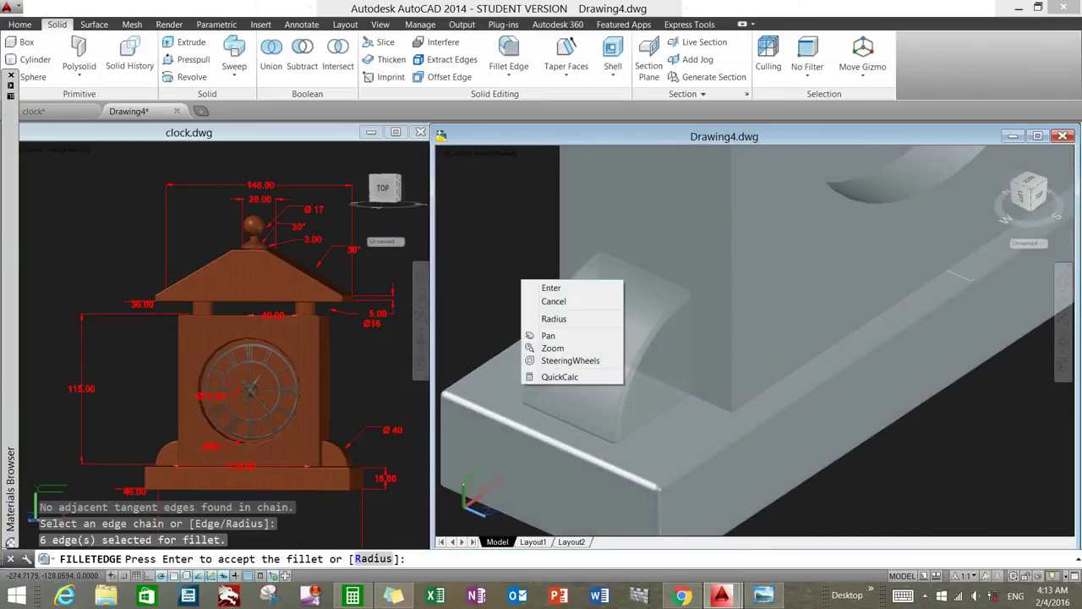
click(551, 287)
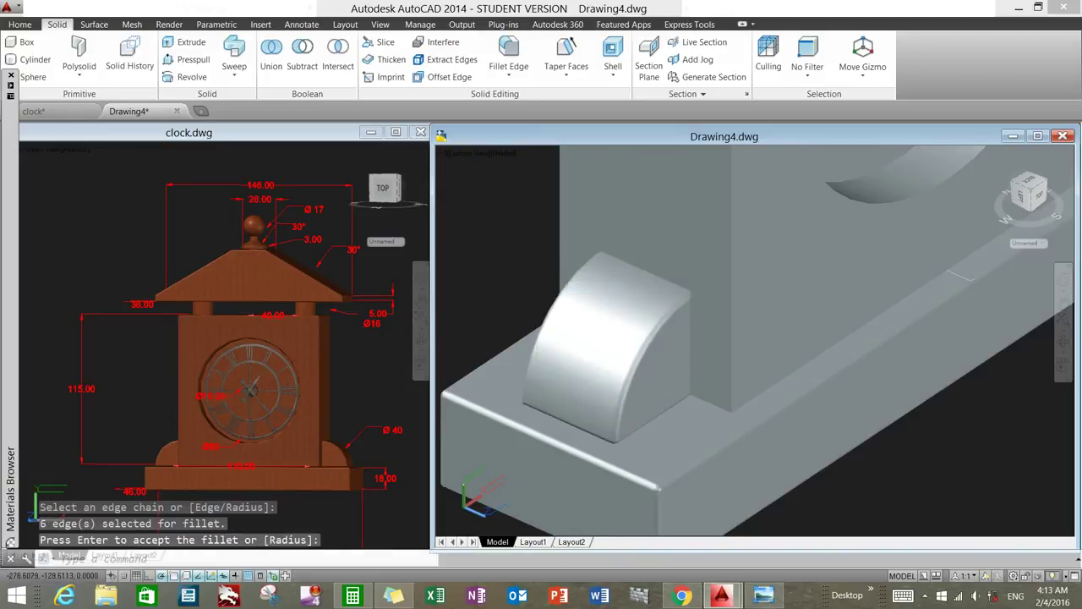
middle_drag(552, 287, 837, 363)
scroll(625, 285, down, 3)
right_click(625, 285)
Step: Begin a first edge-fillet attempt on the solid, then cancel it
click(656, 290)
scroll(623, 297, up, 2)
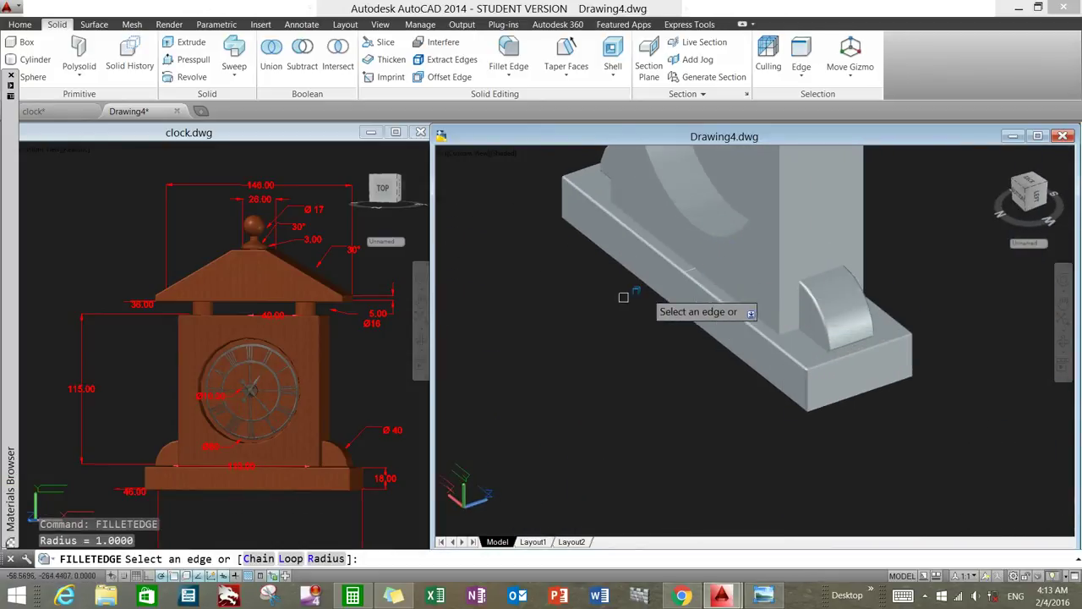
text(r)
key(Return)
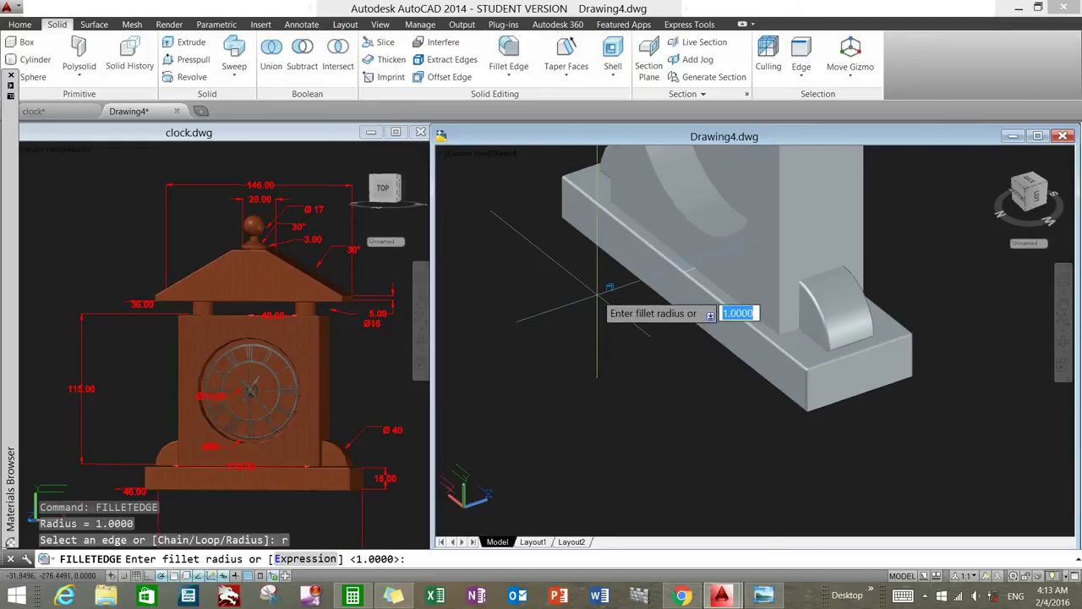
text(0)
key(Return)
scroll(613, 295, down, 2)
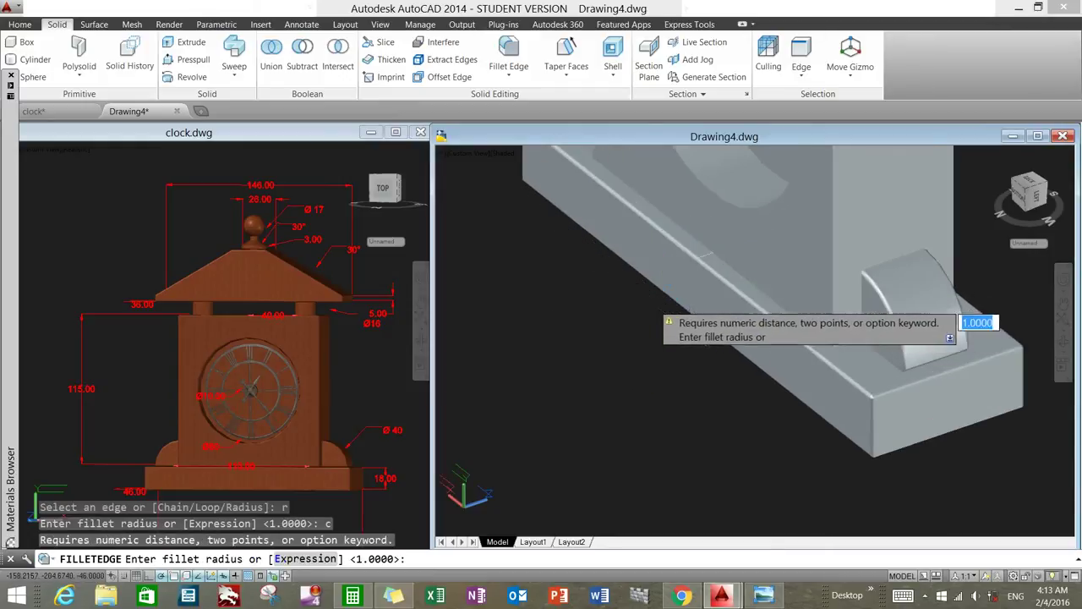
scroll(626, 309, down, 2)
middle_drag(623, 328, 606, 370)
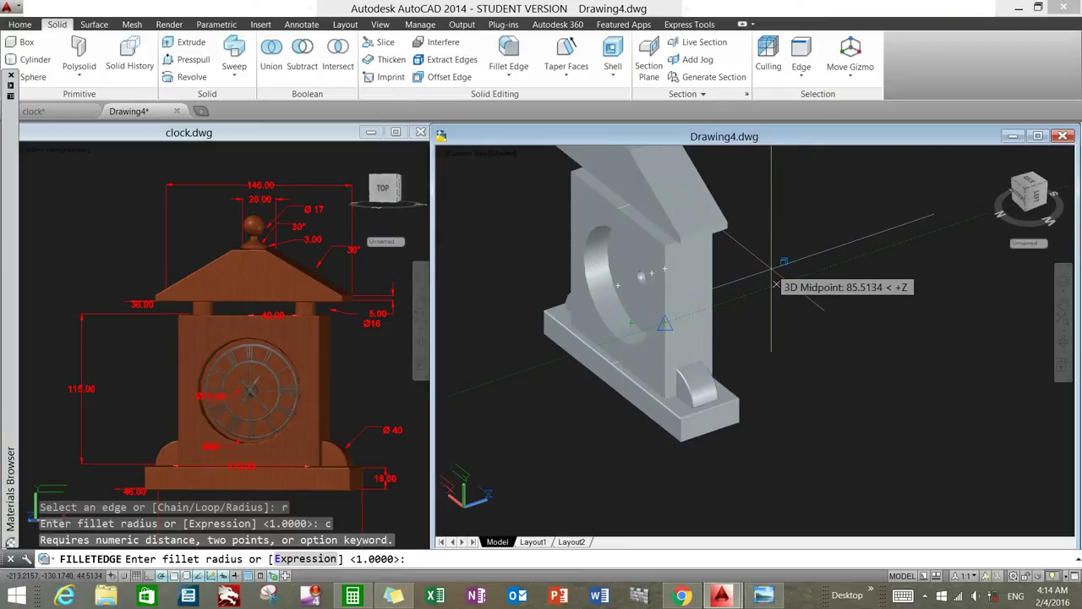
key(Escape)
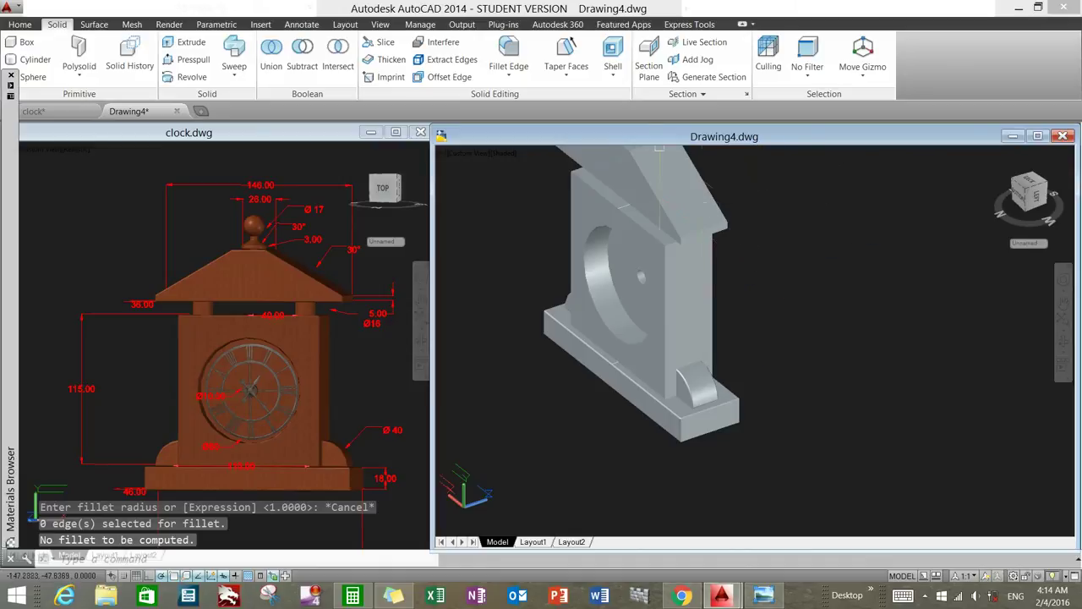
Step: Fillet at radius 1.0000 in Chain mode, picking the recess rim and two vertical body edges
click(508, 55)
text(r)
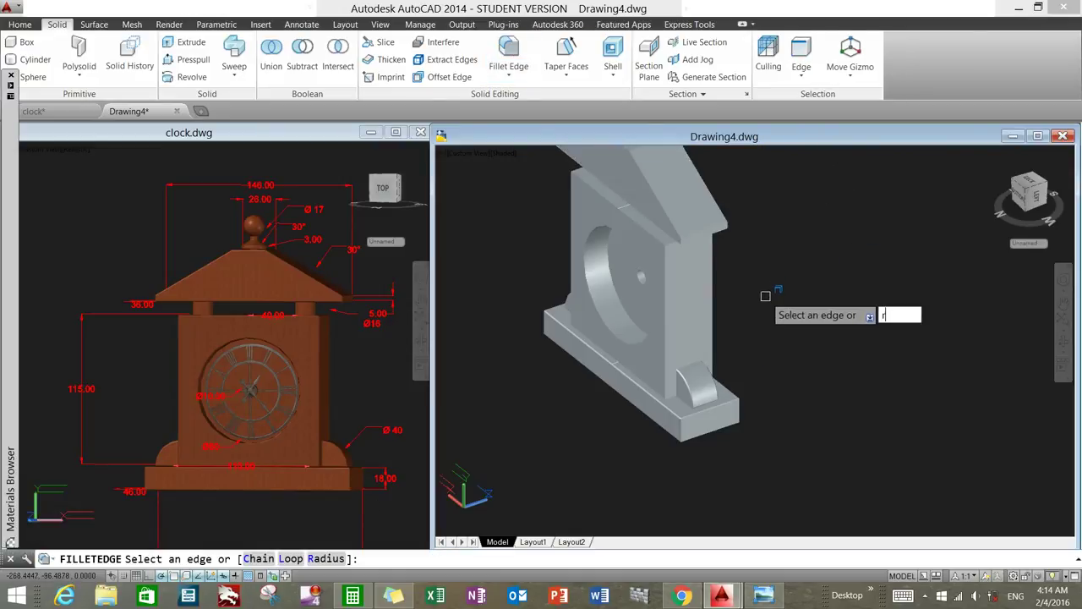
key(Return)
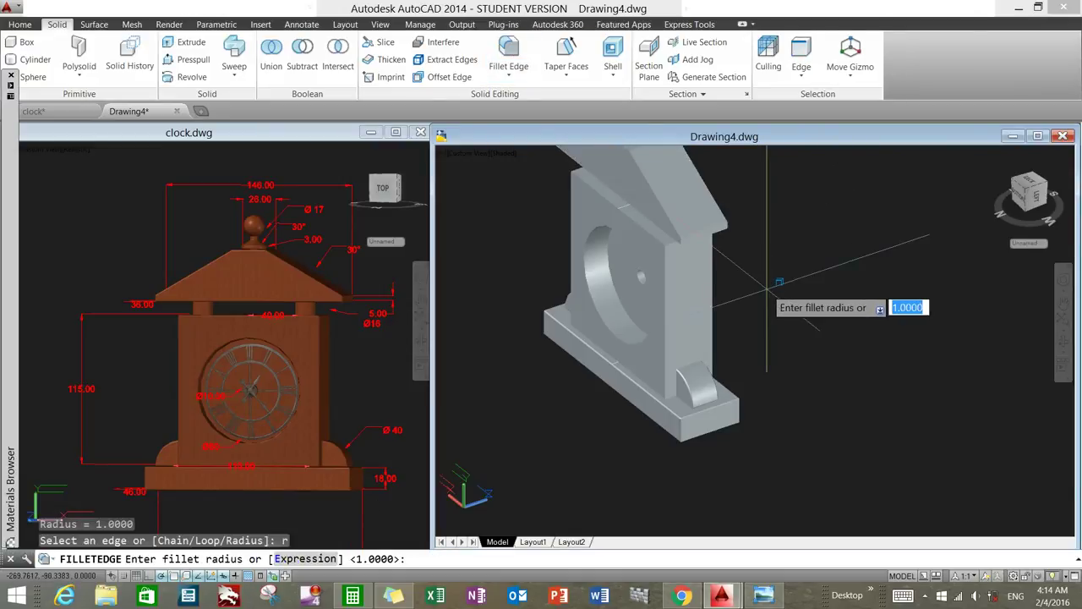
key(Return)
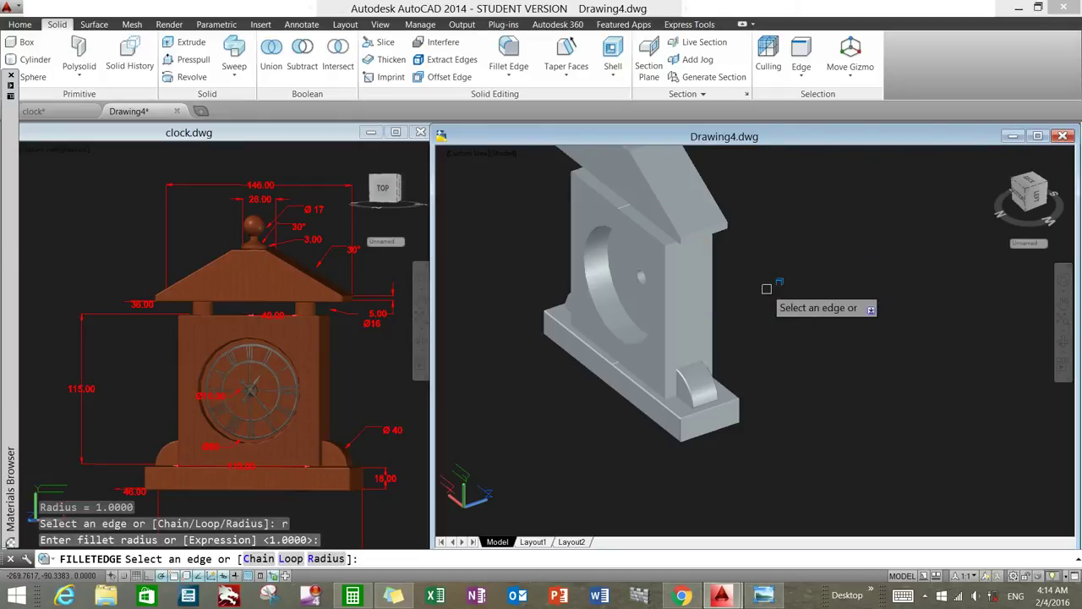
text(c)
key(Return)
scroll(744, 304, up, 2)
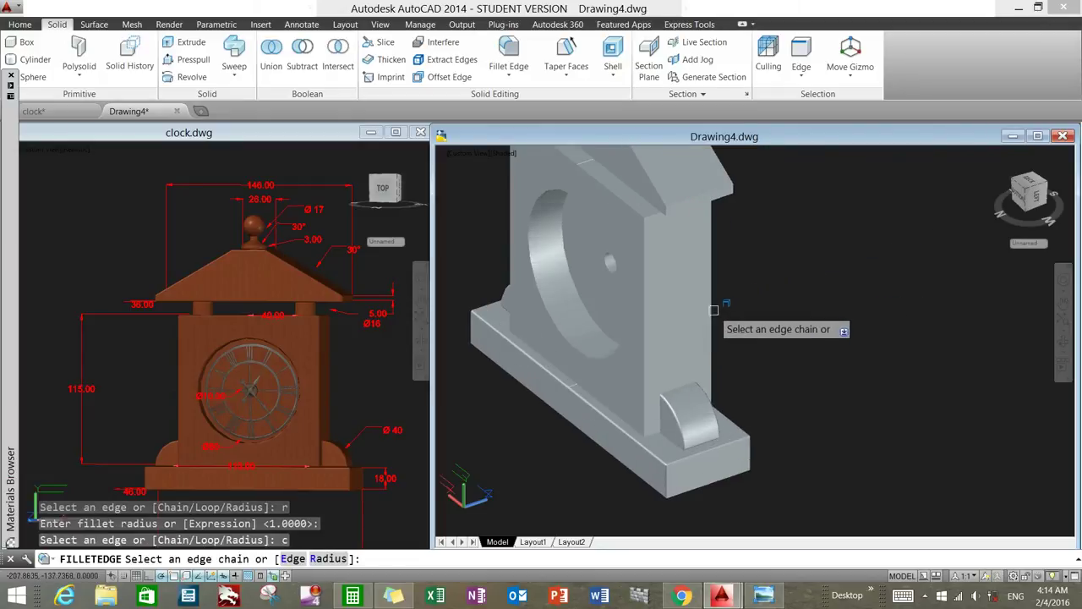
click(589, 358)
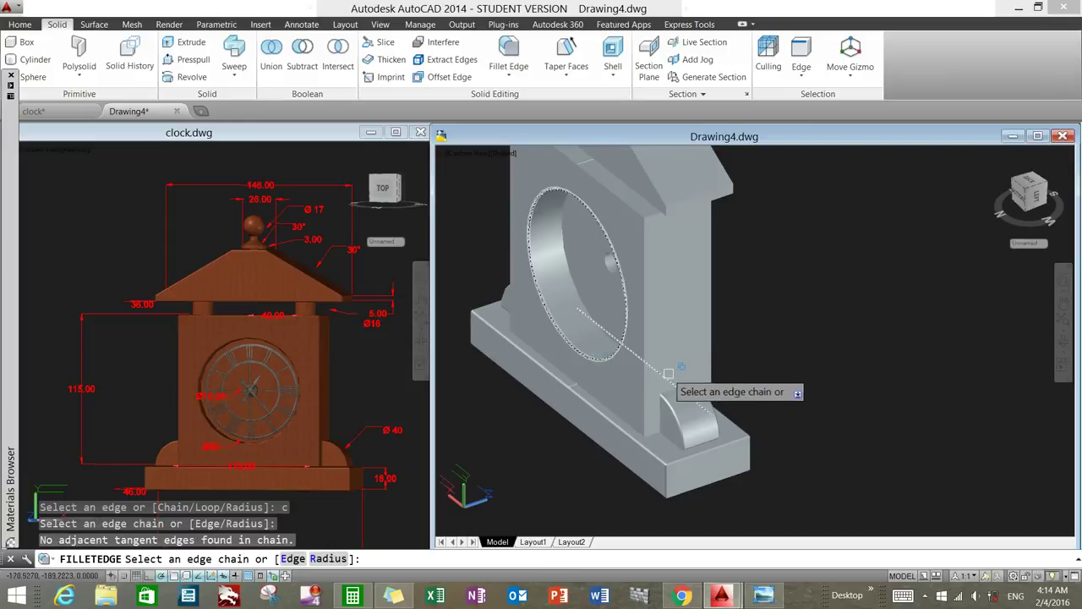
click(645, 373)
click(701, 422)
mouse_move(643, 380)
shift+middle_down()
mouse_move(677, 372)
mouse_move(564, 367)
shift+middle_up()
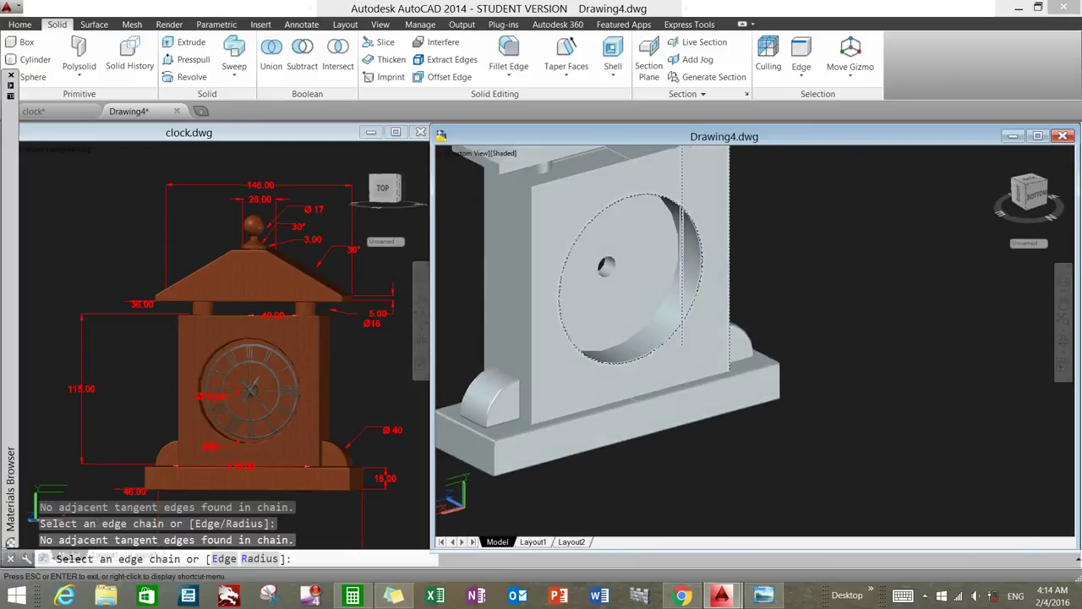
click(531, 365)
Step: Add the body's lower side edge, base edge and an overlapping body edge to the selection
shift+middle_drag(482, 347, 592, 427)
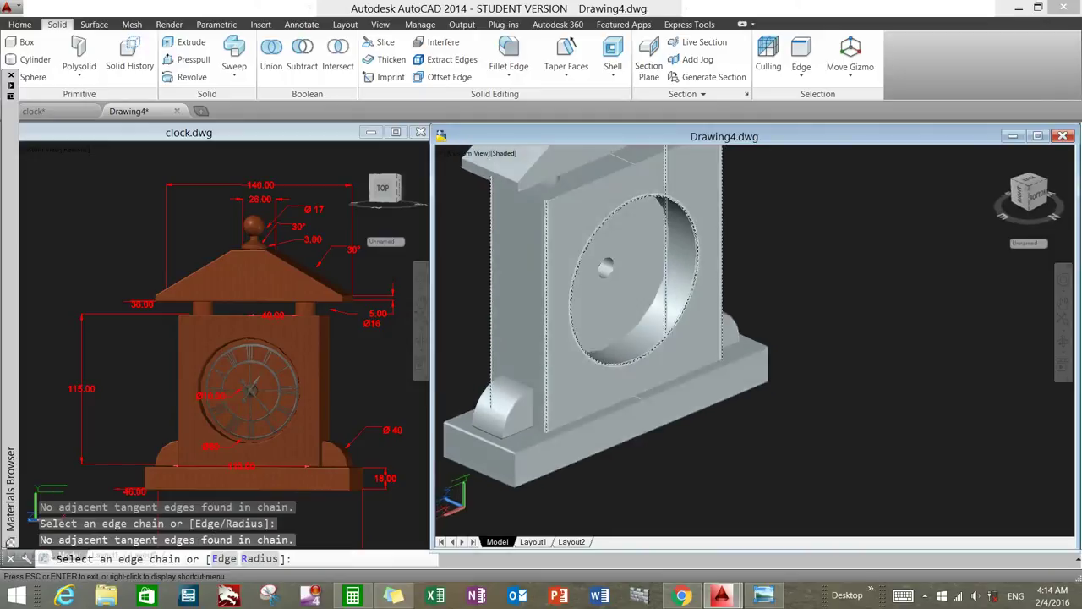
scroll(591, 427, up, 2)
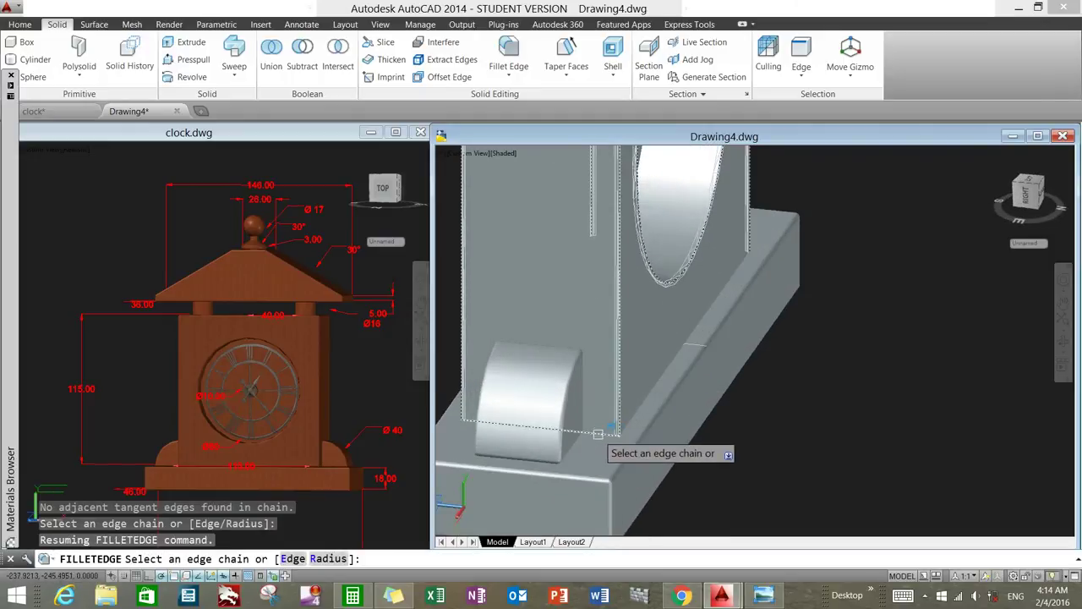
click(612, 406)
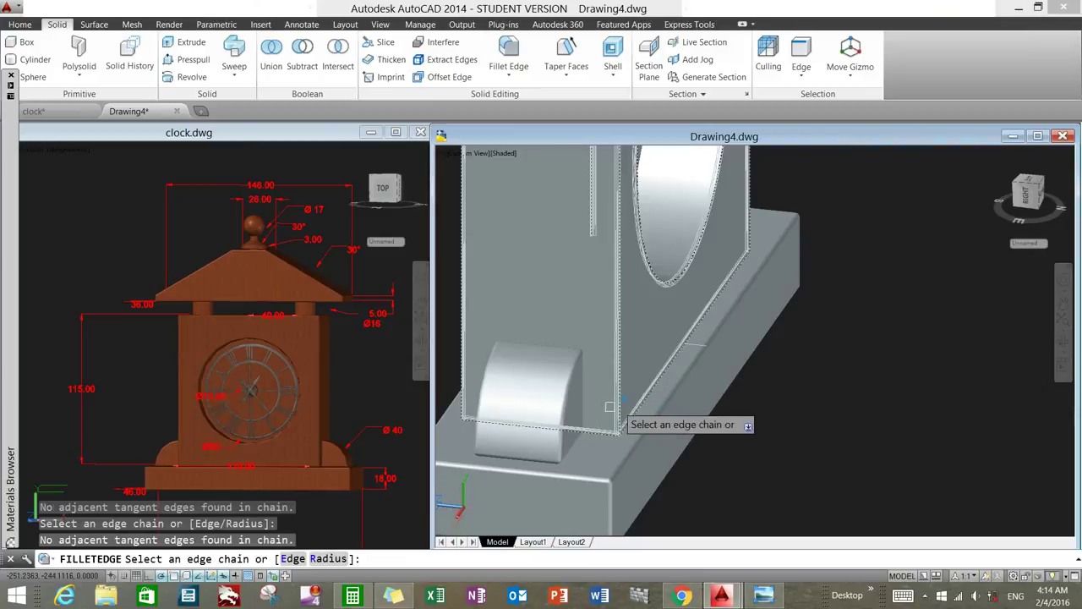
shift+middle_drag(609, 406, 582, 415)
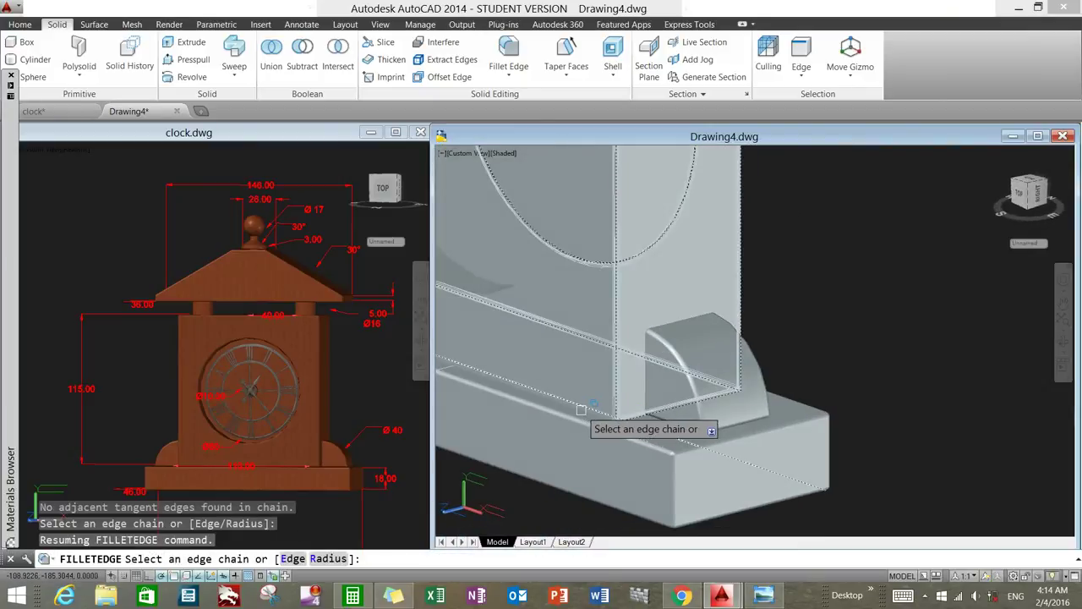
scroll(586, 408, up, 2)
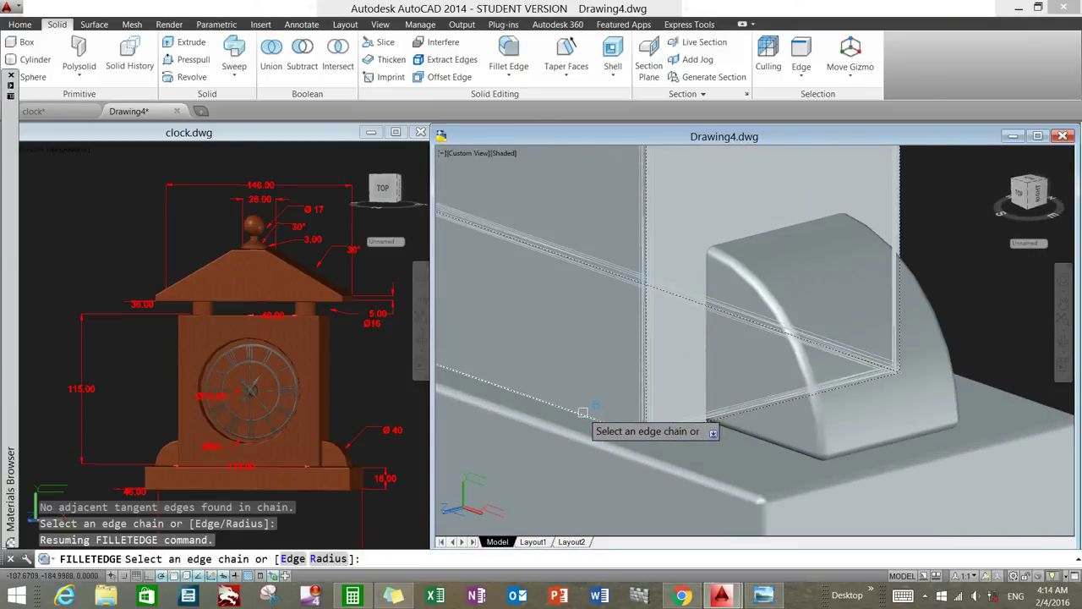
click(582, 413)
scroll(582, 410, down, 2)
scroll(579, 405, down, 1)
scroll(576, 401, down, 1)
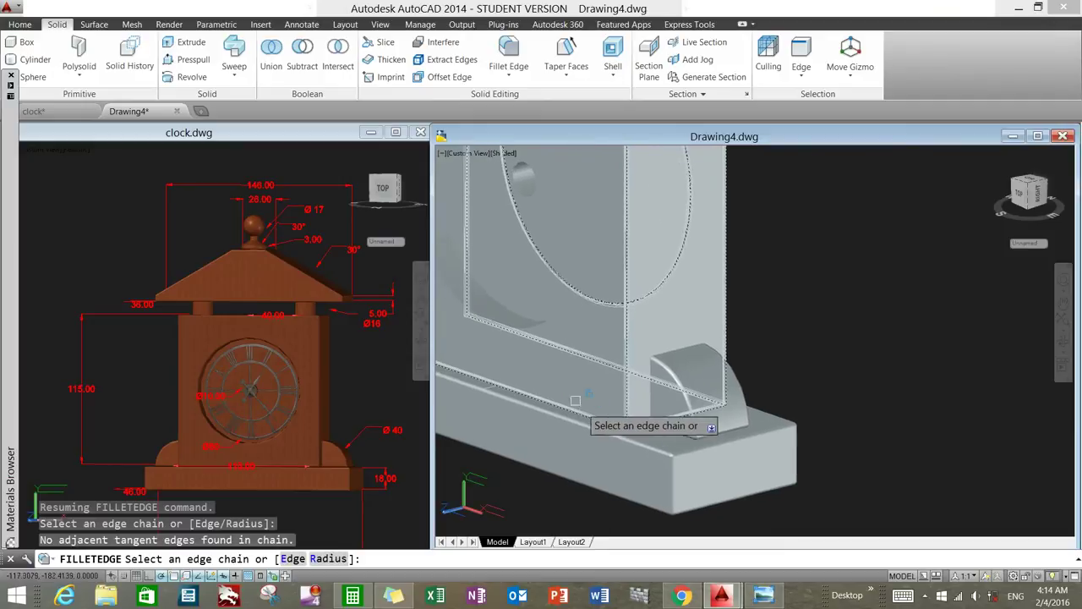
click(533, 324)
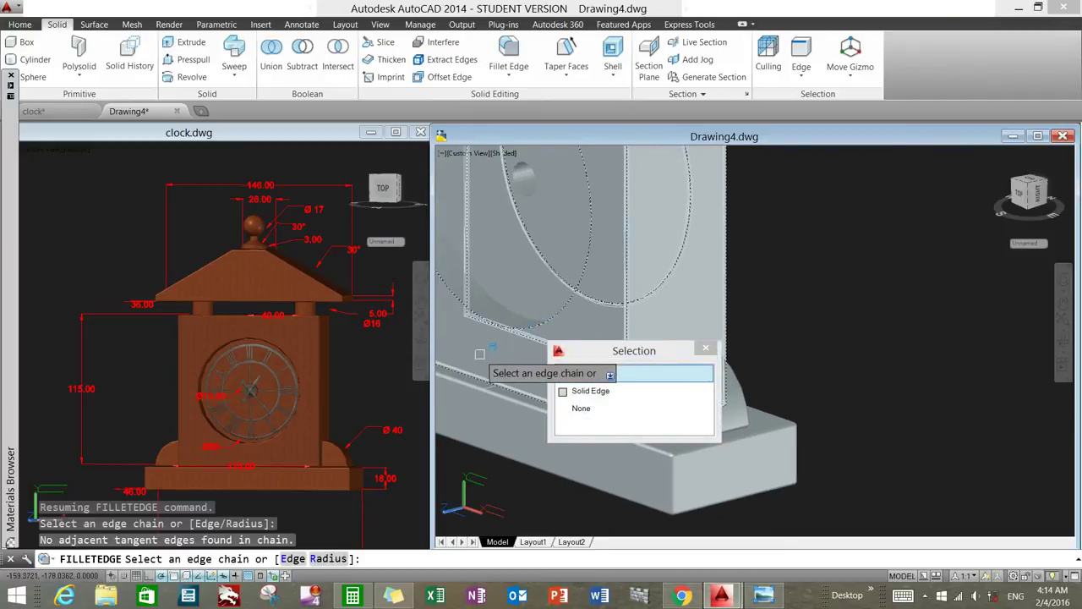
click(484, 352)
scroll(480, 355, down, 1)
Step: Add the three top body edges and accept the fillet on all 13 edges
shift+middle_drag(583, 389, 643, 389)
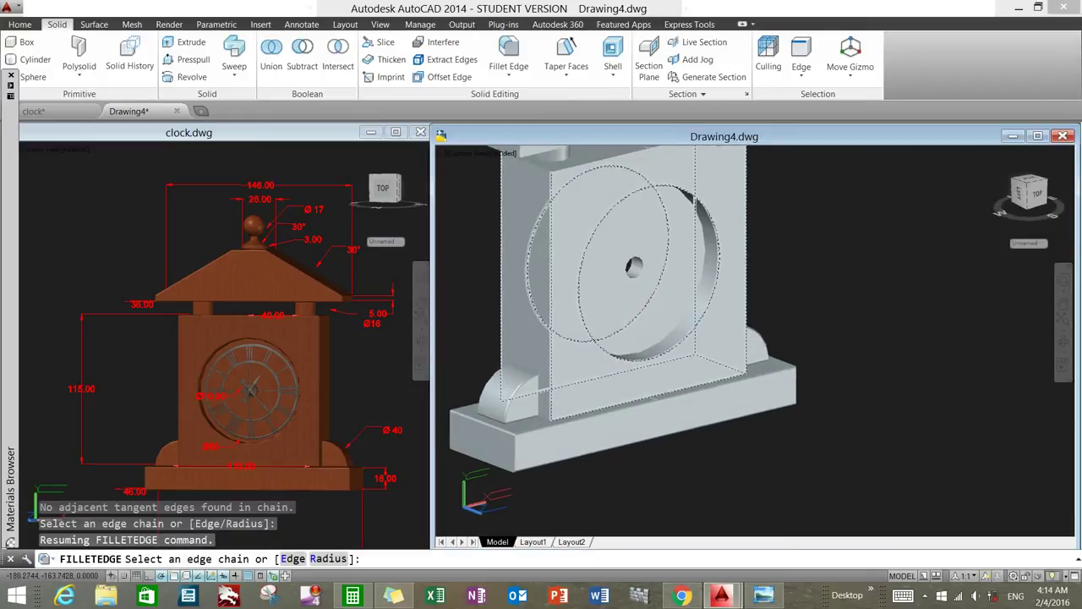
middle_drag(624, 354, 593, 417)
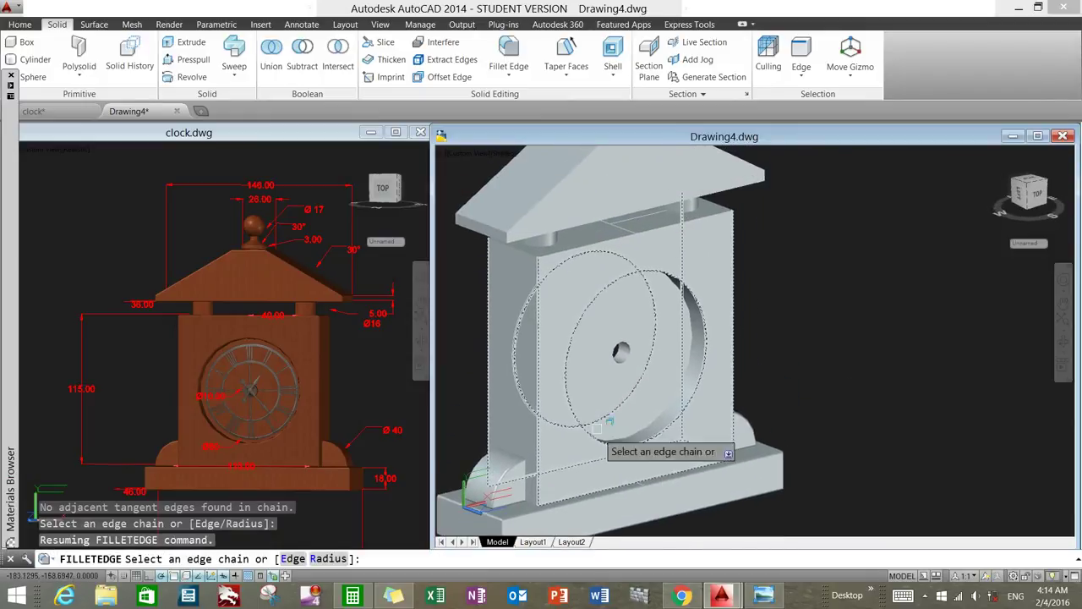
click(517, 250)
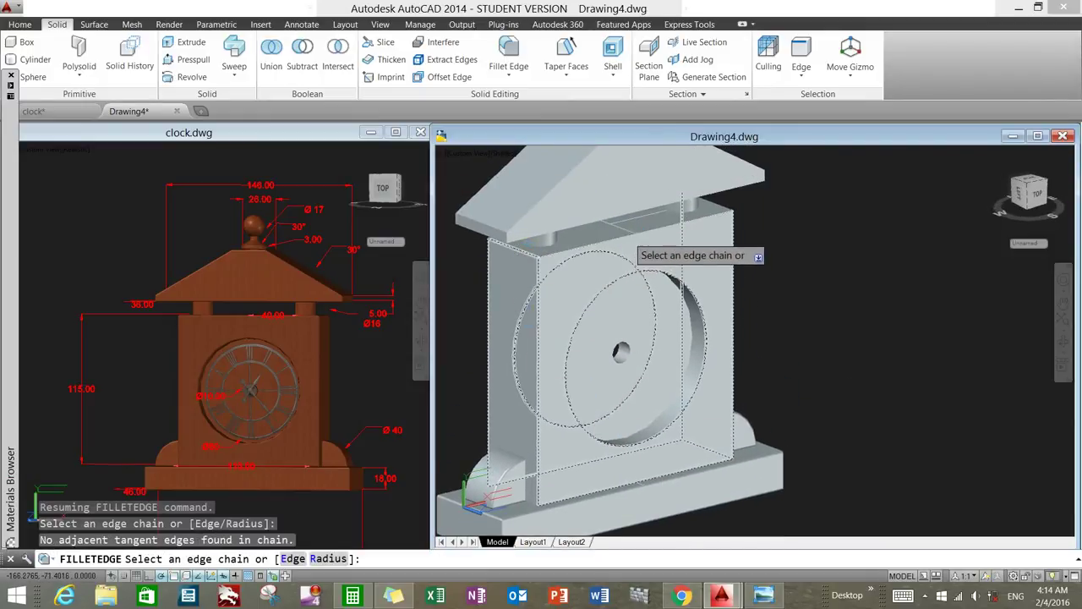
click(632, 246)
mouse_move(778, 248)
shift+middle_down()
mouse_move(592, 228)
mouse_move(634, 254)
shift+middle_up()
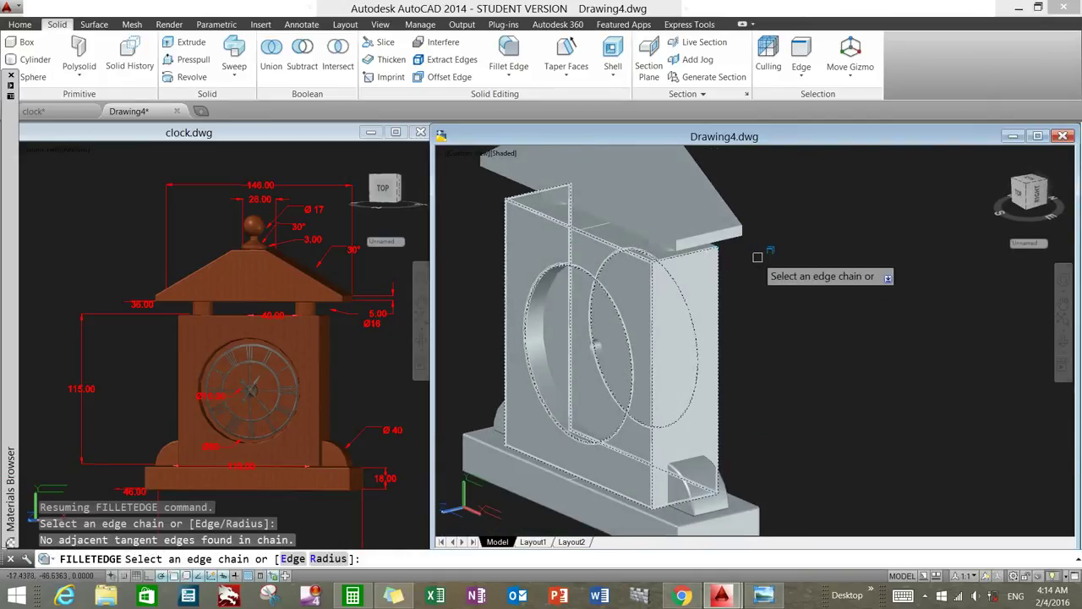
shift+middle_drag(758, 257, 642, 252)
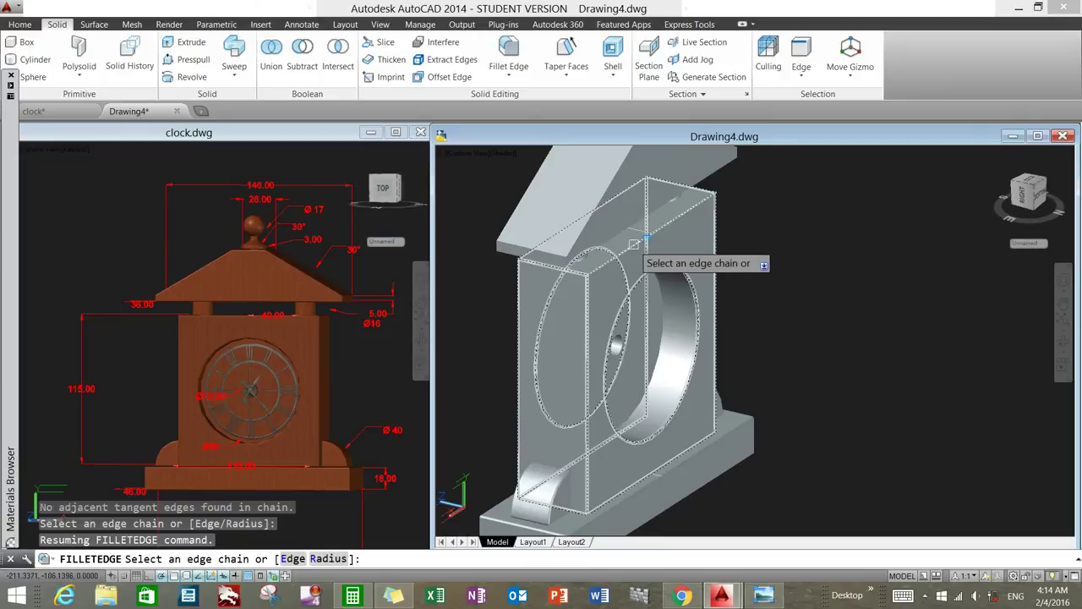
click(633, 244)
right_click(767, 246)
click(782, 252)
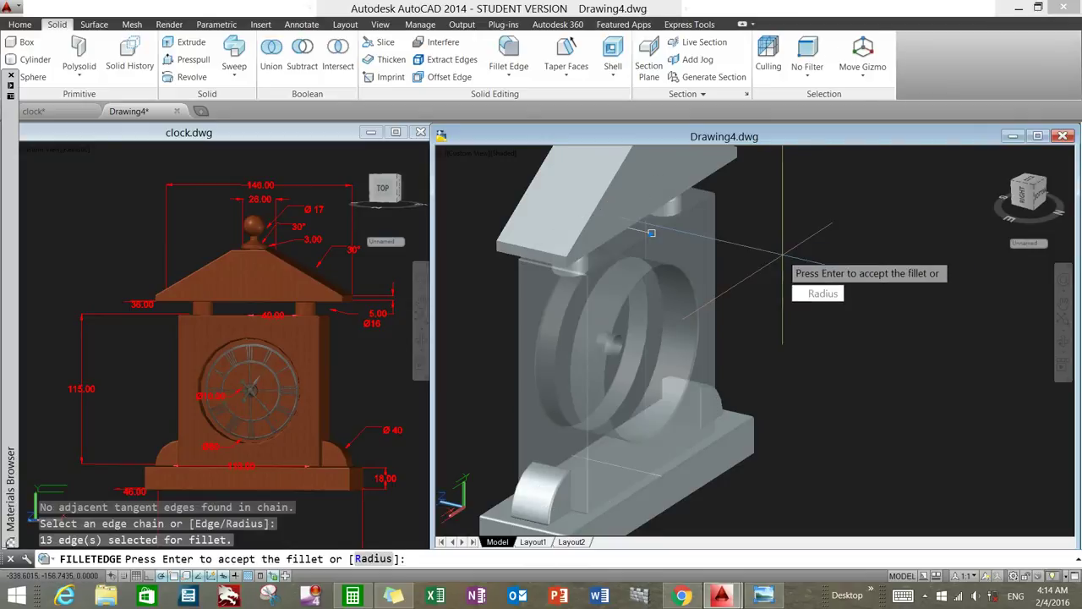
right_click(803, 323)
mouse_move(803, 329)
shift+middle_down()
mouse_move(694, 330)
mouse_move(778, 289)
shift+middle_up()
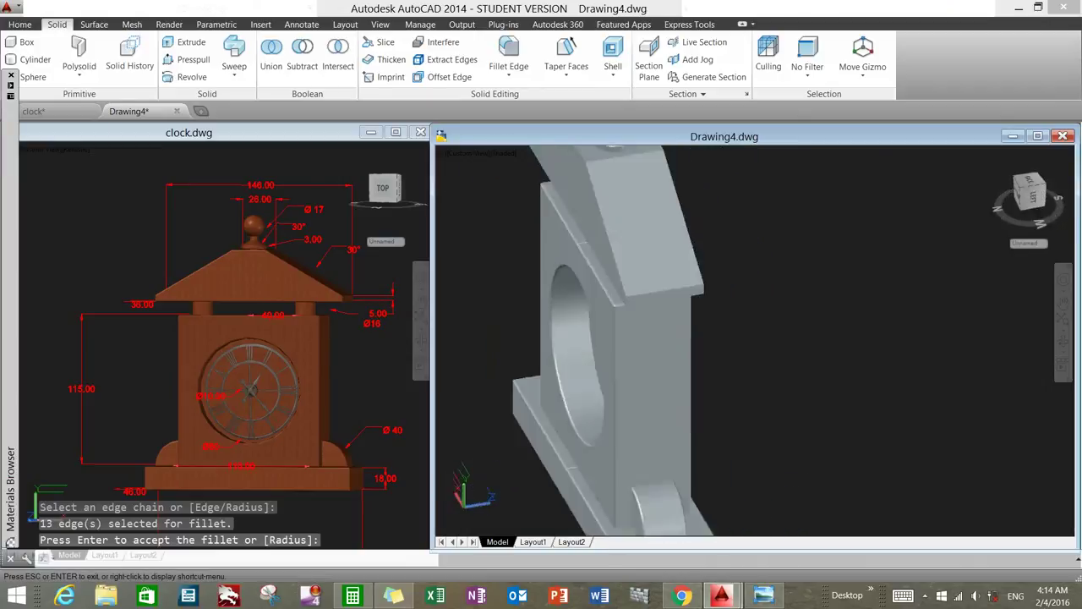
key(Return)
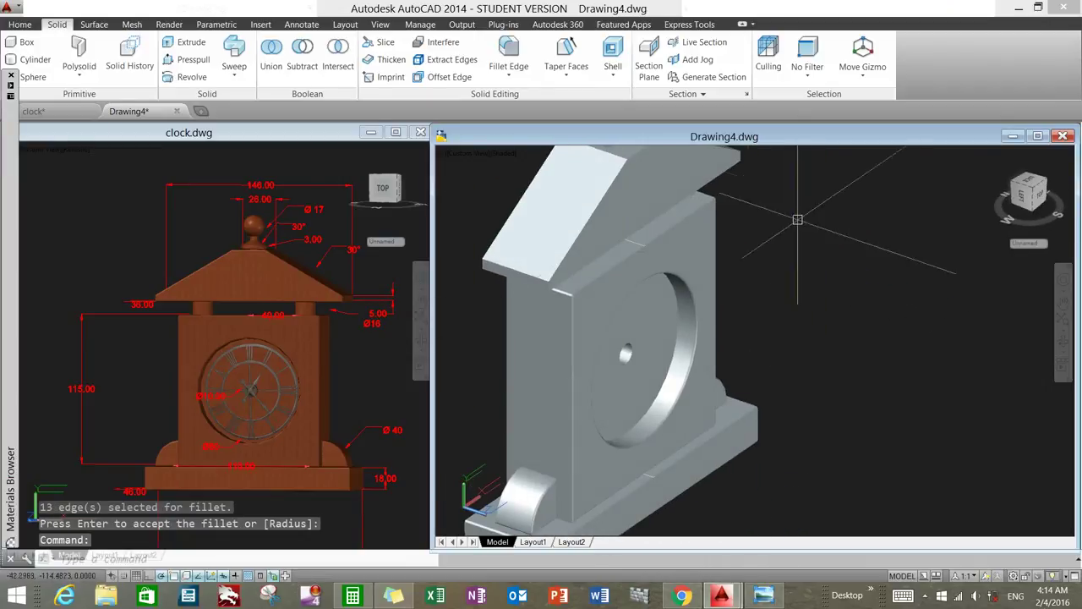
Step: Restart the edge fillet at radius 1.0000 in Chain mode and pick the first roof edges
key(Return)
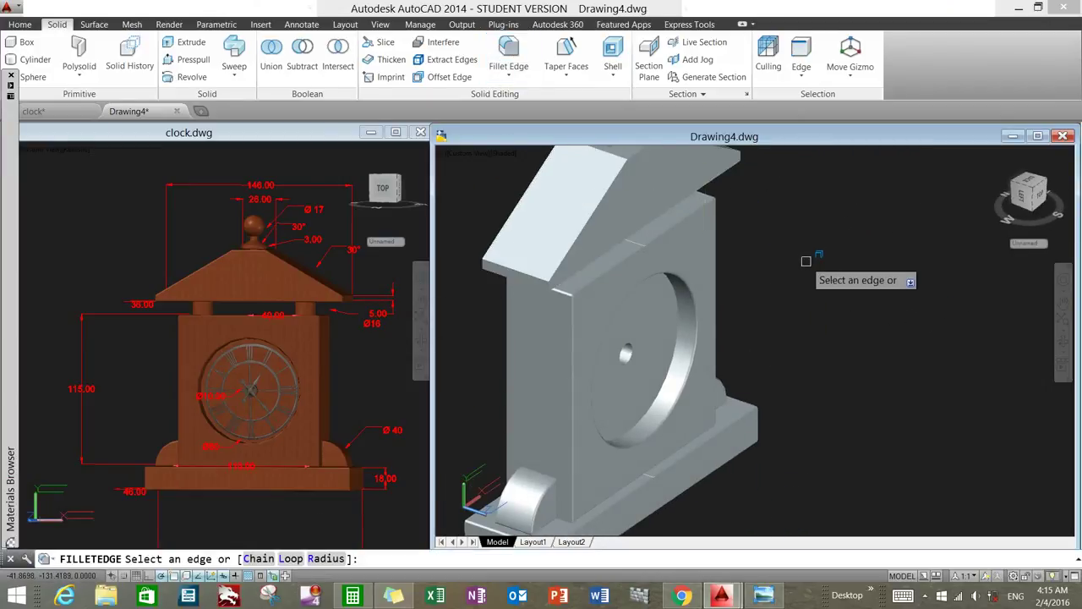
text(r)
key(Return)
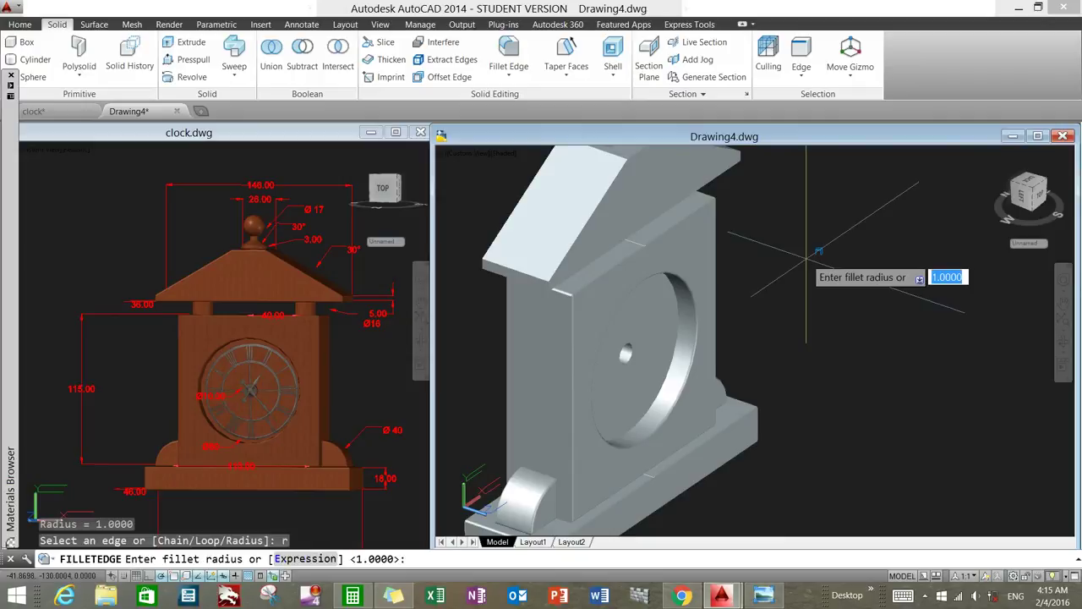
key(Return)
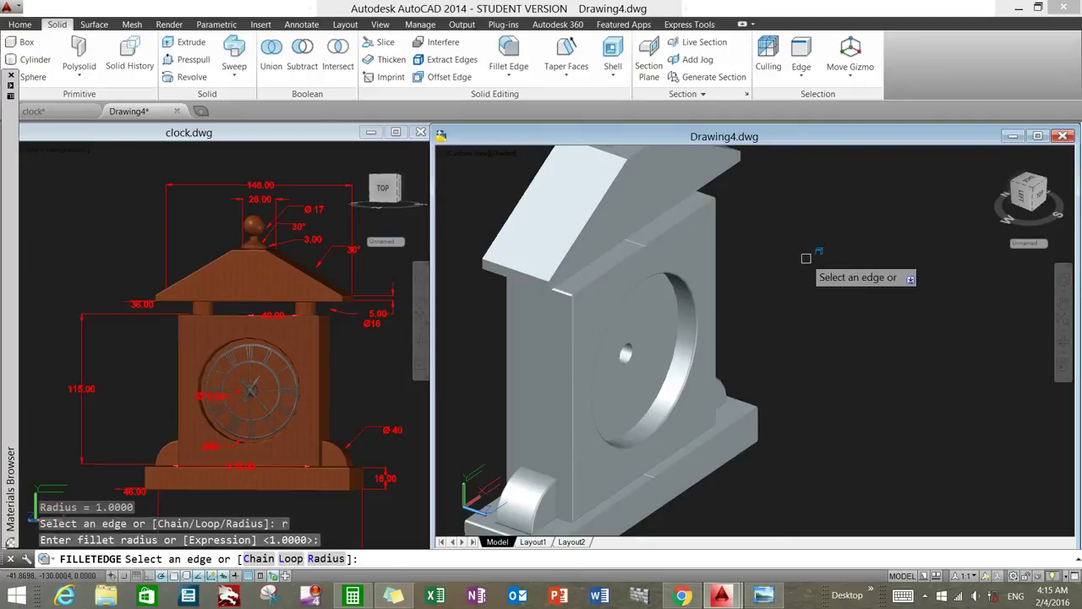
text(c)
key(Return)
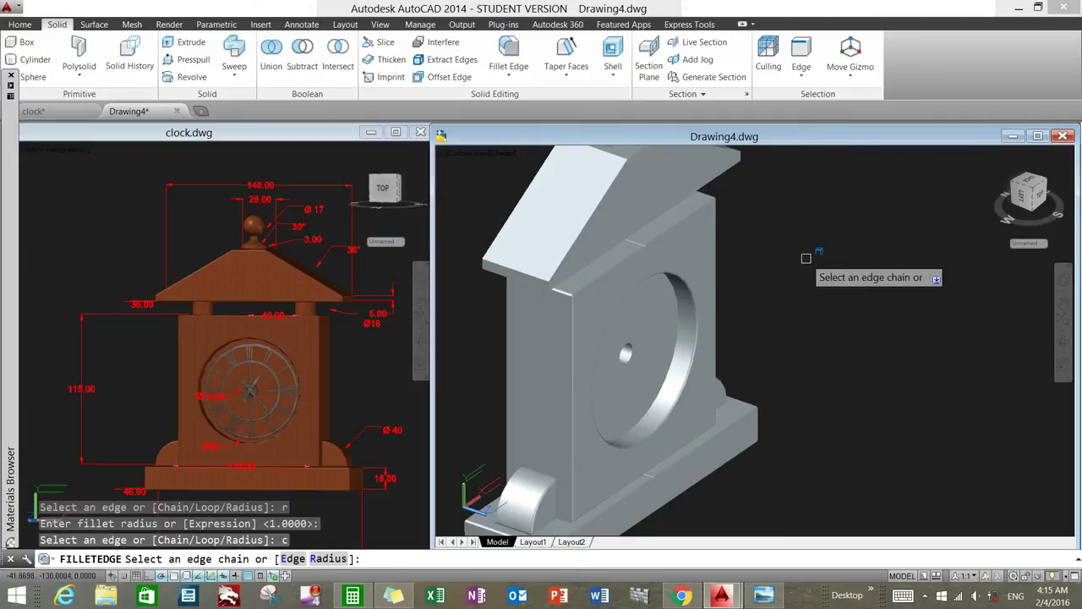
click(584, 233)
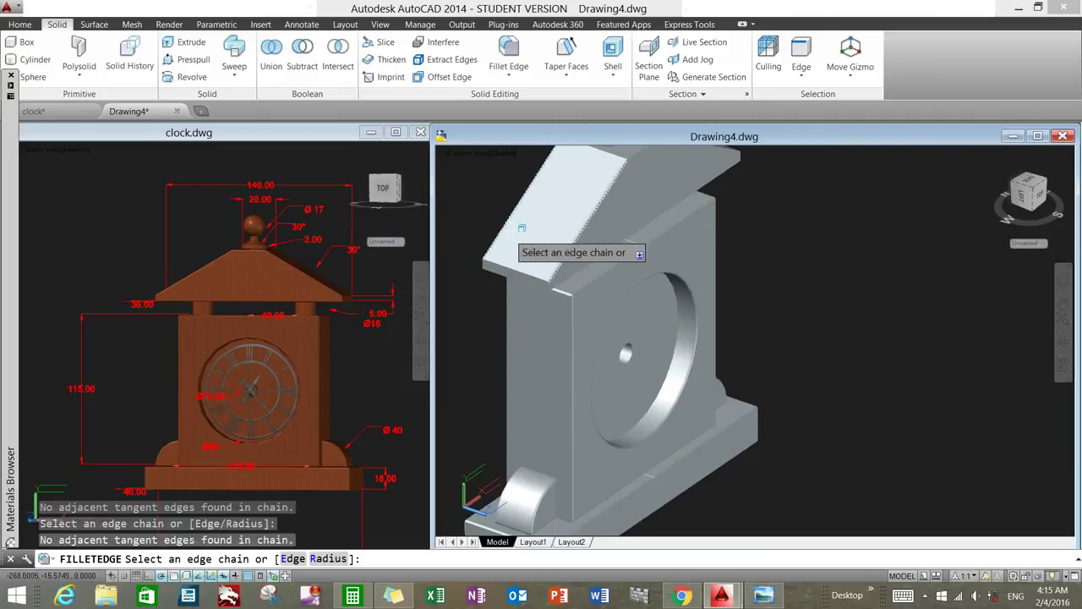
mouse_move(766, 245)
shift+middle_down()
mouse_move(643, 254)
mouse_move(656, 240)
shift+middle_up()
click(661, 230)
click(710, 270)
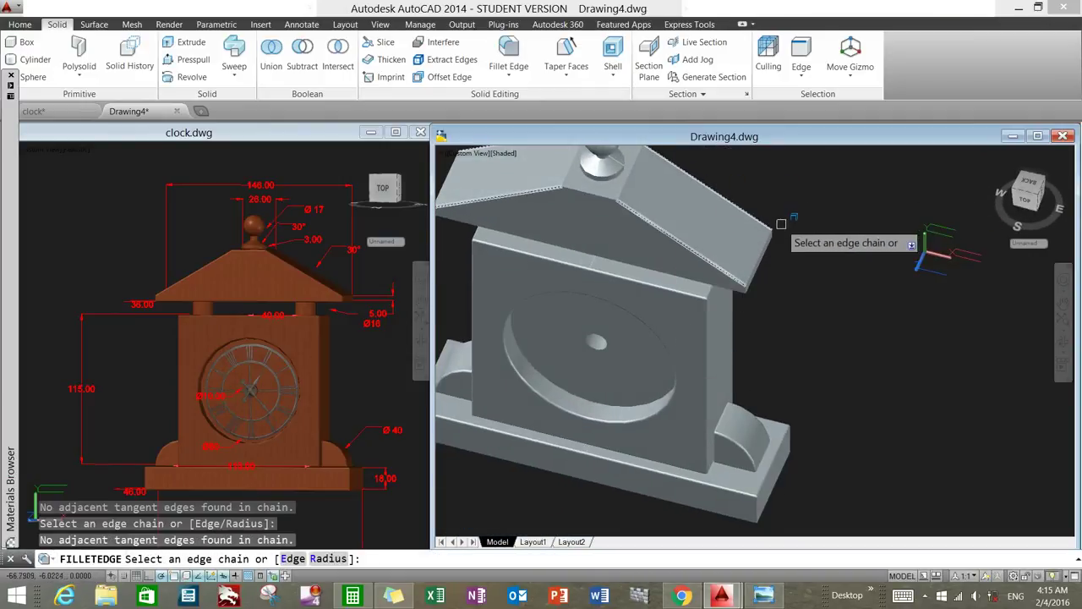
shift+middle_drag(781, 224, 621, 211)
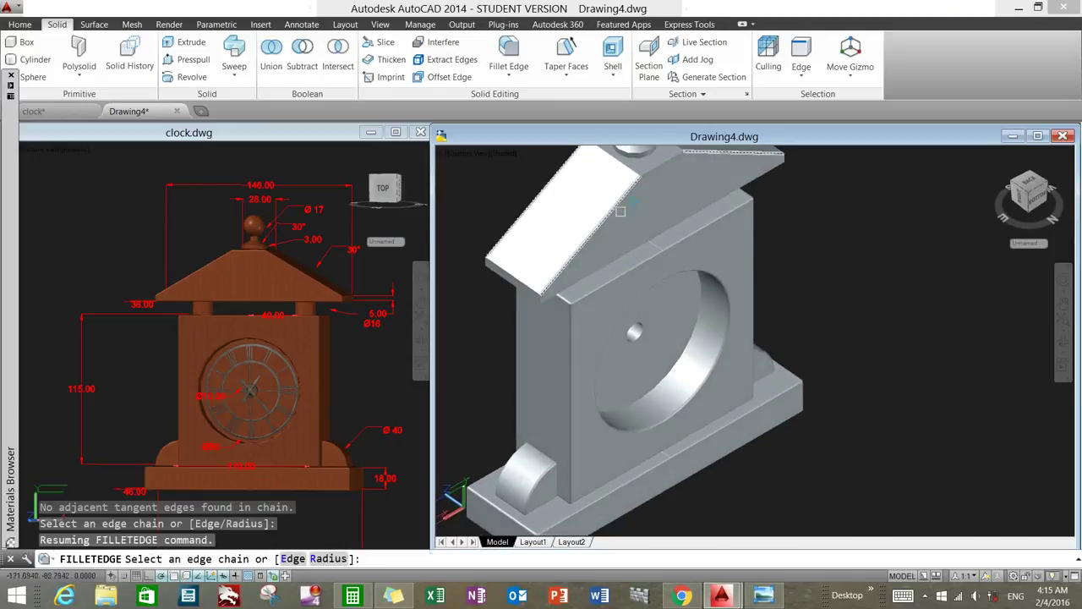
click(651, 241)
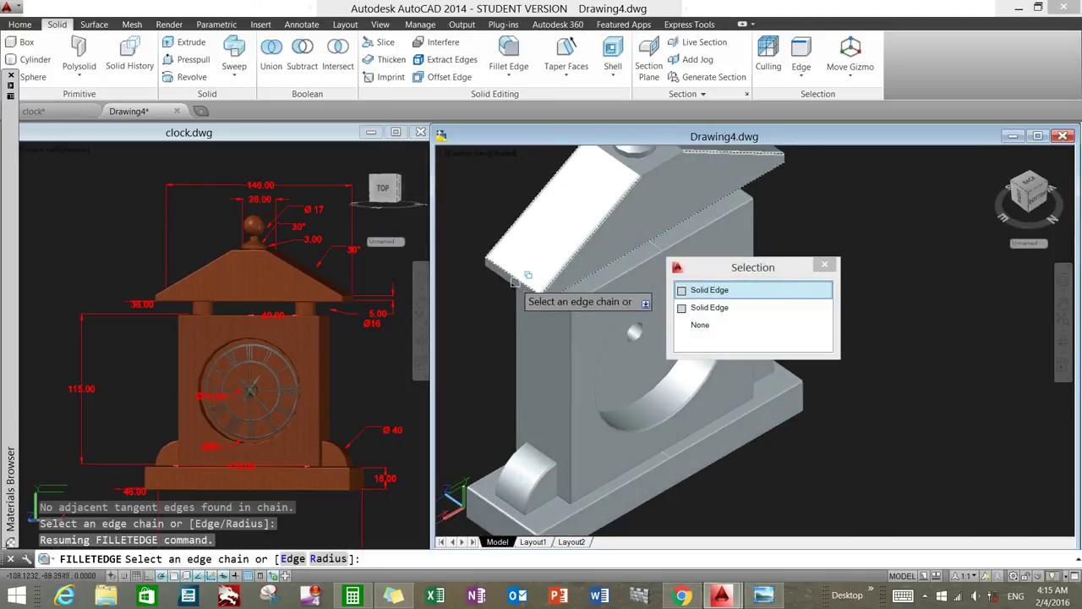
click(528, 270)
click(574, 326)
Step: Add the remaining roof edges near the knob and accept the fillet on all 13
mouse_move(814, 265)
shift+middle_down()
mouse_move(761, 262)
mouse_move(718, 277)
shift+middle_up()
click(737, 274)
click(799, 321)
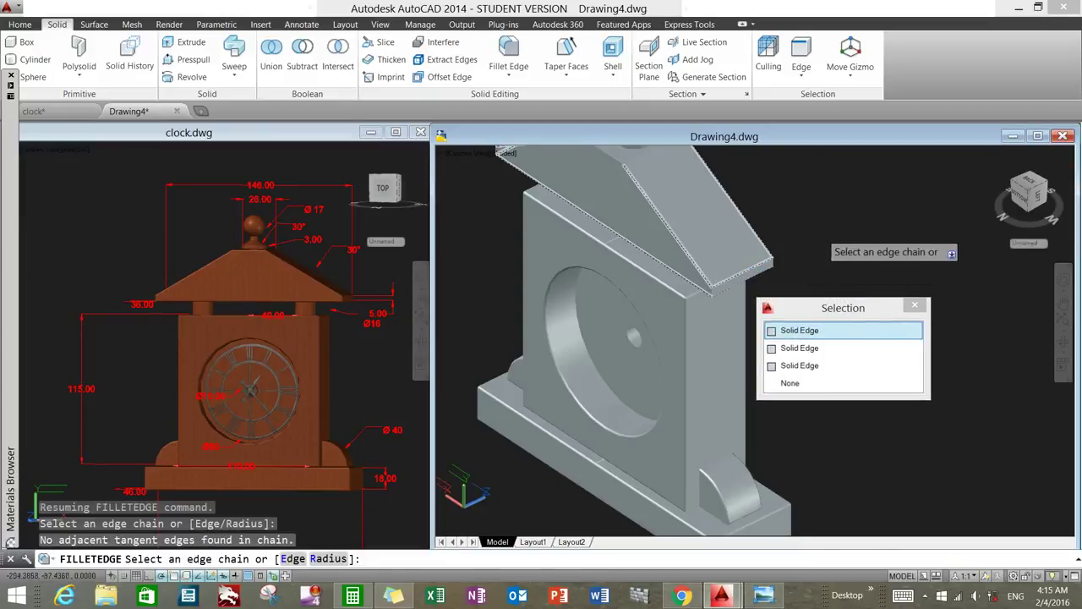
click(799, 330)
shift+middle_drag(799, 329, 657, 205)
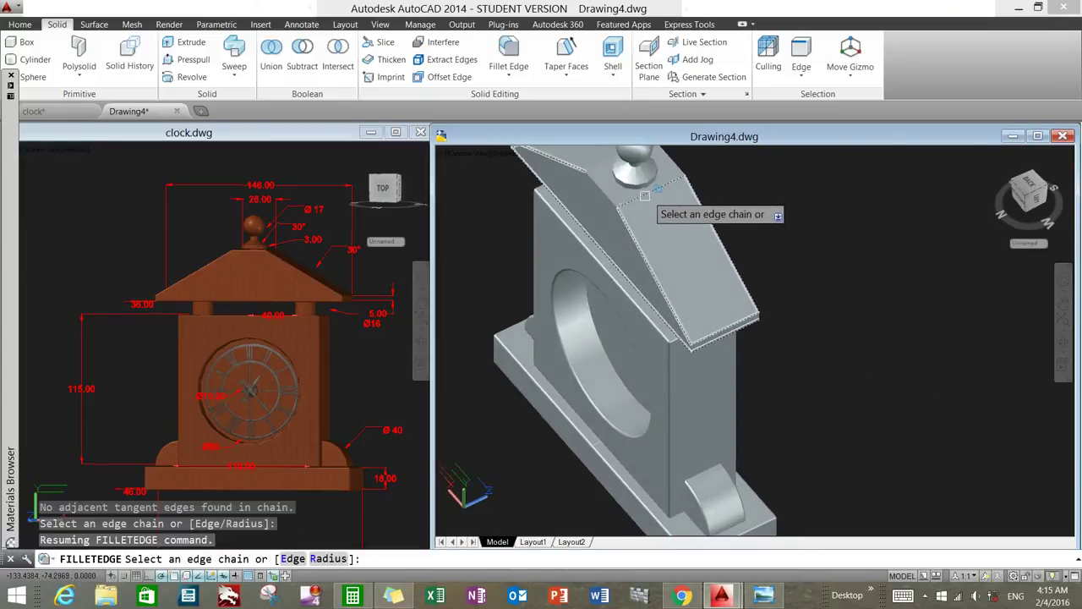
click(602, 195)
click(590, 165)
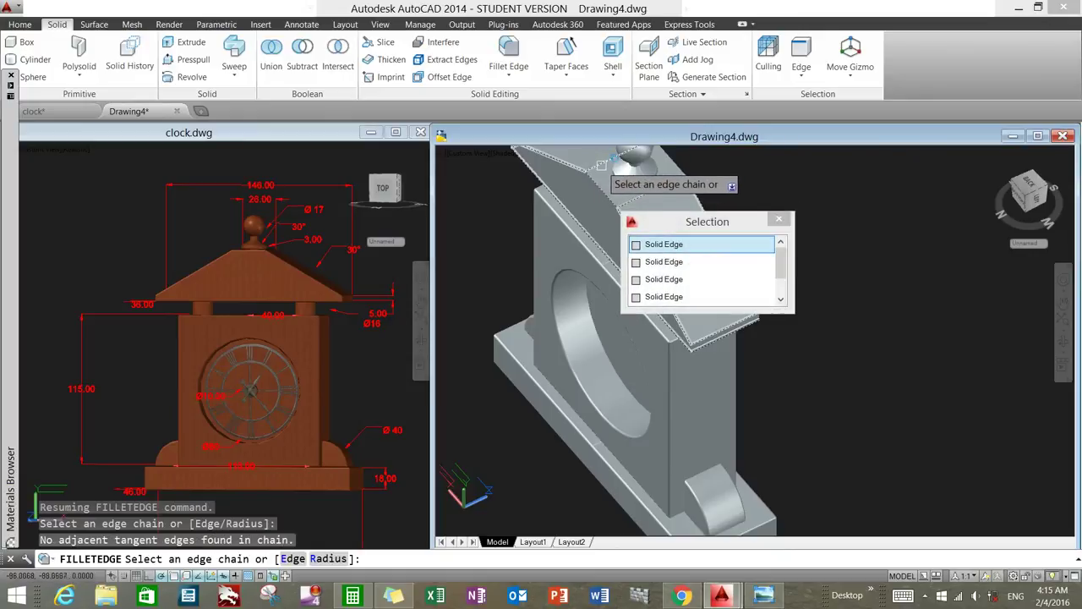
click(665, 166)
mouse_move(774, 202)
shift+middle_down()
mouse_move(829, 220)
mouse_move(593, 217)
shift+middle_up()
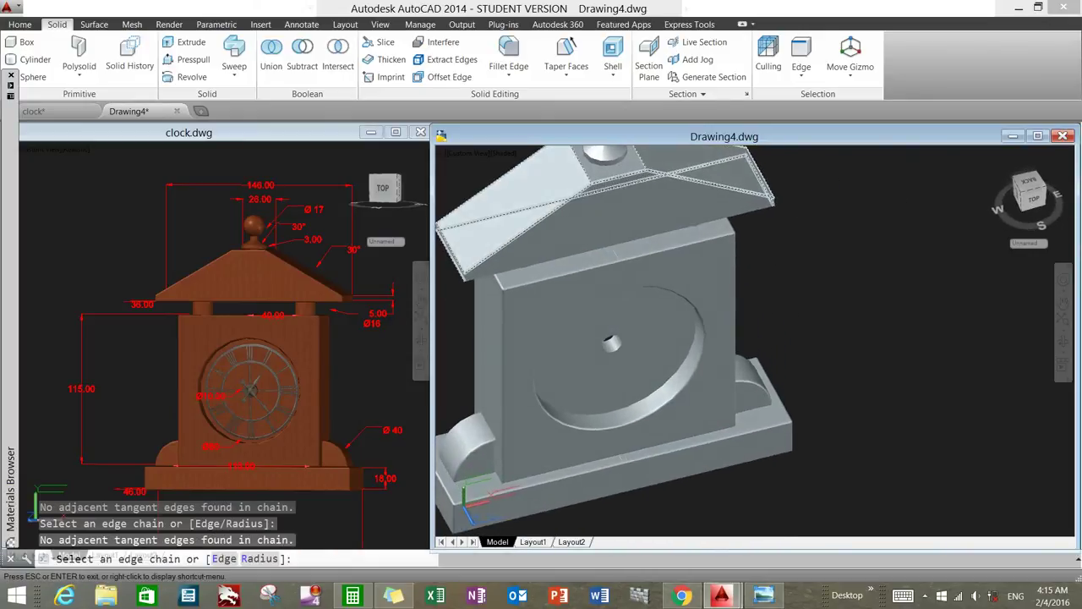
right_click(814, 197)
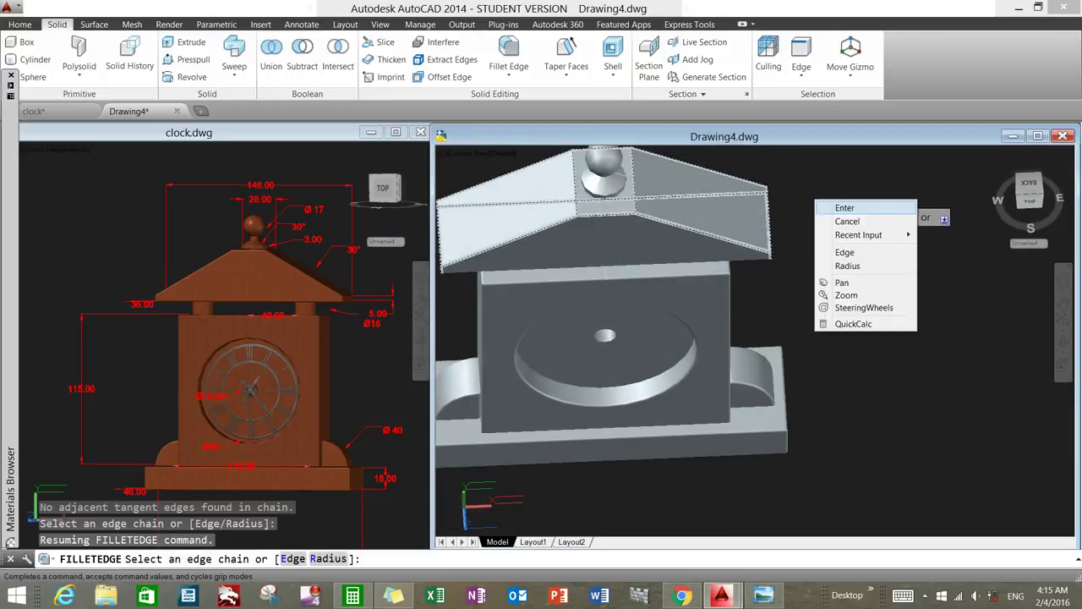
click(838, 207)
right_click(839, 209)
click(859, 218)
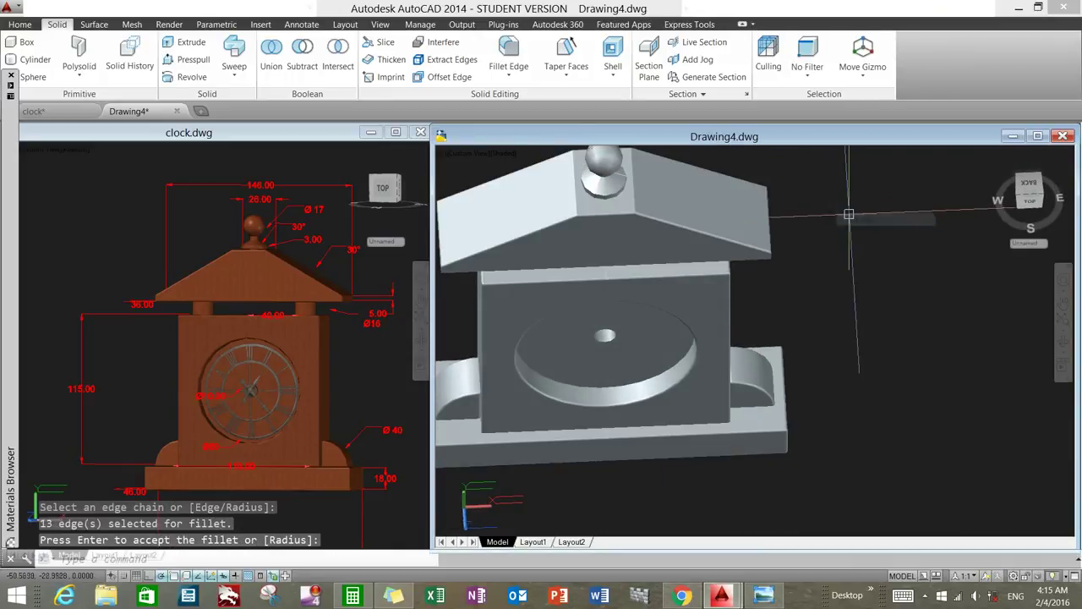
shift+middle_drag(833, 220, 837, 270)
Step: End the previous fillet and turn the clock to show its side and recess
mouse_move(761, 271)
shift+middle_down()
mouse_move(685, 258)
mouse_move(761, 262)
mouse_move(809, 242)
shift+middle_up()
key(Return)
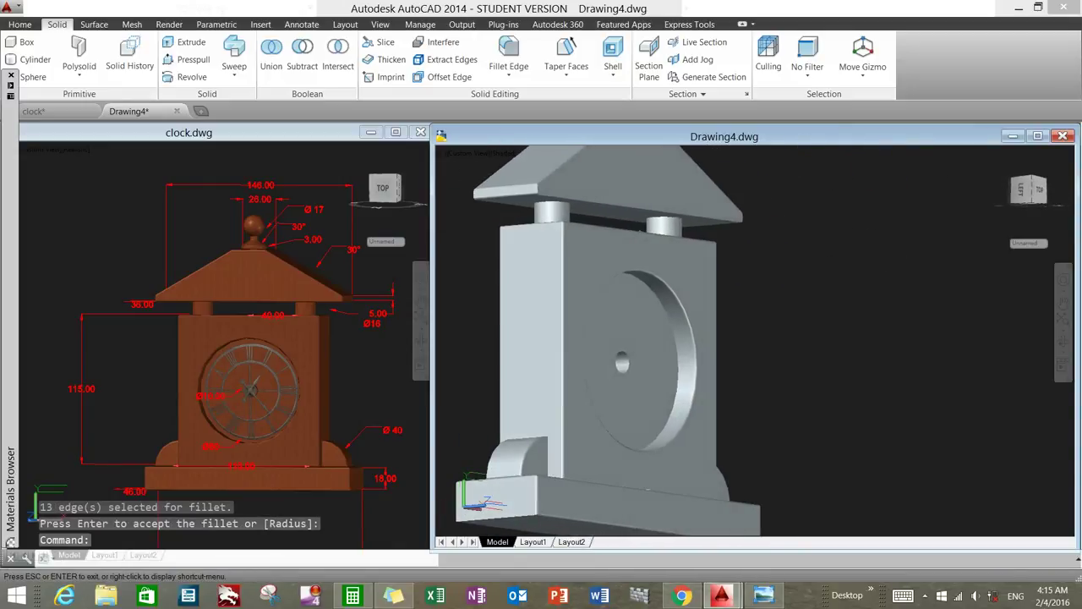
scroll(809, 242, up, 4)
scroll(809, 242, down, 2)
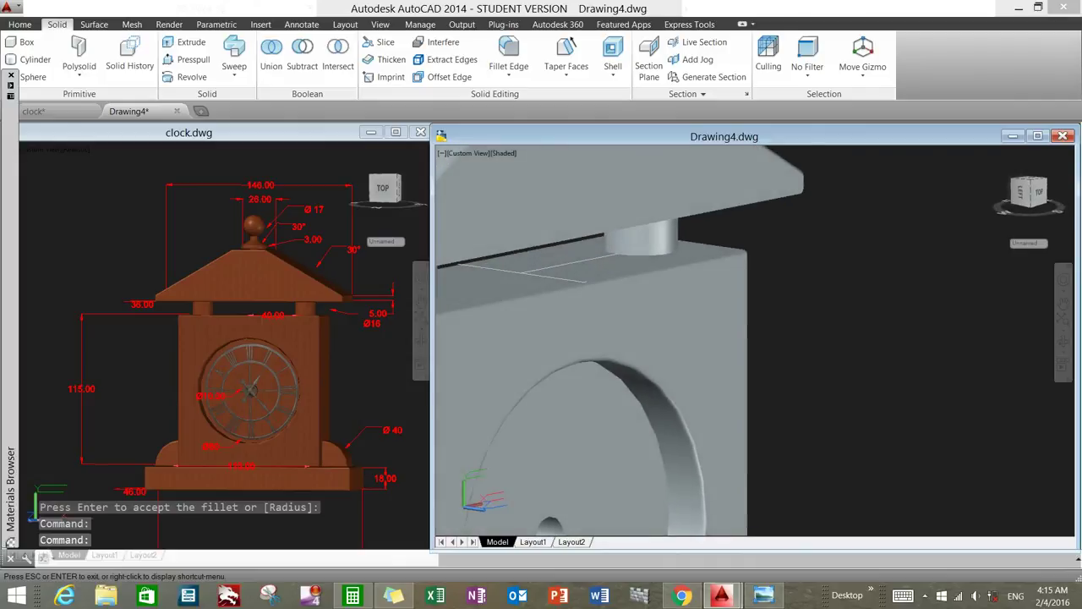
scroll(821, 265, down, 3)
shift+middle_drag(821, 266, 801, 254)
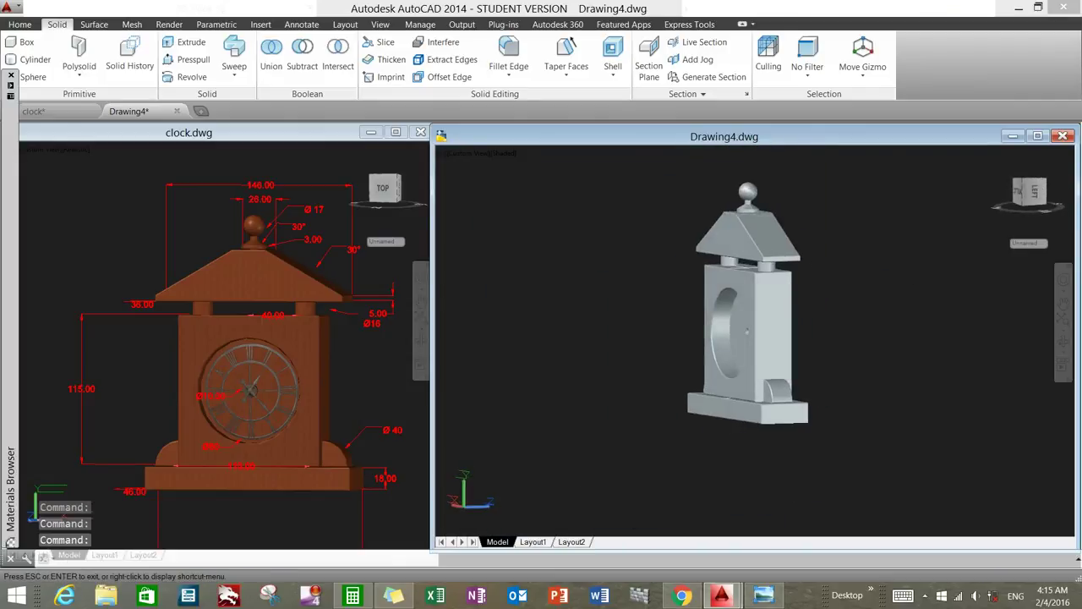
scroll(800, 254, up, 3)
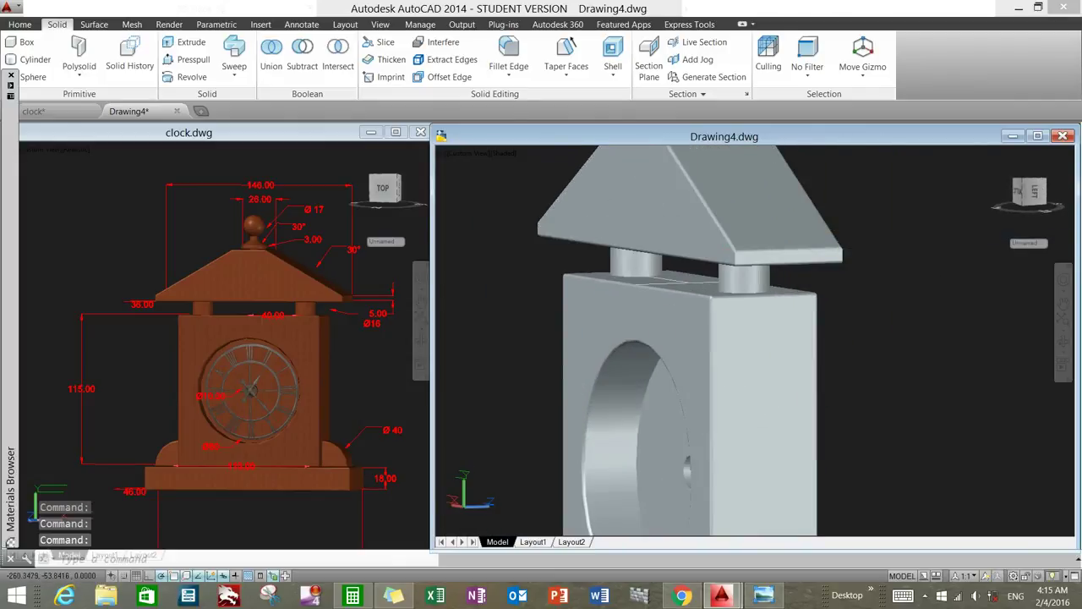
shift+middle_drag(888, 254, 804, 254)
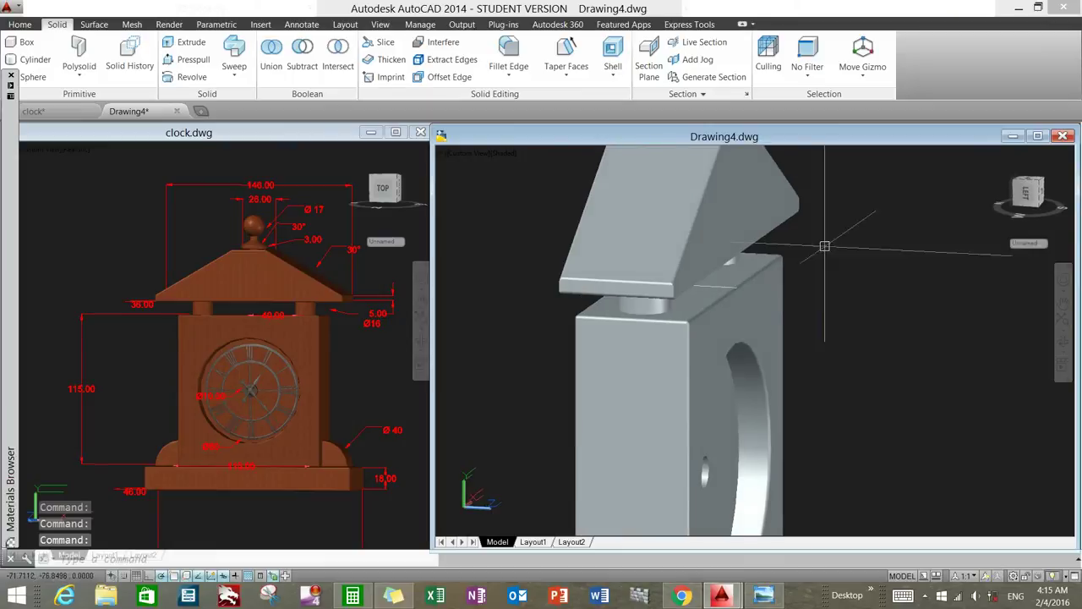
Step: Start a radius-1 edge fillet and pick the roof edge chains and knob rim
click(508, 49)
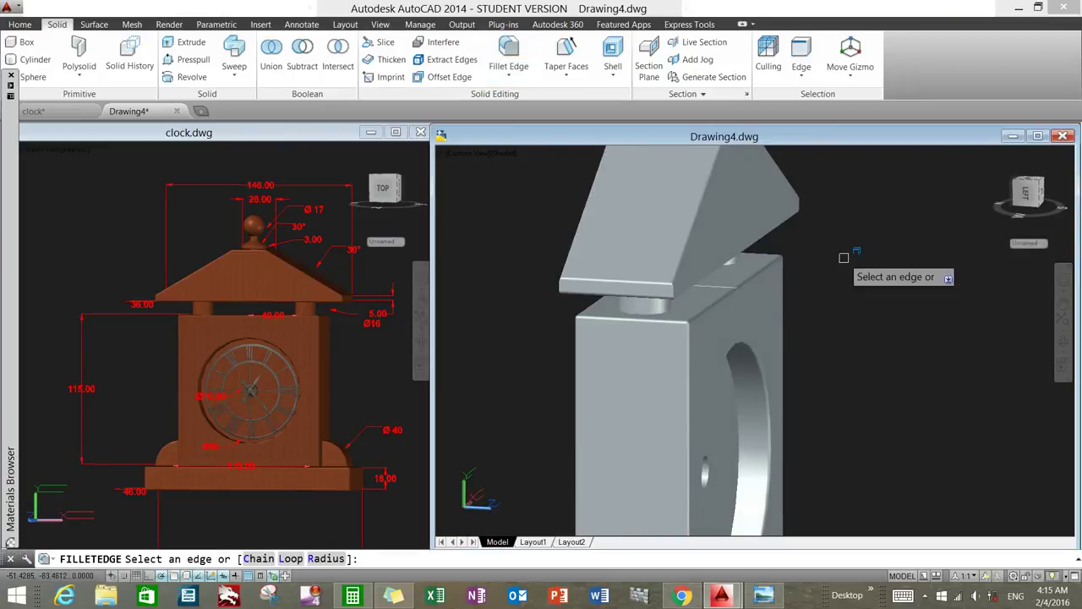
text(r)
key(Return)
key(Return)
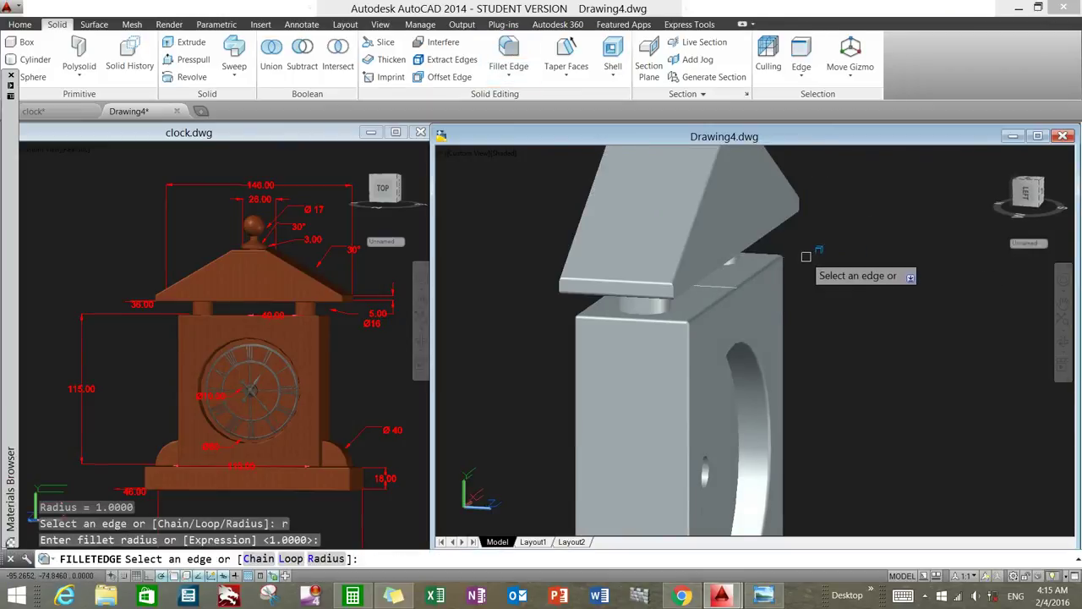
text(c)
key(Return)
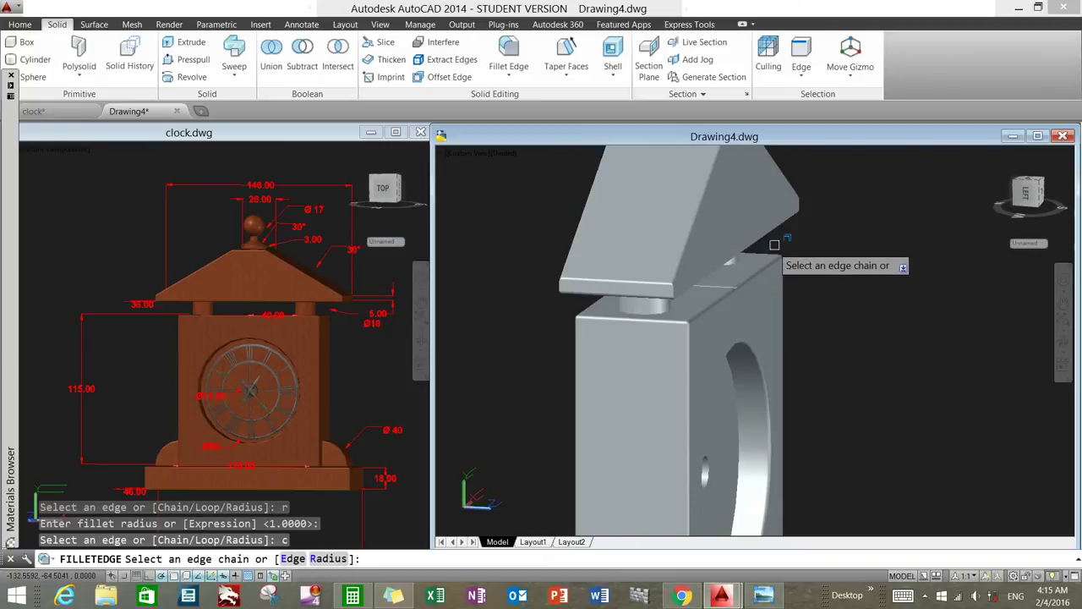
click(774, 230)
shift+middle_drag(819, 244, 879, 253)
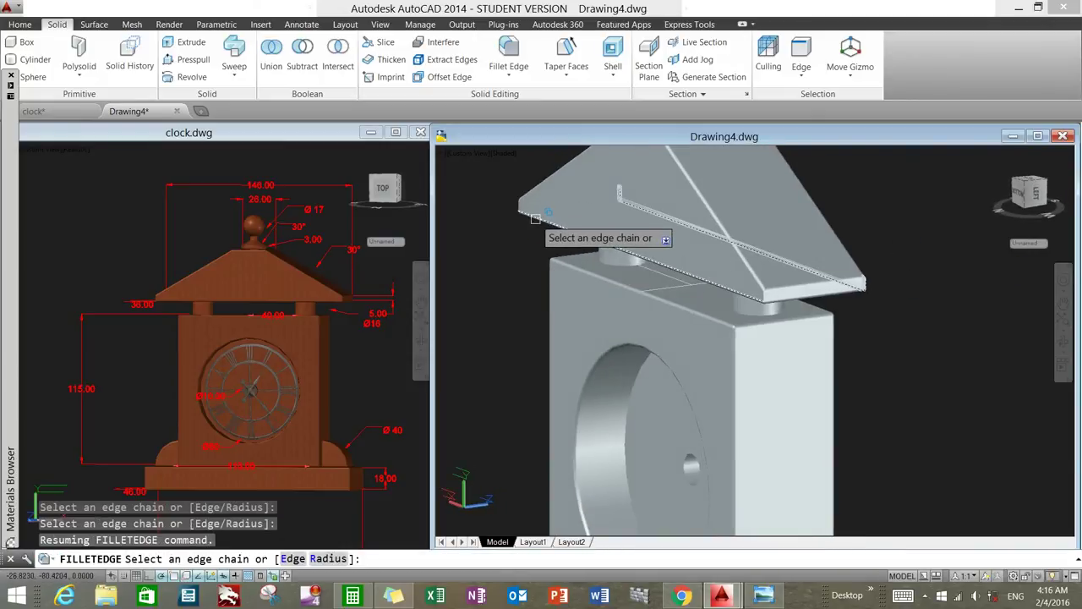
click(535, 218)
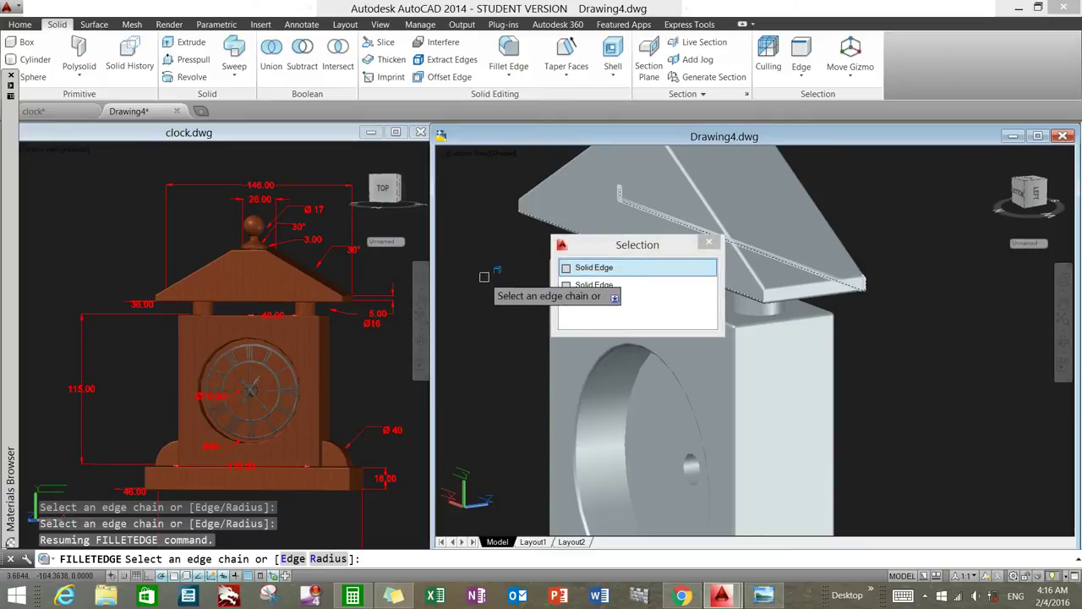
shift+middle_drag(483, 276, 541, 288)
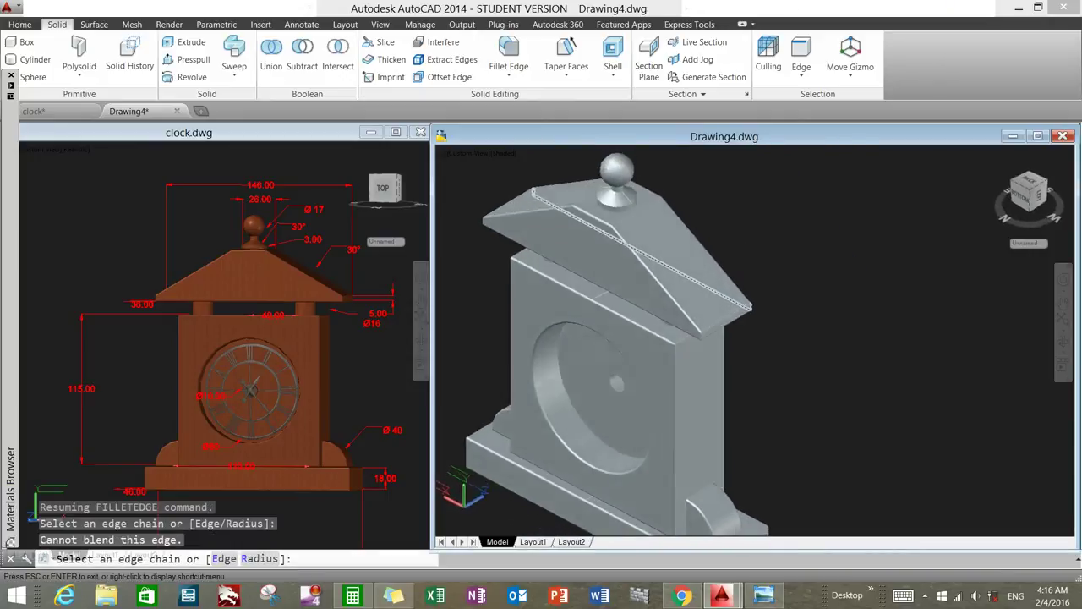
scroll(648, 244, up, 5)
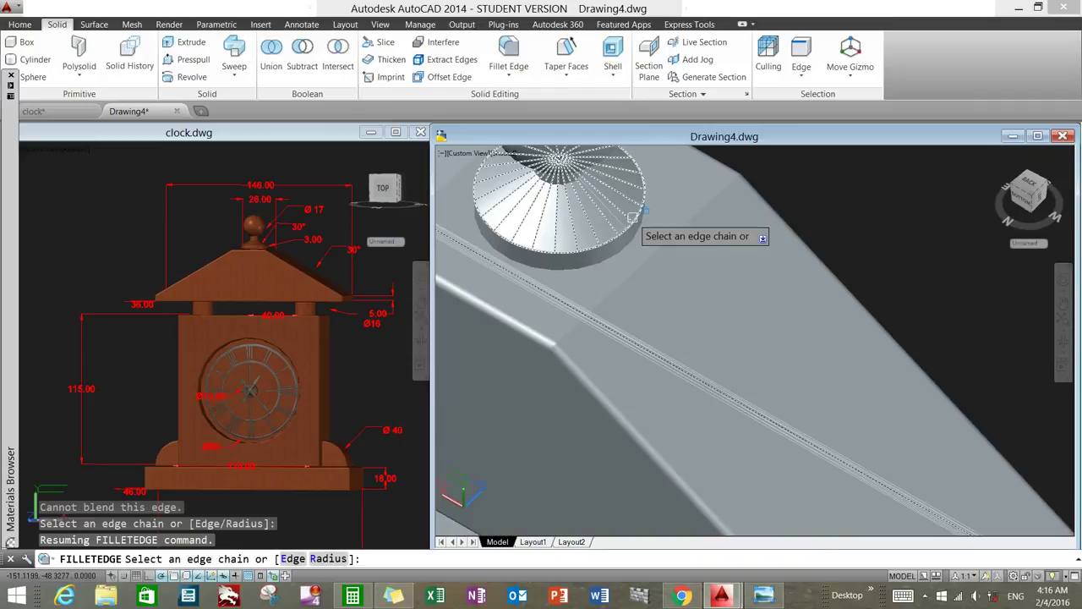
click(643, 246)
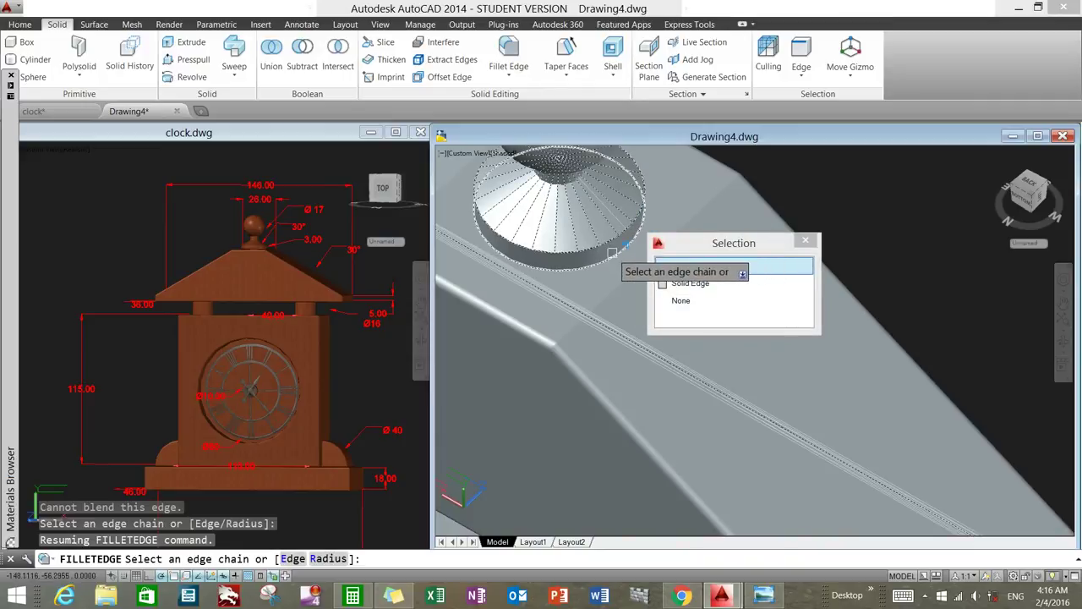
click(629, 245)
click(622, 234)
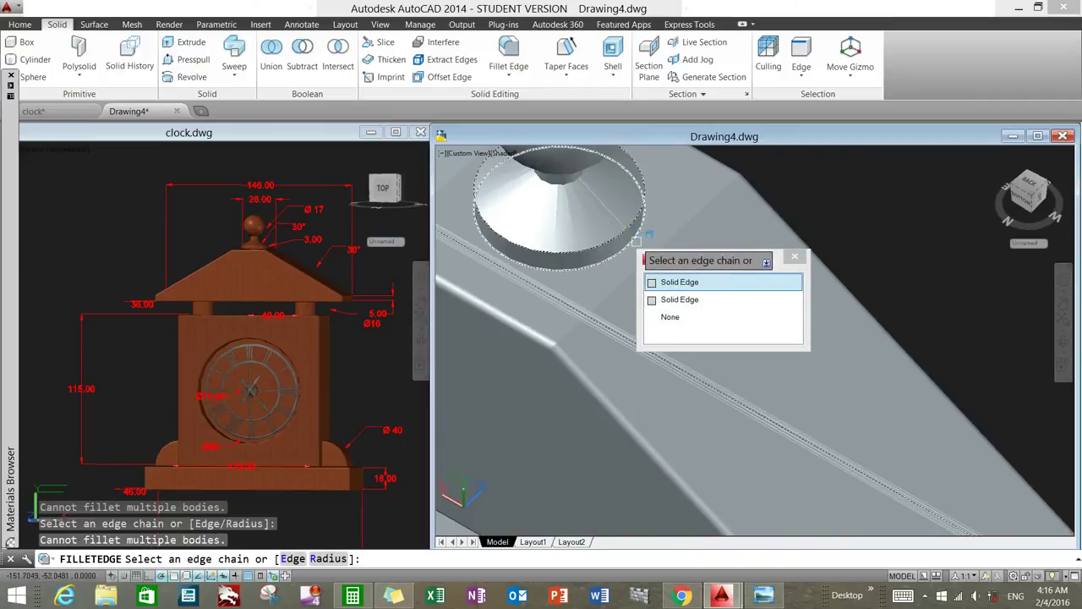
key(Escape)
Step: Add the knob-base rim and a roof edge beside the knob, then apply the fillet to all 9 edges
shift+middle_drag(648, 230, 632, 206)
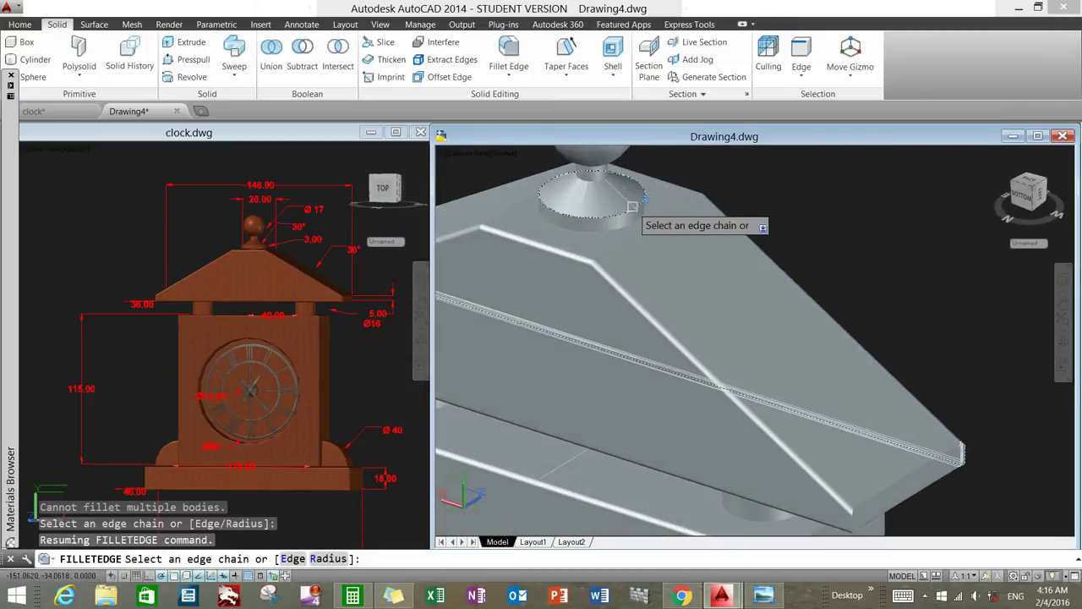
click(632, 206)
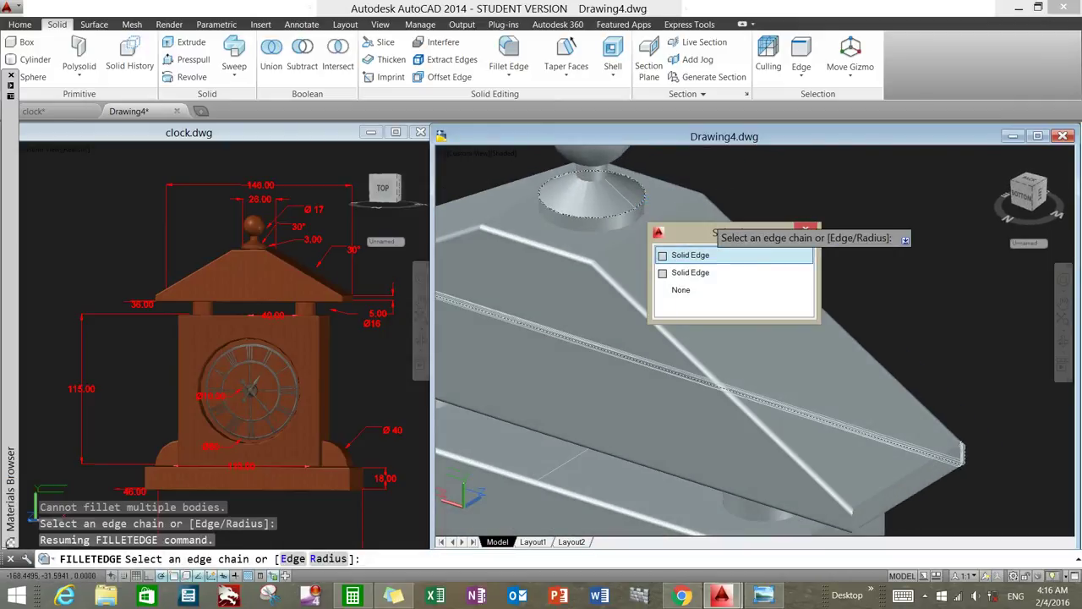
click(690, 254)
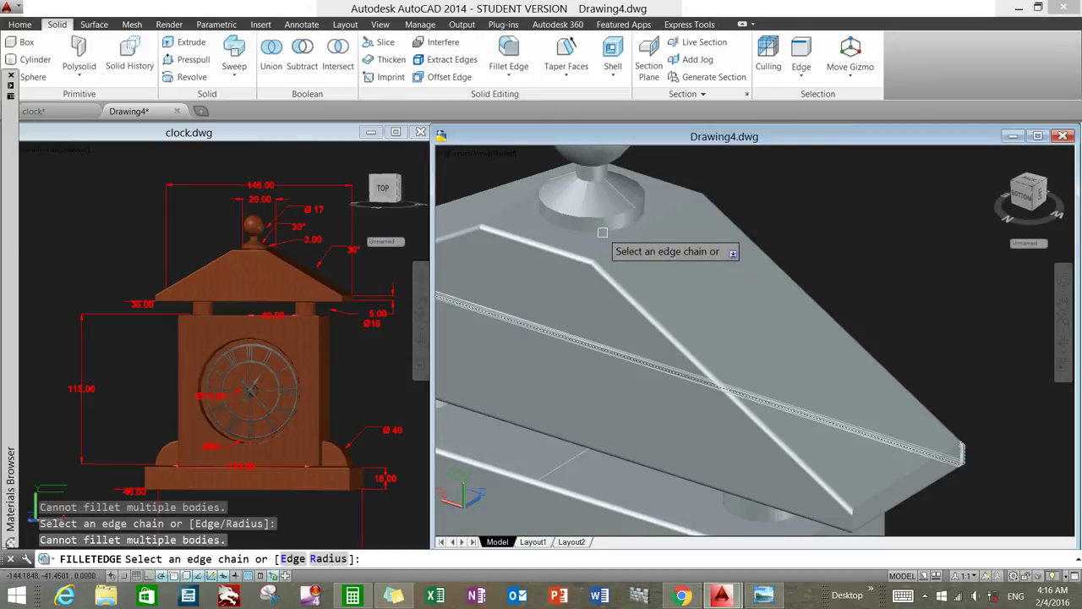
click(622, 215)
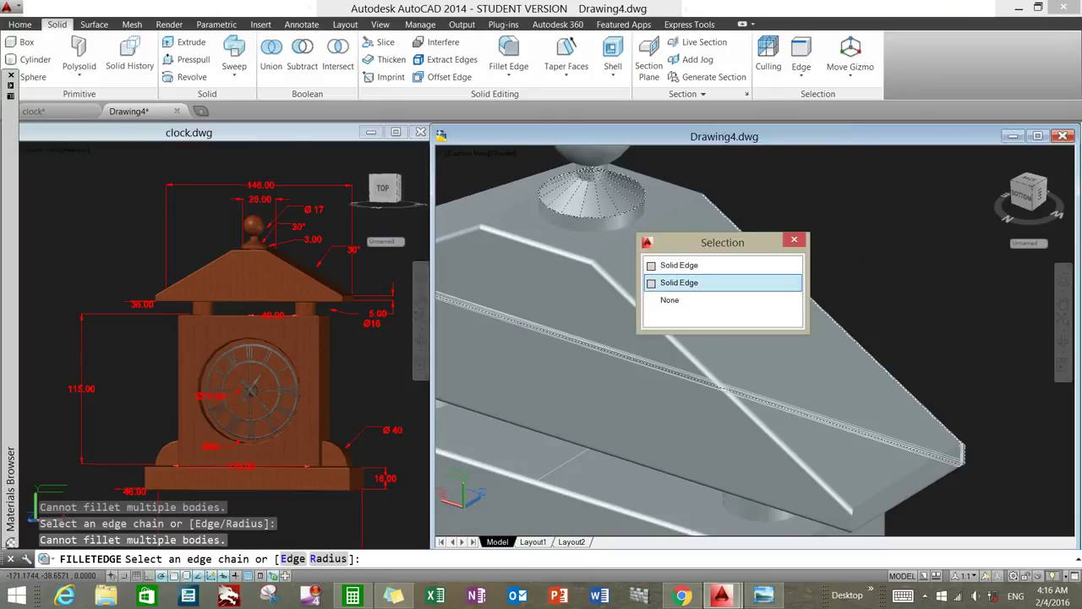
click(723, 283)
right_click(755, 198)
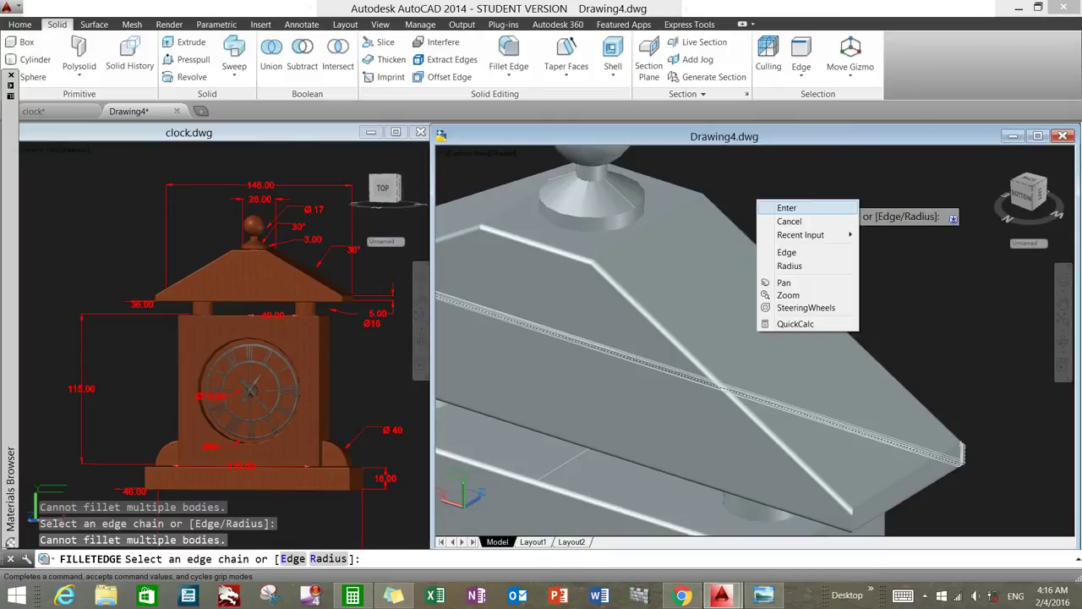
click(771, 208)
right_click(771, 208)
click(789, 213)
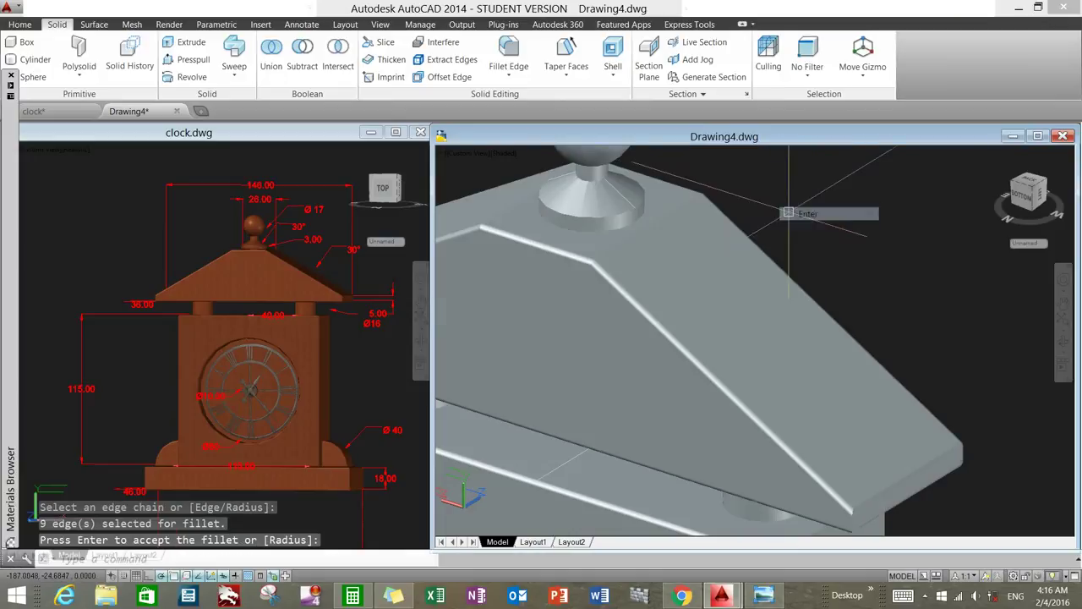
shift+middle_drag(785, 212, 766, 218)
Step: Fillet the lower and upper edges of the knob's base ring at radius 1
key(Return)
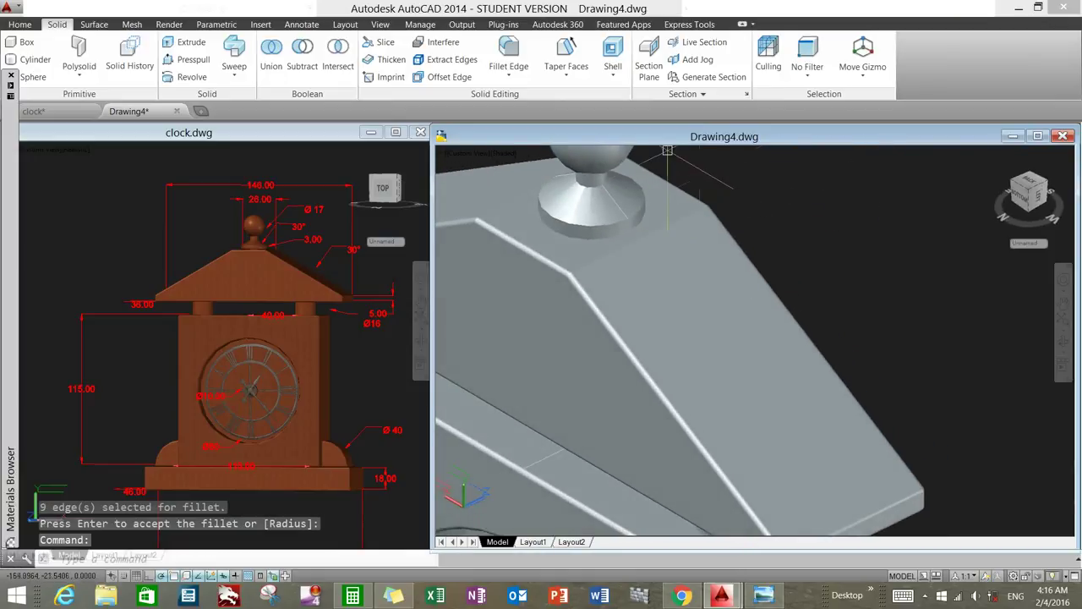
click(509, 55)
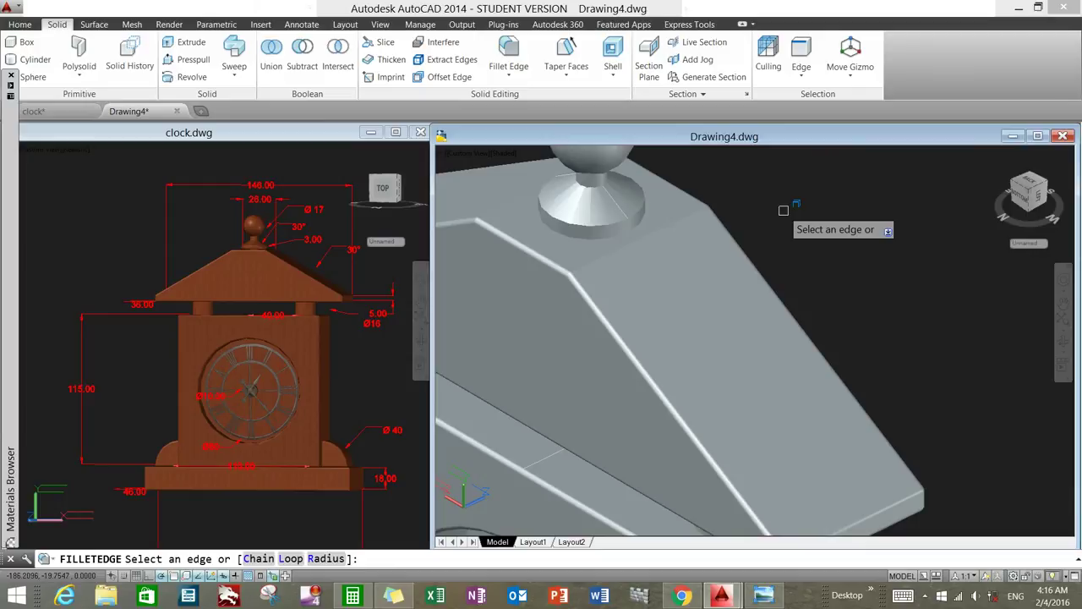
text(r)
key(Return)
key(Return)
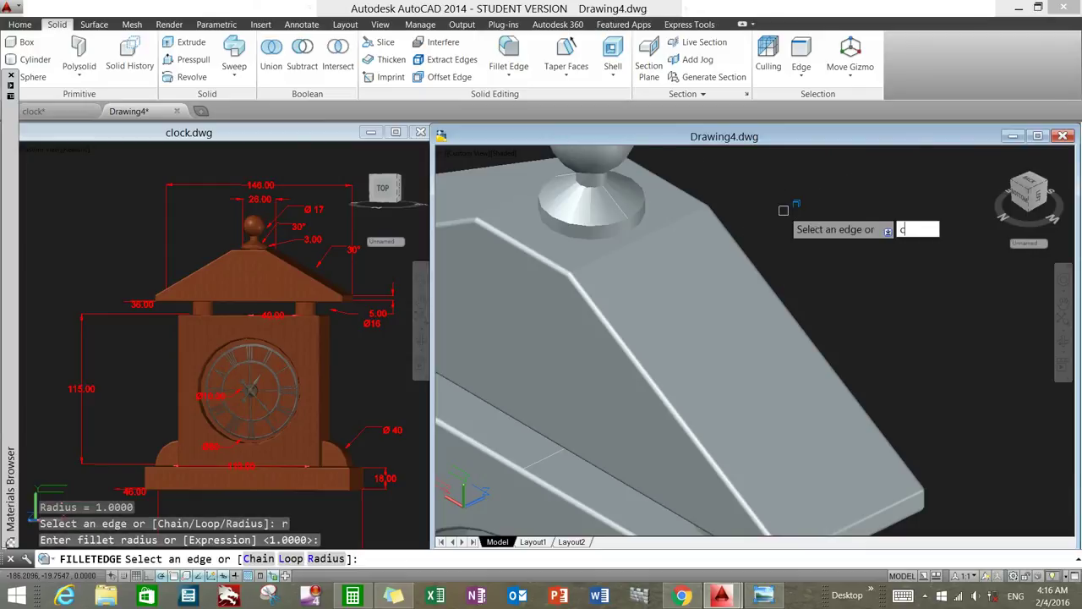
key(Return)
click(626, 230)
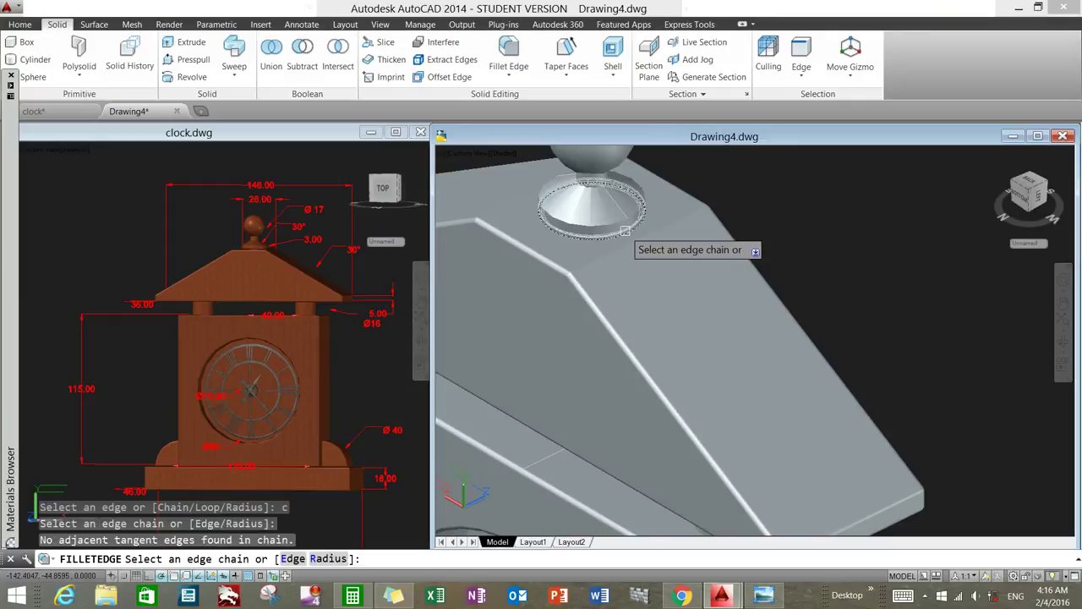
click(630, 216)
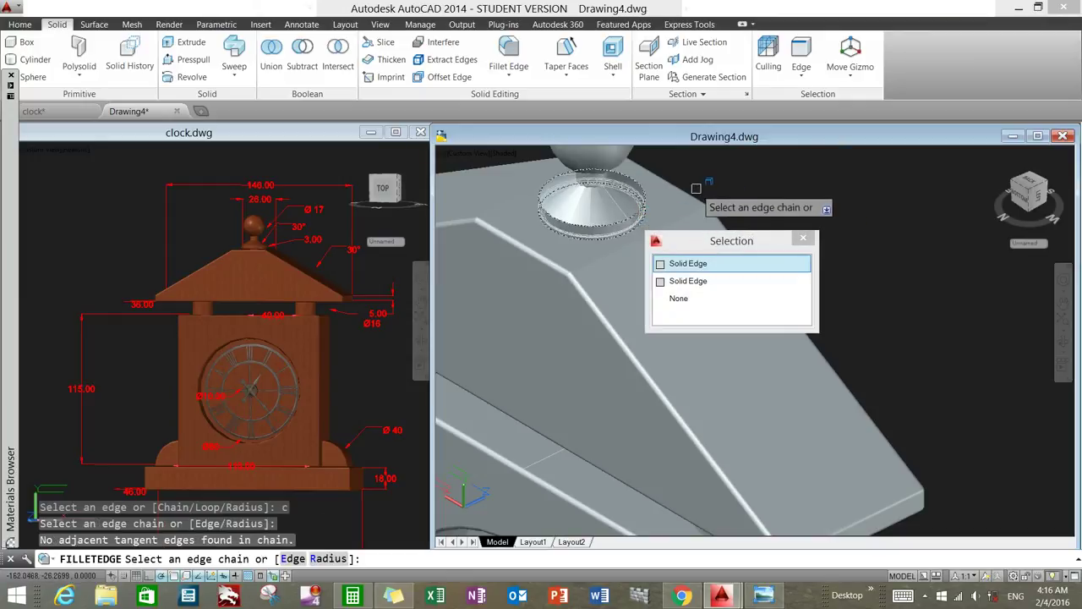
right_click(776, 174)
click(805, 181)
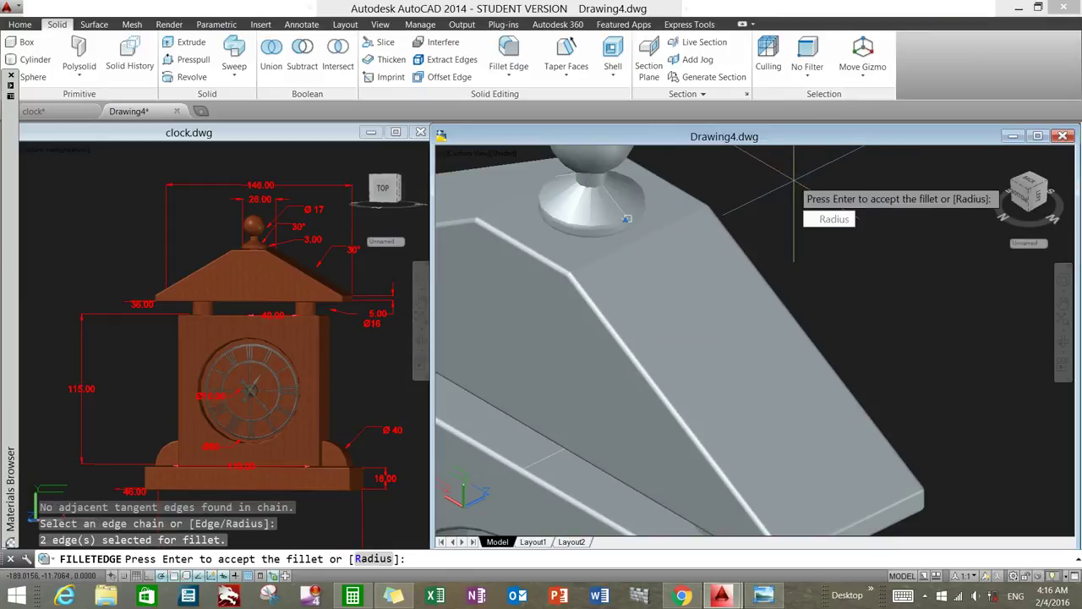
right_click(812, 188)
click(815, 194)
Step: Zoom and orbit to an angled front view of the whole clock
scroll(592, 254, up, 2)
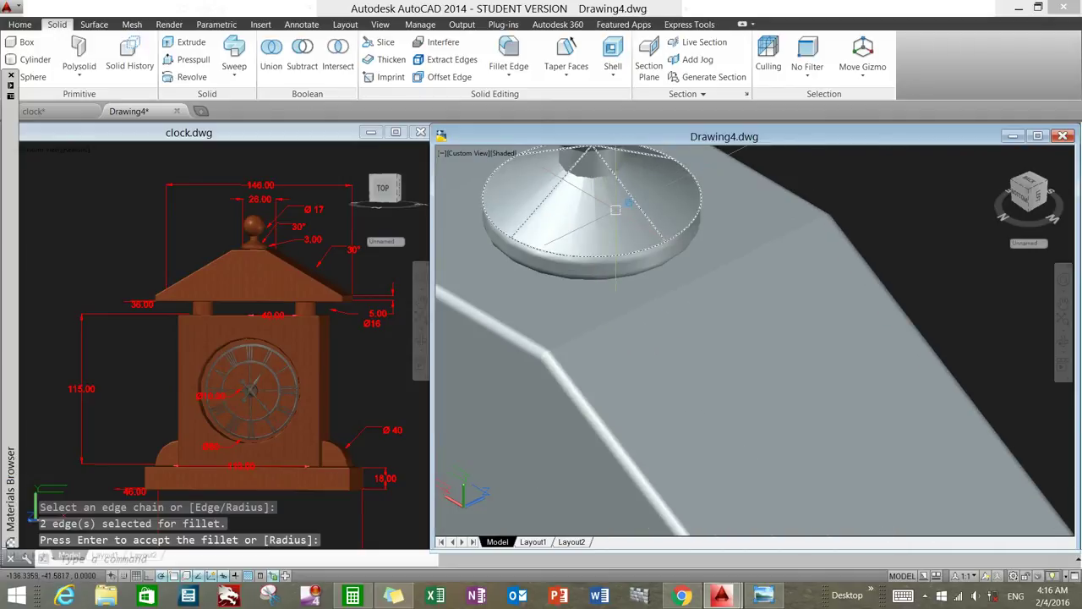
scroll(592, 254, up, 2)
scroll(592, 253, up, 2)
scroll(654, 224, down, 2)
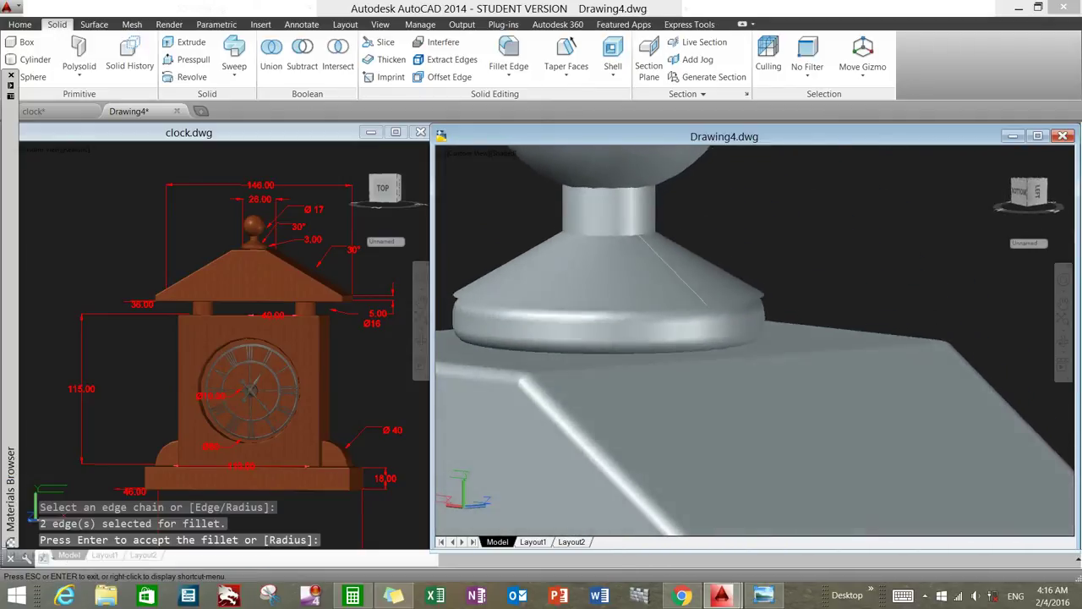
scroll(654, 223, down, 2)
scroll(653, 223, down, 3)
mouse_move(654, 223)
shift+middle_down()
mouse_move(668, 279)
mouse_move(668, 254)
shift+middle_up()
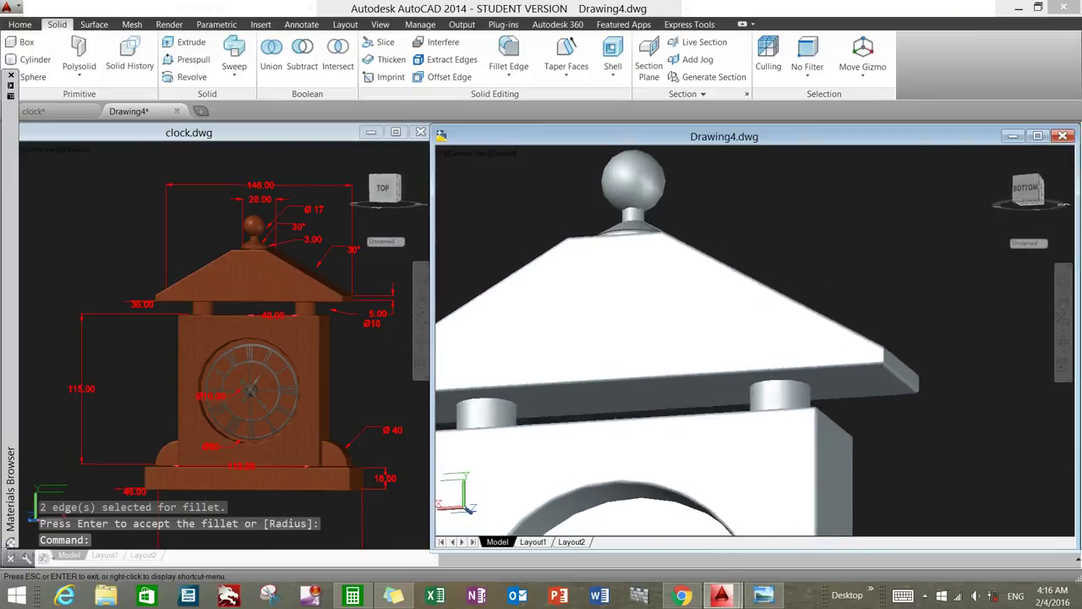
scroll(727, 270, down, 1)
scroll(727, 271, down, 1)
scroll(727, 271, down, 3)
mouse_move(668, 279)
shift+middle_down()
mouse_move(605, 305)
mouse_move(668, 279)
mouse_move(730, 342)
mouse_move(634, 313)
shift+middle_up()
Step: Drag clock.dwg's Mahogany material onto the selected clock body in Drawing4
click(731, 342)
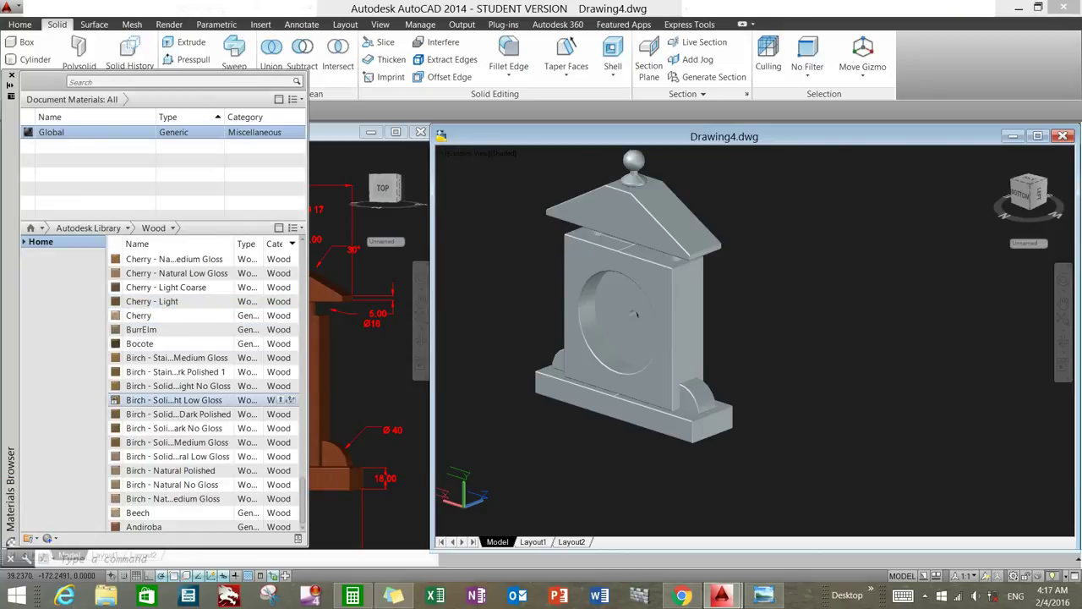
key(ctrl+Tab)
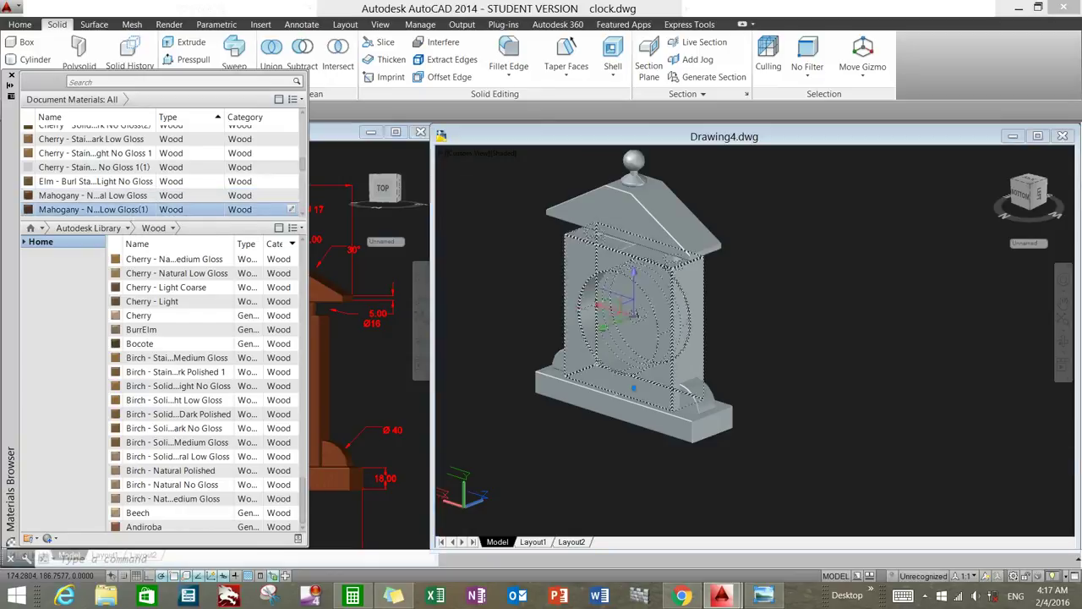
drag(84, 209, 626, 321)
click(468, 153)
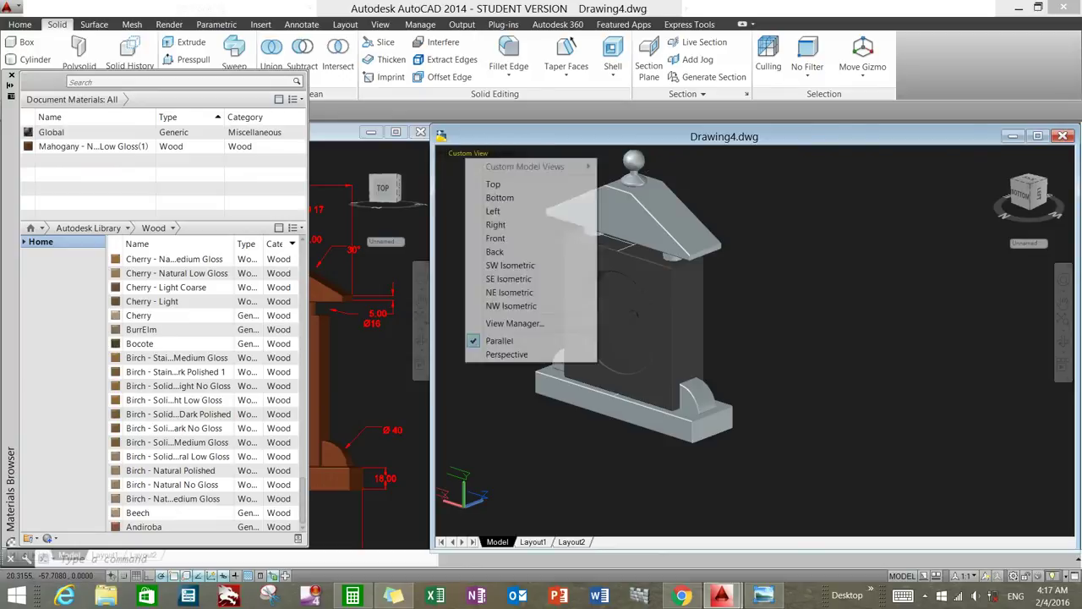
click(504, 153)
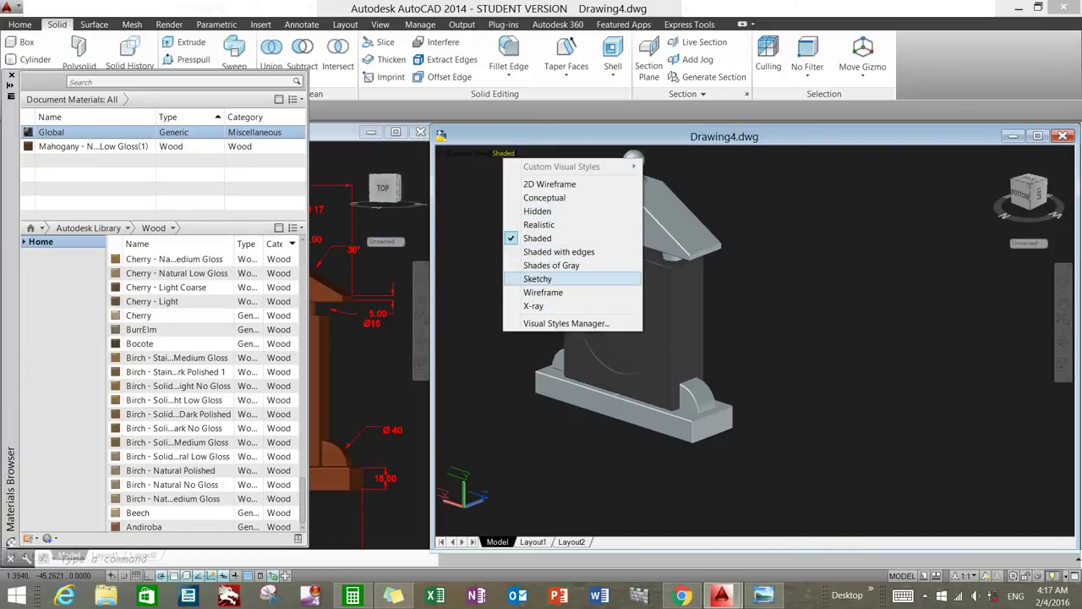
Step: Switch to the Realistic visual style and apply Mahogany to the roof, base and both curved end pieces
click(539, 224)
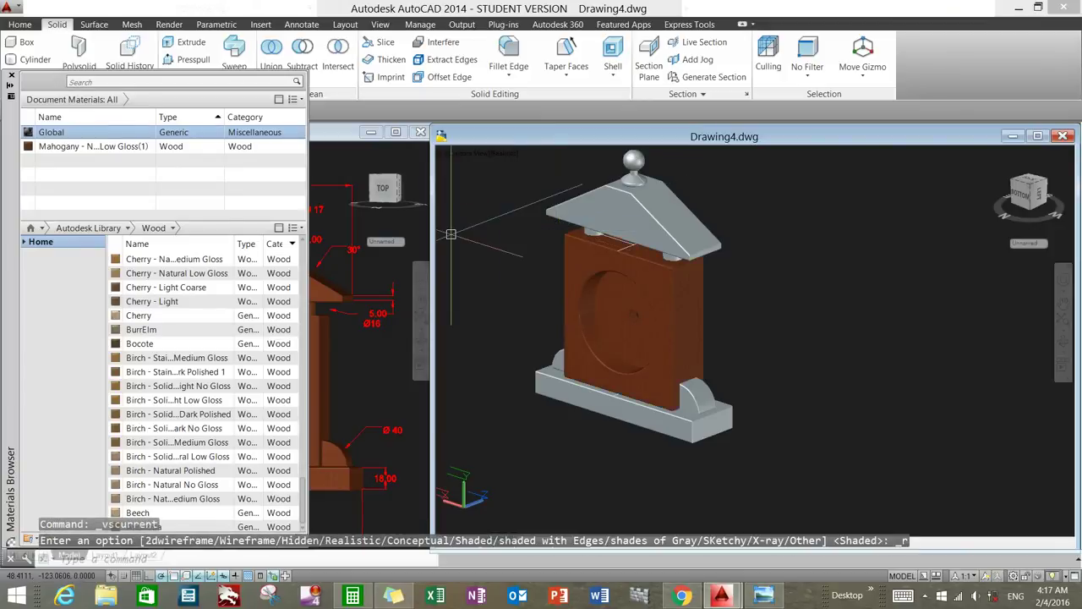
drag(93, 146, 635, 207)
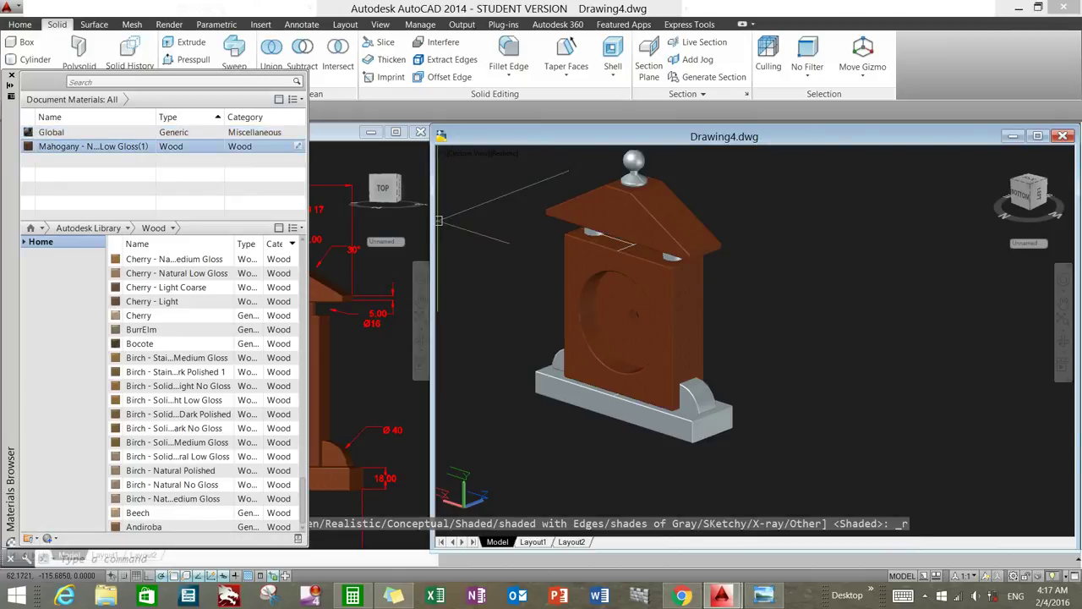
drag(438, 221, 630, 414)
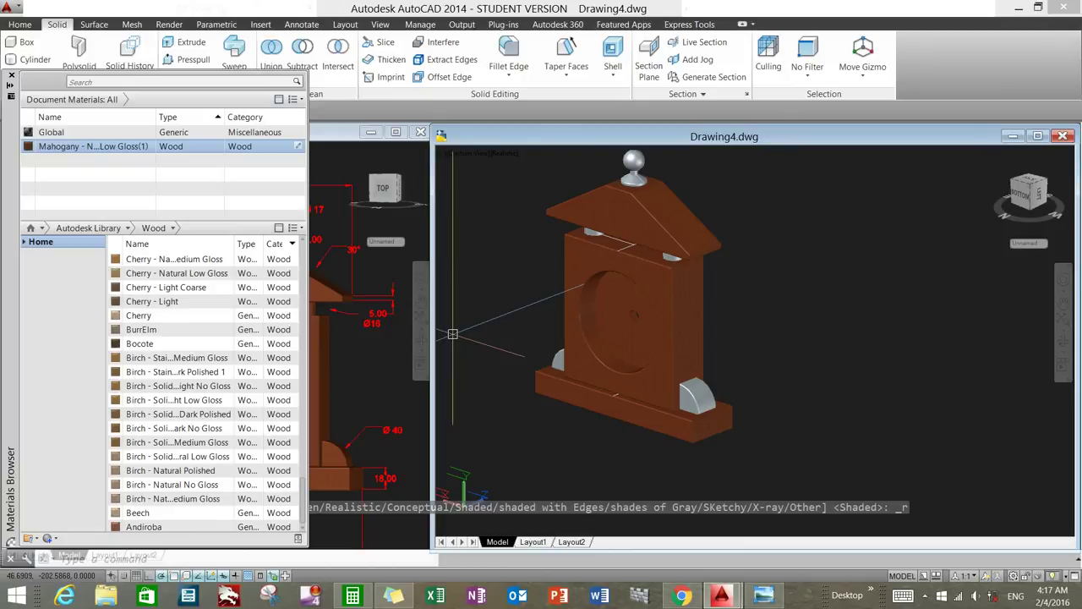
drag(452, 334, 558, 360)
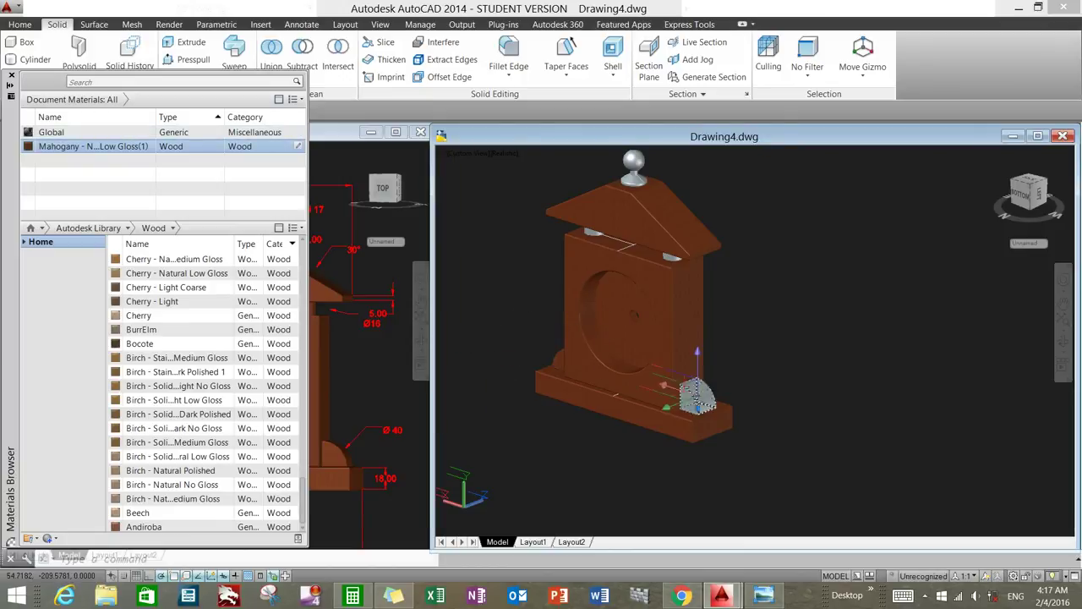
drag(695, 393, 697, 398)
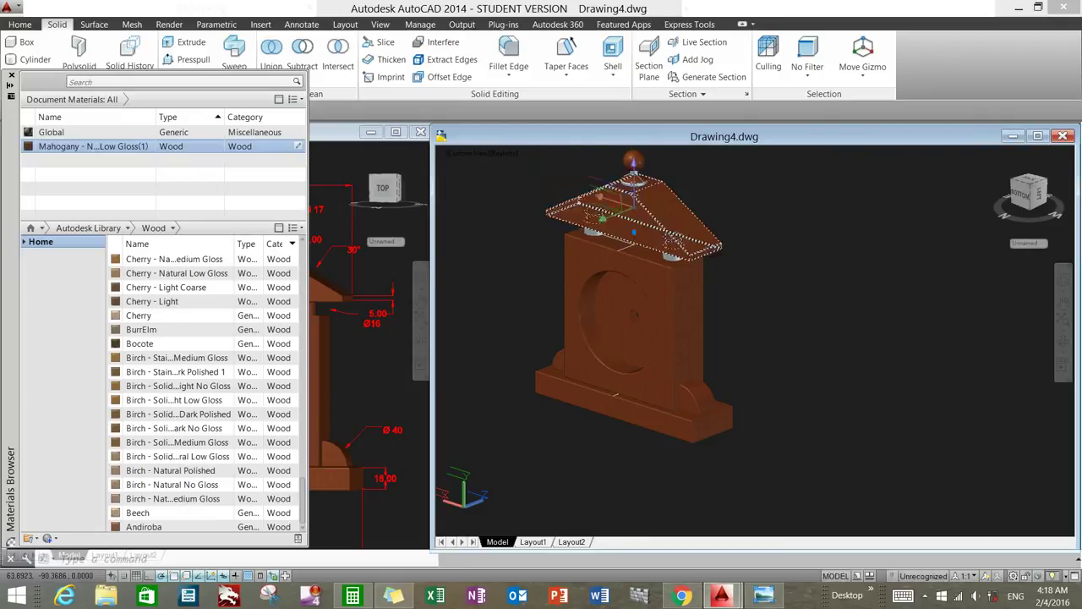
scroll(636, 174, up, 5)
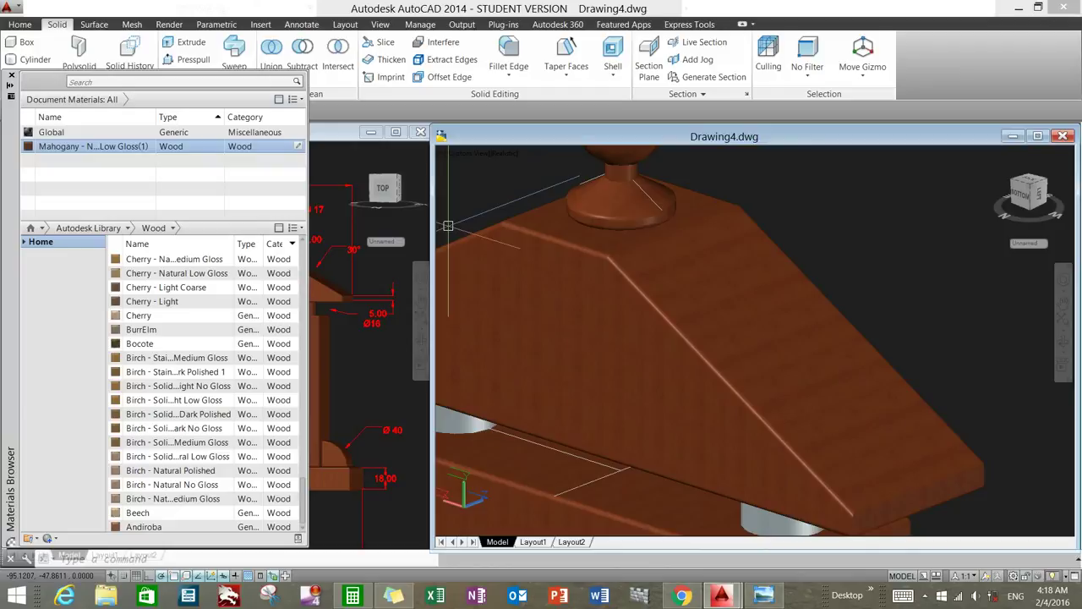
scroll(519, 302, down, 3)
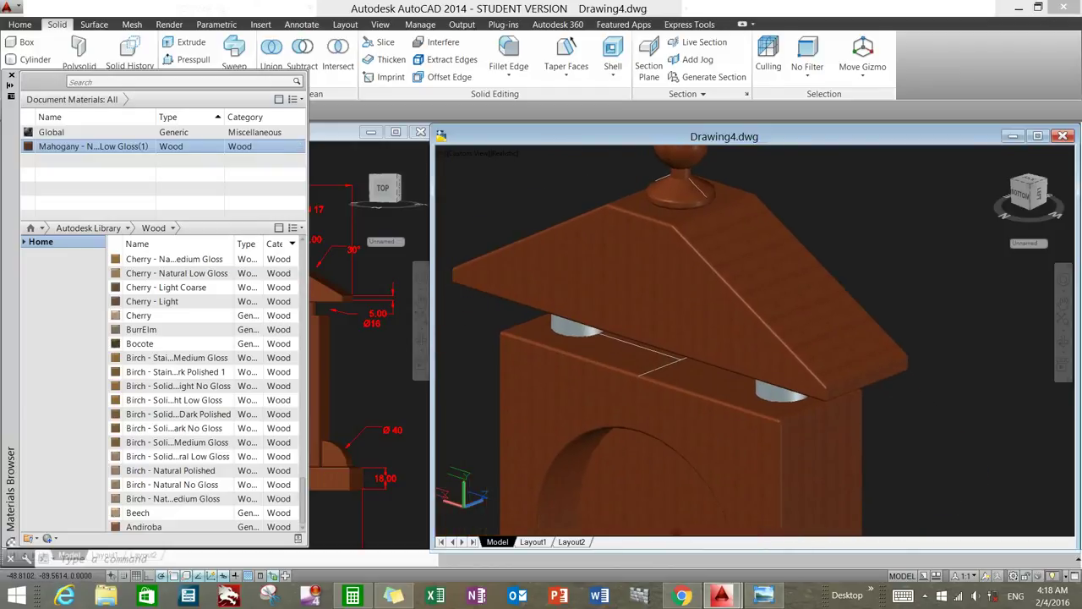
Step: Switch to clock.dwg and browse its document materials list
click(406, 133)
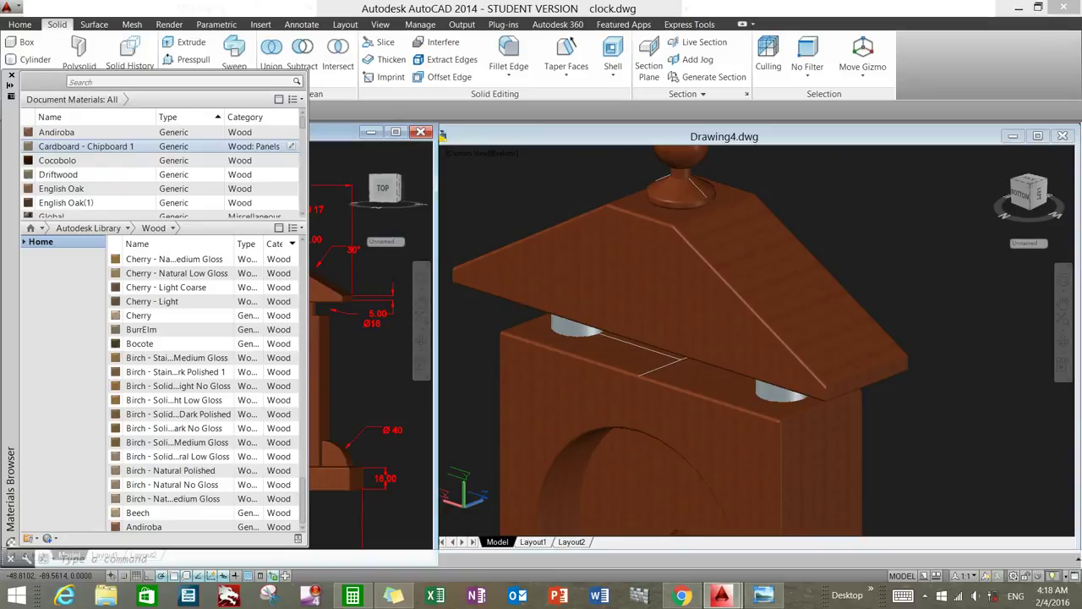
click(58, 160)
scroll(58, 160, down, 1)
scroll(57, 160, up, 1)
scroll(161, 168, down, 3)
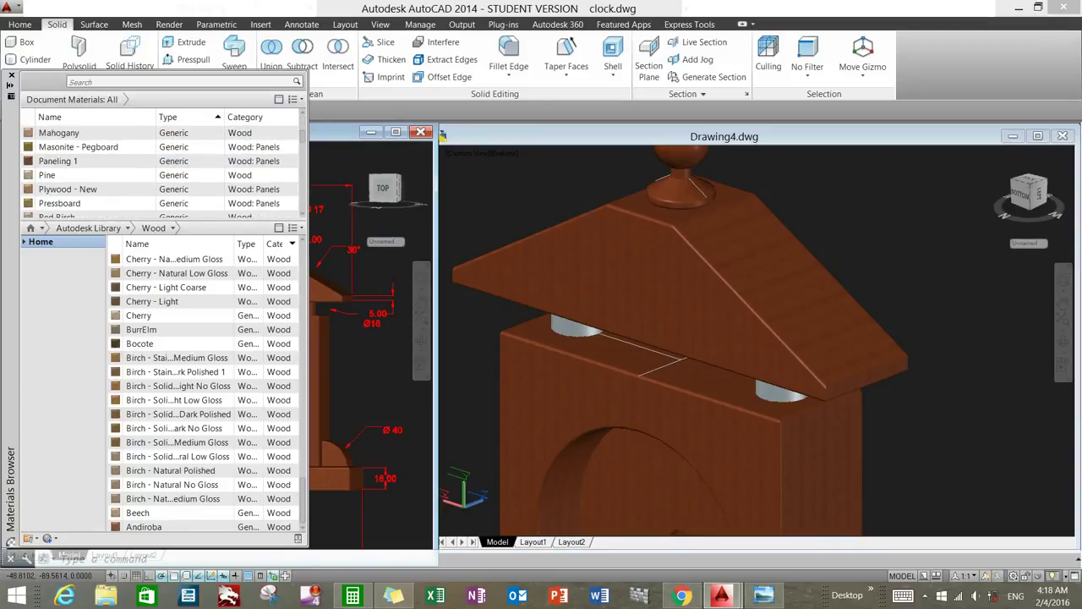
scroll(161, 169, down, 2)
scroll(161, 170, up, 3)
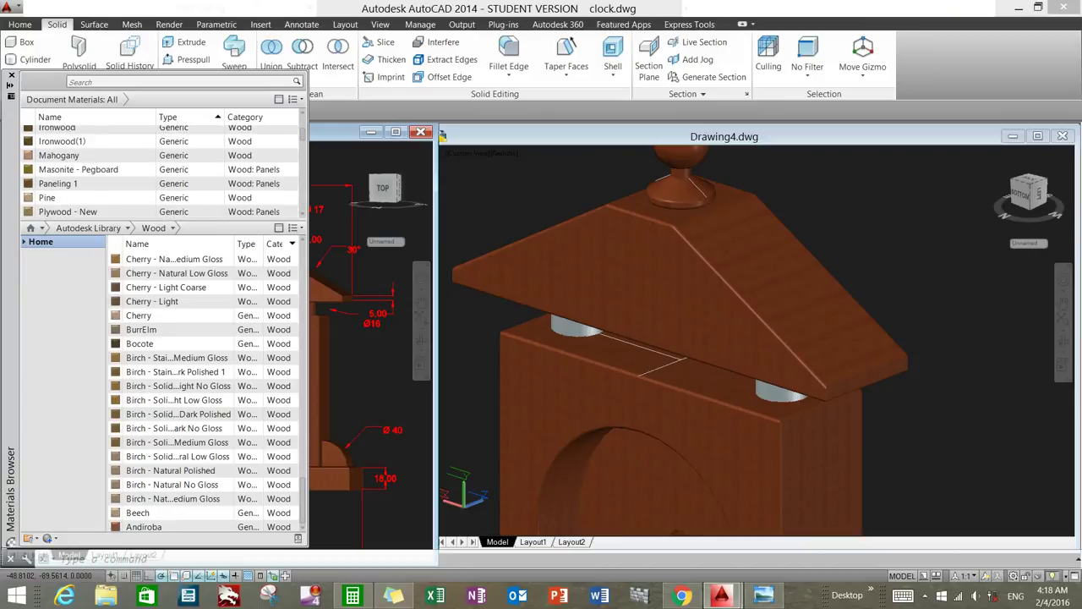
Step: Apply the plain Mahogany material to the left roof support post
click(161, 169)
click(160, 156)
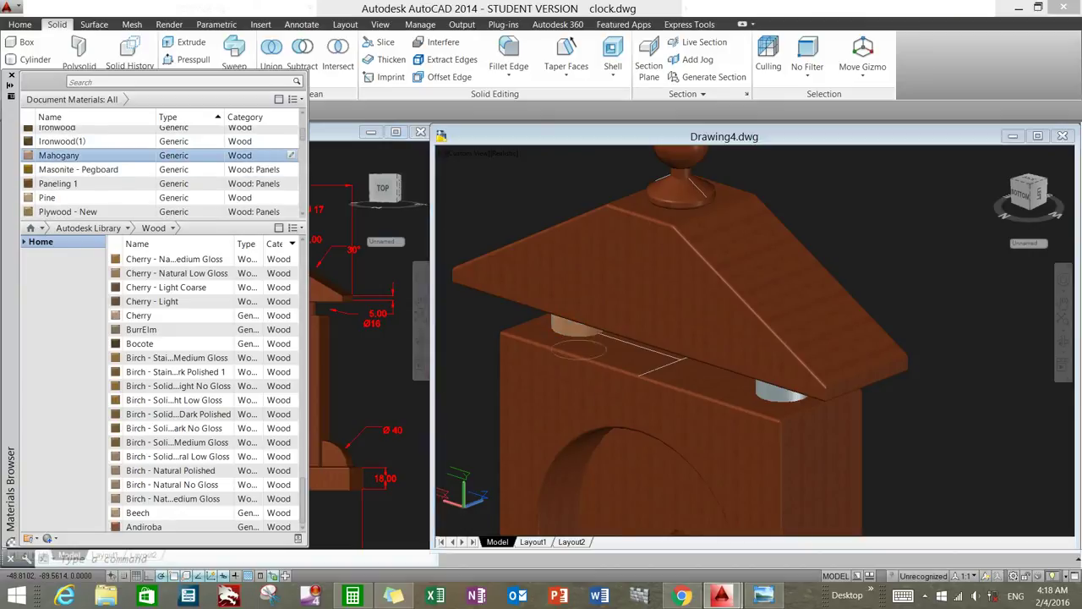
drag(442, 135, 575, 326)
click(93, 160)
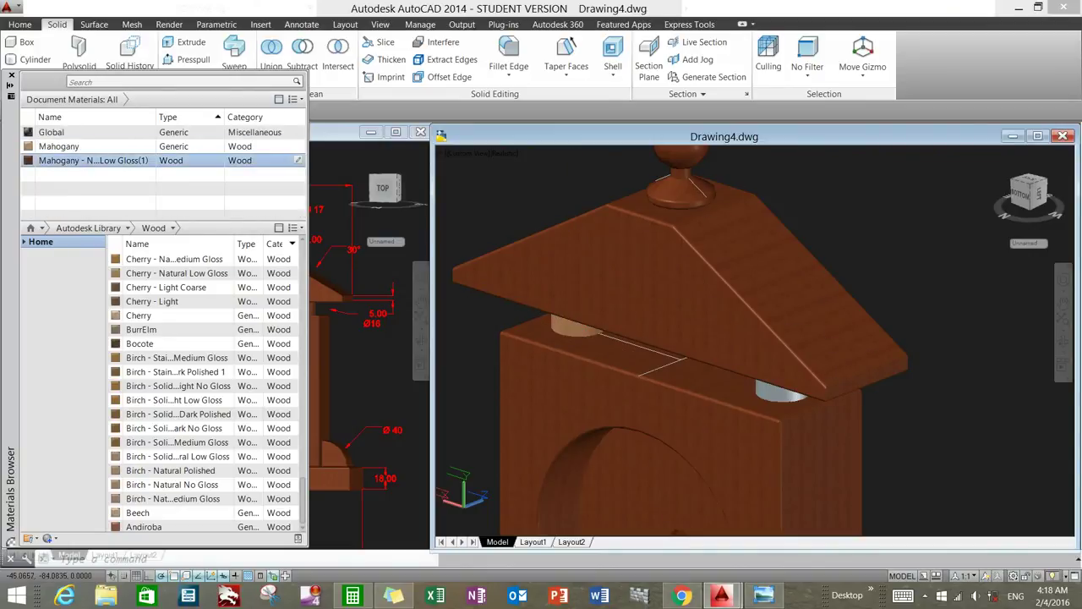
scroll(727, 381, down, 5)
mouse_move(731, 386)
shift+middle_down()
mouse_move(631, 299)
mouse_move(541, 279)
shift+middle_up()
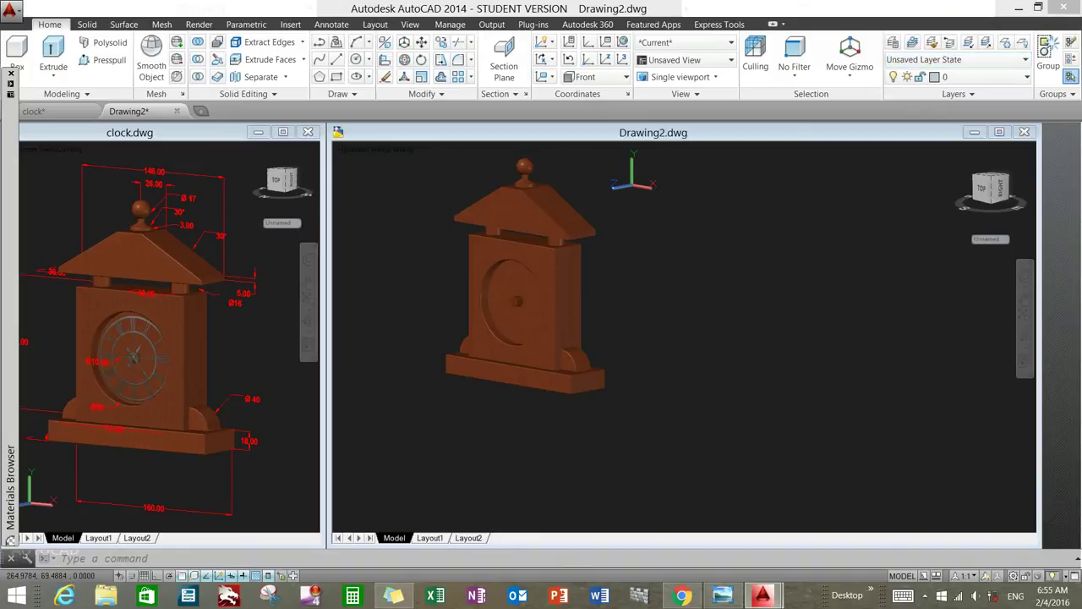
Step: Insert the clock-face image from the desktop into Drawing2 at scale 0.07 and rotation 0
click(1037, 7)
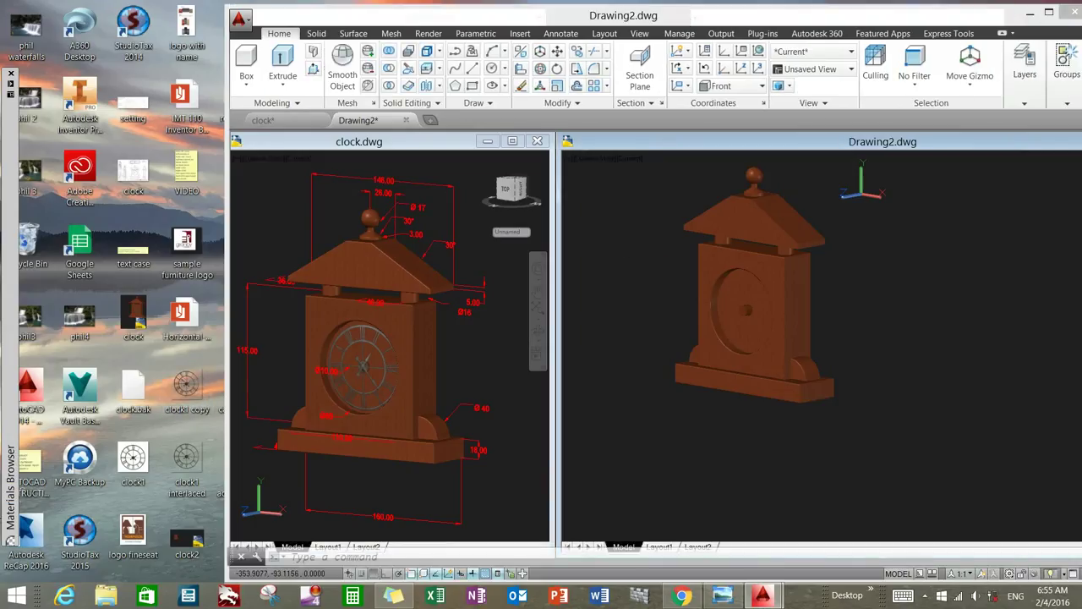
drag(134, 178, 882, 372)
click(882, 372)
text(.07)
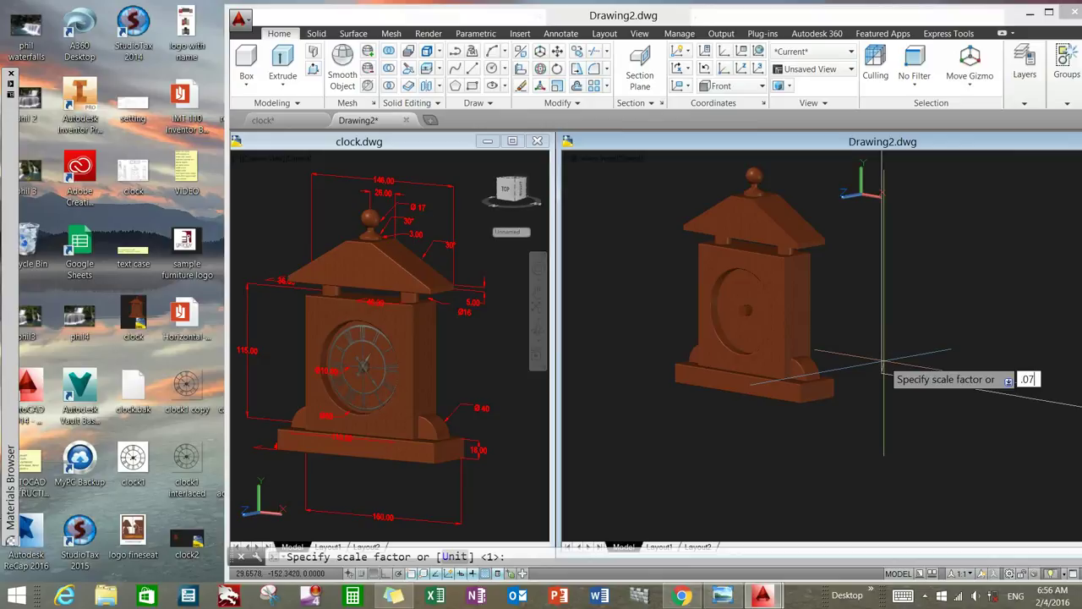
key(Return)
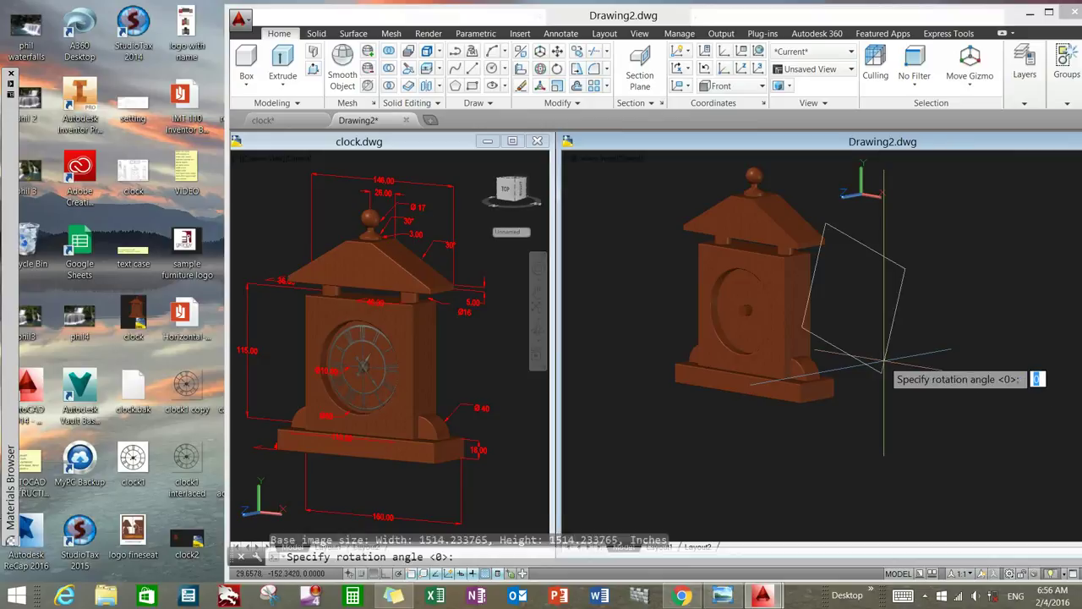
key(F10)
key(Return)
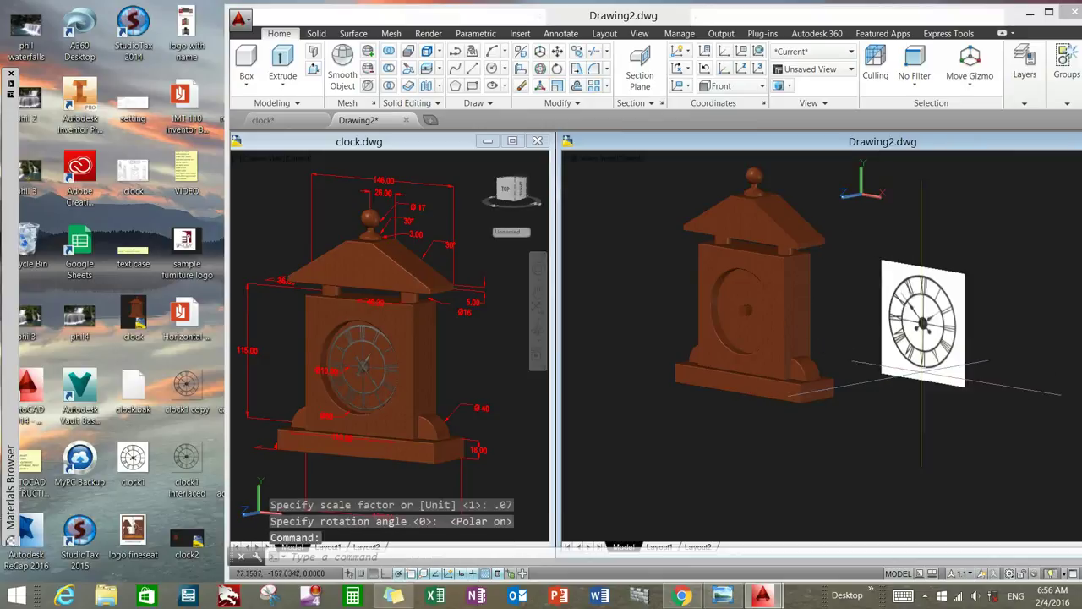
Step: Shrink the clock-face image by dragging its corner grip inward
click(1049, 12)
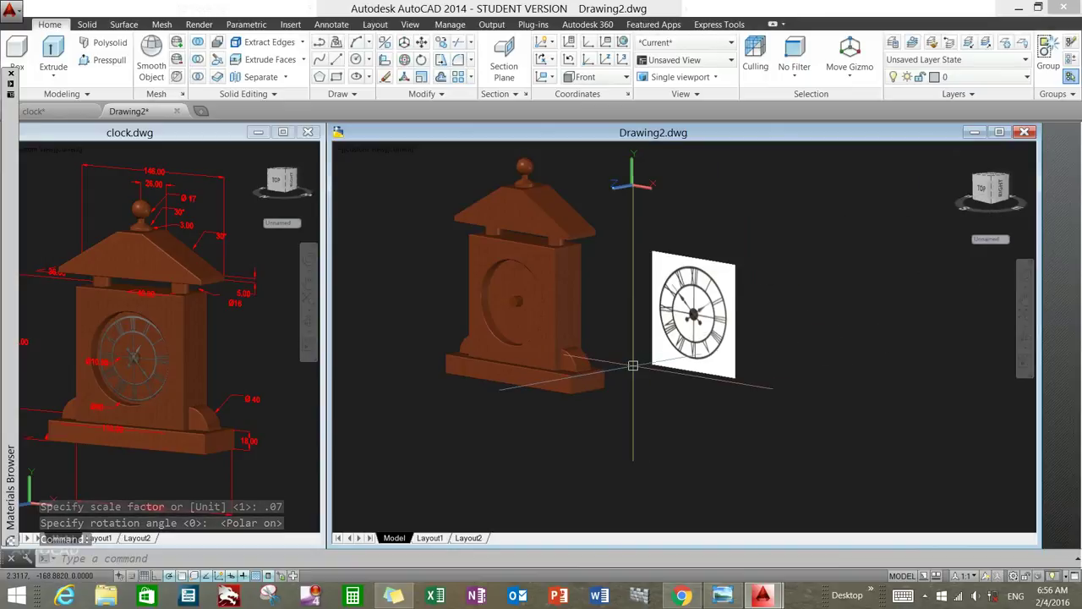
click(734, 372)
scroll(829, 376, up, 3)
scroll(829, 383, down, 4)
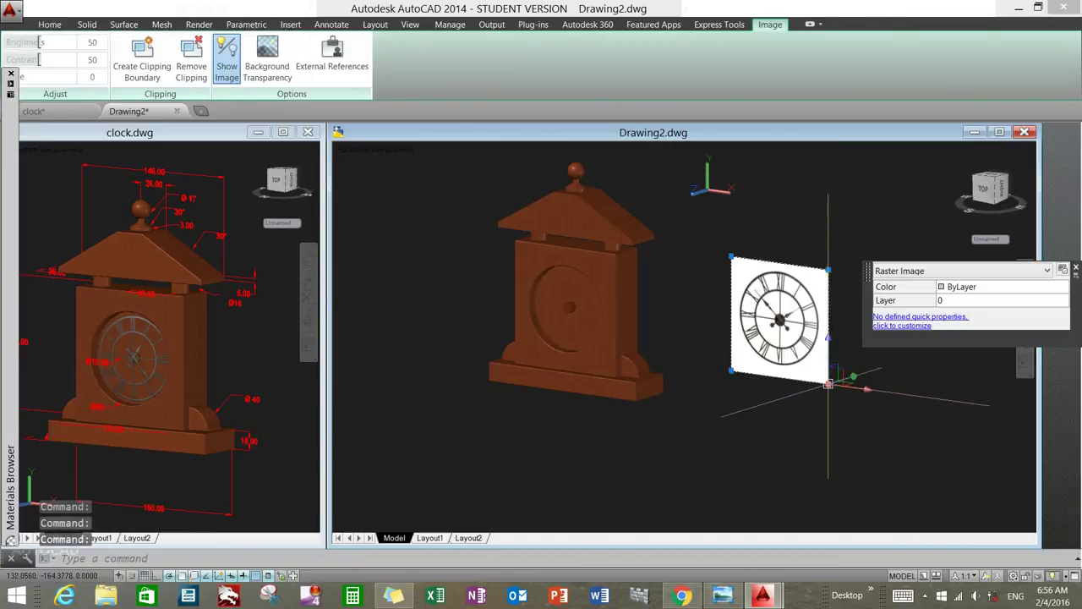
scroll(829, 383, up, 1)
click(829, 383)
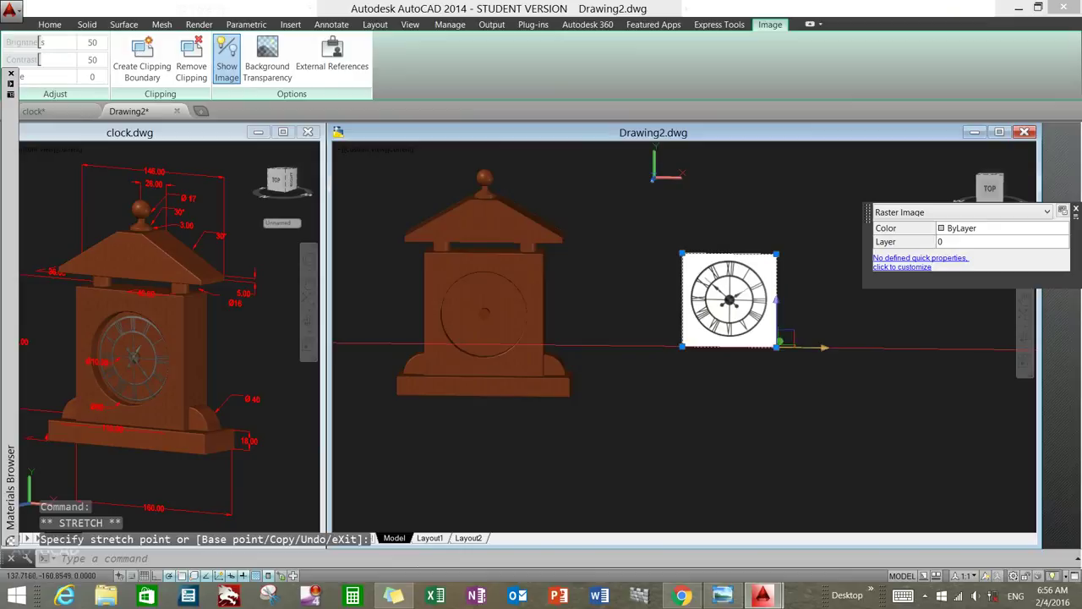
click(776, 346)
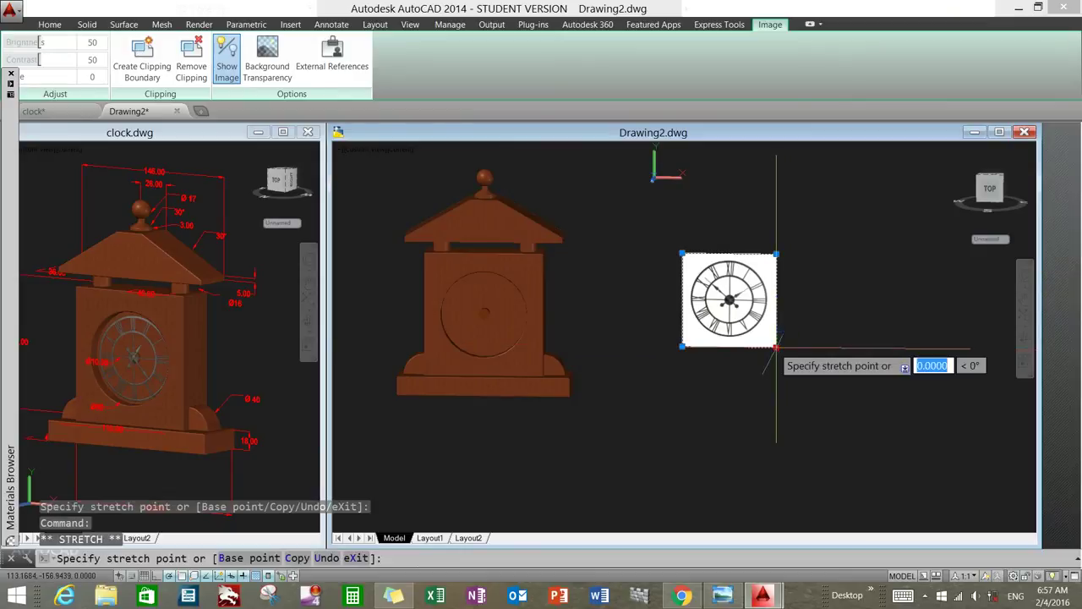
click(771, 341)
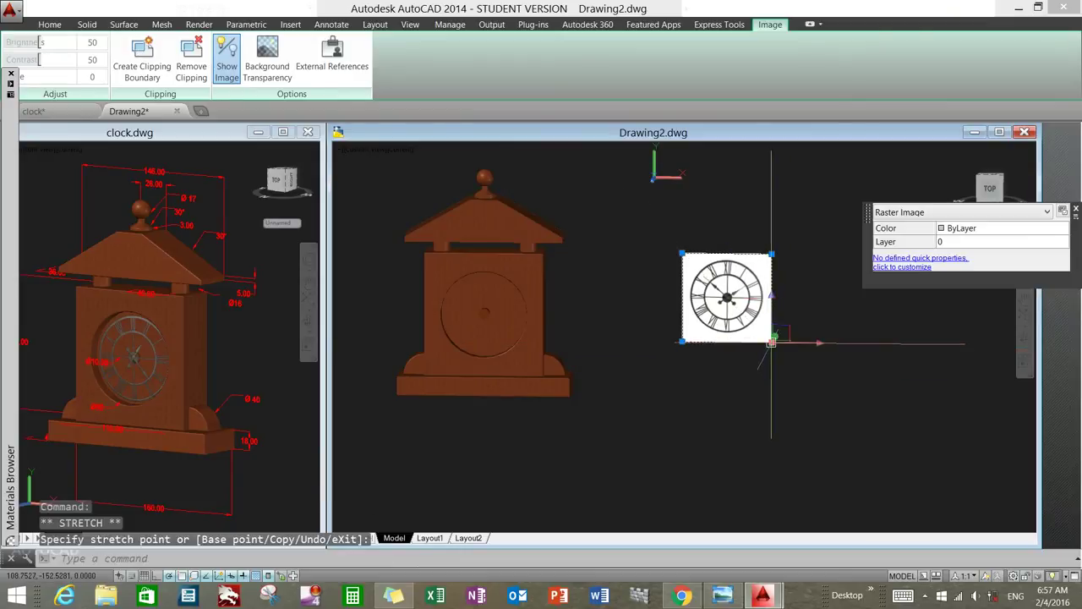
key(Escape)
Step: Turn on Background Transparency for the clock-face image
scroll(749, 262, down, 2)
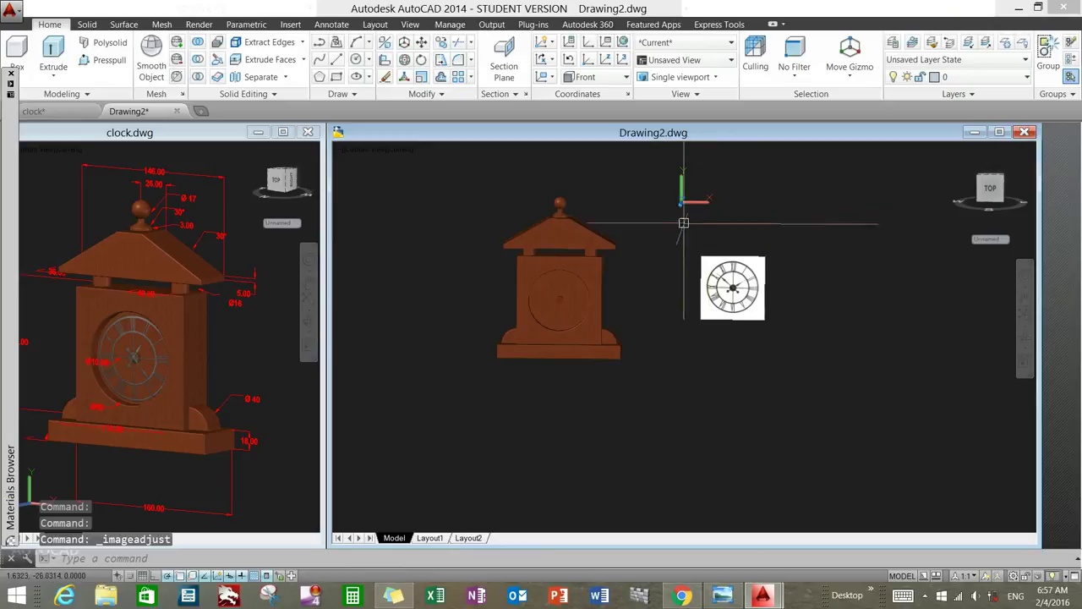
click(716, 256)
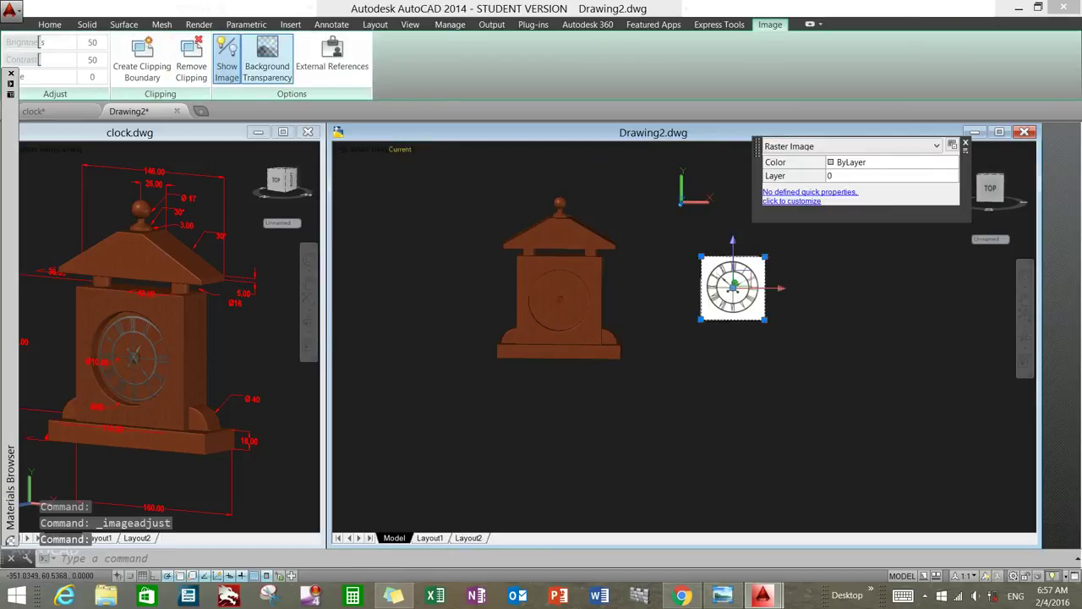
click(267, 55)
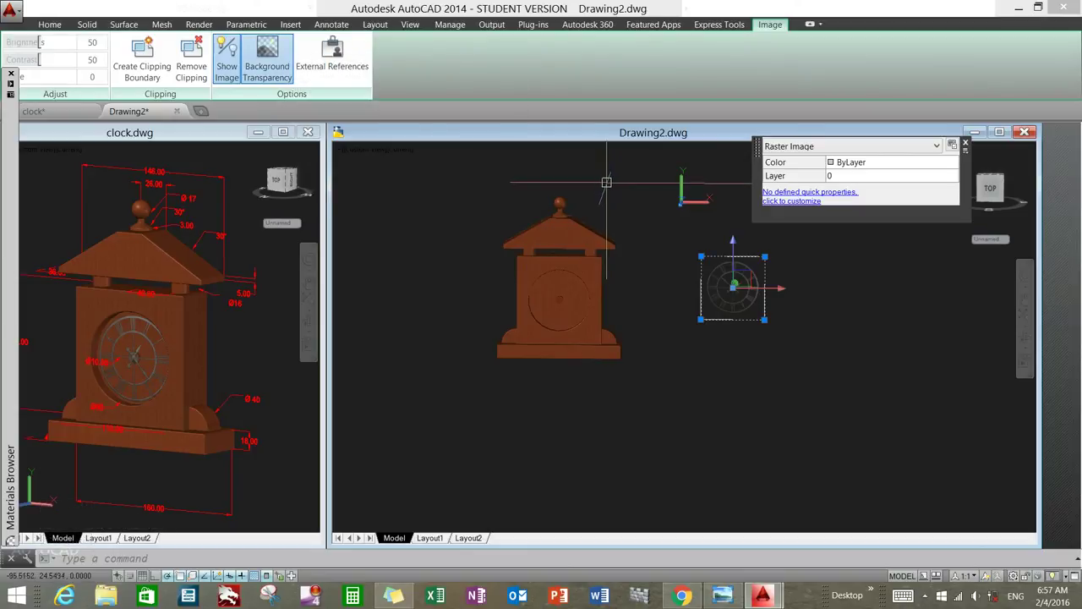
key(Escape)
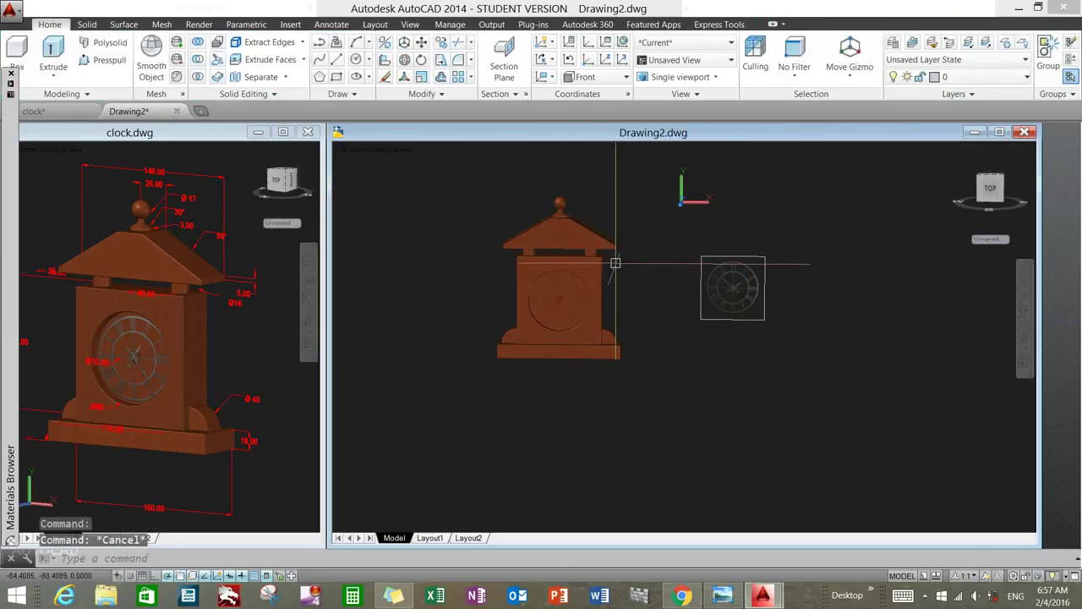
Step: Select the small spindle cylinder at the clock's centre and bring up its context menu
scroll(630, 270, up, 2)
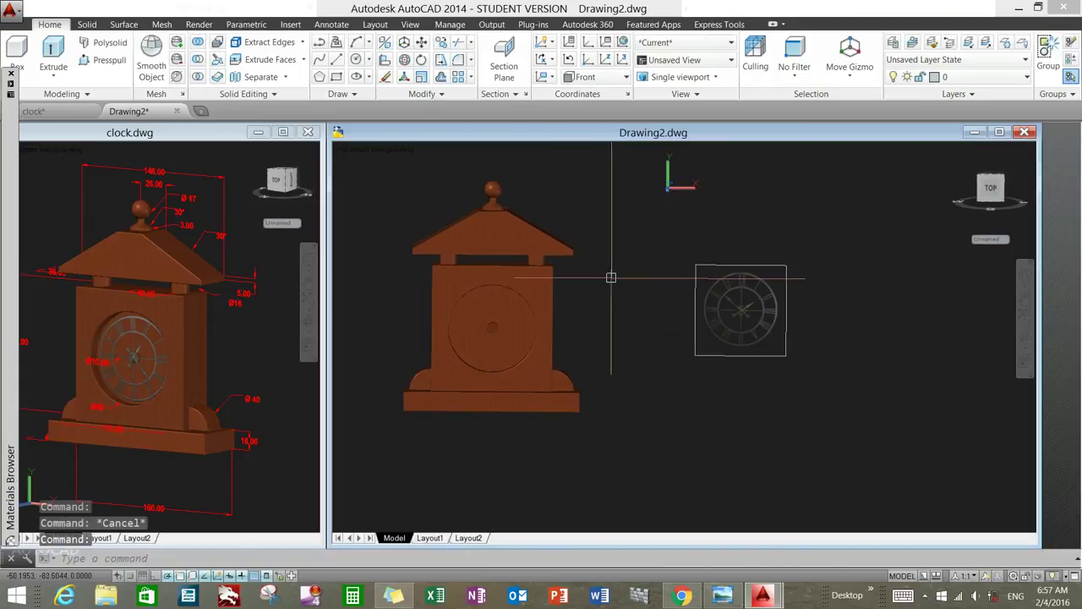
shift+middle_drag(612, 277, 538, 300)
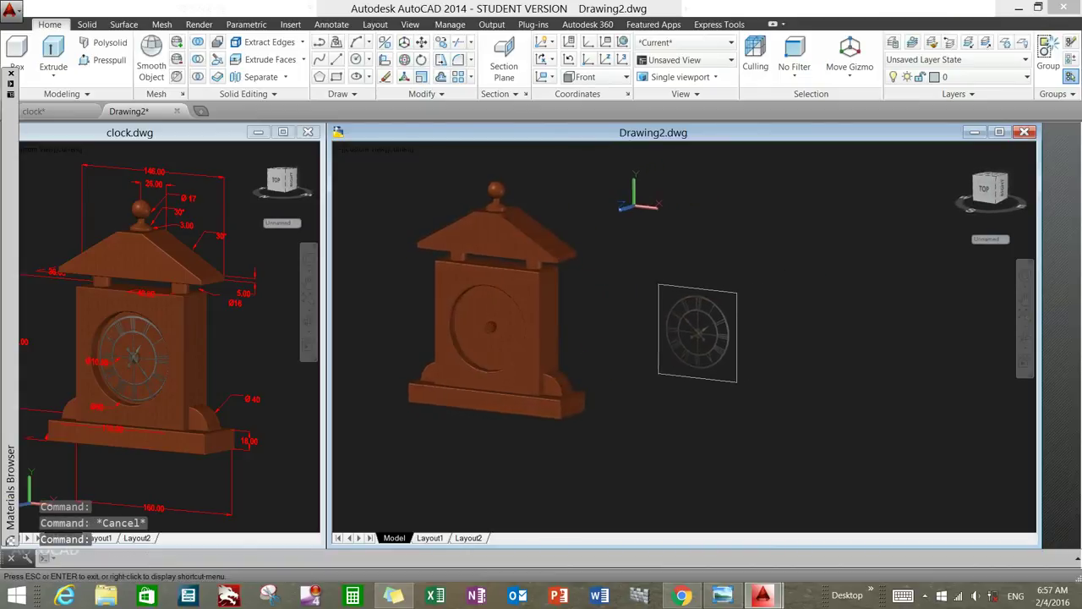
scroll(539, 300, up, 3)
scroll(495, 313, up, 2)
click(495, 309)
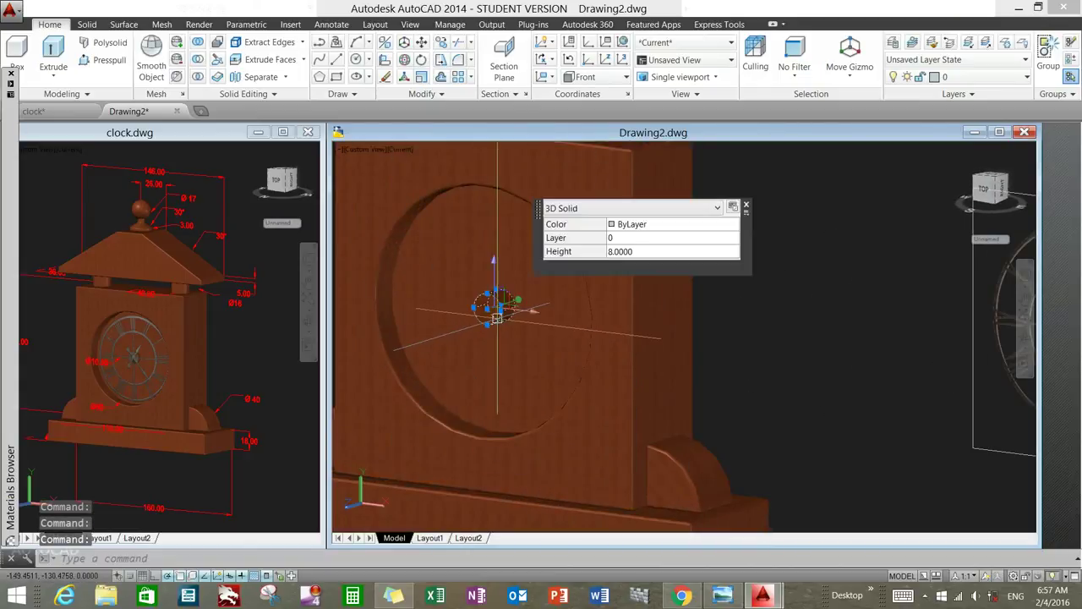
right_click(765, 339)
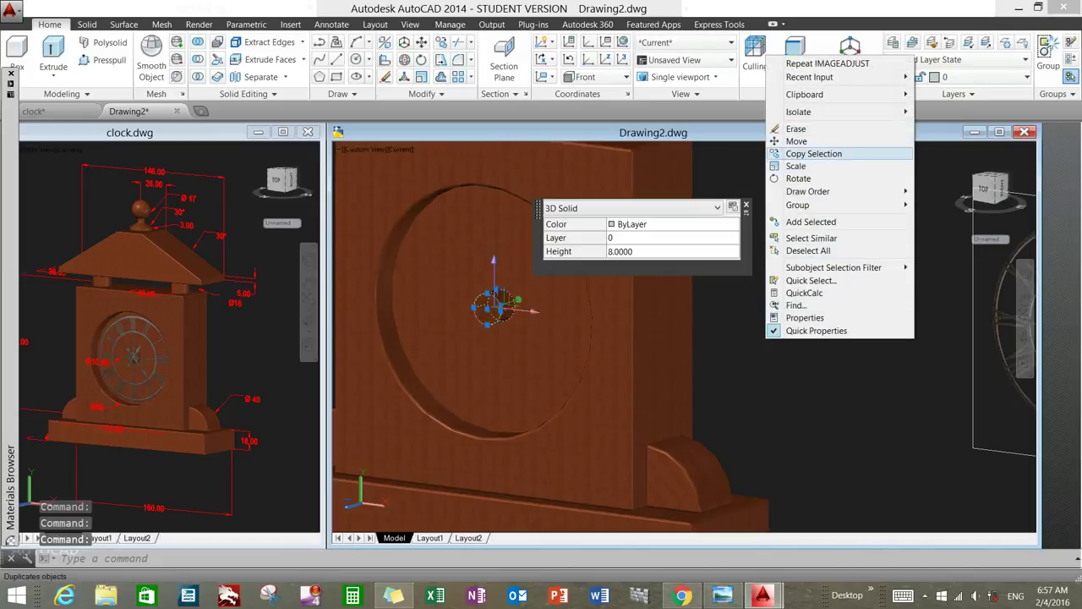
Step: Copy the spindle cylinder from its centre onto the centre of the clock-face image
click(789, 154)
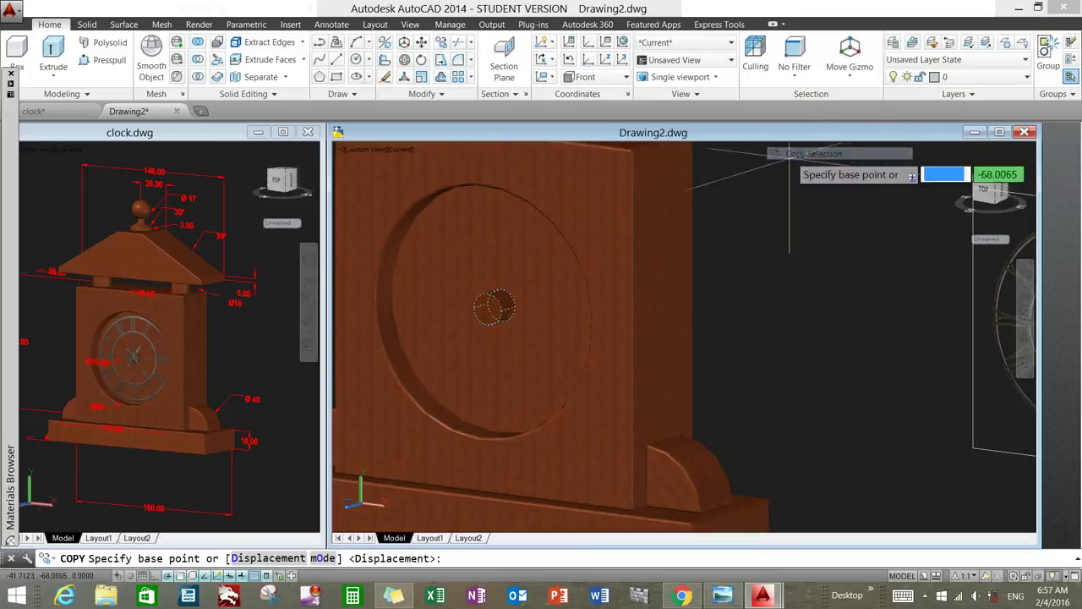
click(487, 308)
scroll(726, 326, down, 6)
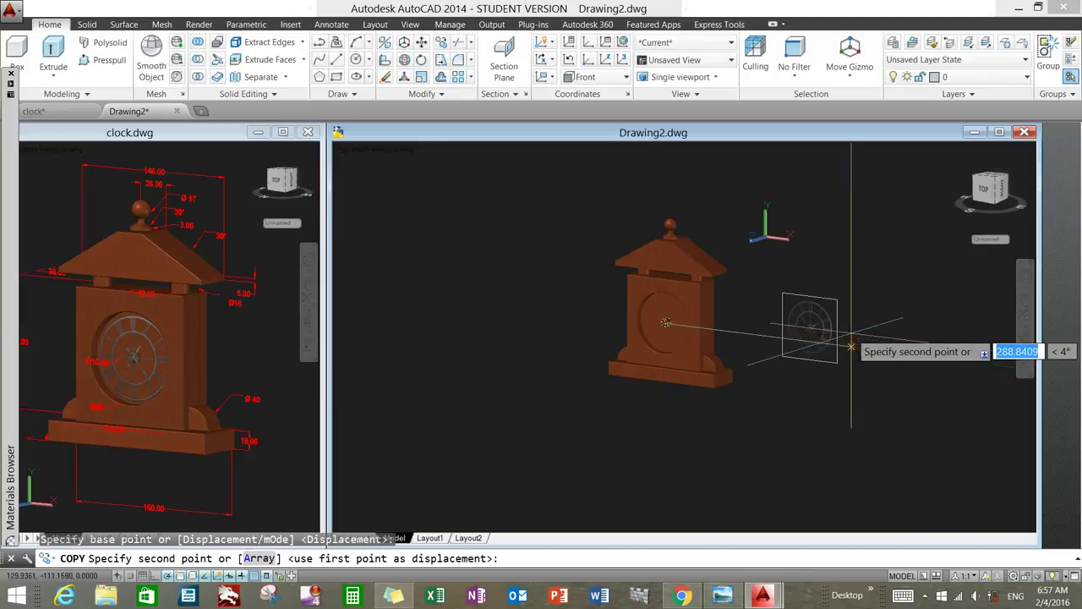
shift+middle_drag(859, 330, 691, 355)
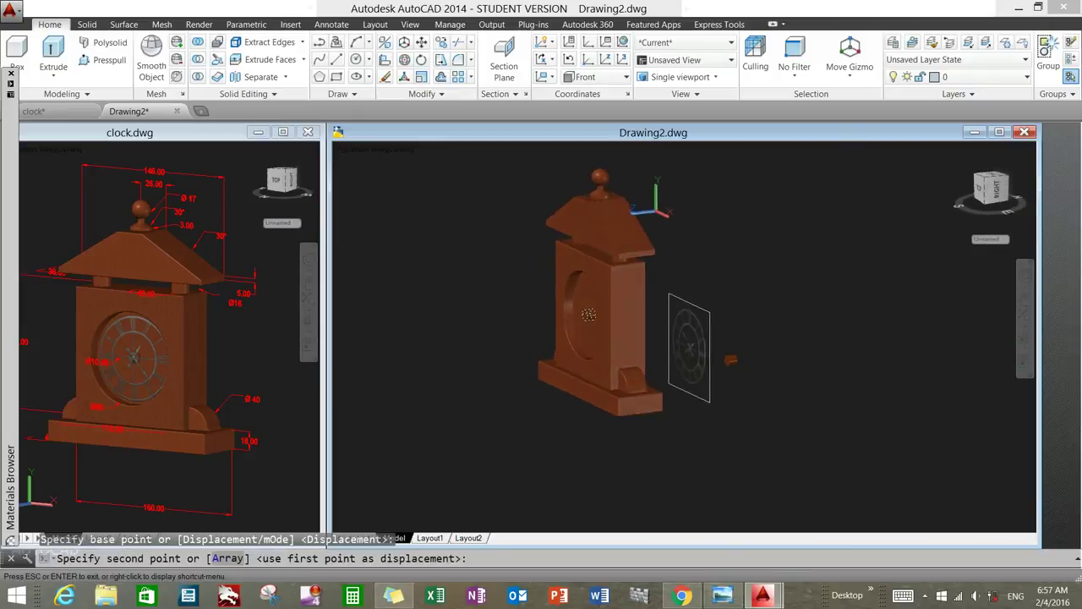
scroll(676, 351, up, 5)
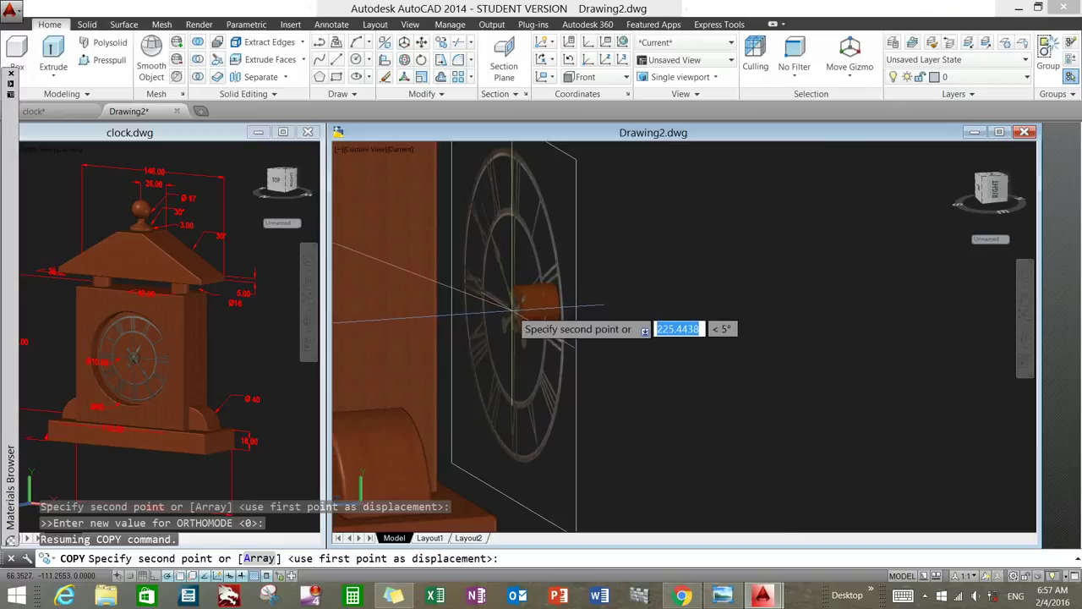
click(513, 309)
mouse_move(626, 300)
shift+middle_down()
mouse_move(640, 330)
mouse_move(507, 329)
mouse_move(660, 296)
shift+middle_up()
key(Escape)
key(F10)
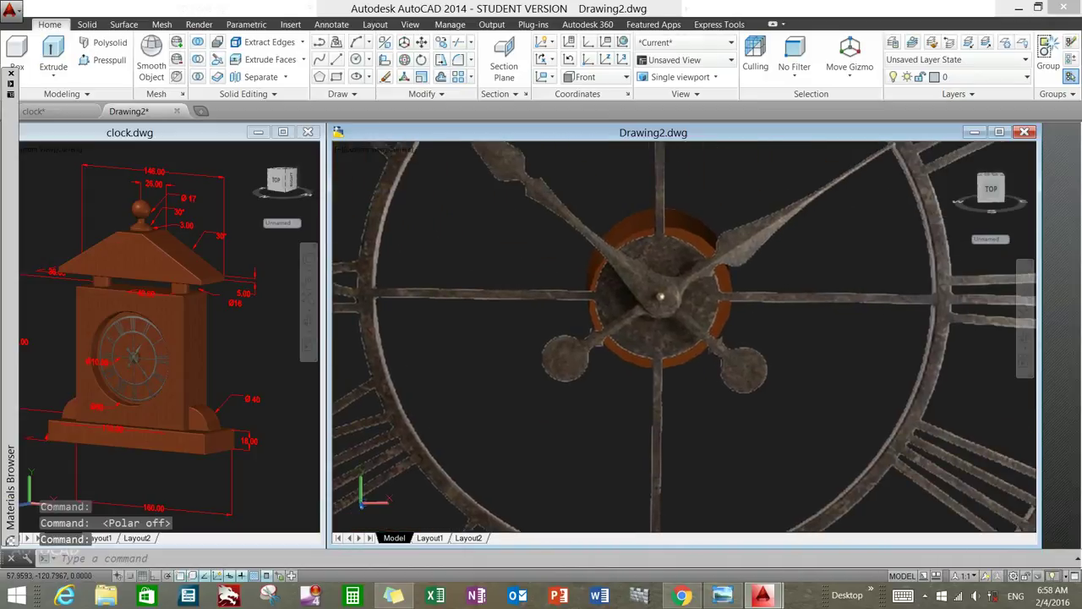
Step: Move the disc behind the clock hands a small step
scroll(706, 222, up, 2)
click(694, 224)
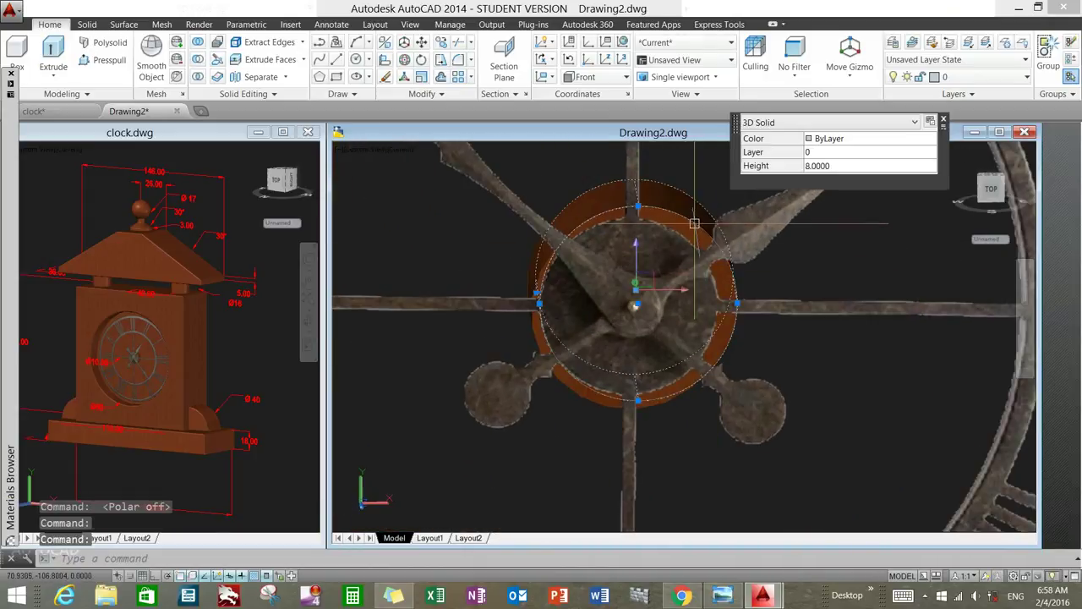
right_click(802, 245)
click(824, 332)
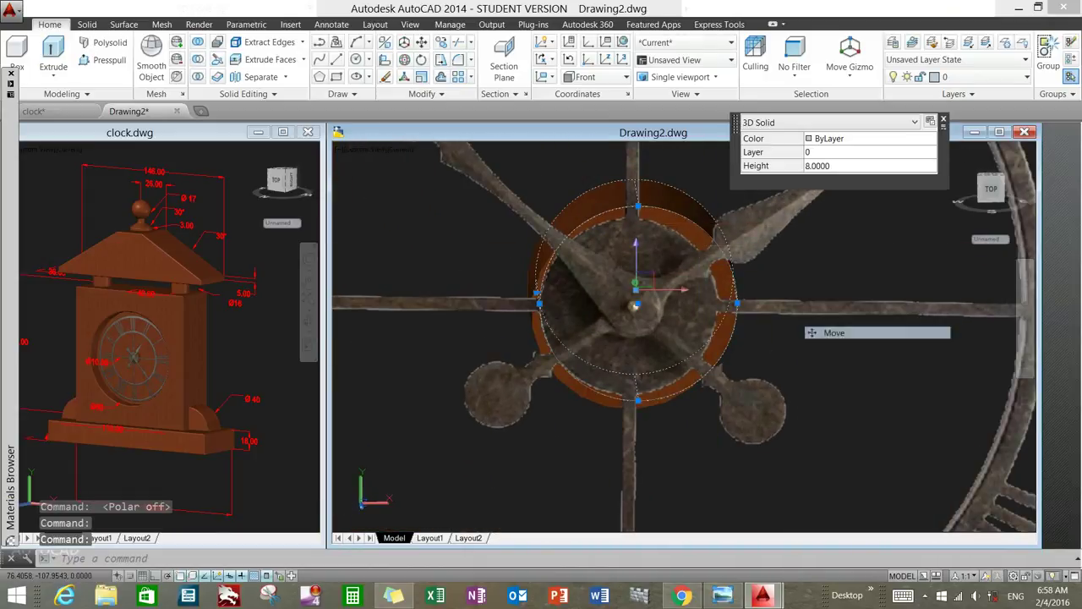
click(816, 349)
click(814, 349)
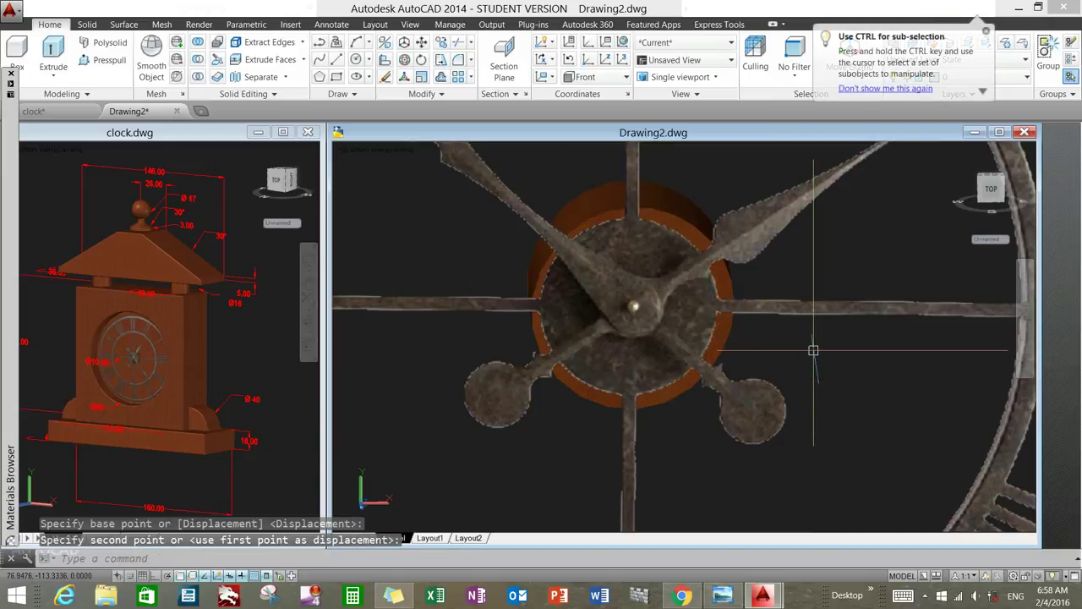
Step: Shift the disc slightly left so it lines up with the hands
click(729, 339)
right_click(787, 343)
click(820, 151)
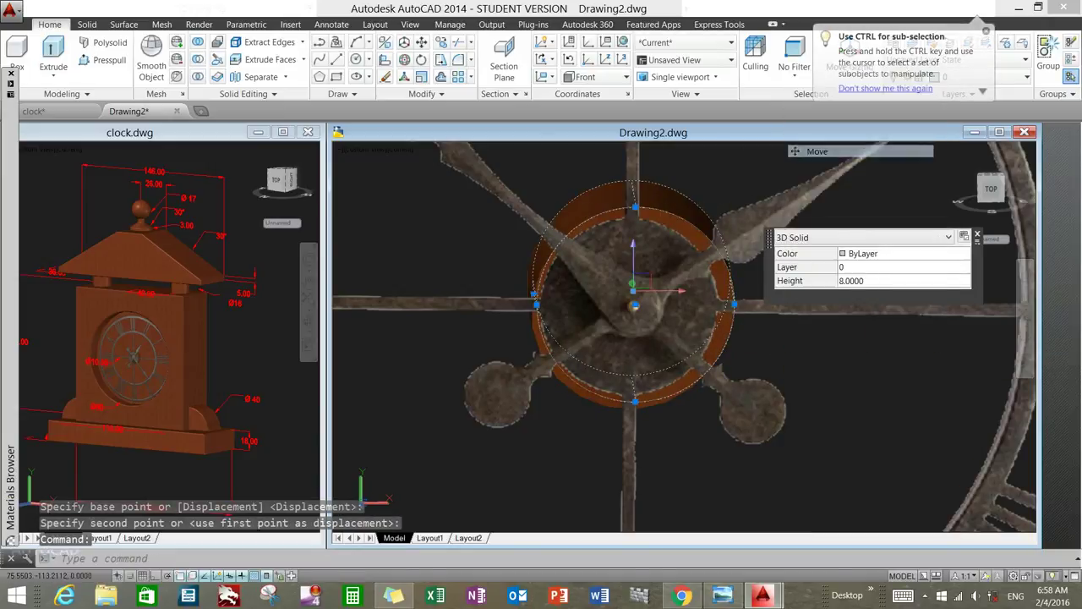
click(836, 351)
click(833, 349)
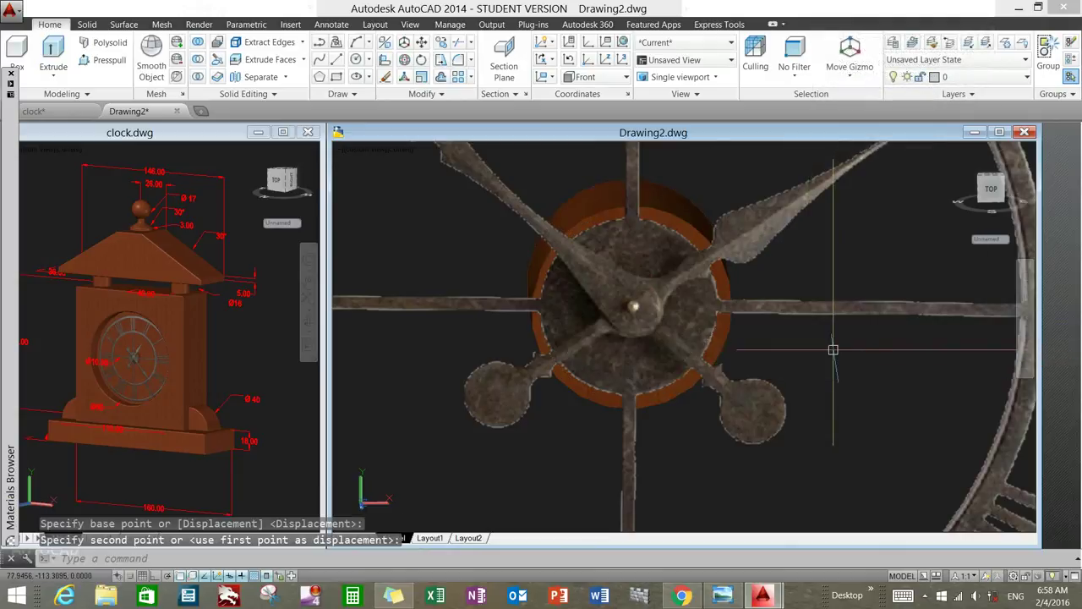
scroll(833, 350, down, 4)
mouse_move(845, 358)
shift+middle_down()
mouse_move(896, 355)
mouse_move(820, 324)
shift+middle_up()
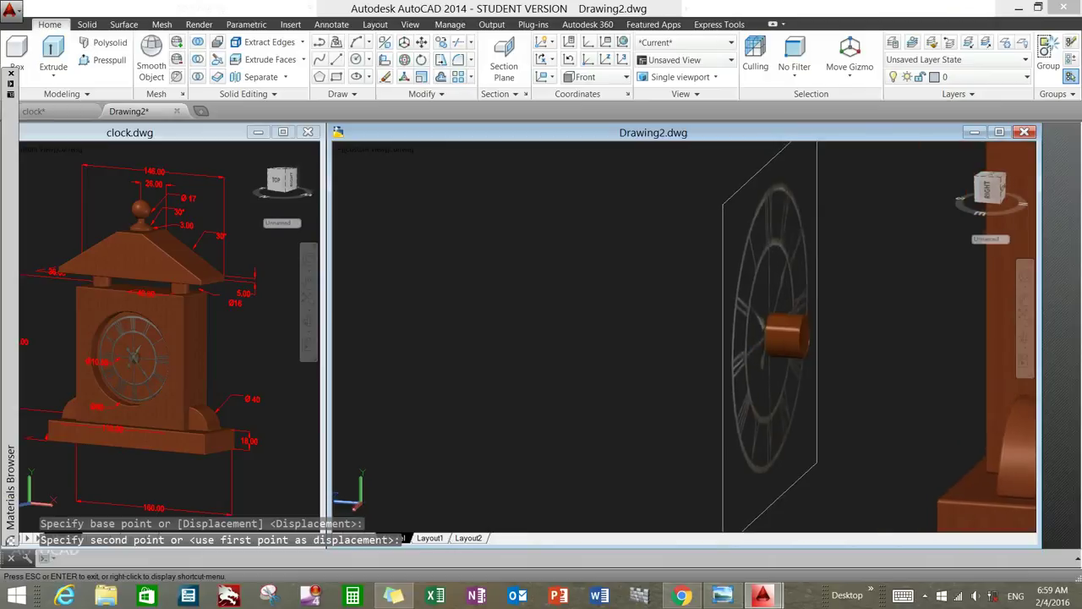
Step: Move the clock-face image and spindle together into the case's front recess
click(829, 328)
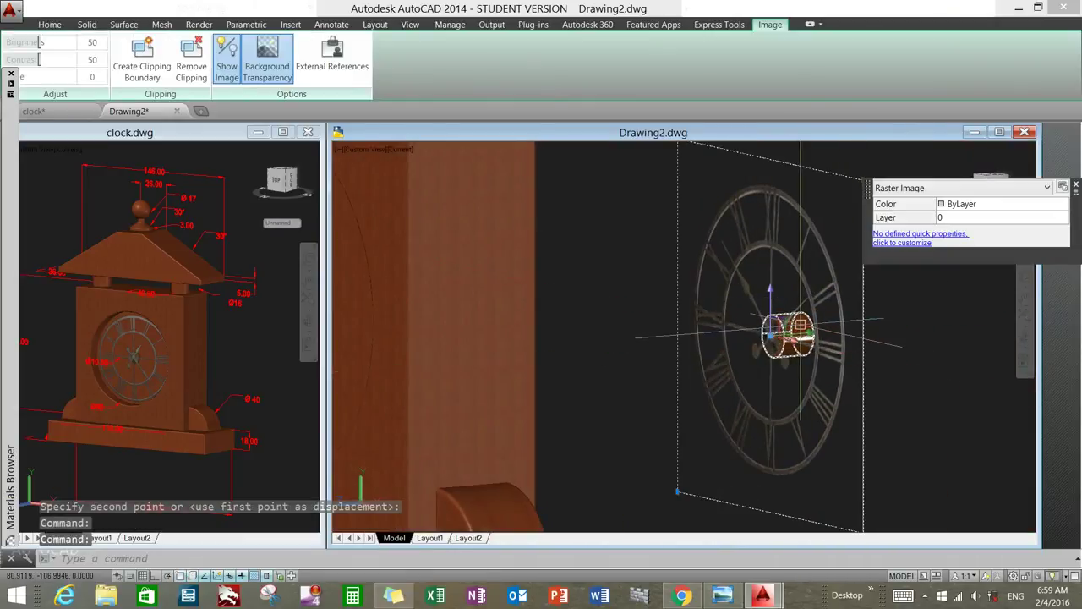
click(800, 325)
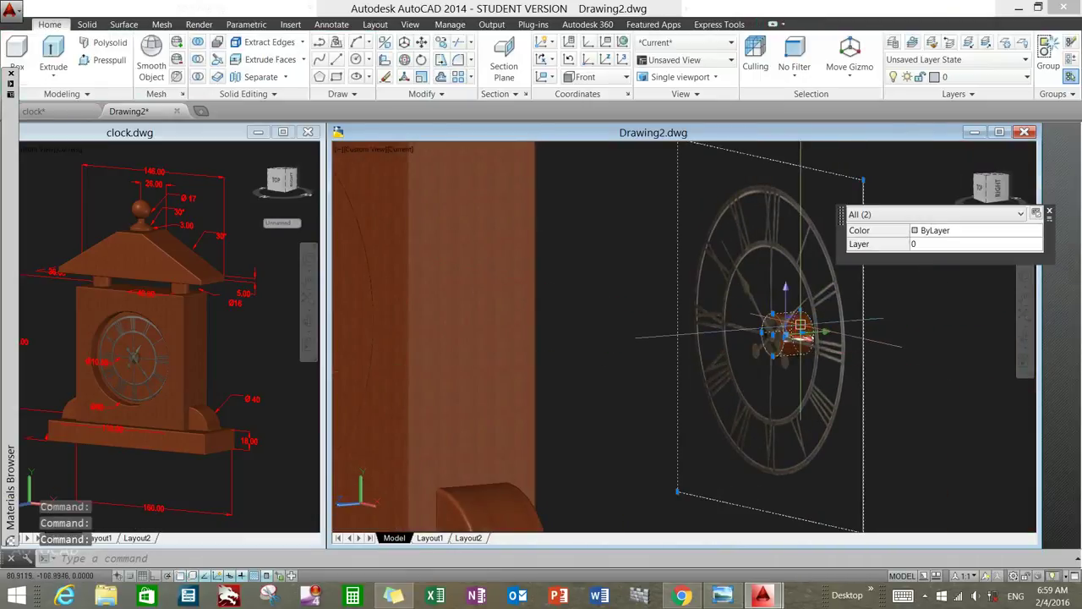
right_click(587, 330)
click(617, 146)
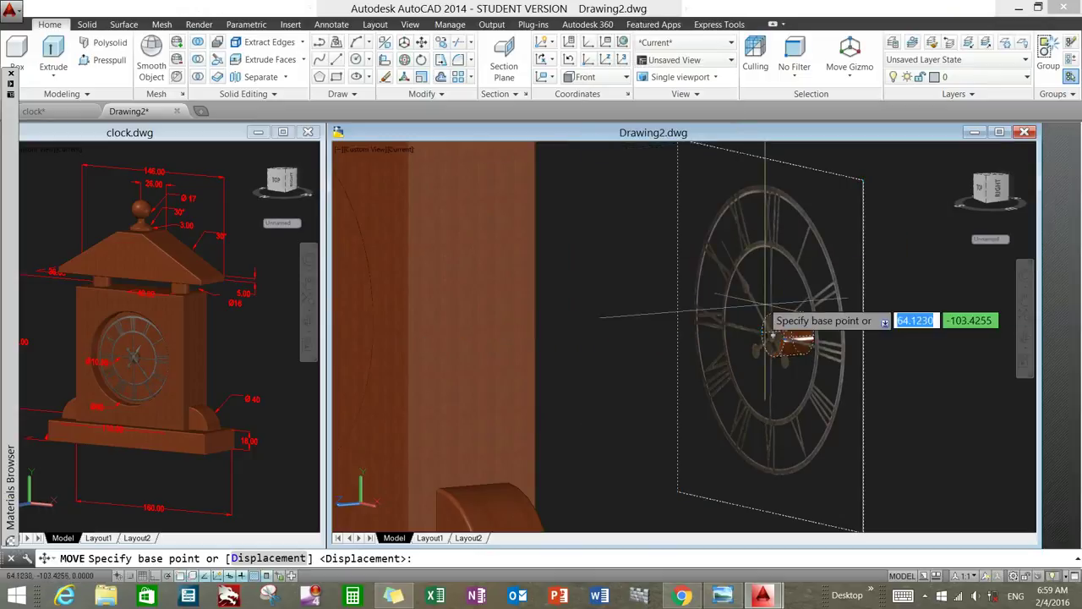
click(801, 335)
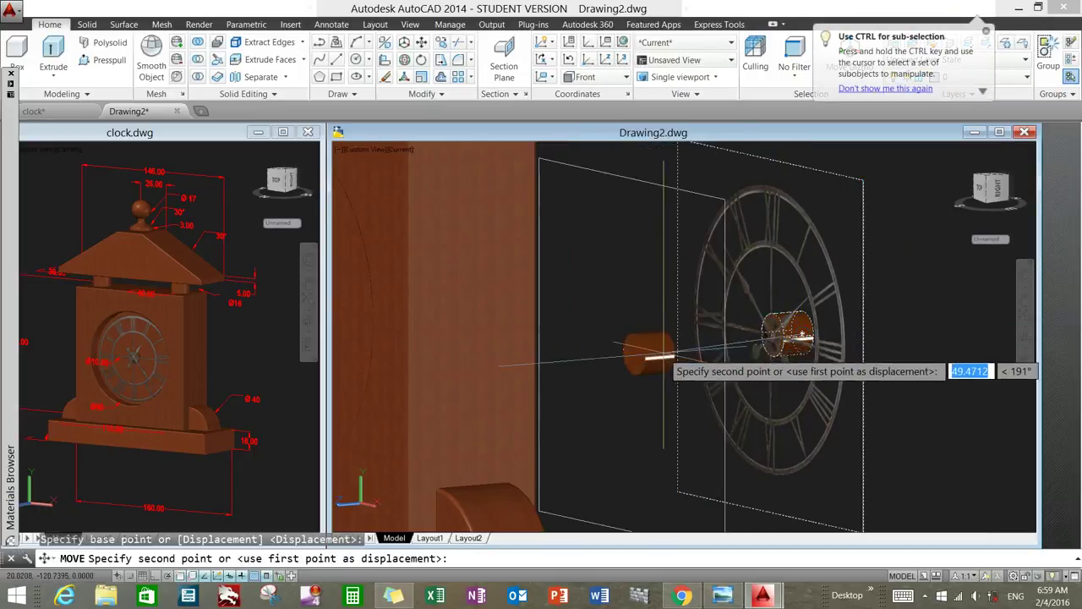
scroll(677, 362, down, 5)
scroll(701, 359, up, 3)
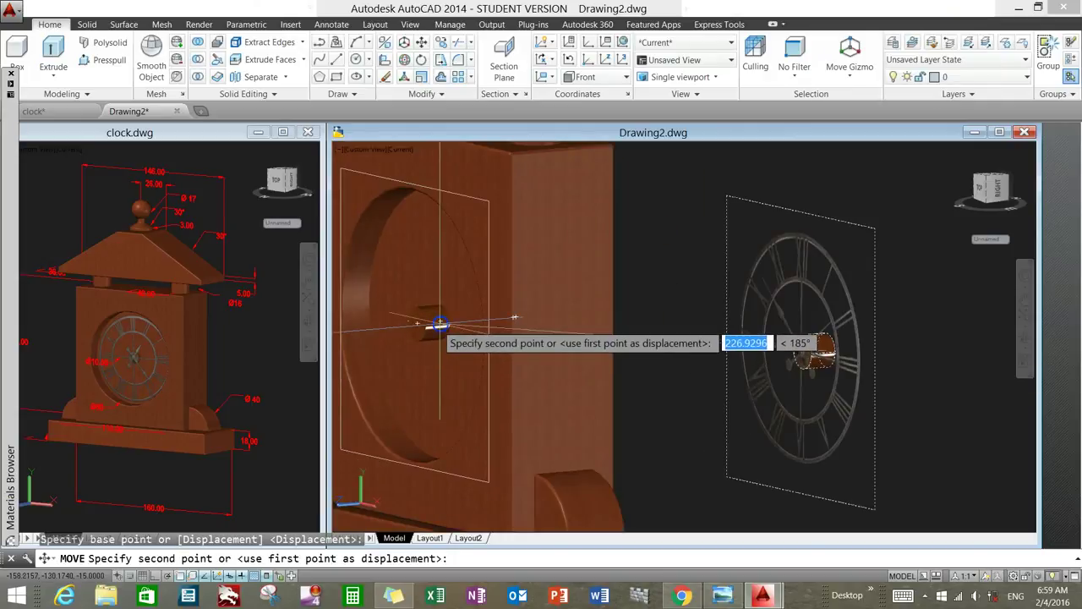
click(439, 324)
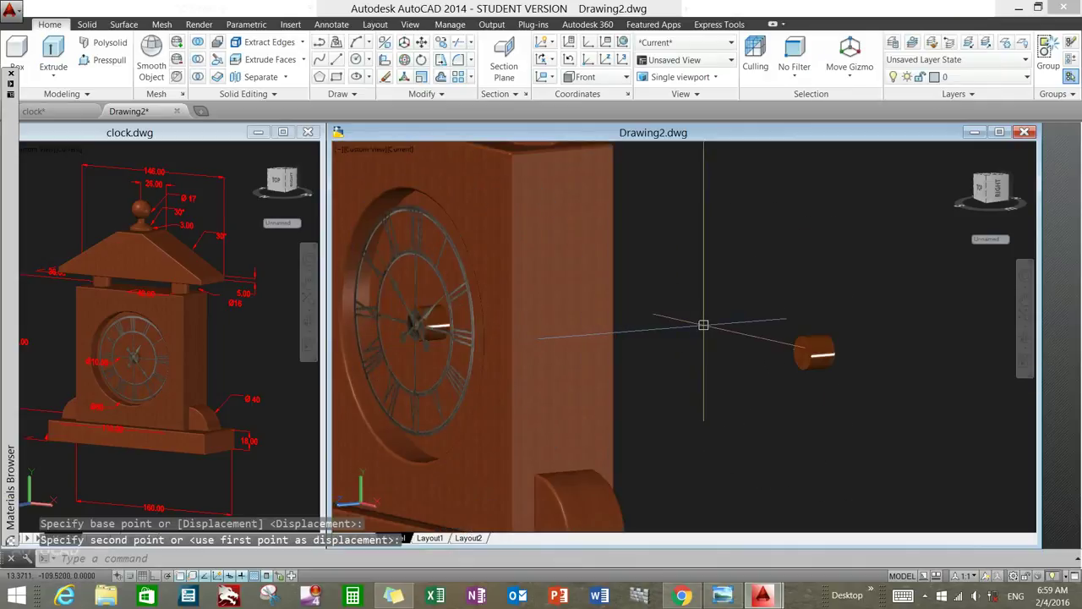
Step: Window-select the stray small cylinder beside the clock and delete it
middle_drag(704, 325, 718, 386)
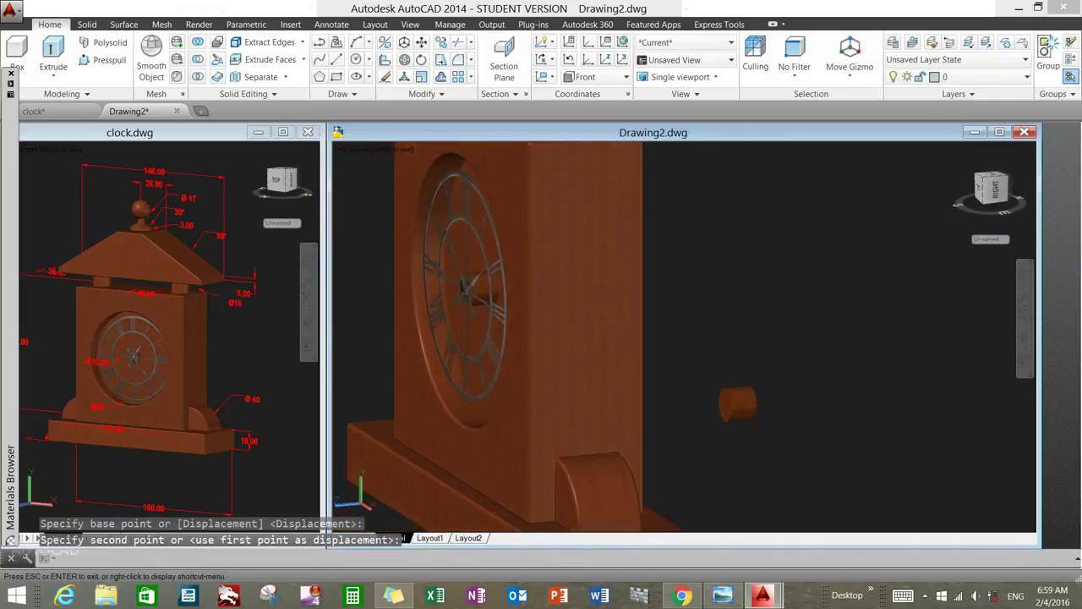
click(718, 387)
click(777, 434)
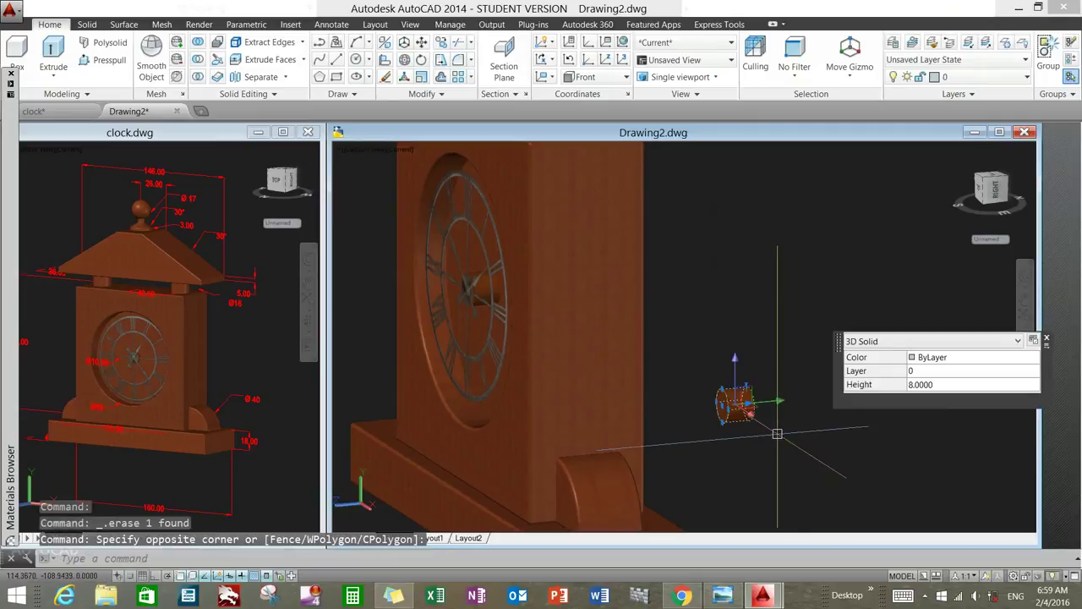
key(Delete)
Step: Press-pull the small round hole in the recess floor to fill it solid
mouse_move(777, 434)
shift+middle_down()
mouse_move(727, 508)
mouse_move(340, 227)
shift+middle_up()
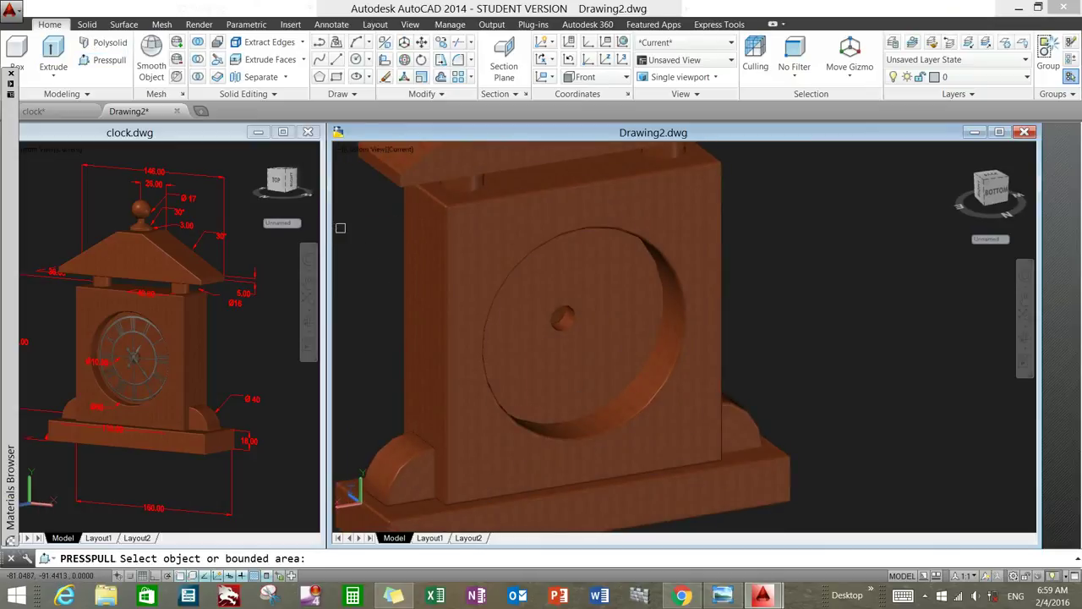
scroll(524, 355, up, 1)
scroll(558, 313, up, 3)
scroll(612, 242, up, 2)
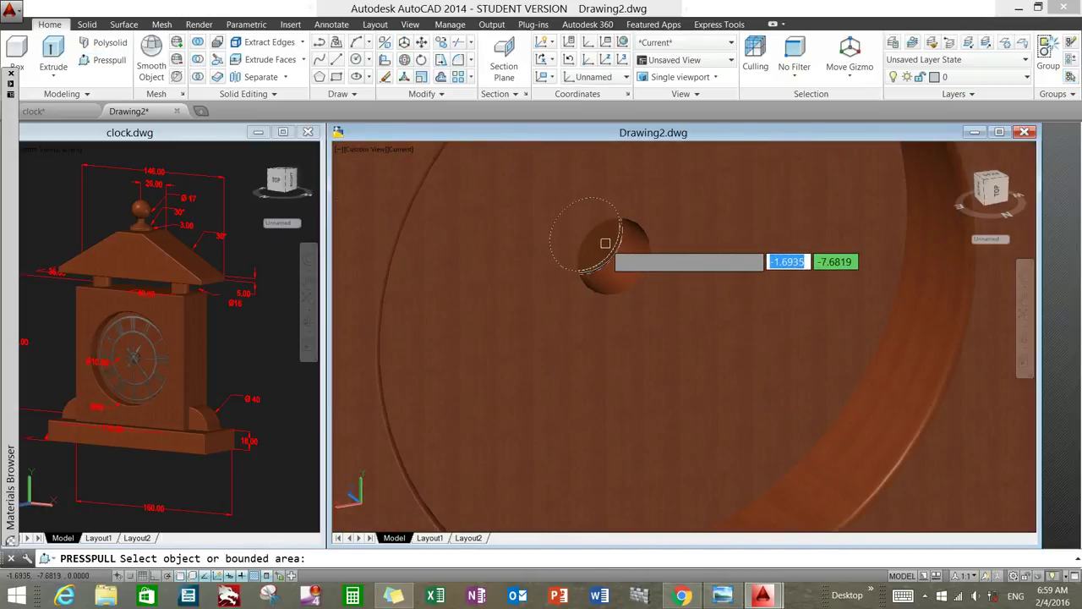
click(605, 244)
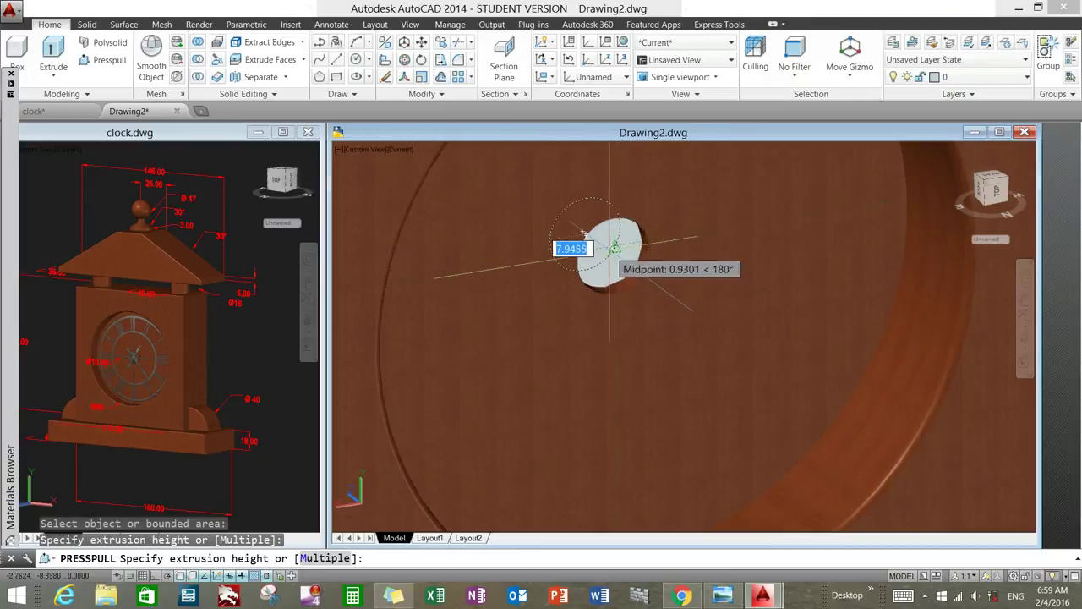
click(605, 244)
scroll(668, 321, down, 5)
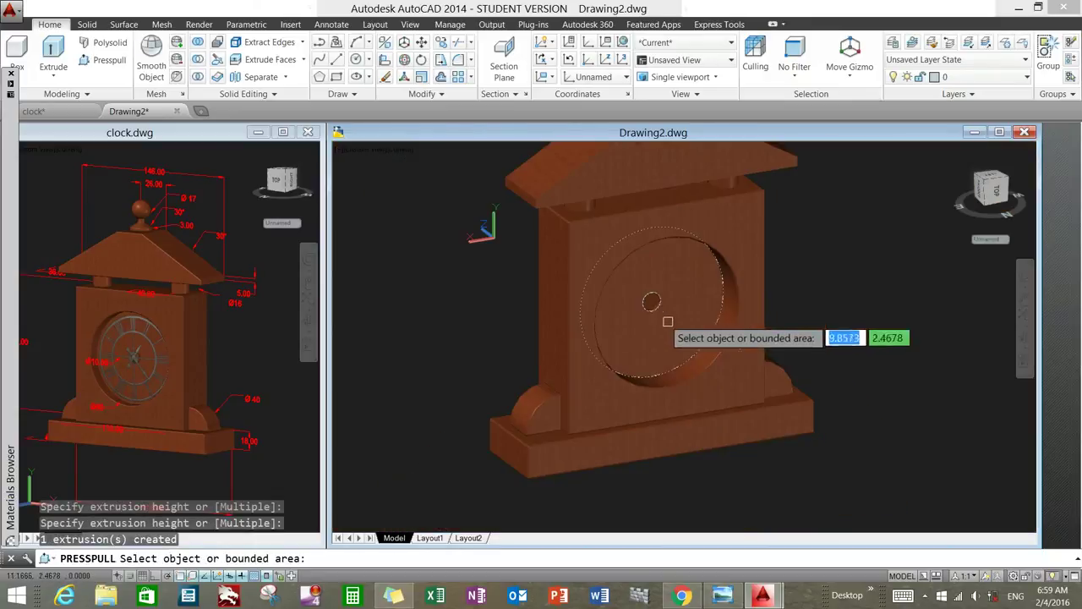
key(Escape)
shift+middle_drag(804, 302, 804, 254)
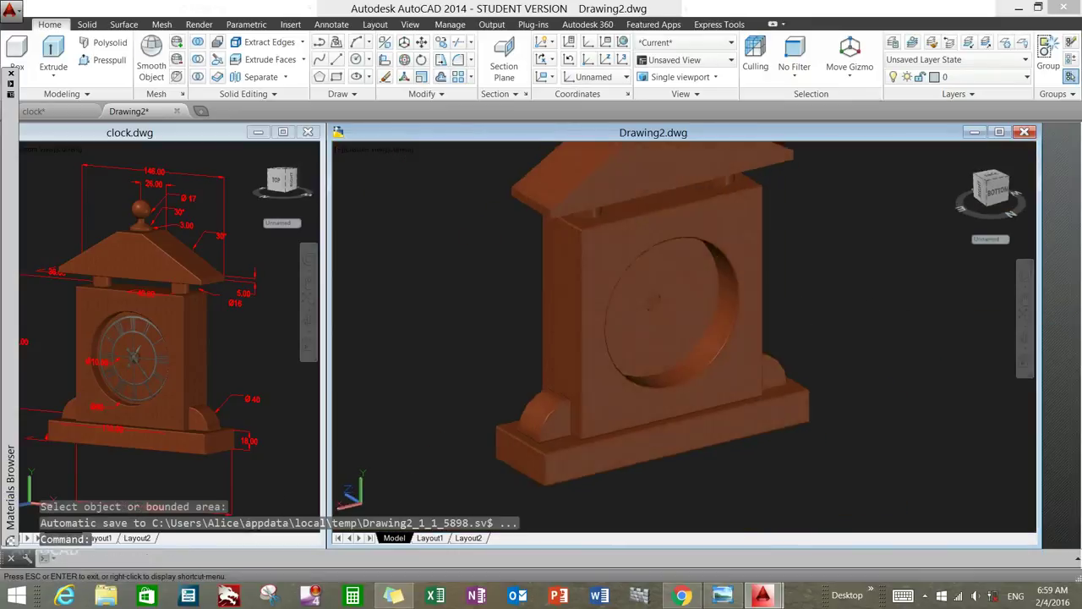
shift+middle_drag(659, 310, 735, 310)
Step: Hide the clock body with Isolate > Hide Objects
scroll(735, 310, up, 3)
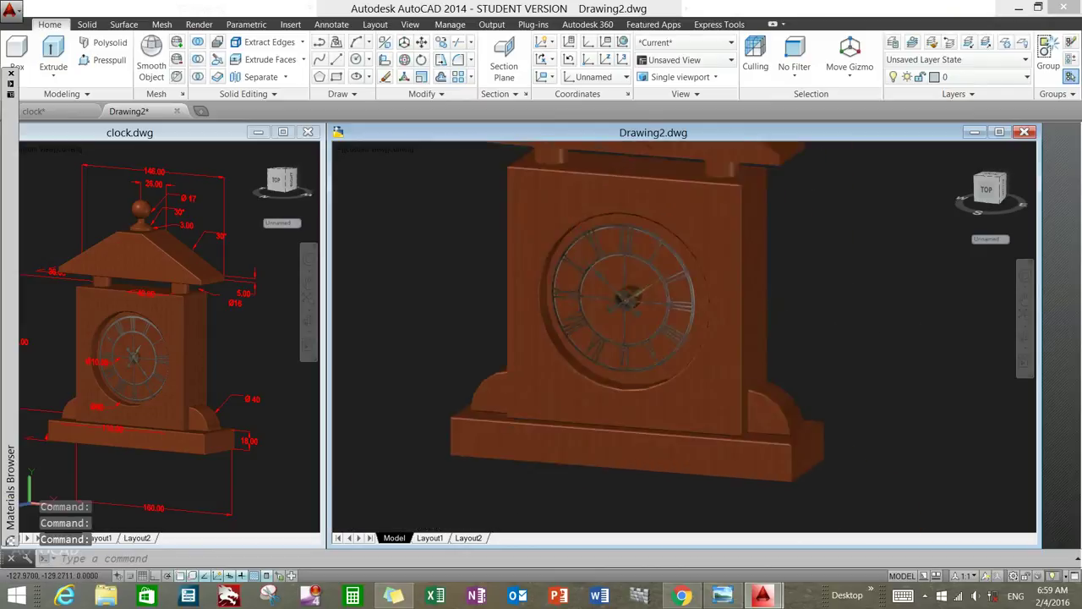
scroll(625, 296, up, 3)
click(701, 297)
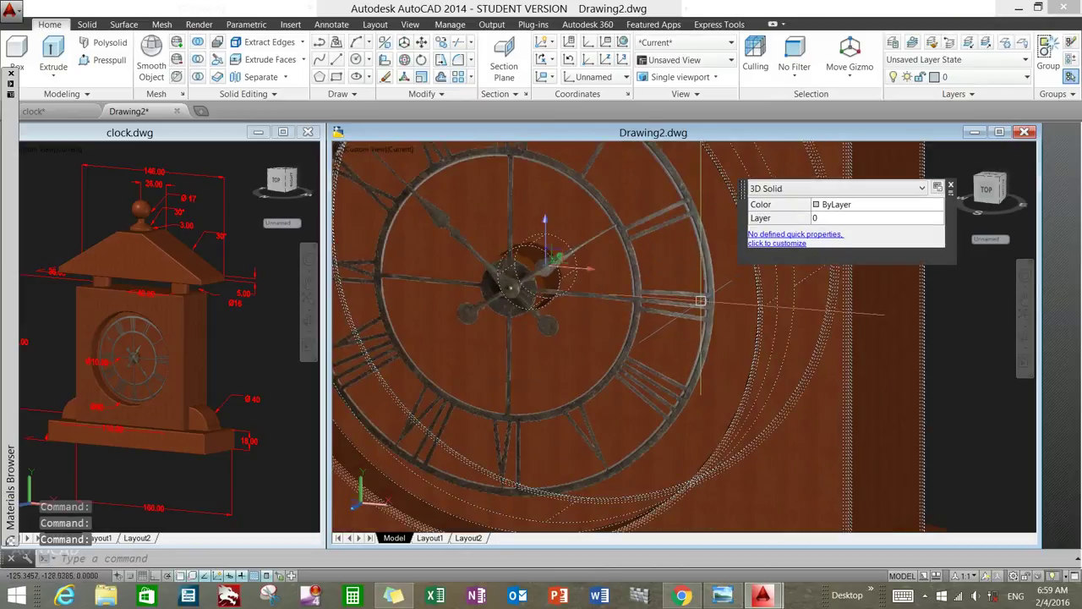
key(Escape)
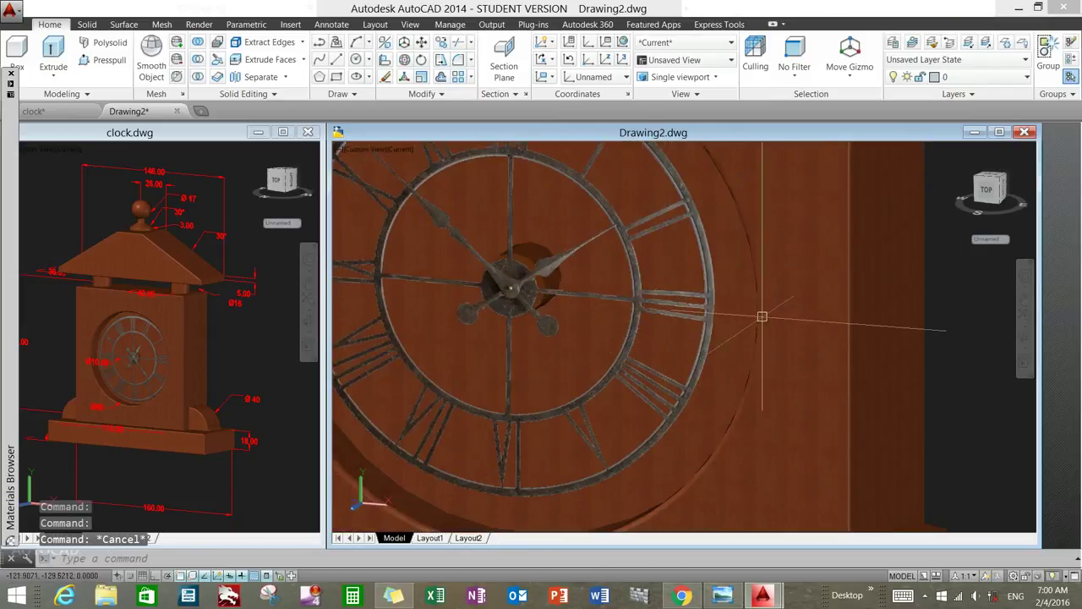
click(857, 307)
right_click(857, 308)
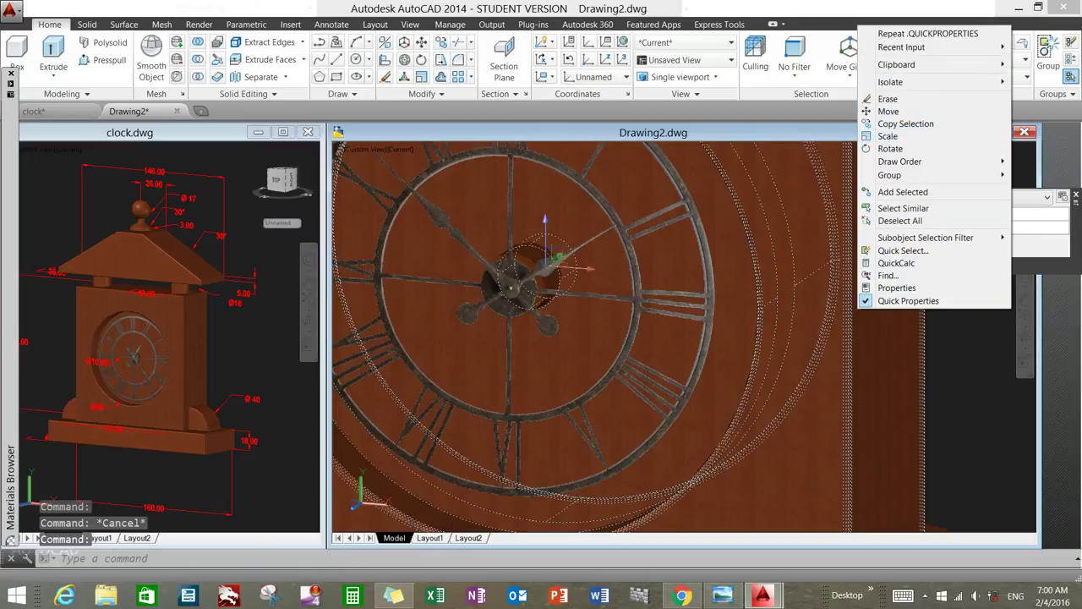
click(783, 94)
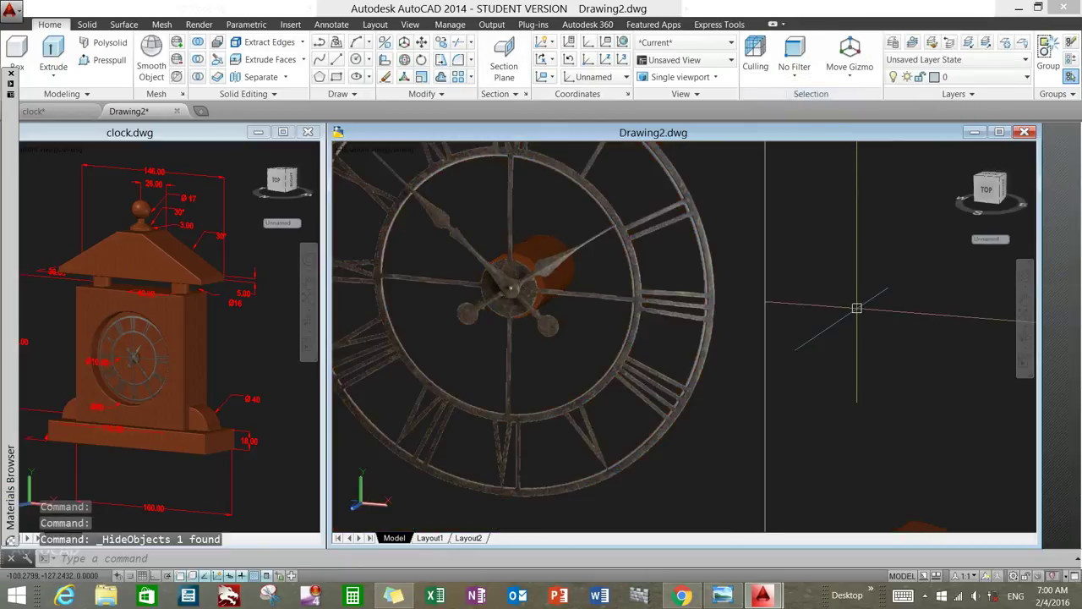
scroll(574, 338, down, 3)
scroll(596, 282, down, 2)
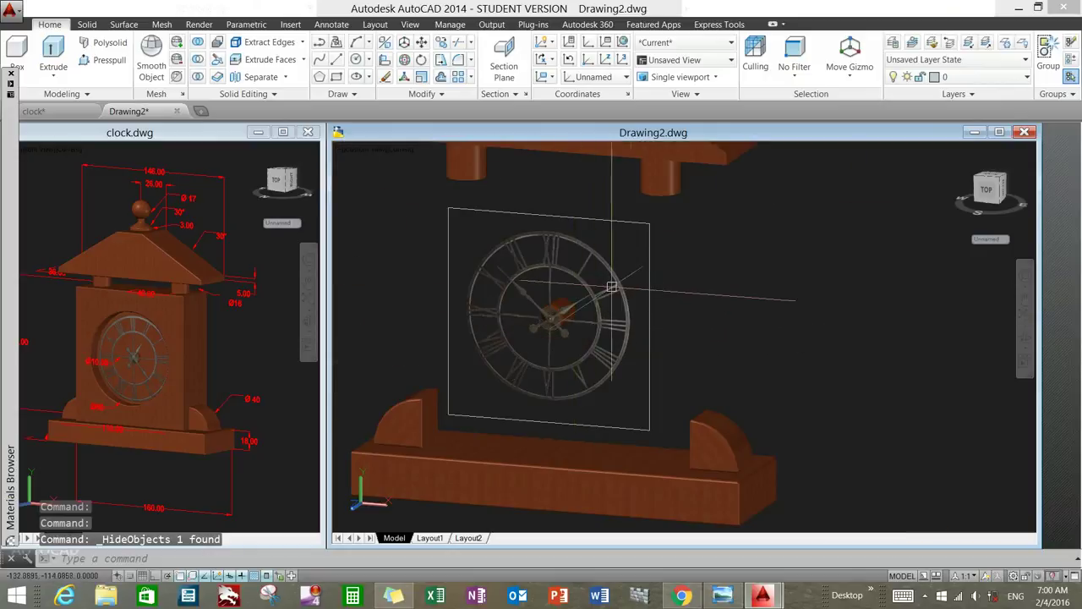
click(622, 280)
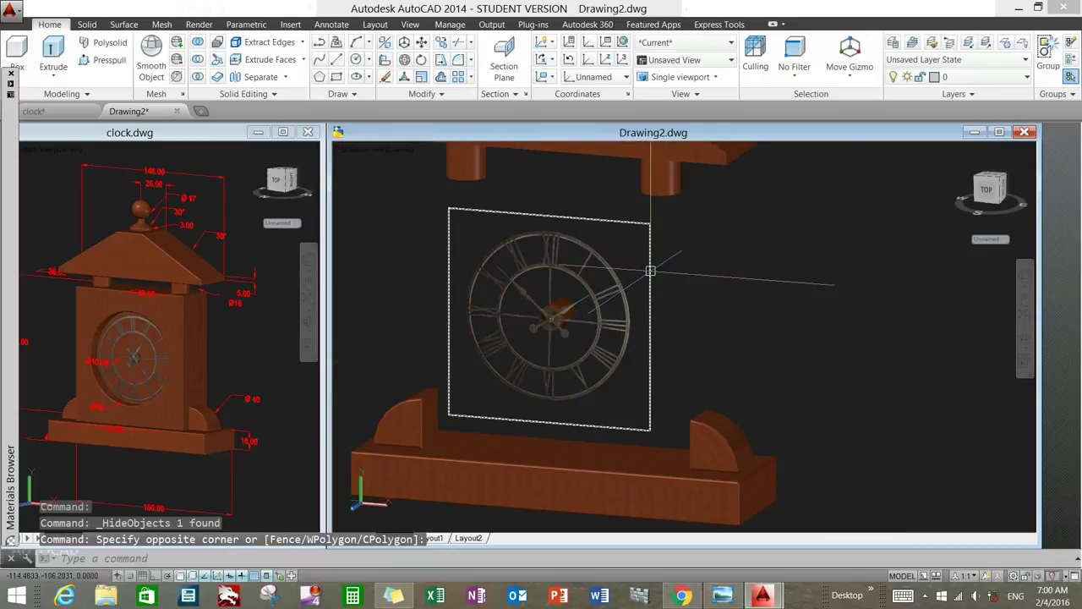
Step: Set the clock-face image brightness to 40, then end object isolation
double_click(650, 270)
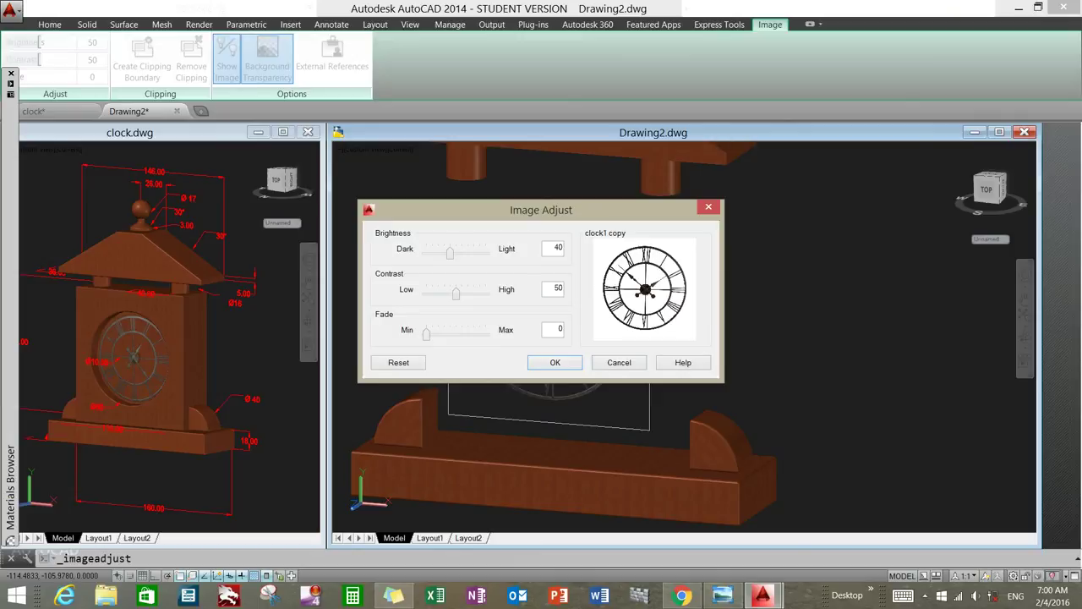
key(Return)
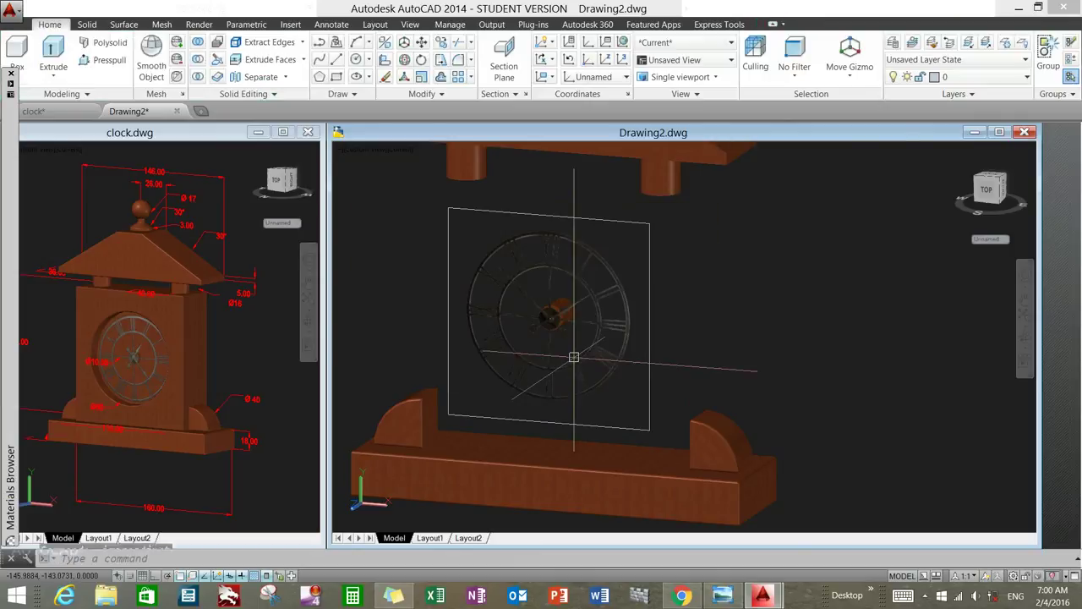
right_click(683, 287)
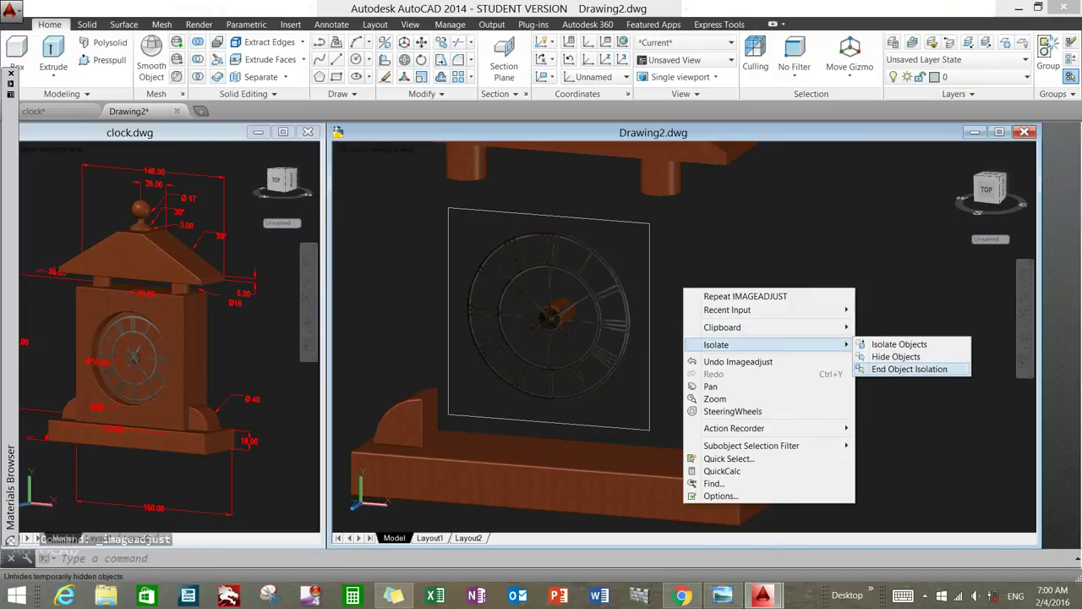
click(880, 370)
scroll(792, 368, down, 3)
Step: Resize the Drawing2 window and zoom in on a straight front view of the clock face
mouse_move(786, 358)
shift+middle_down()
mouse_move(761, 358)
mouse_move(878, 196)
shift+middle_up()
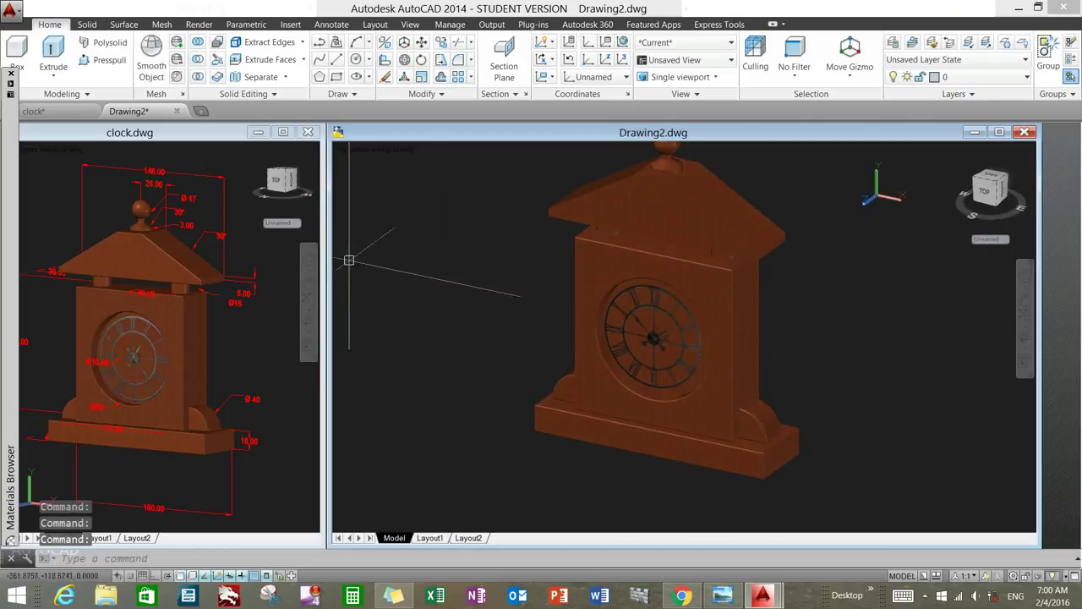
mouse_move(329, 252)
mouse_down()
mouse_move(369, 252)
mouse_move(230, 254)
mouse_up()
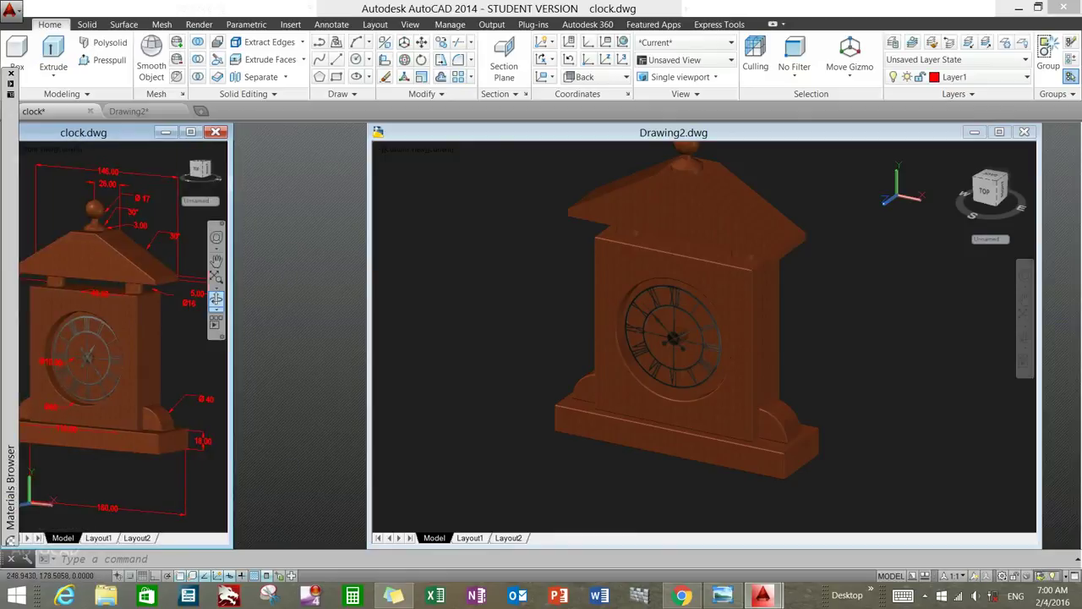
drag(368, 338, 243, 338)
mouse_move(677, 339)
shift+middle_down()
mouse_move(727, 254)
mouse_move(677, 262)
shift+middle_up()
scroll(731, 281, up, 2)
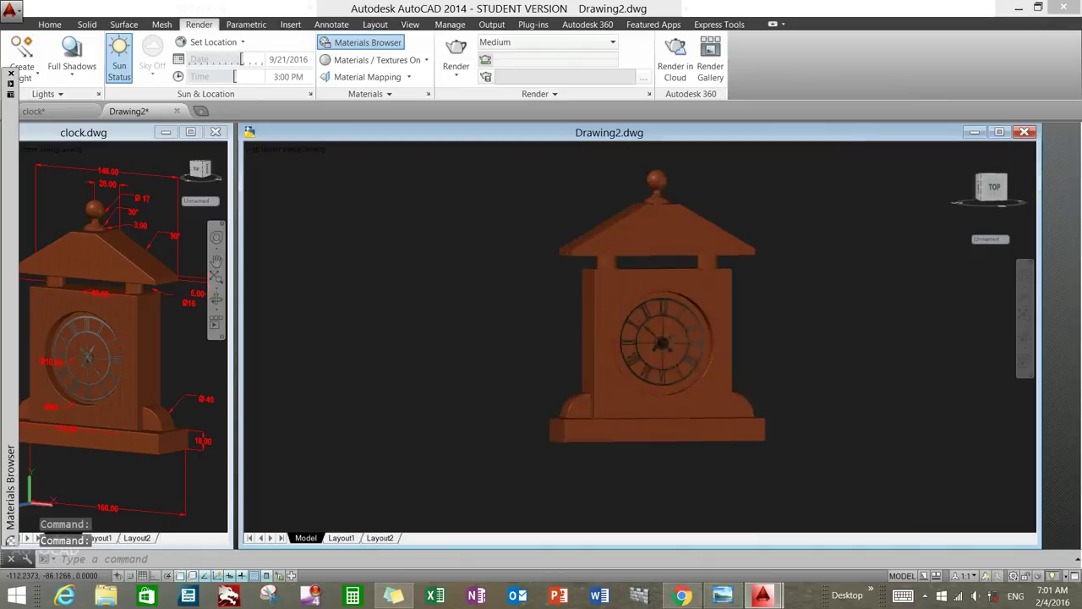
scroll(730, 281, up, 2)
scroll(730, 281, up, 1)
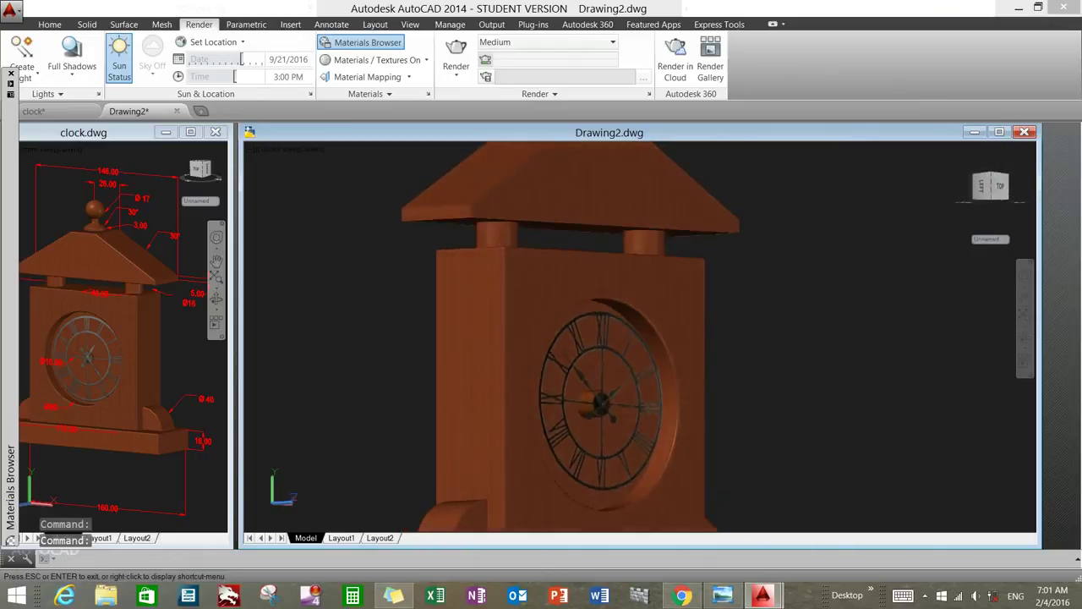